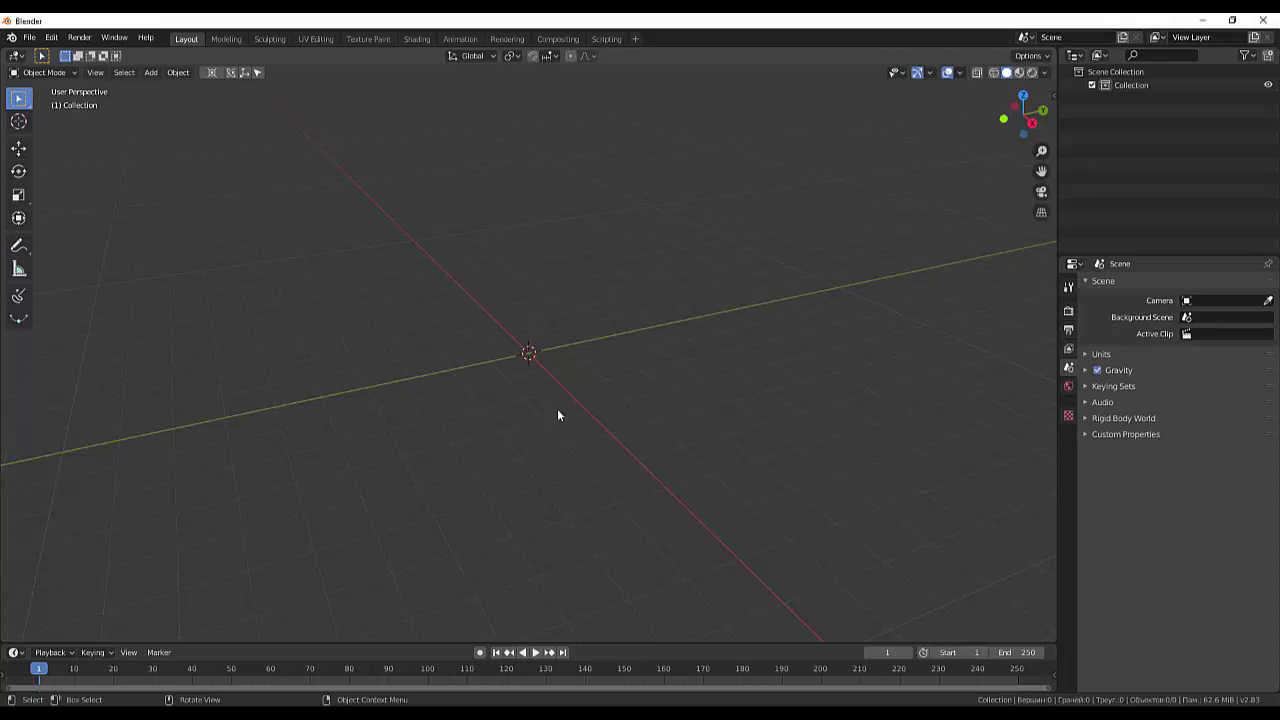
- Add a plane at the scene origin and scale it up many times larger
{"action": "key", "text": "shift+a"}
{"action": "mouse_move", "coordinate": [510, 258]}
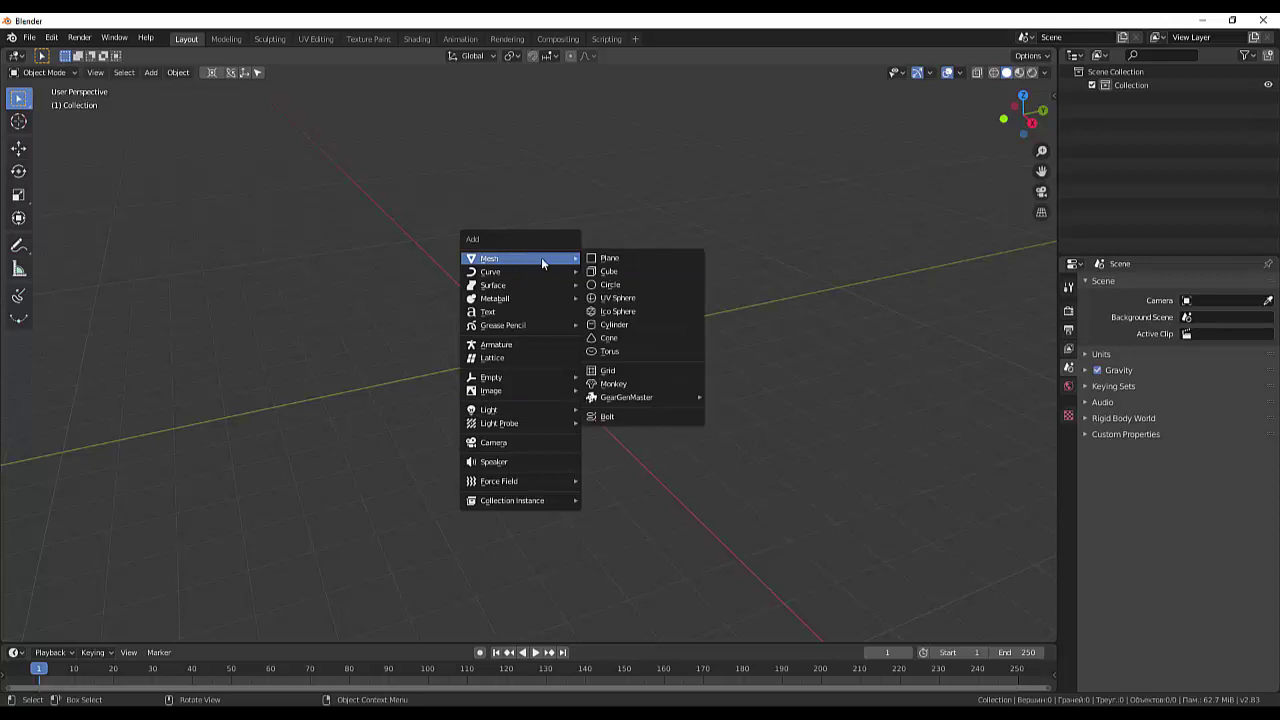
{"action": "left_click", "coordinate": [600, 259]}
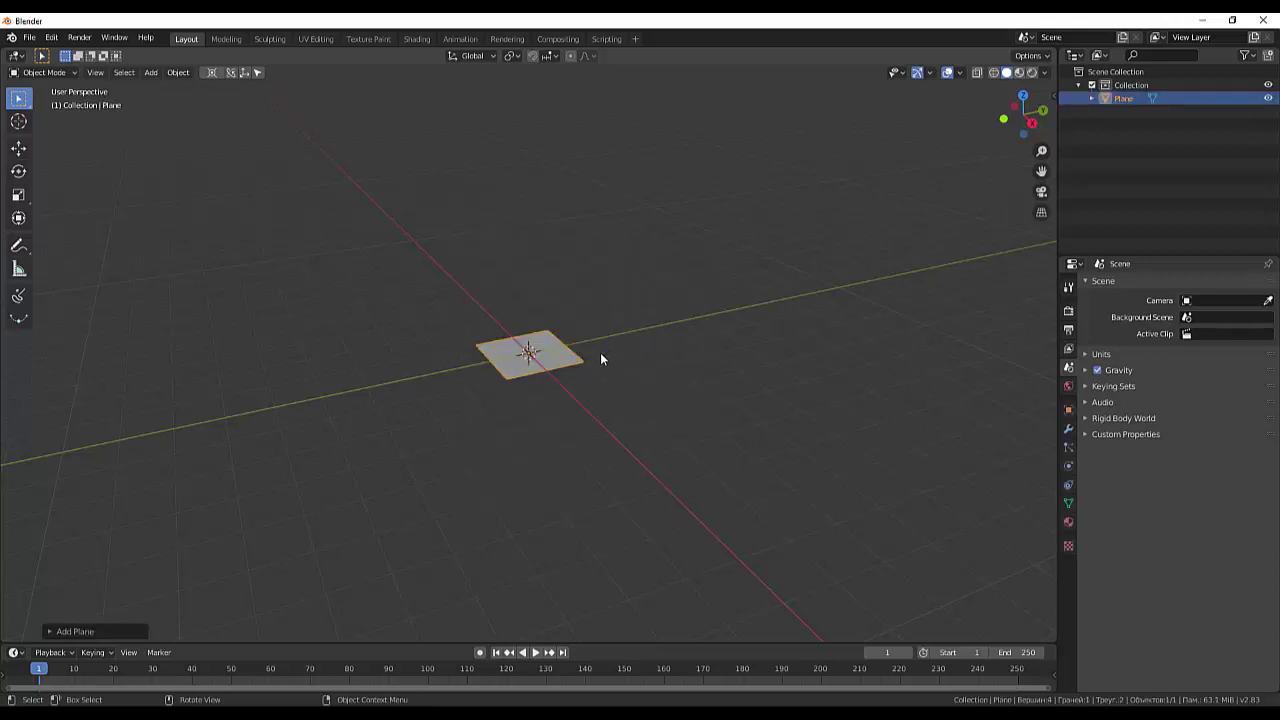
{"action": "key", "text": "s"}
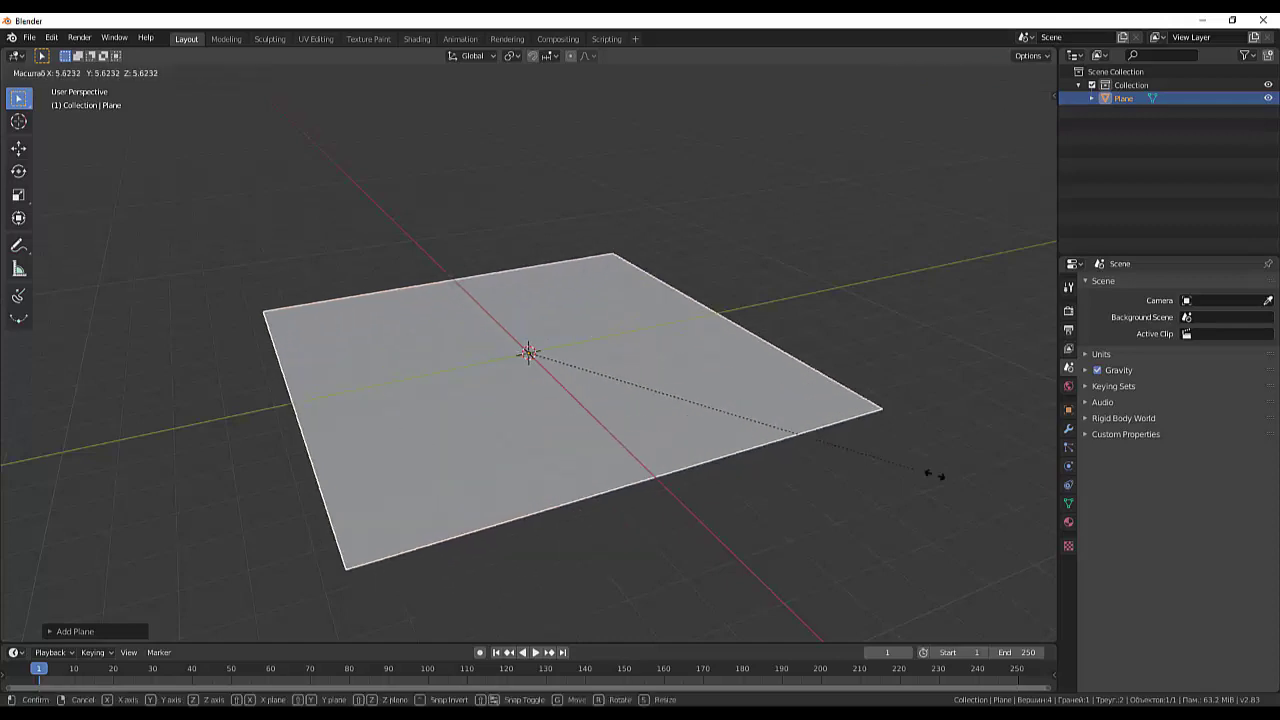
{"action": "left_click", "coordinate": [823, 428]}
- Switch the plane into Edit Mode
{"action": "left_click", "coordinate": [42, 72]}
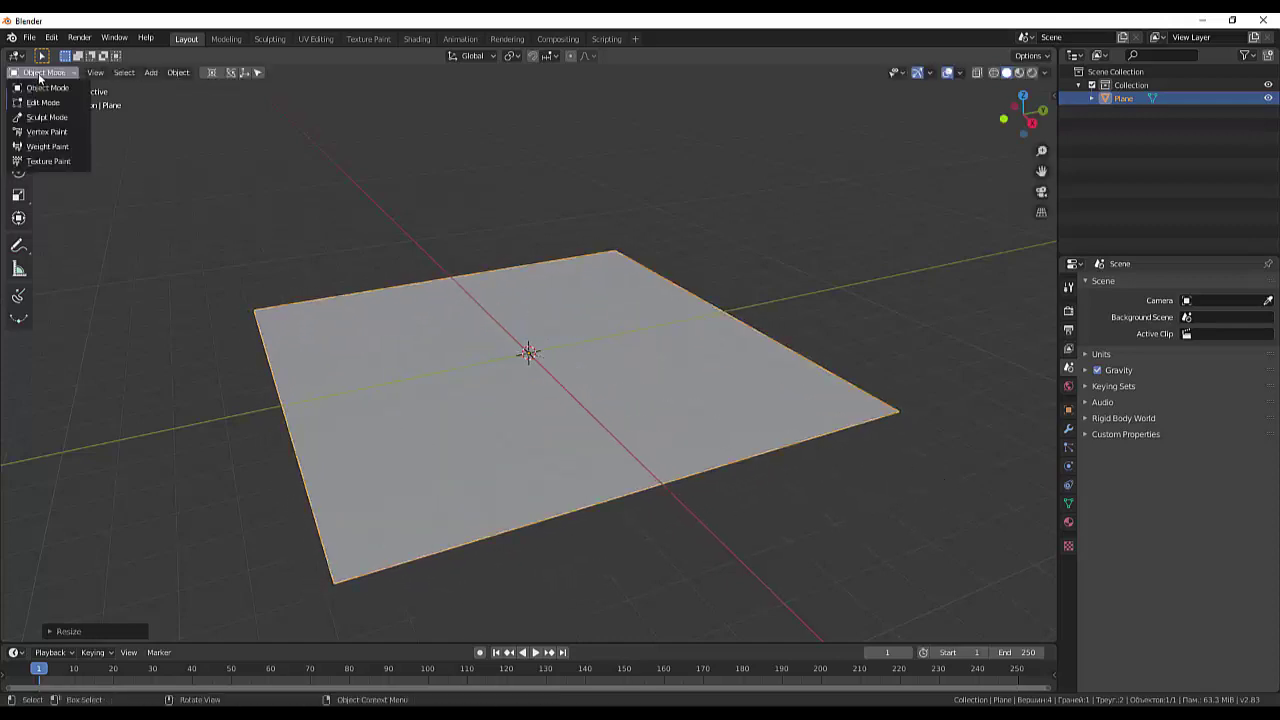
{"action": "left_click", "coordinate": [40, 102]}
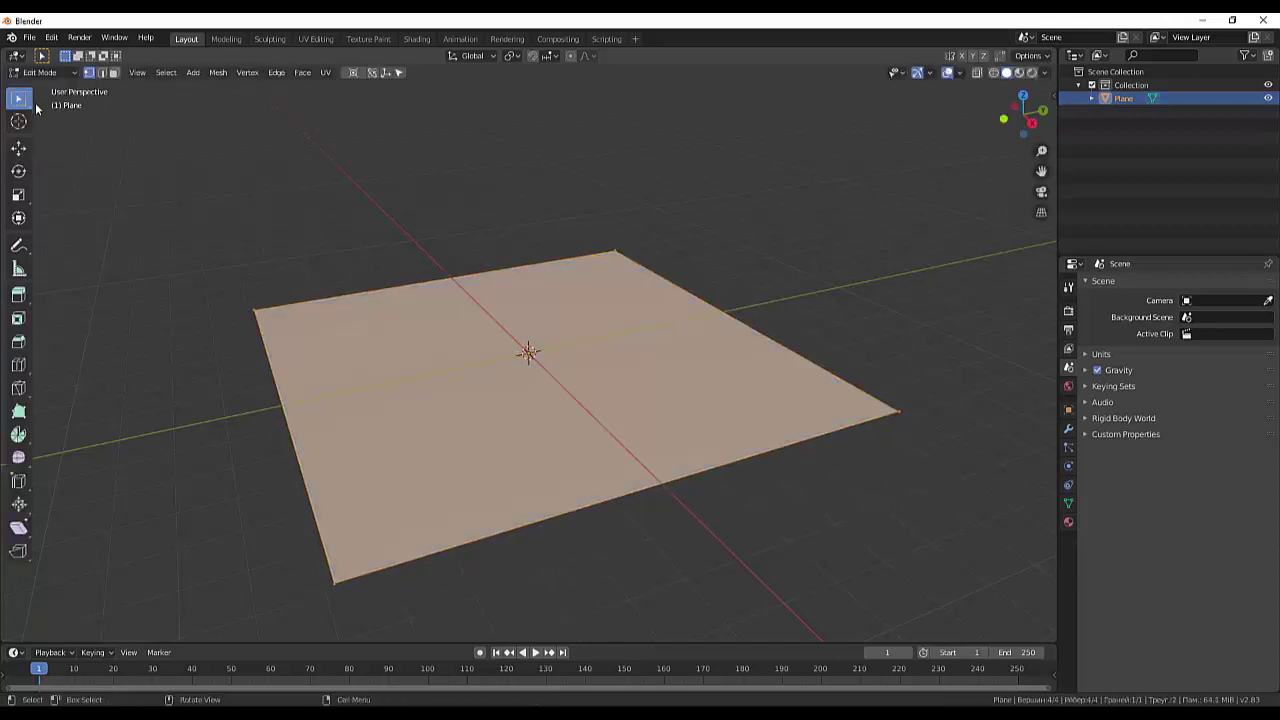
{"action": "scroll", "coordinate": [326, 271], "scroll_direction": "down", "scroll_amount": 2}
{"action": "scroll", "coordinate": [407, 306], "scroll_direction": "up", "scroll_amount": 3}
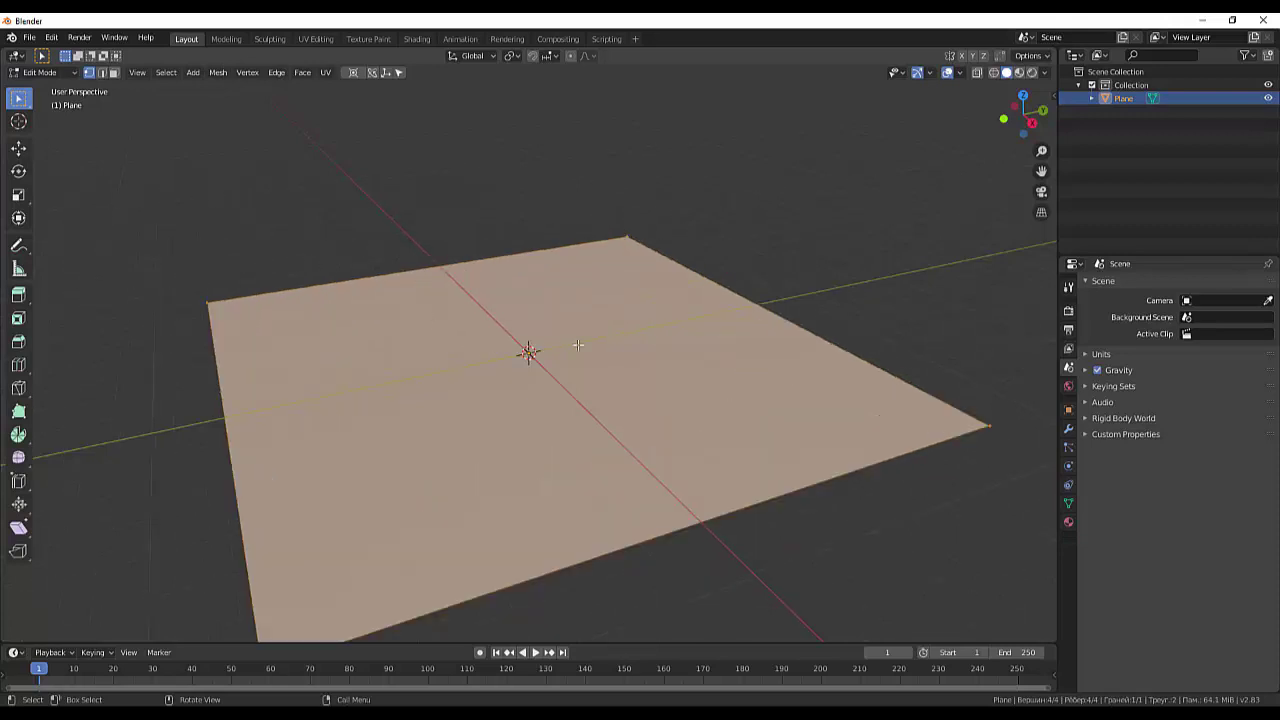
{"action": "scroll", "coordinate": [593, 345], "scroll_direction": "down", "scroll_amount": 1}
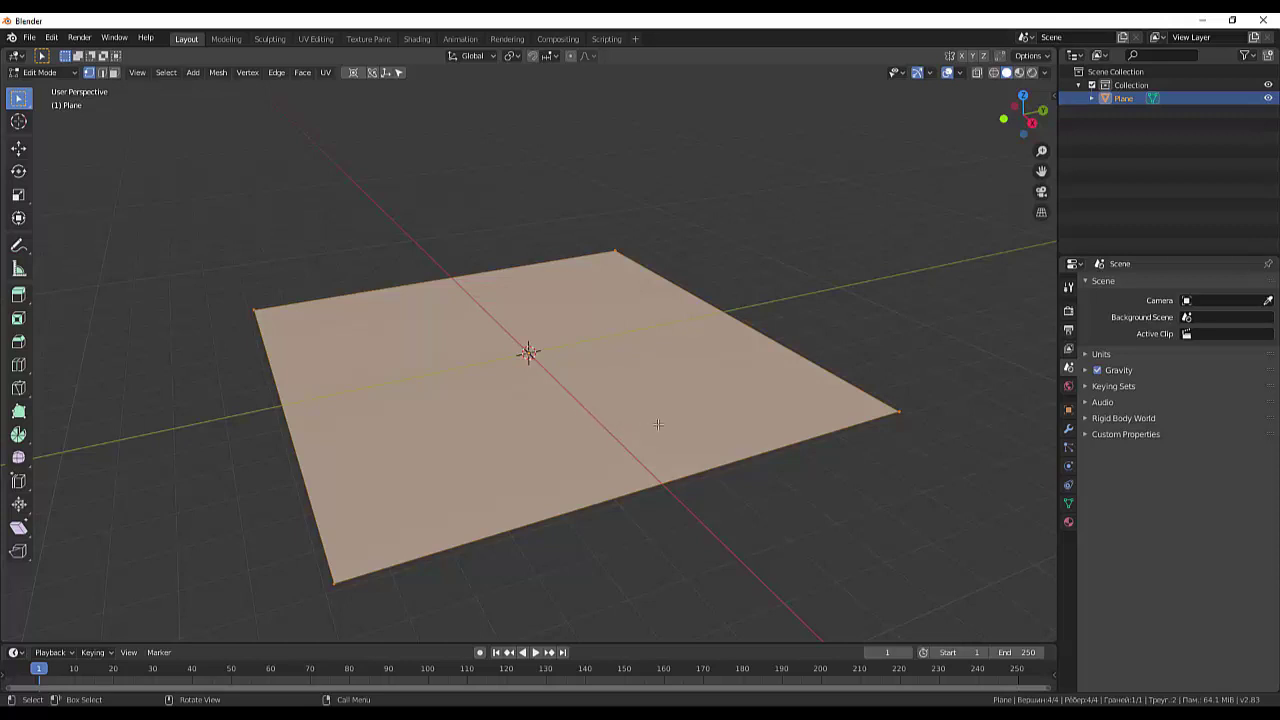
- UV-unwrap the plane's mesh with the standard Unwrap operation
{"action": "key", "text": "u"}
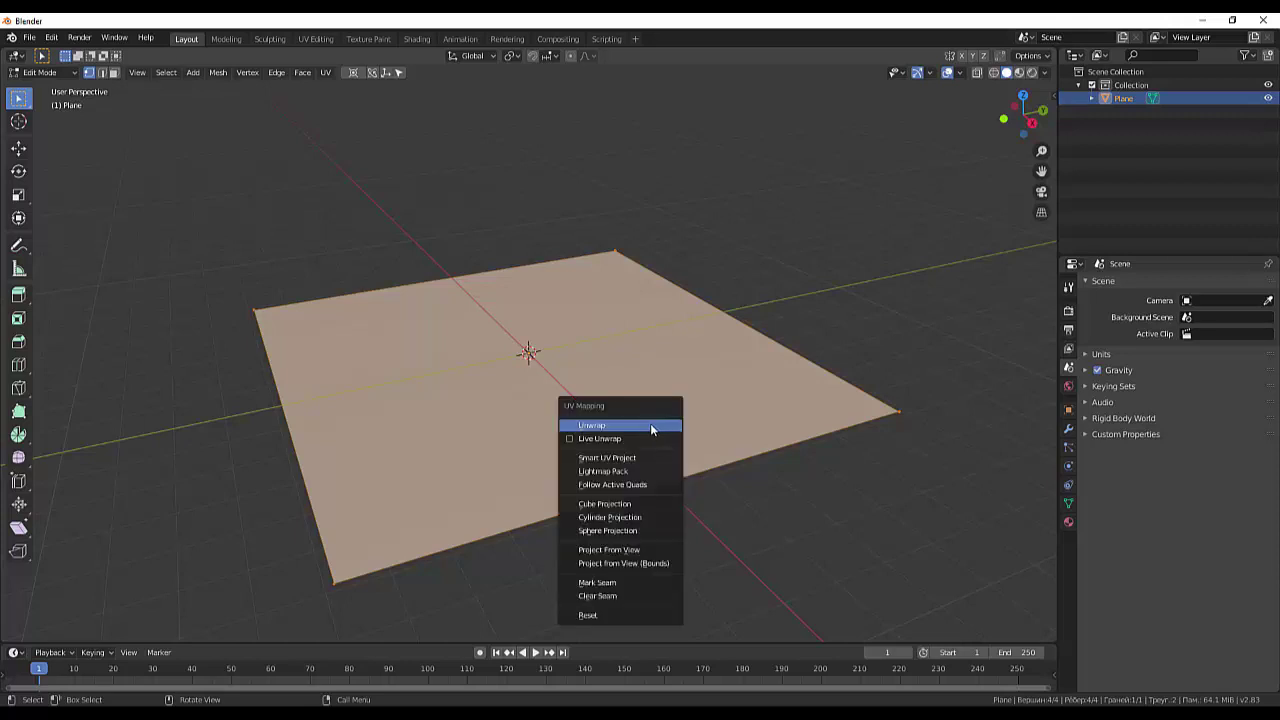
{"action": "left_click", "coordinate": [651, 426]}
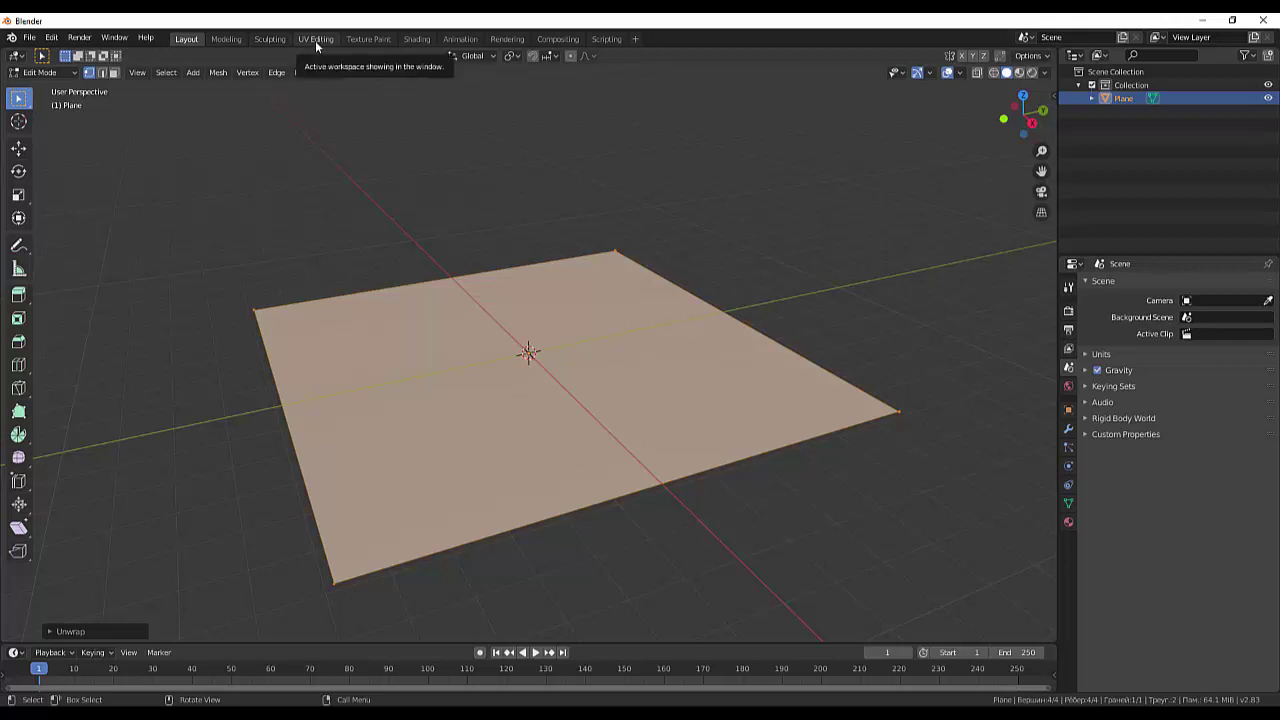
- Switch to the Shading workspace and tilt the view so the plane lies flatter
{"action": "left_click", "coordinate": [413, 40]}
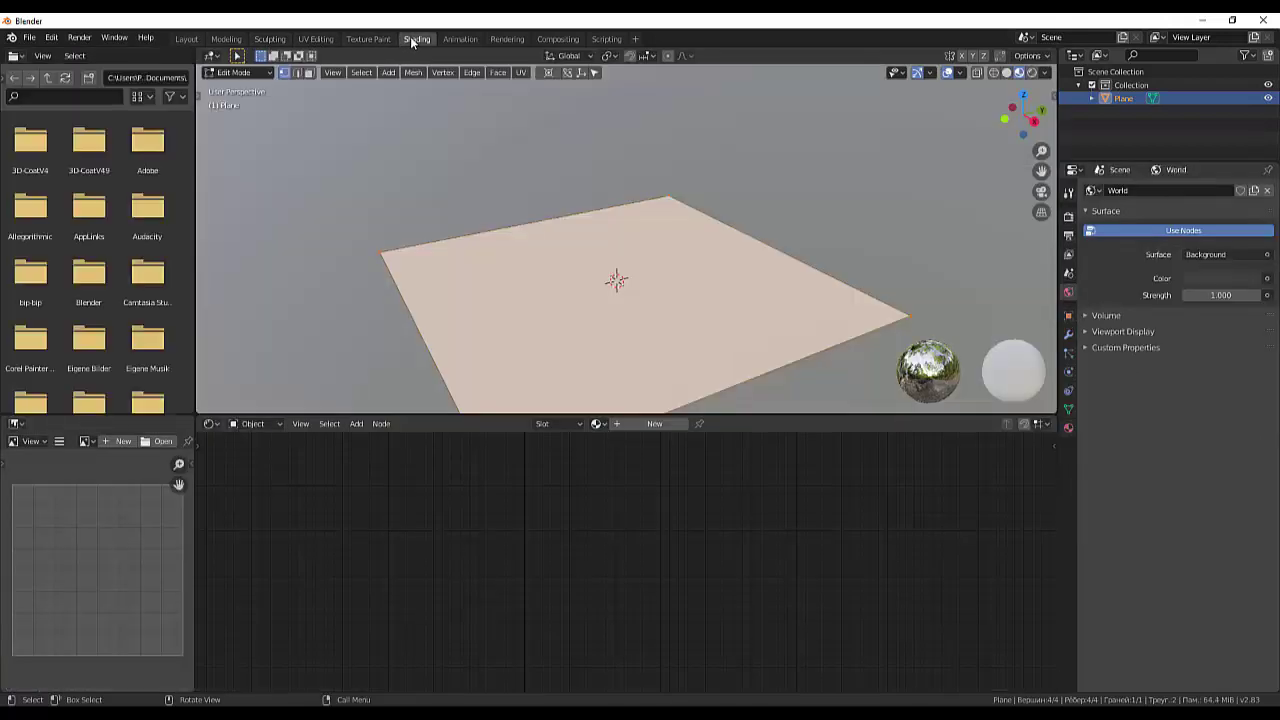
{"action": "scroll", "coordinate": [540, 220], "scroll_direction": "down", "scroll_amount": 3}
{"action": "scroll", "coordinate": [591, 257], "scroll_direction": "up", "scroll_amount": 2}
{"action": "scroll", "coordinate": [616, 279], "scroll_direction": "up", "scroll_amount": 1}
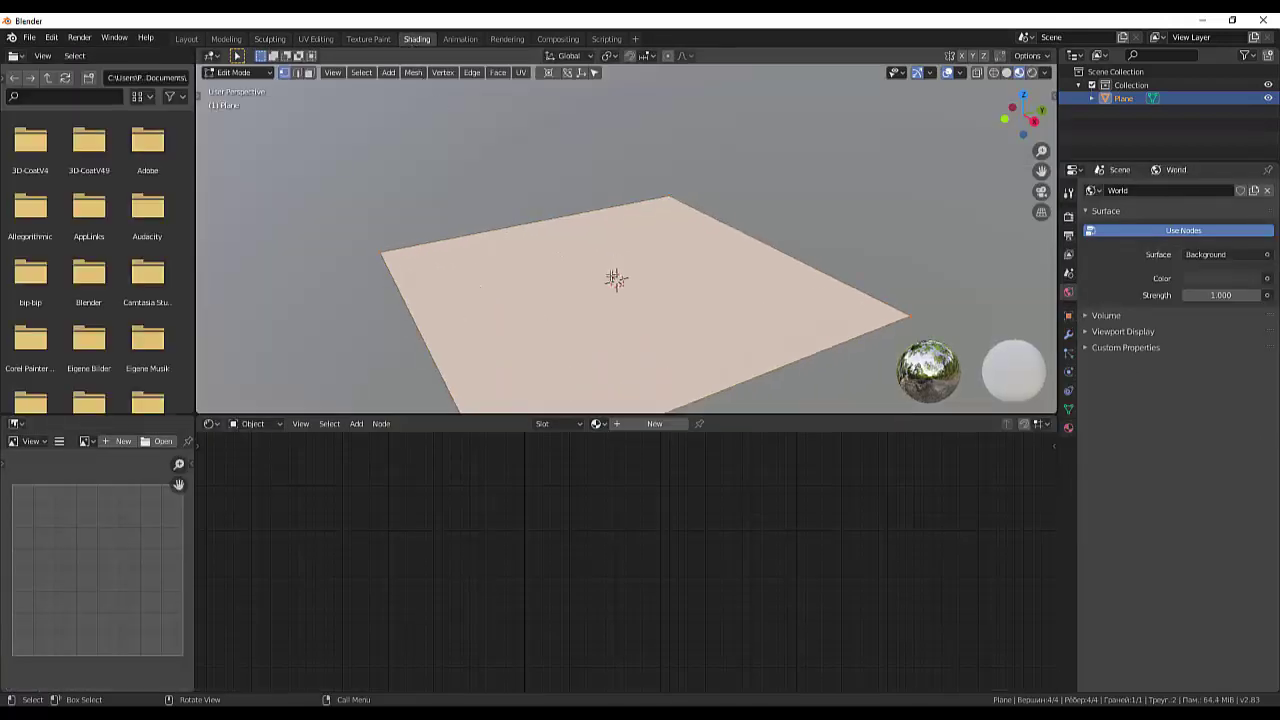
{"action": "middle_click_drag", "start_coordinate": [658, 297], "coordinate": [630, 225]}
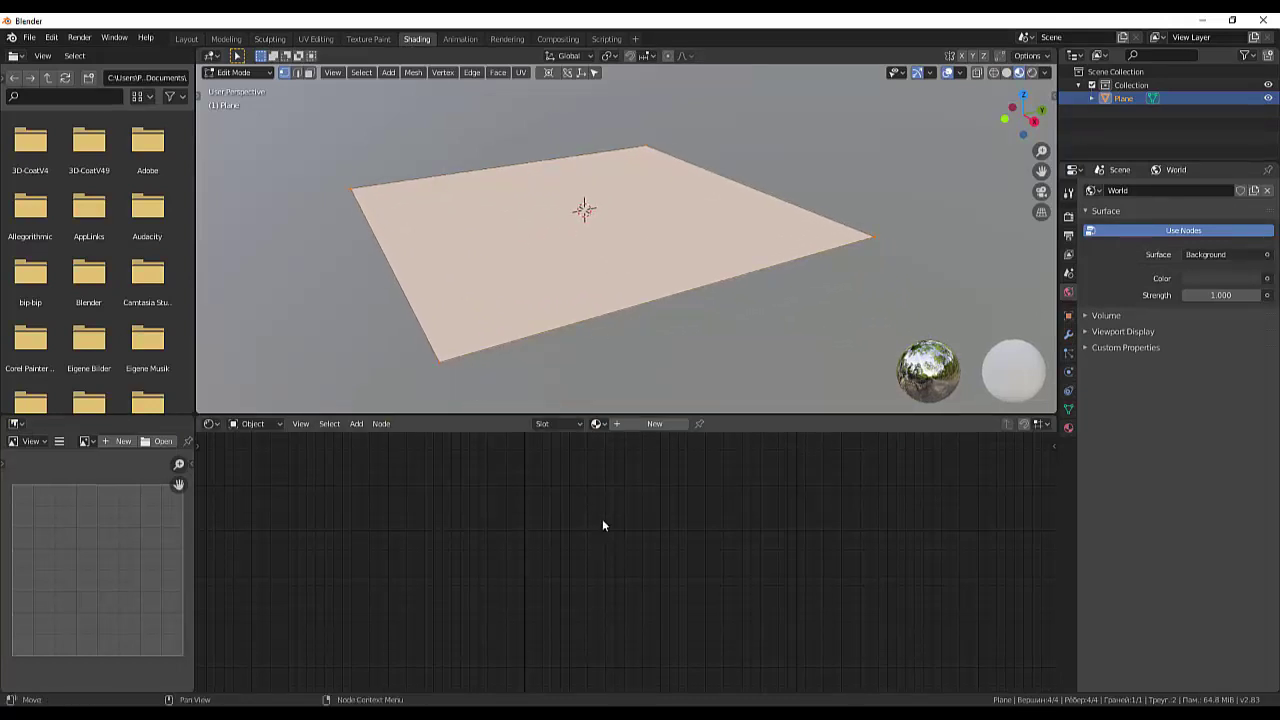
- Create the new material Material.001 and add an Image Texture node
{"action": "left_click", "coordinate": [643, 424]}
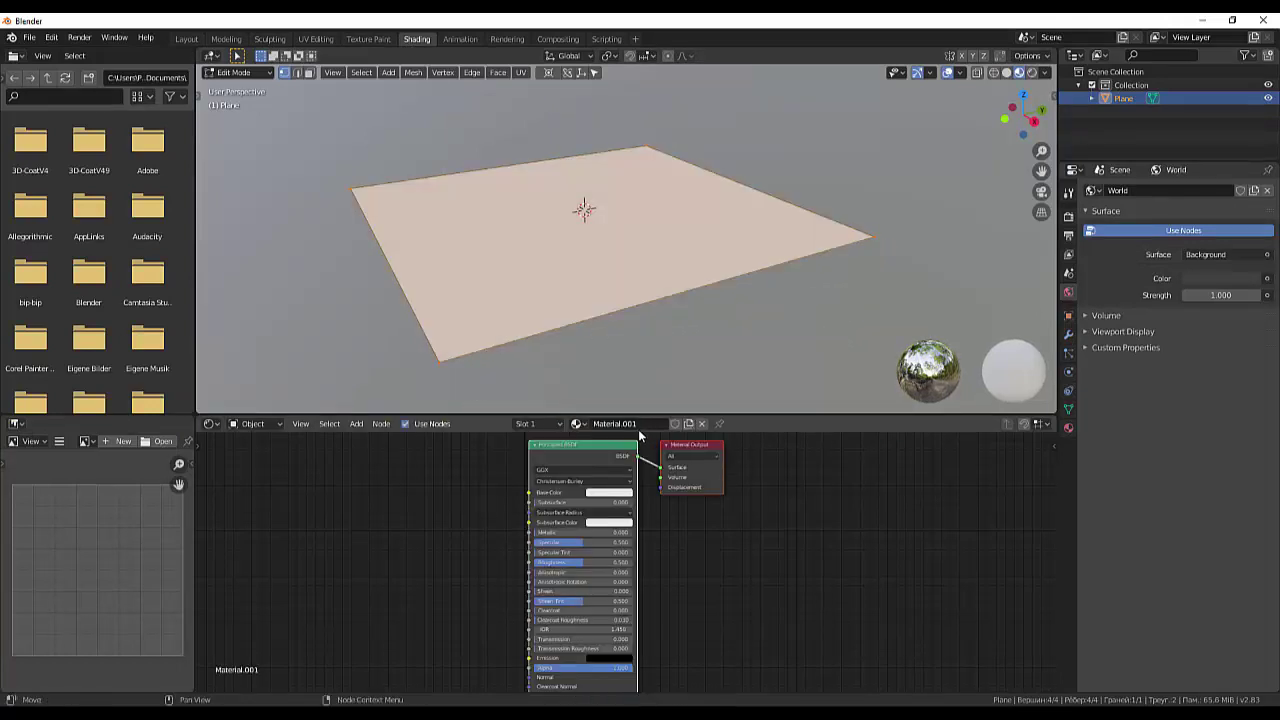
{"action": "left_click_drag", "start_coordinate": [588, 443], "coordinate": [632, 453]}
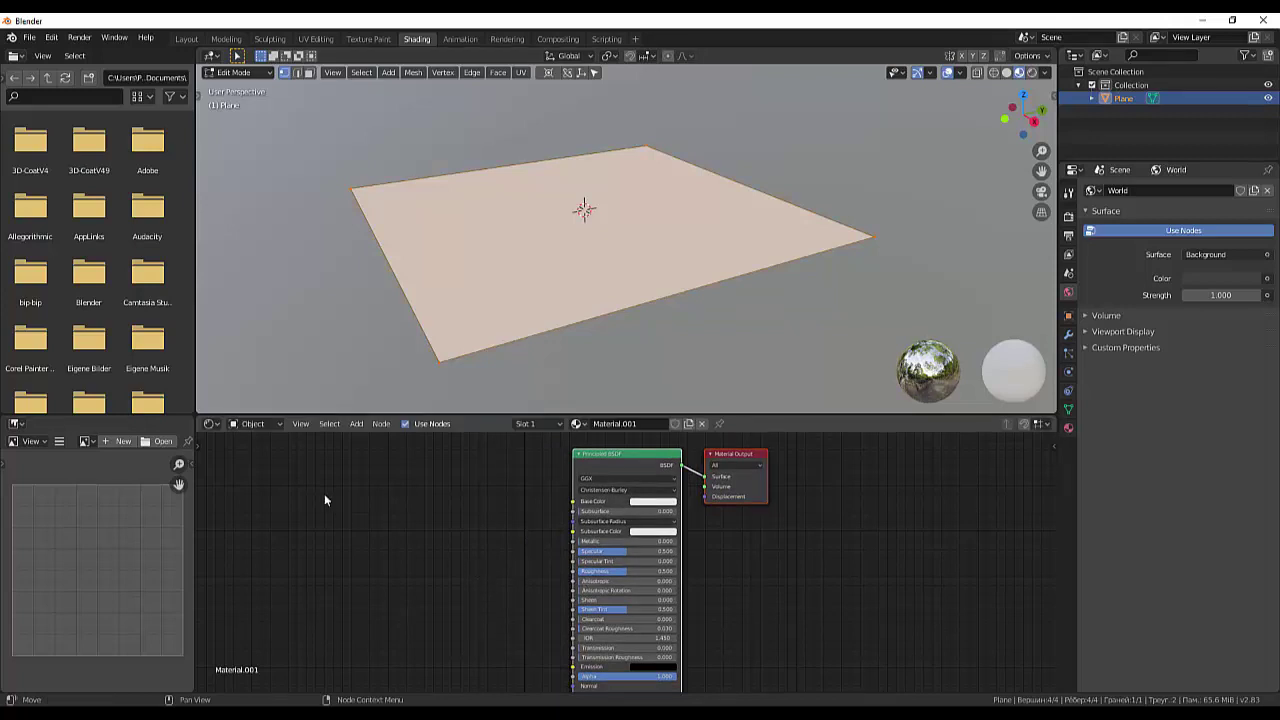
{"action": "left_click", "coordinate": [357, 425]}
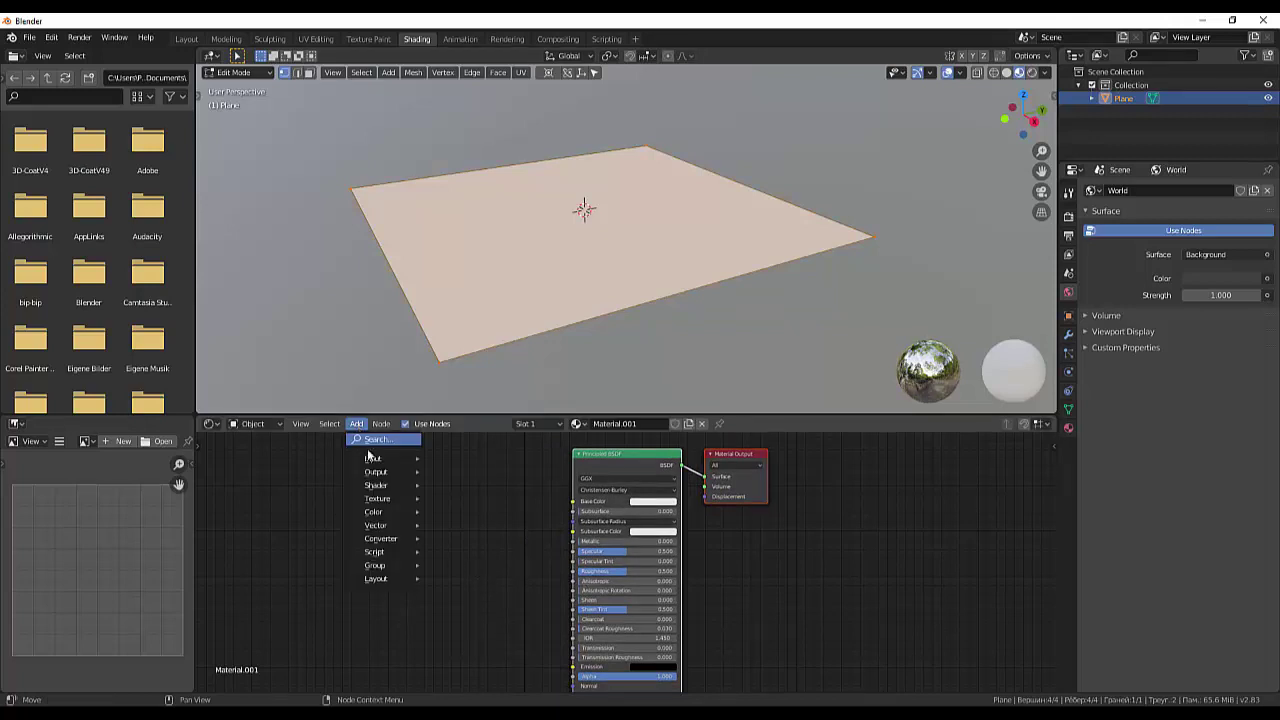
{"action": "mouse_move", "coordinate": [378, 498]}
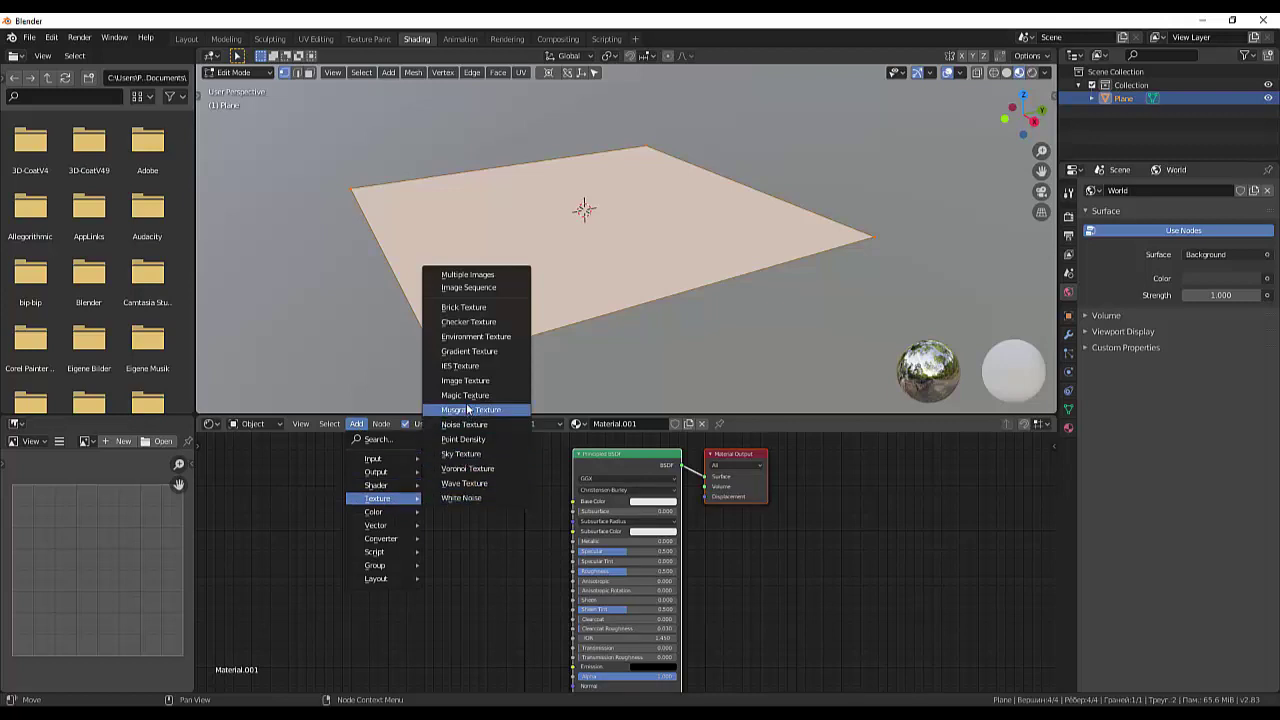
{"action": "left_click", "coordinate": [473, 381]}
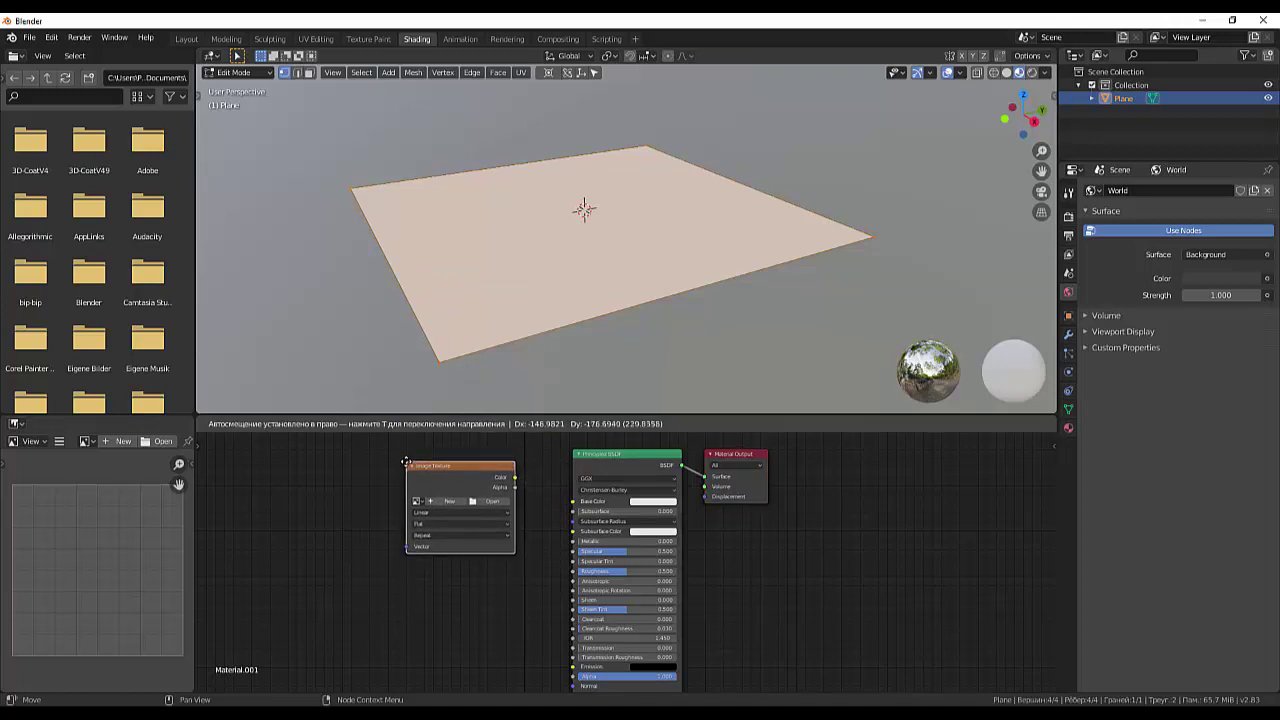
- Place the Image Texture node left of the Principled BSDF, then delete it again
{"action": "left_click", "coordinate": [405, 462]}
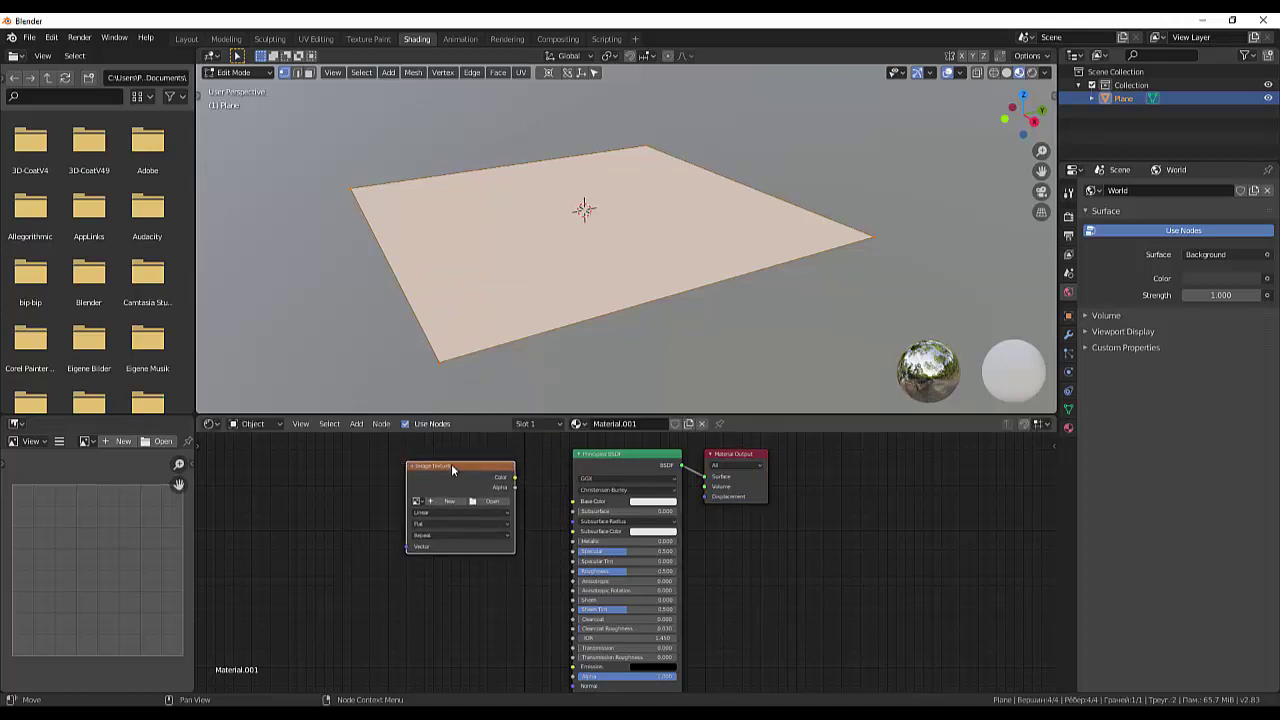
{"action": "key", "text": "Delete"}
{"action": "scroll", "coordinate": [140, 240], "scroll_direction": "down", "scroll_amount": 5}
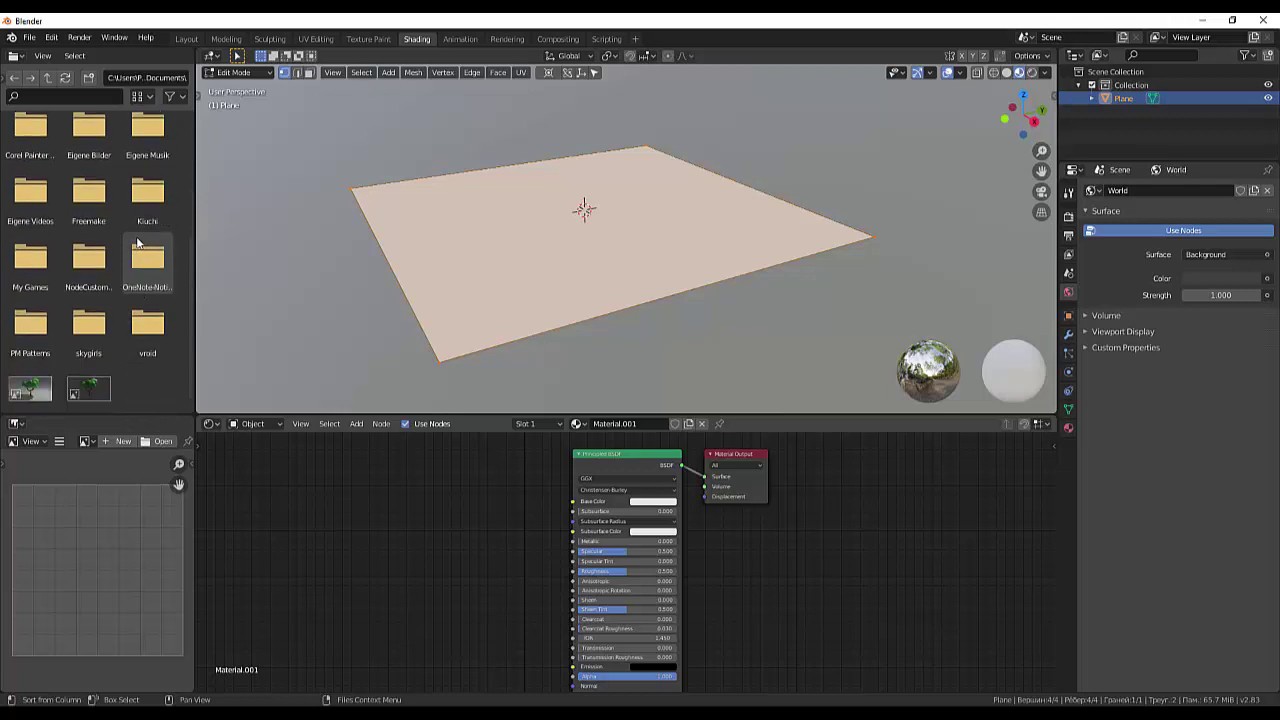
{"action": "scroll", "coordinate": [138, 242], "scroll_direction": "up", "scroll_amount": 2}
{"action": "scroll", "coordinate": [138, 242], "scroll_direction": "up", "scroll_amount": 2}
{"action": "scroll", "coordinate": [138, 242], "scroll_direction": "up", "scroll_amount": 1}
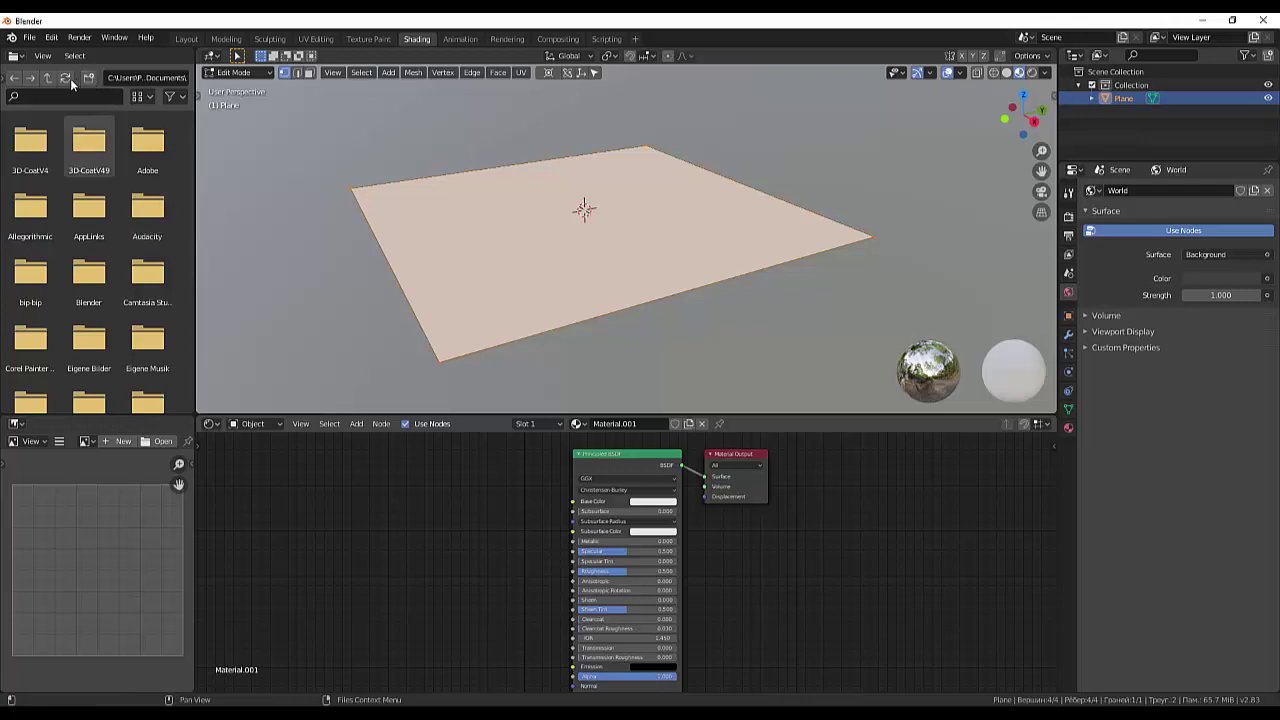
- Move the file browser up folder levels to the root of drive C
{"action": "left_click", "coordinate": [135, 77]}
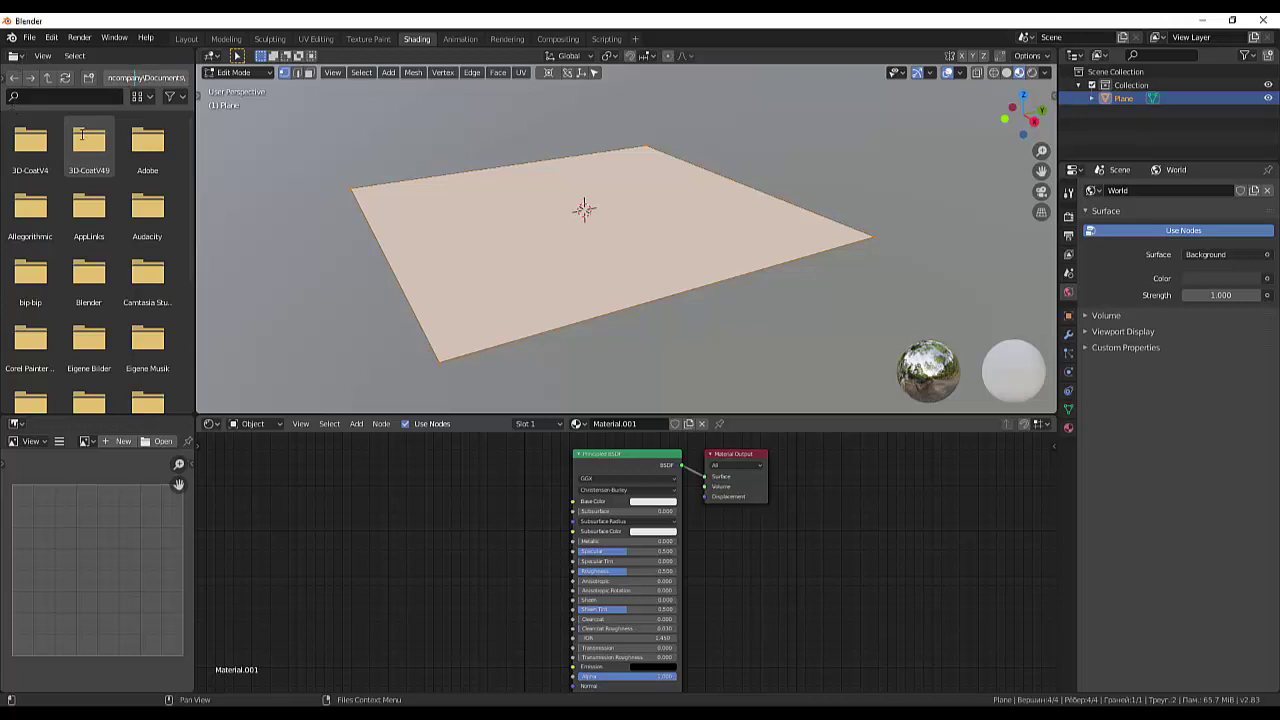
{"action": "left_click", "coordinate": [47, 78]}
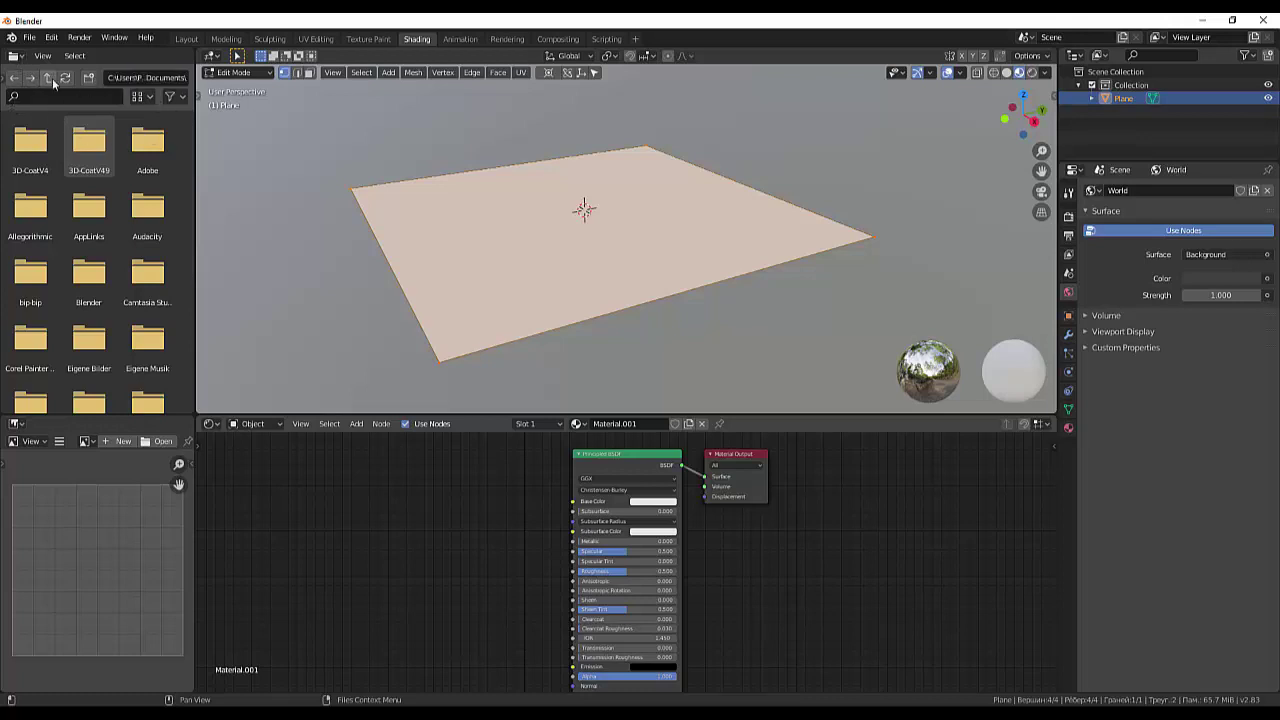
{"action": "left_click", "coordinate": [47, 78]}
{"action": "left_click", "coordinate": [47, 78]}
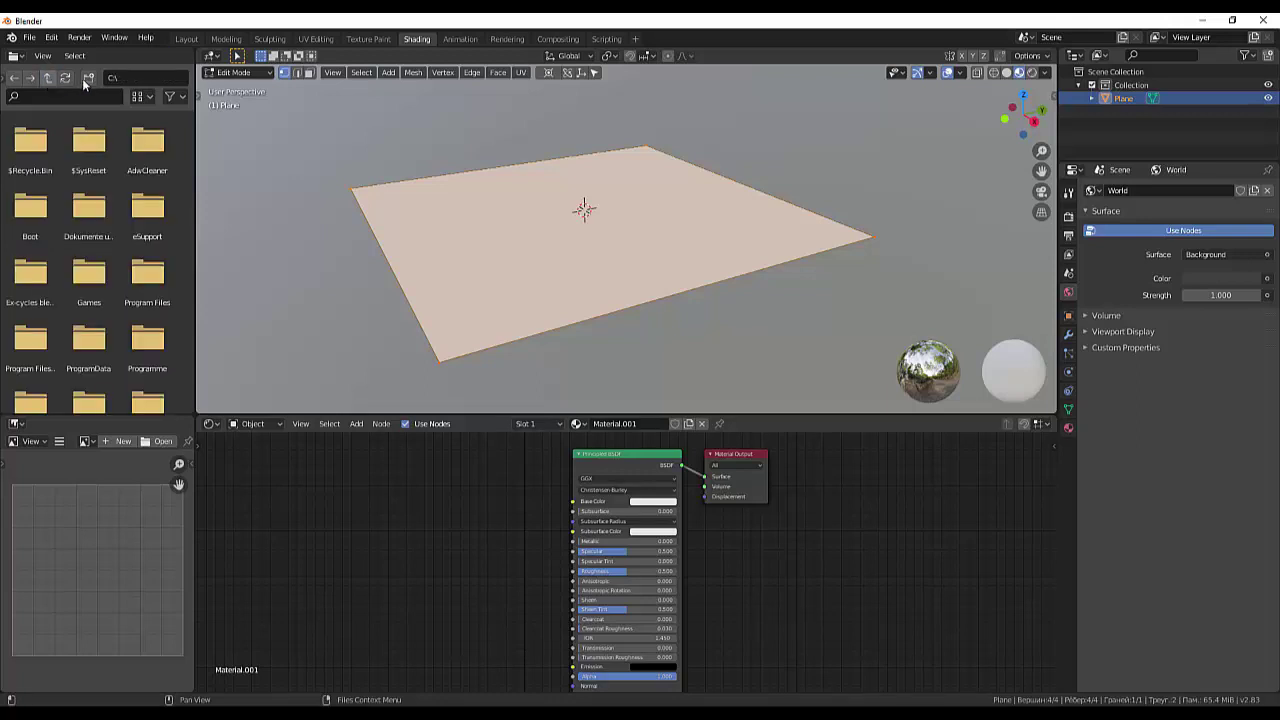
- Create a New Folder in C:\ and enter E: in the path field
{"action": "left_click", "coordinate": [90, 78]}
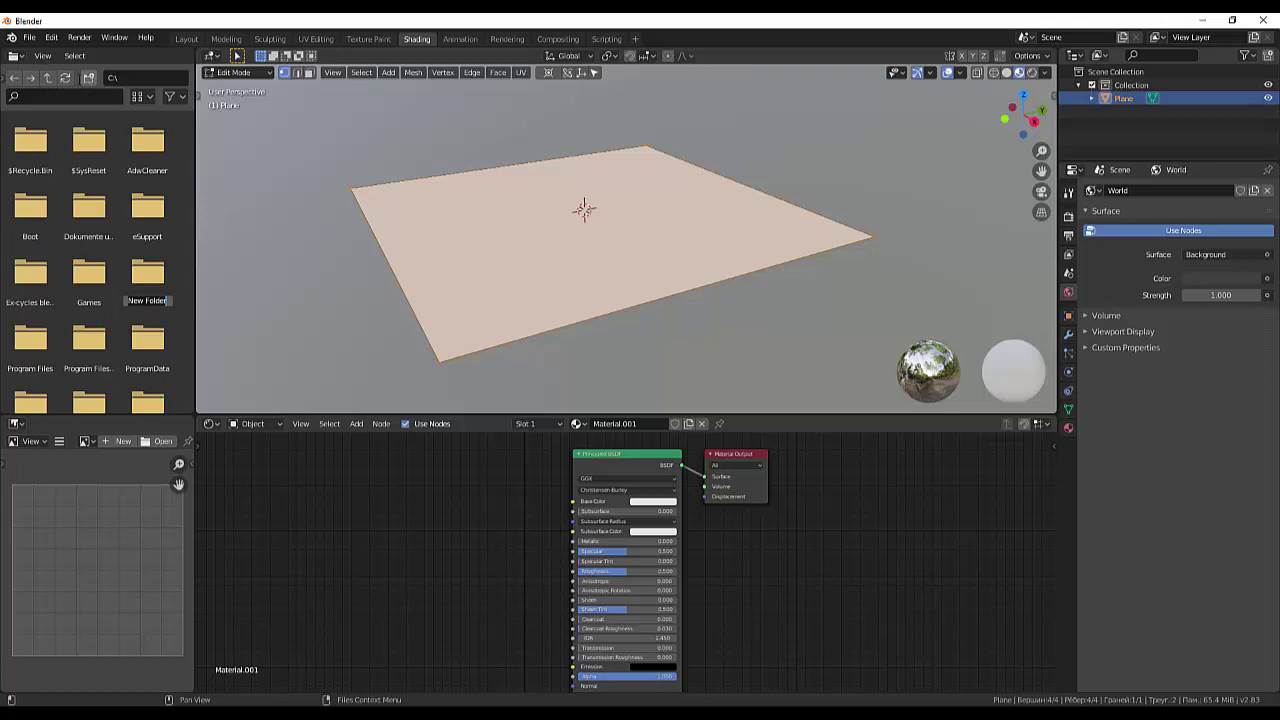
{"action": "key", "text": "Return"}
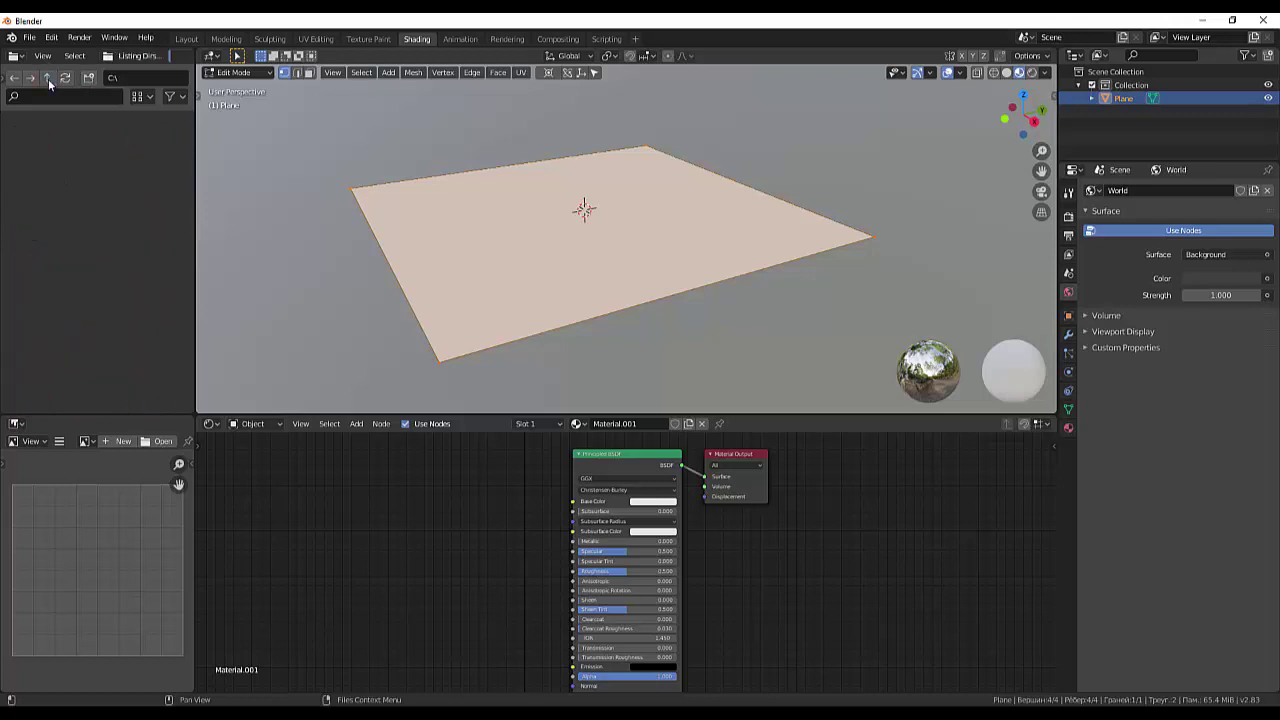
{"action": "left_click", "coordinate": [110, 80]}
{"action": "type", "text": "E:"}
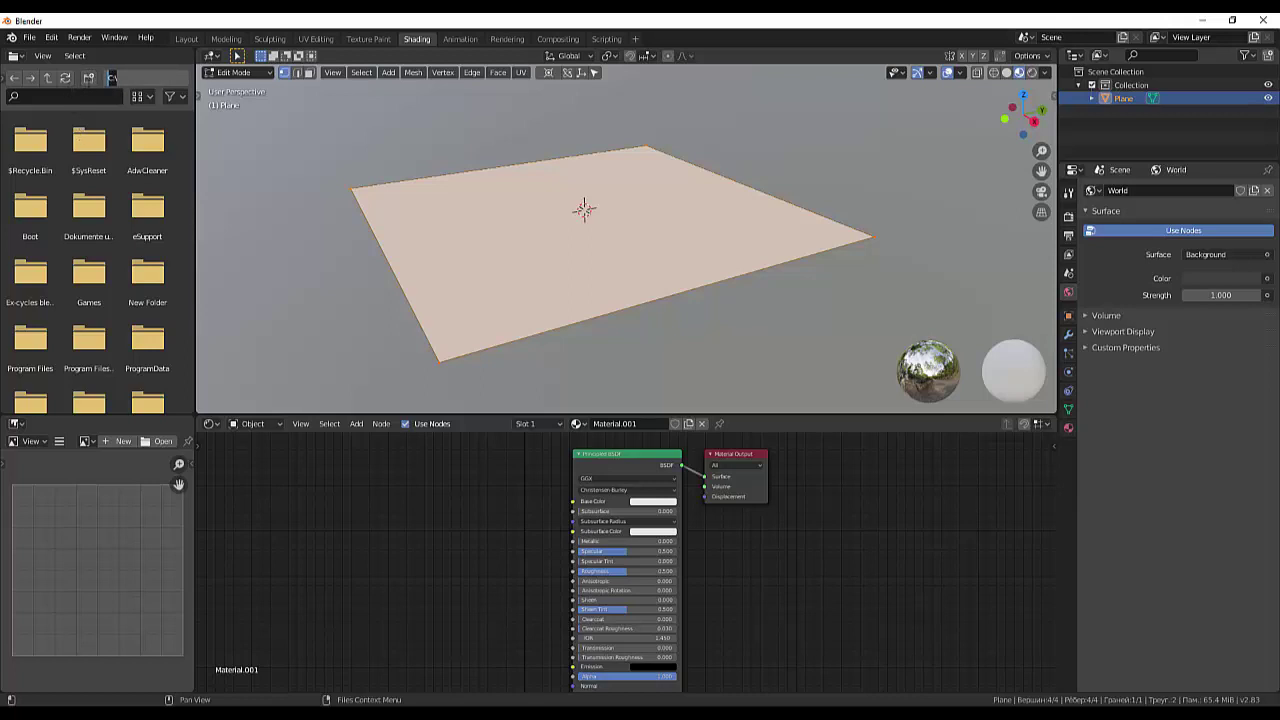
- Create a new directory named d on drive C
{"action": "left_click", "coordinate": [88, 79]}
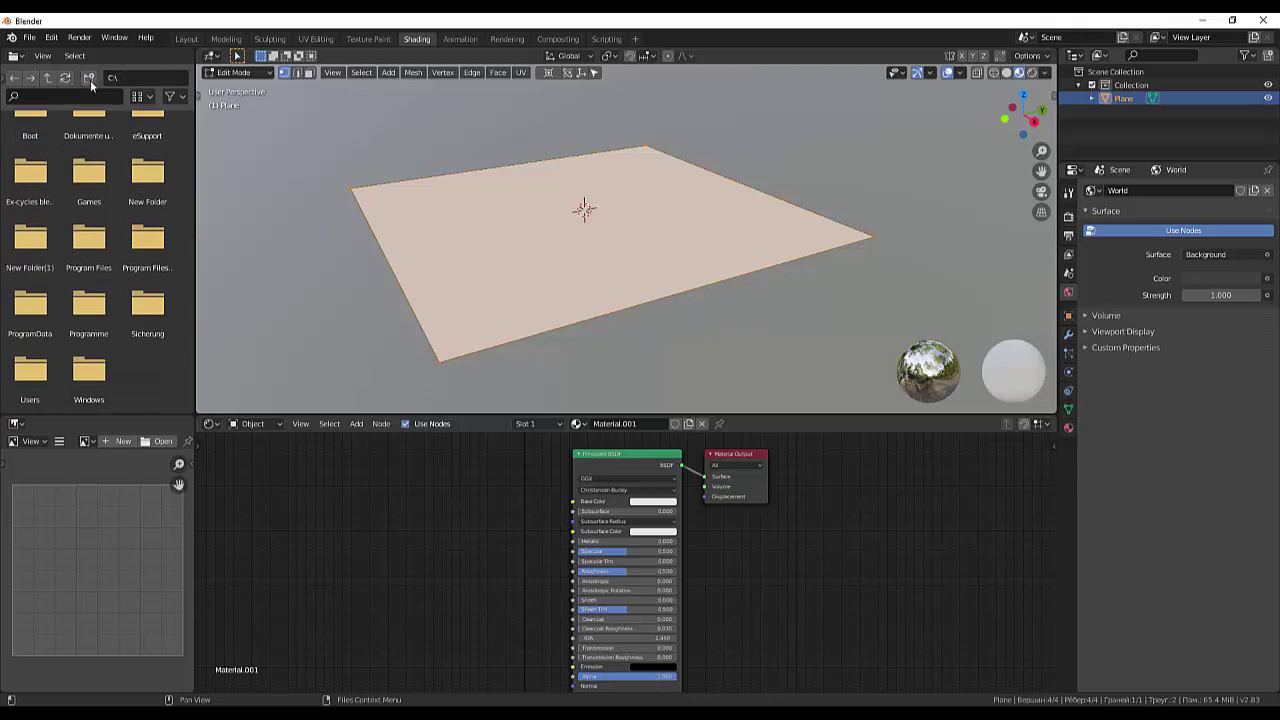
{"action": "left_click", "coordinate": [128, 74]}
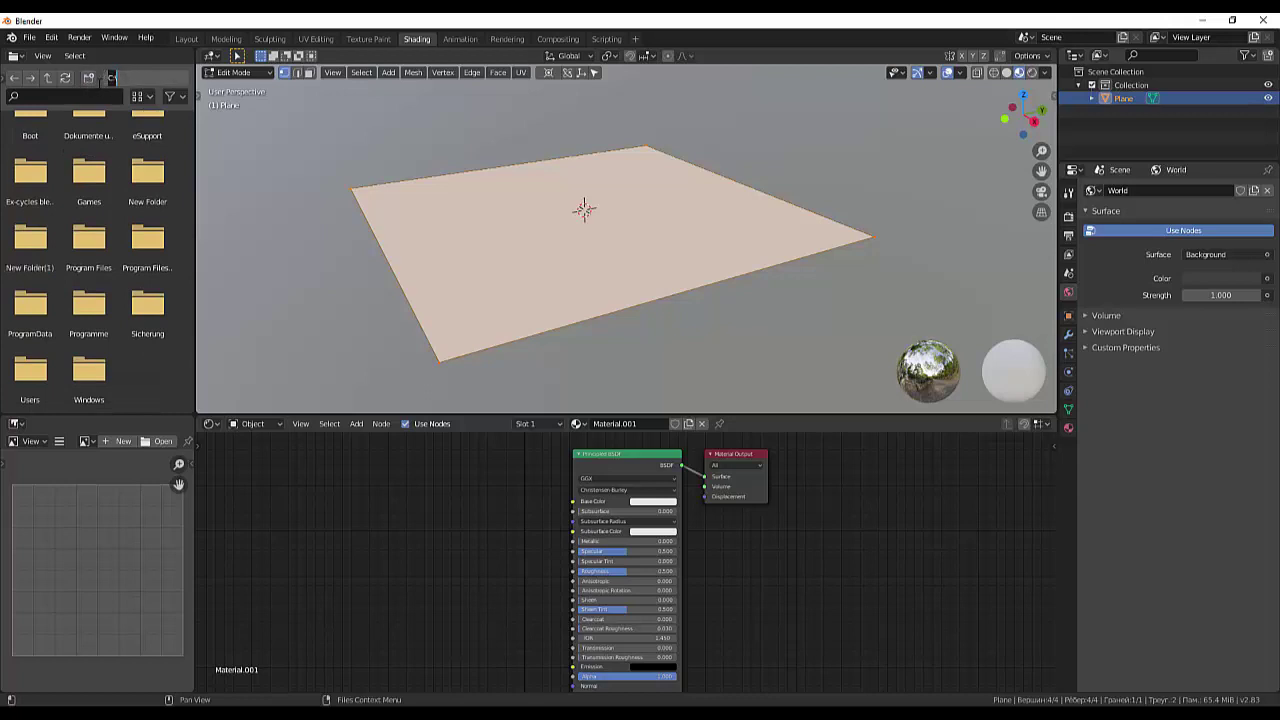
{"action": "type", "text": "d"}
{"action": "key", "text": "Return"}
{"action": "left_click", "coordinate": [183, 186]}
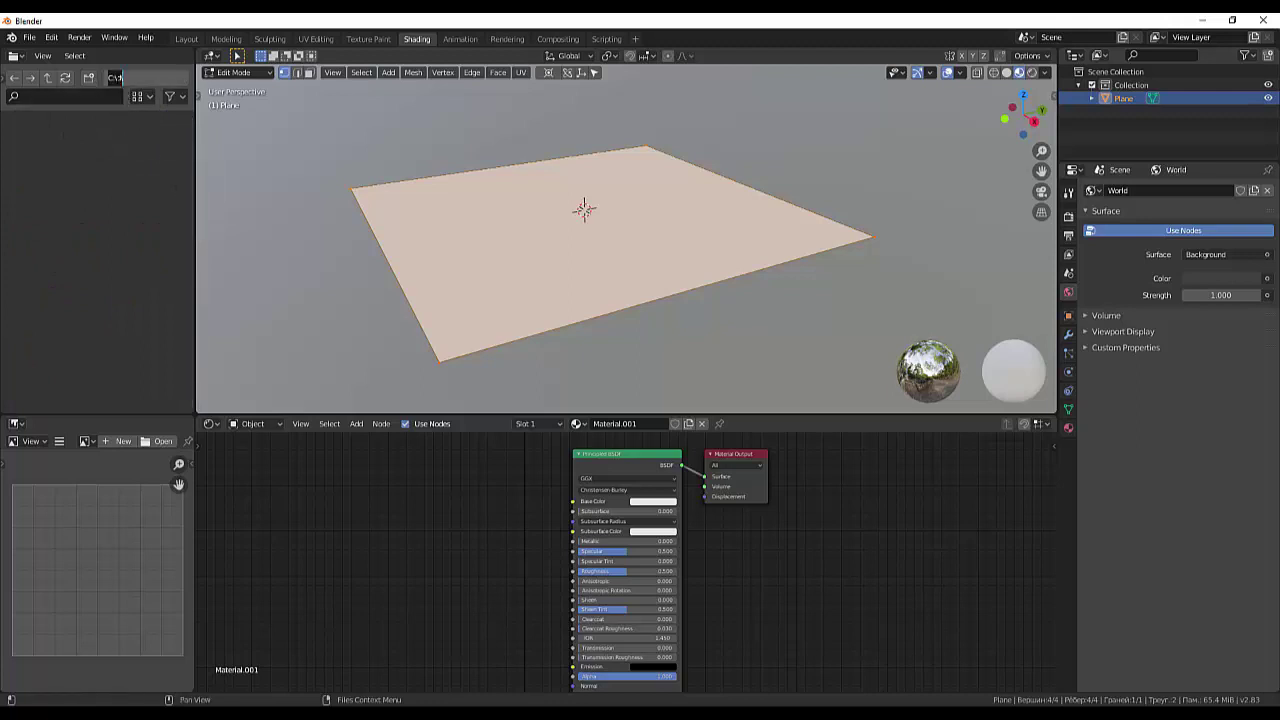
- Open the empty C:\D\ folder through the path field
{"action": "left_click", "coordinate": [115, 77]}
{"action": "type", "text": "d"}
{"action": "key", "text": "Return"}
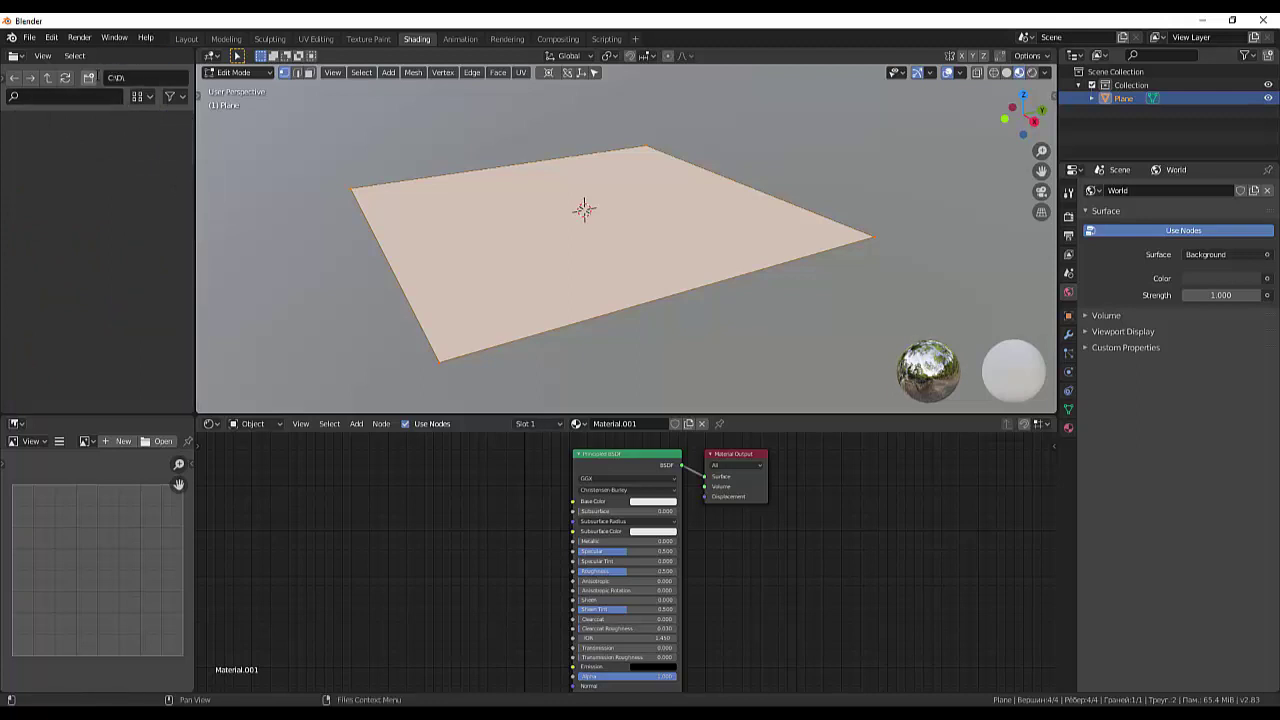
{"action": "left_click", "coordinate": [133, 78]}
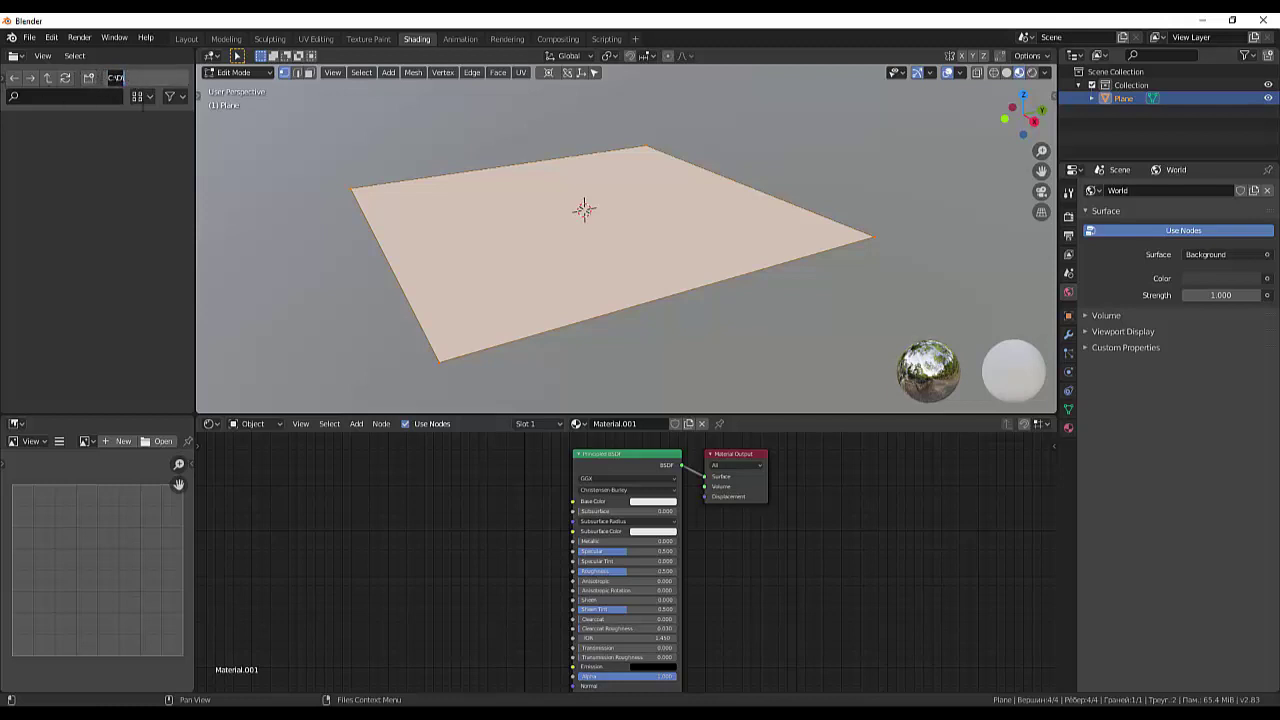
- Create another new folder inside the D folder
{"action": "left_click", "coordinate": [89, 78]}
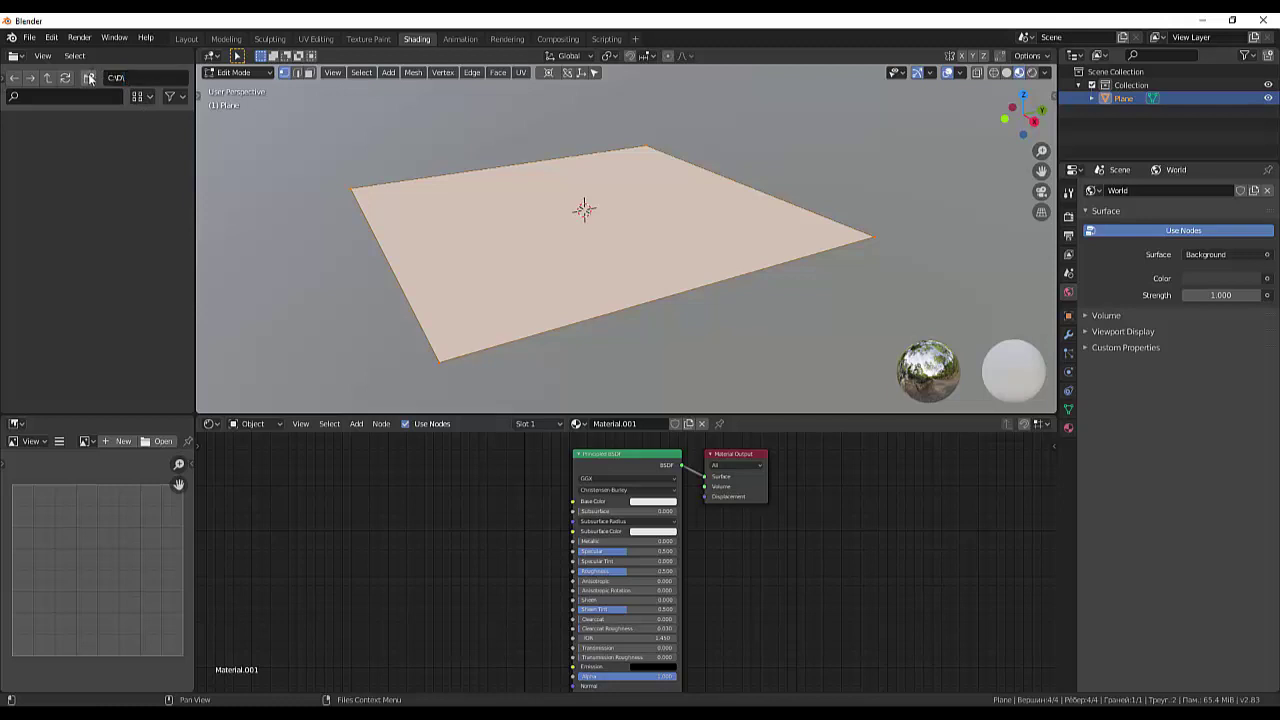
{"action": "left_click", "coordinate": [89, 78]}
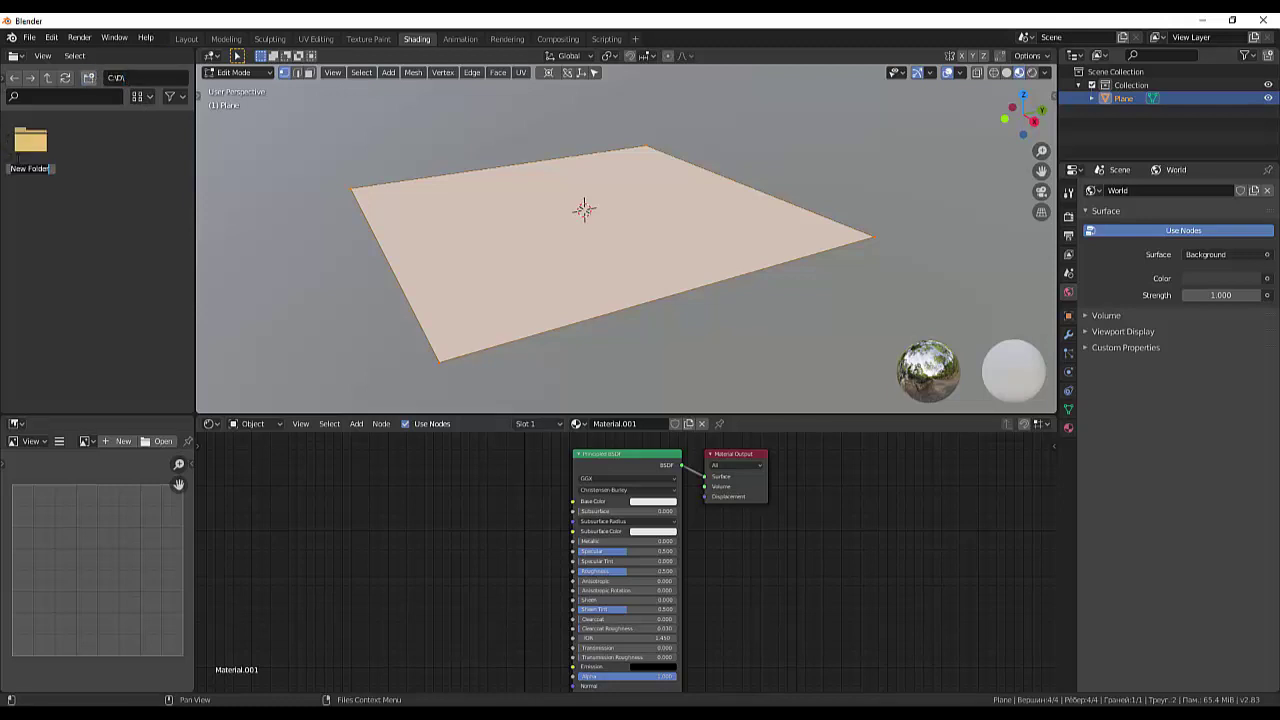
{"action": "left_click", "coordinate": [30, 146]}
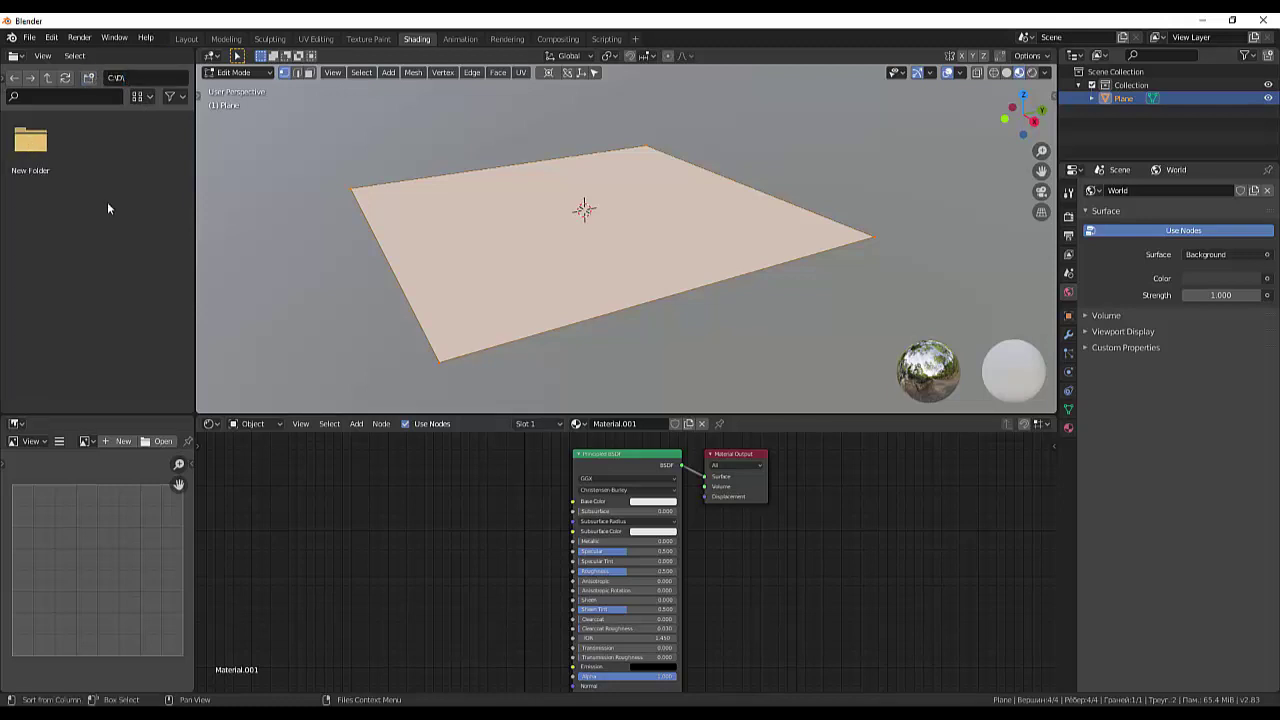
- Delete the leftover New Folder and return to the C:\ root listing
{"action": "left_click", "coordinate": [42, 152]}
{"action": "right_click", "coordinate": [42, 152]}
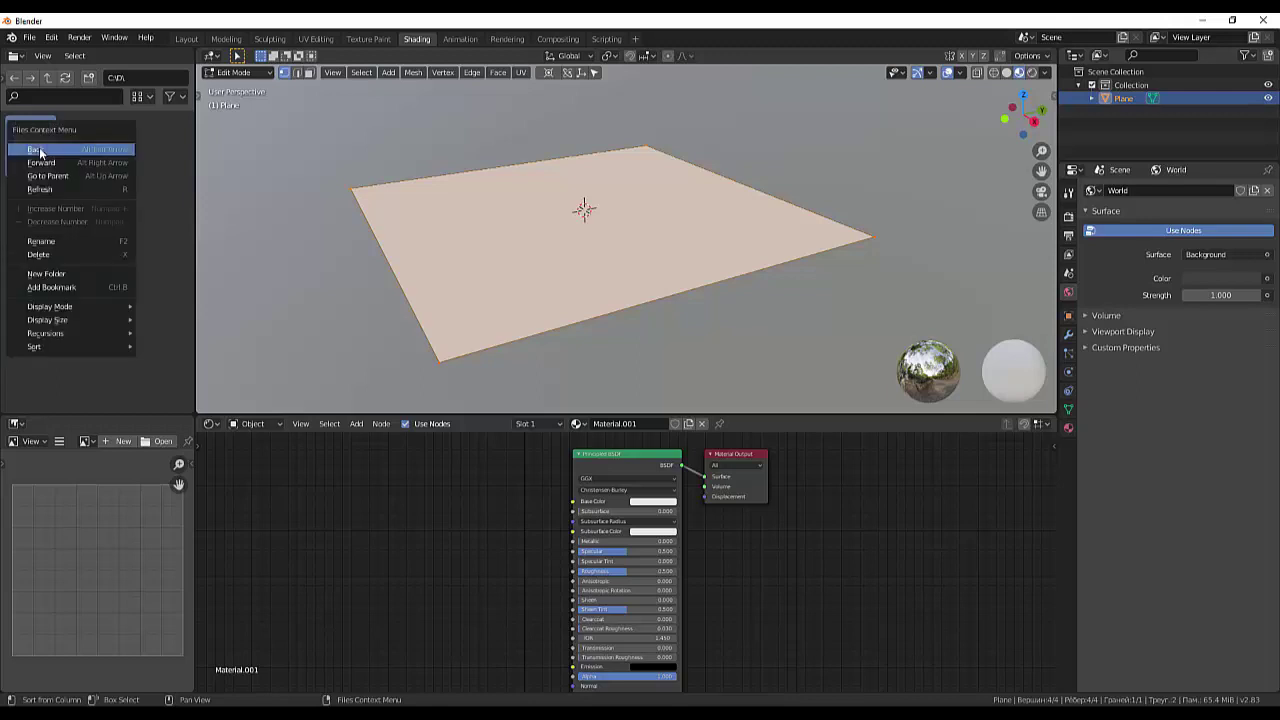
{"action": "left_click", "coordinate": [40, 254]}
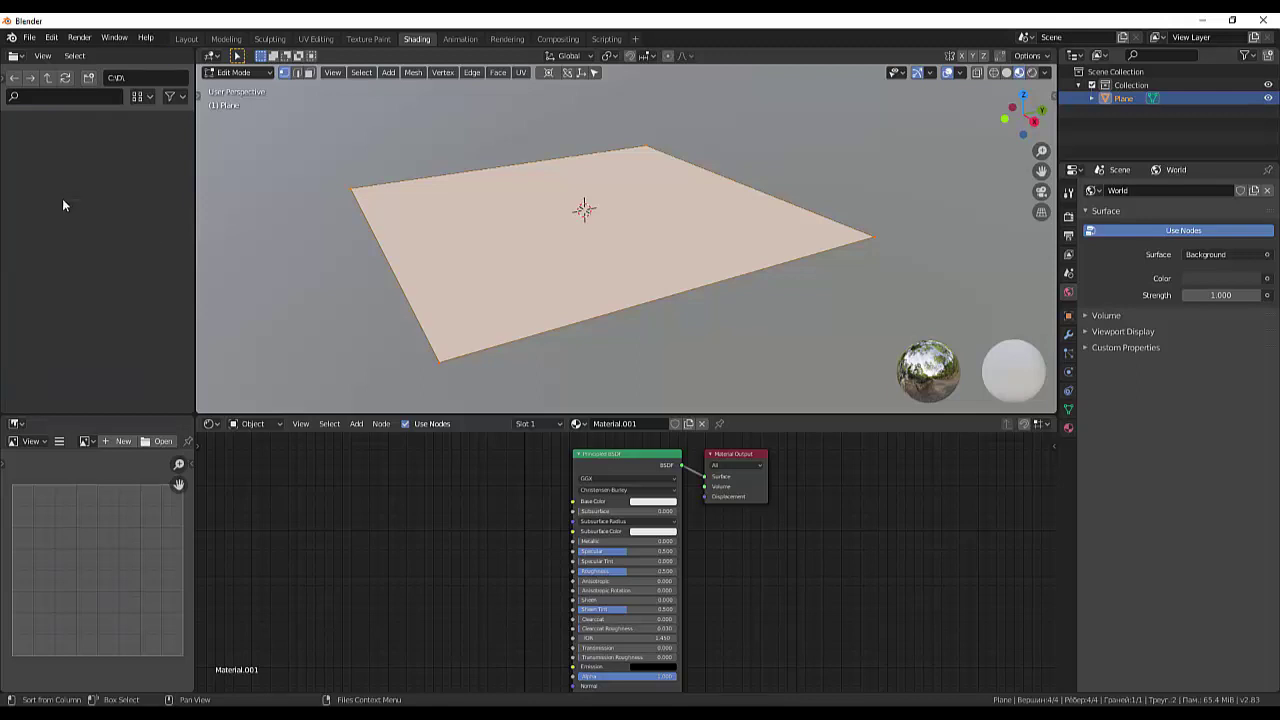
{"action": "left_click", "coordinate": [47, 79]}
{"action": "left_click", "coordinate": [47, 79]}
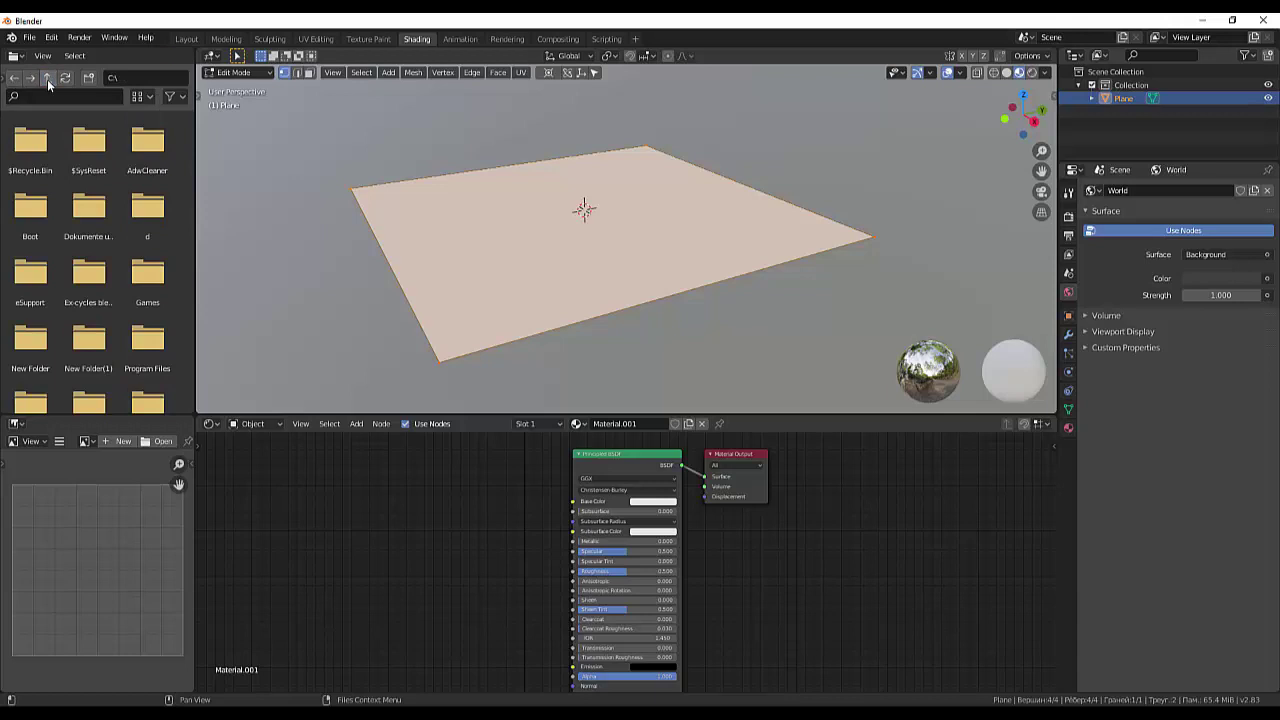
- Point the file browser at drive D:
{"action": "left_click", "coordinate": [19, 57]}
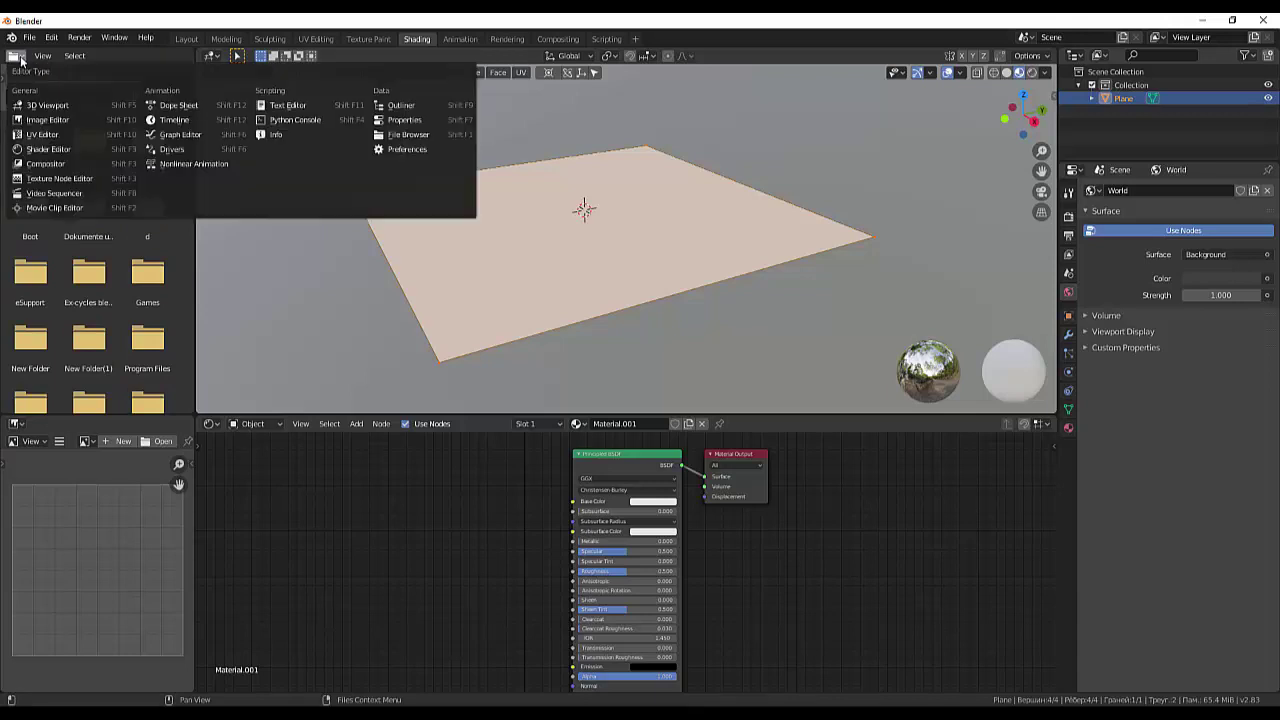
{"action": "key", "text": "Escape"}
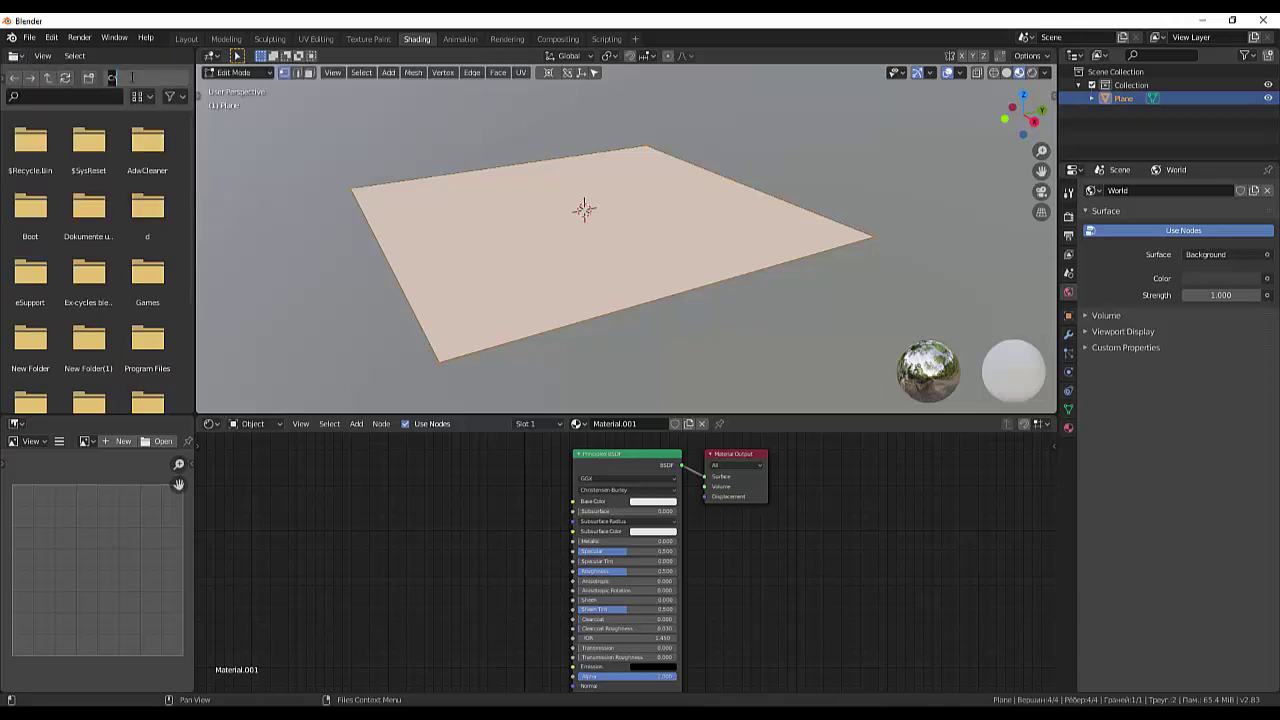
{"action": "key", "text": "BackSpace"}
{"action": "type", "text": "D"}
{"action": "type", "text": ":"}
{"action": "key", "text": "Return"}
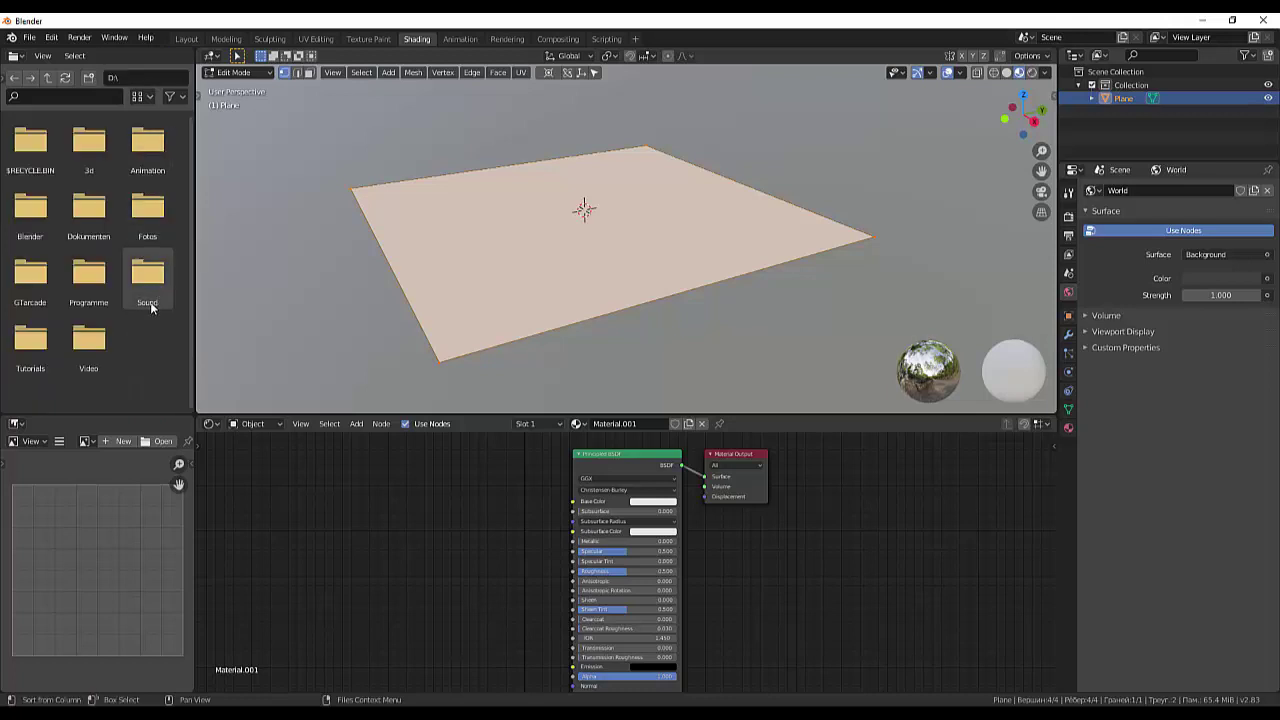
{"action": "left_click", "coordinate": [141, 97]}
{"action": "left_click", "coordinate": [141, 97]}
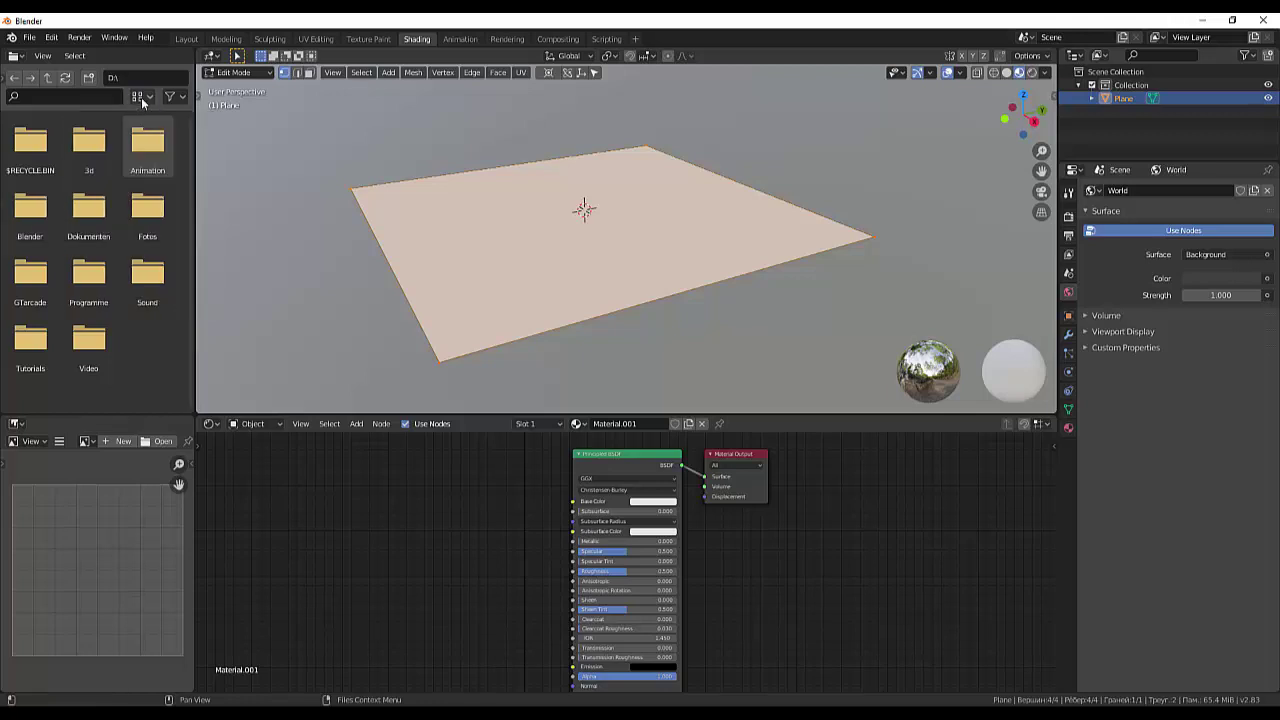
- Open Blender > 05texture > ExtremePBR > Extreme_PBR_LIB, checking the textures in Explorer
{"action": "double_click", "coordinate": [31, 213]}
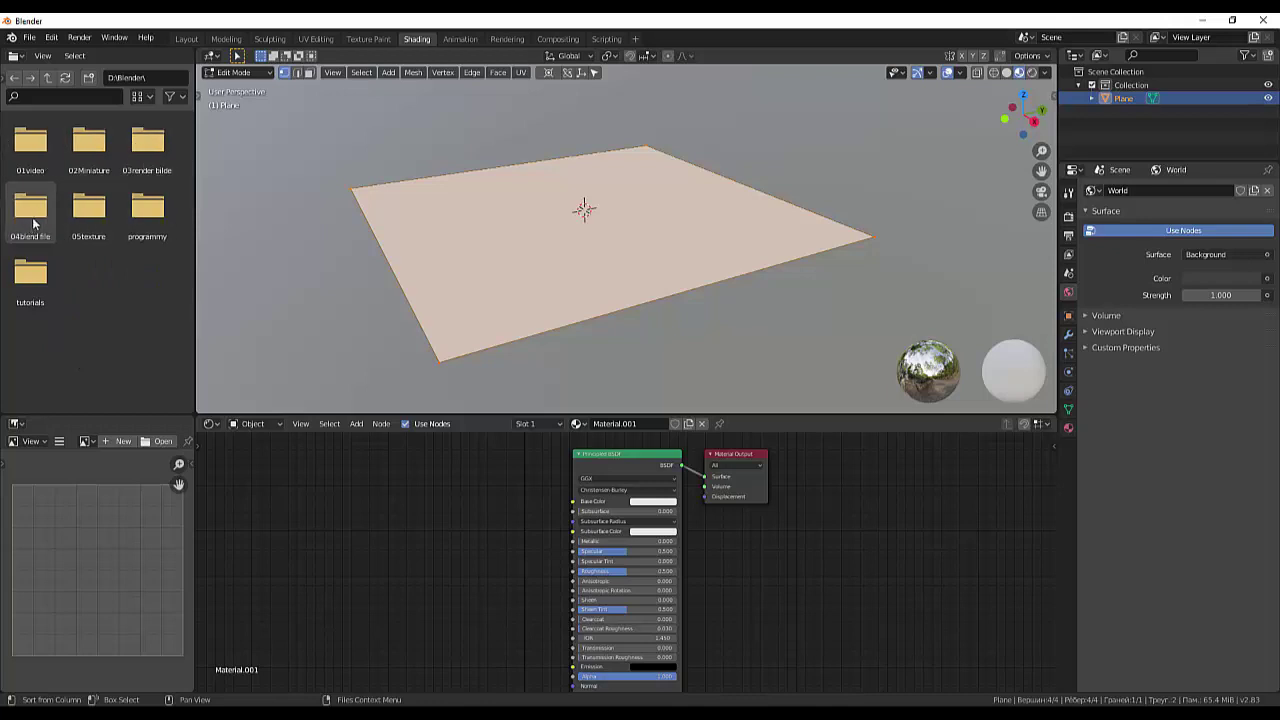
{"action": "double_click", "coordinate": [95, 220]}
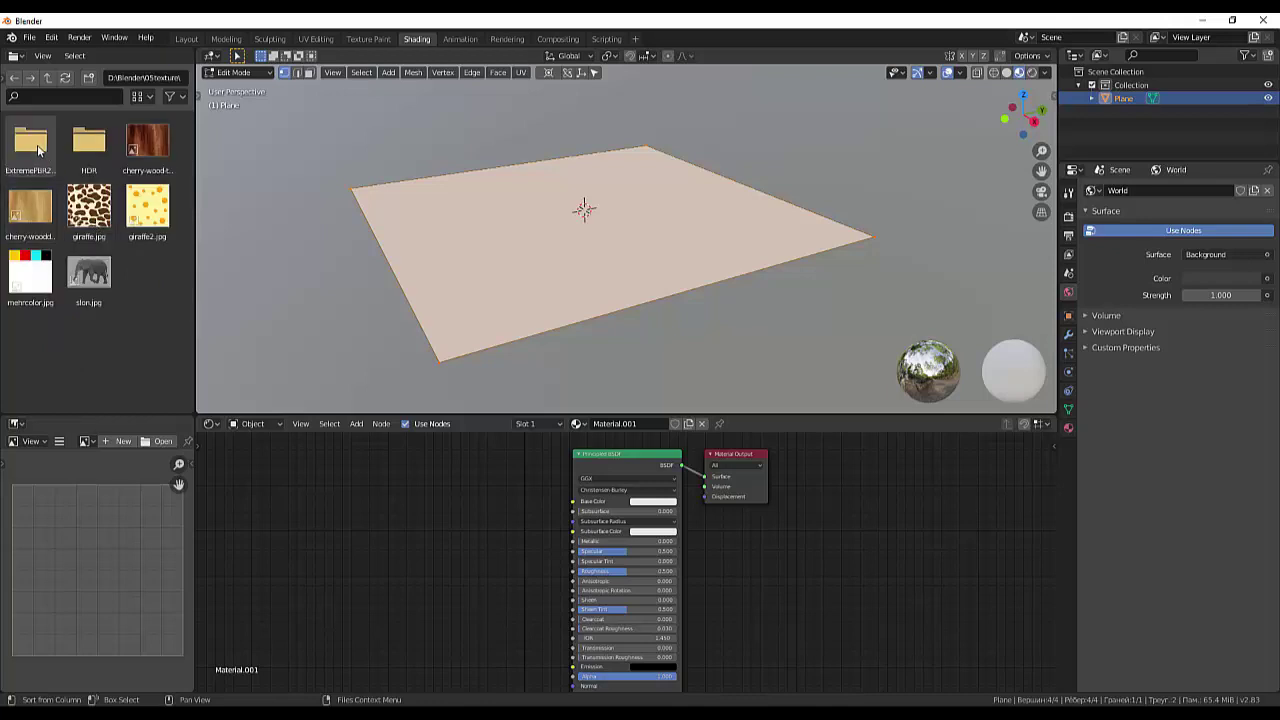
{"action": "double_click", "coordinate": [38, 150]}
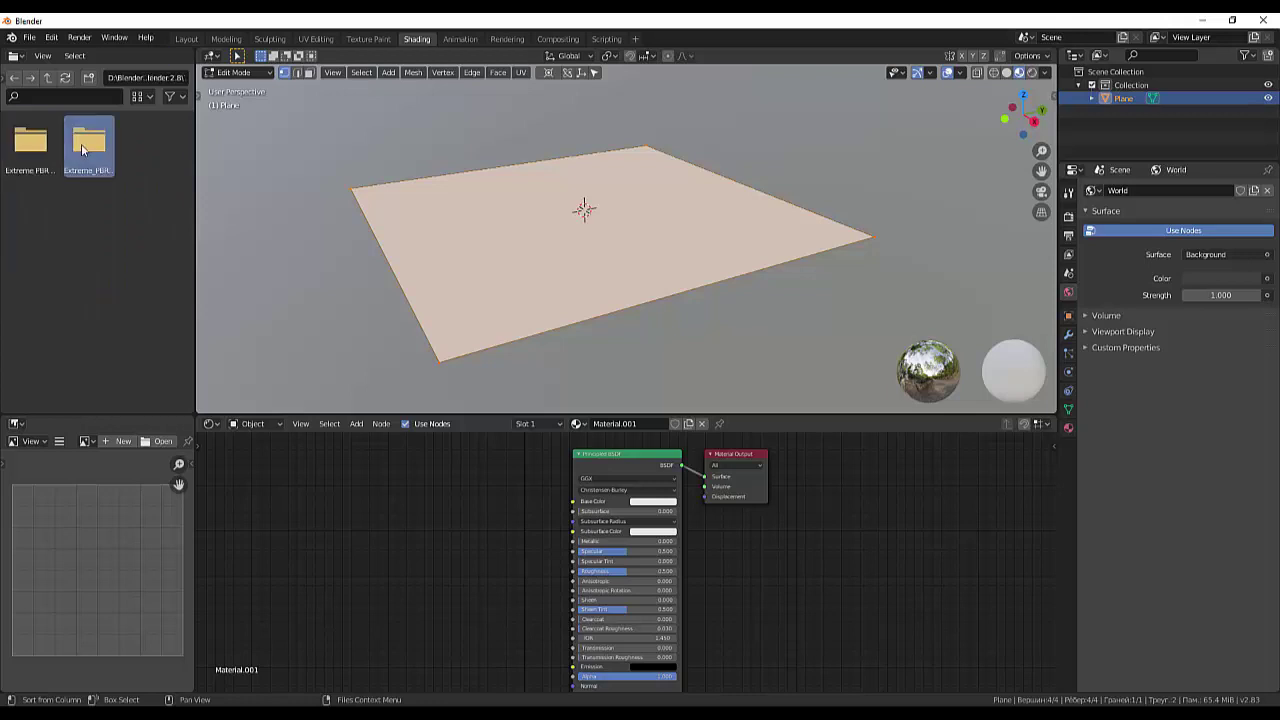
{"action": "double_click", "coordinate": [81, 144]}
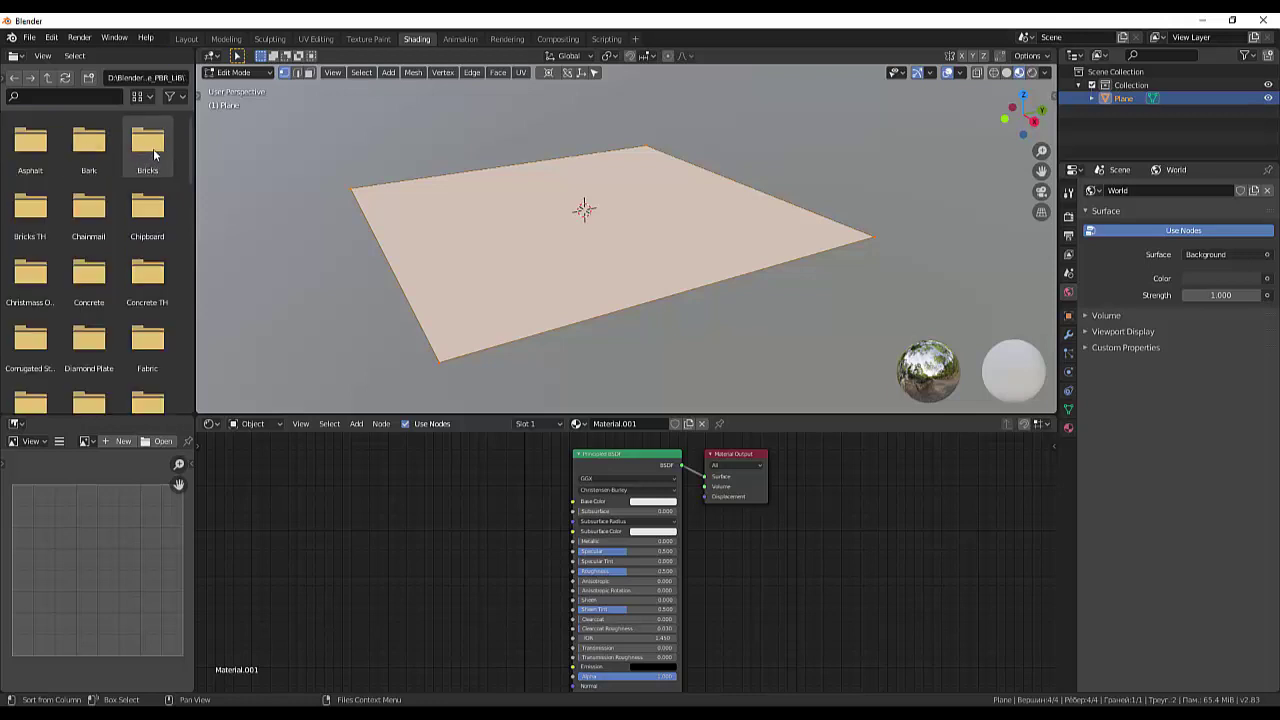
{"action": "scroll", "coordinate": [145, 248], "scroll_direction": "down", "scroll_amount": 2}
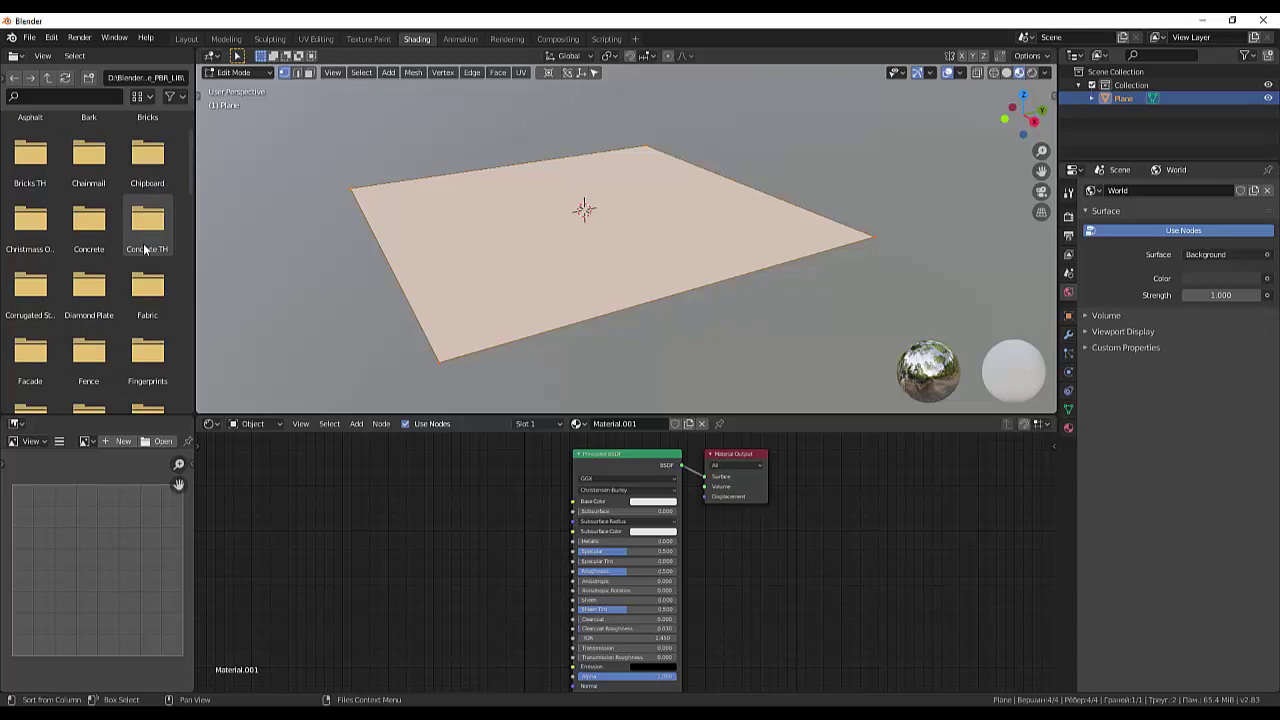
{"action": "key", "text": "alt+Tab"}
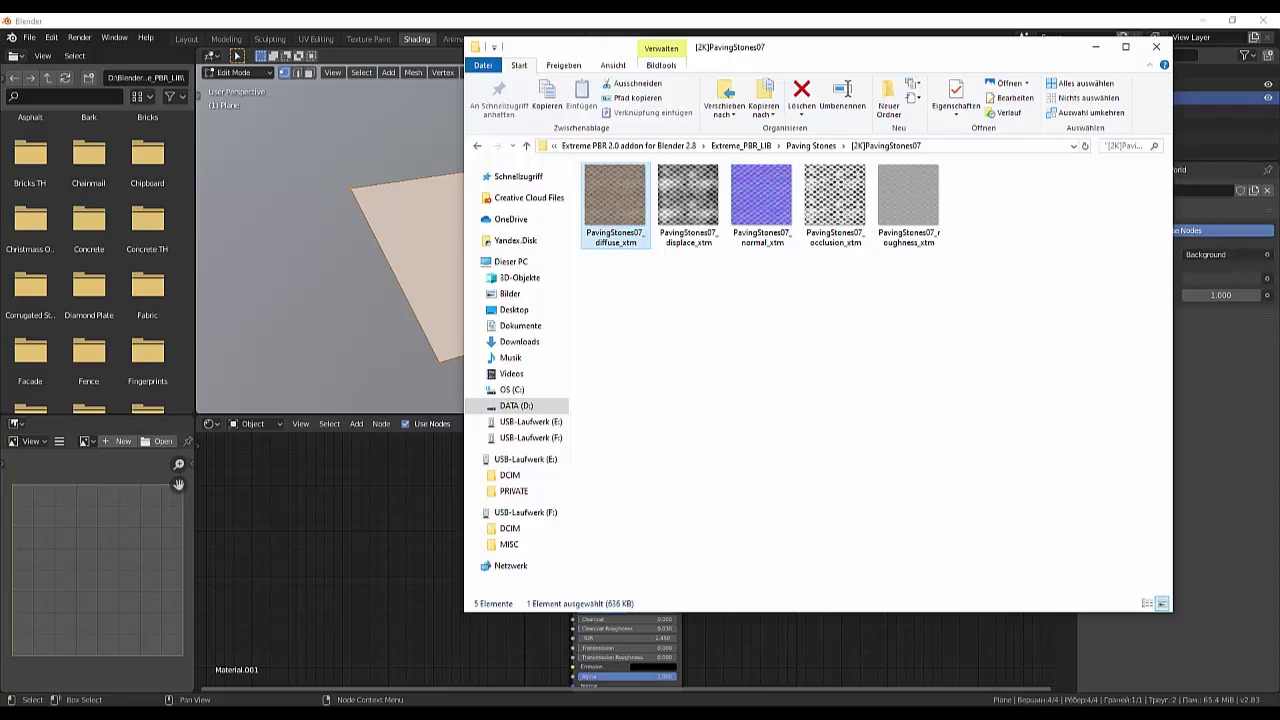
{"action": "key", "text": "alt+Tab"}
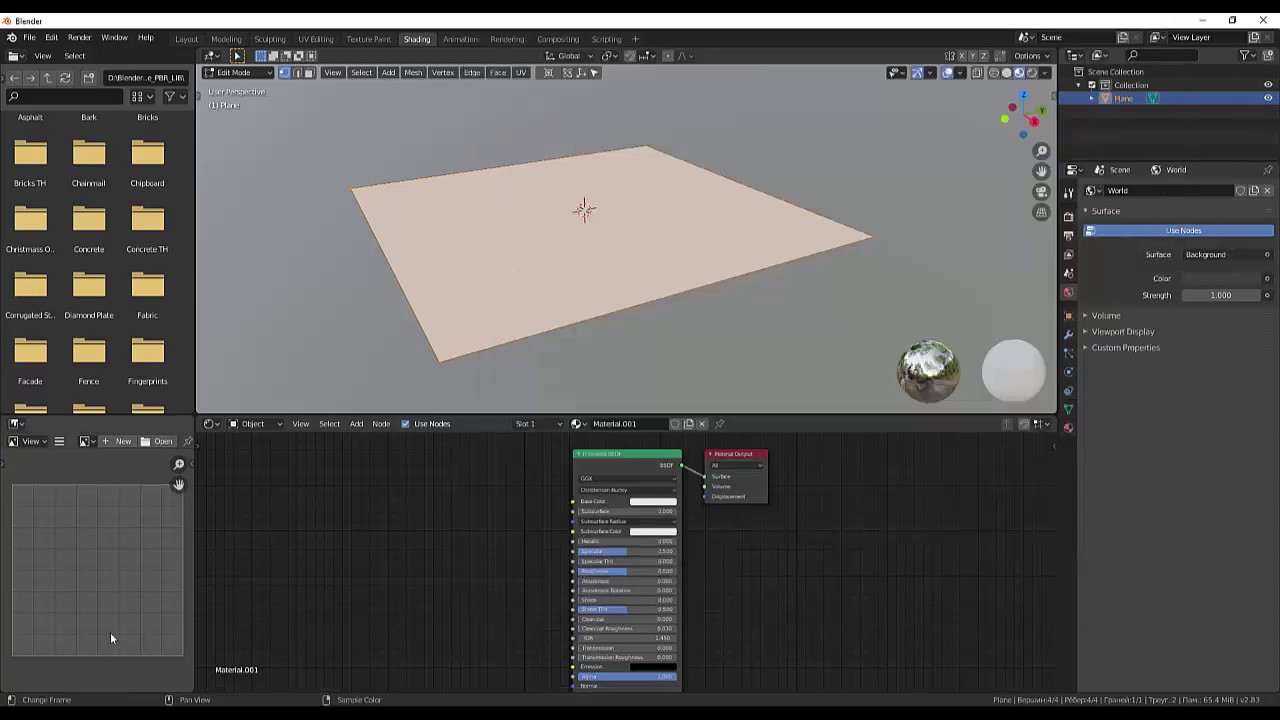
- Scroll to and select the Paving Stones folder, comparing its files in Explorer
{"action": "scroll", "coordinate": [110, 316], "scroll_direction": "down", "scroll_amount": 1}
{"action": "scroll", "coordinate": [110, 316], "scroll_direction": "down", "scroll_amount": 1}
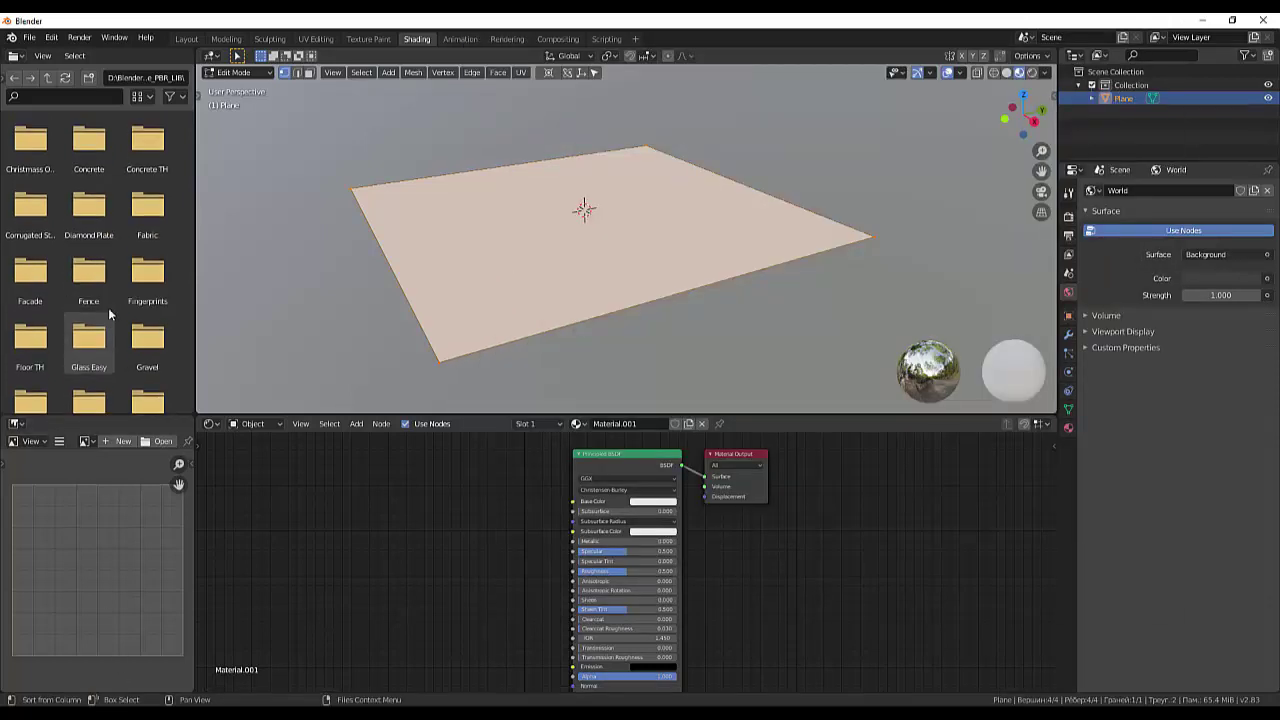
{"action": "scroll", "coordinate": [108, 316], "scroll_direction": "down", "scroll_amount": 2}
{"action": "scroll", "coordinate": [108, 316], "scroll_direction": "down", "scroll_amount": 1}
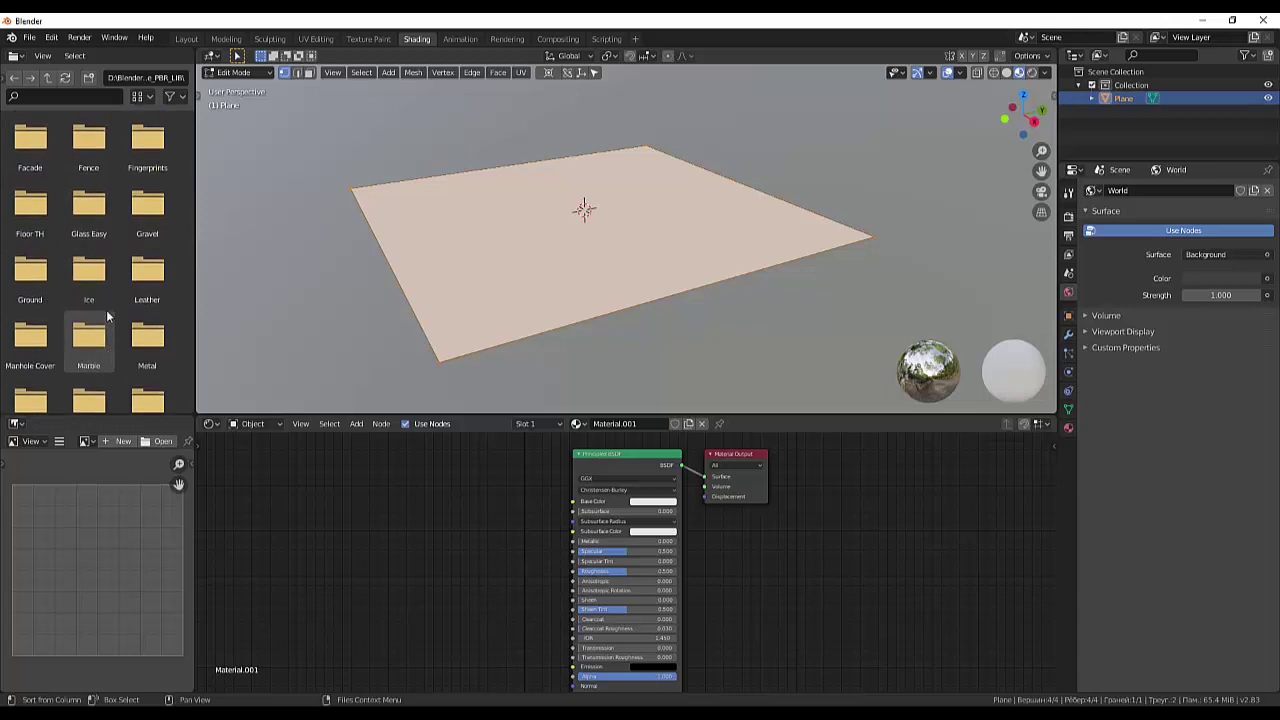
{"action": "scroll", "coordinate": [106, 315], "scroll_direction": "down", "scroll_amount": 1}
{"action": "scroll", "coordinate": [105, 314], "scroll_direction": "down", "scroll_amount": 1}
{"action": "scroll", "coordinate": [104, 315], "scroll_direction": "down", "scroll_amount": 1}
{"action": "scroll", "coordinate": [104, 315], "scroll_direction": "down", "scroll_amount": 2}
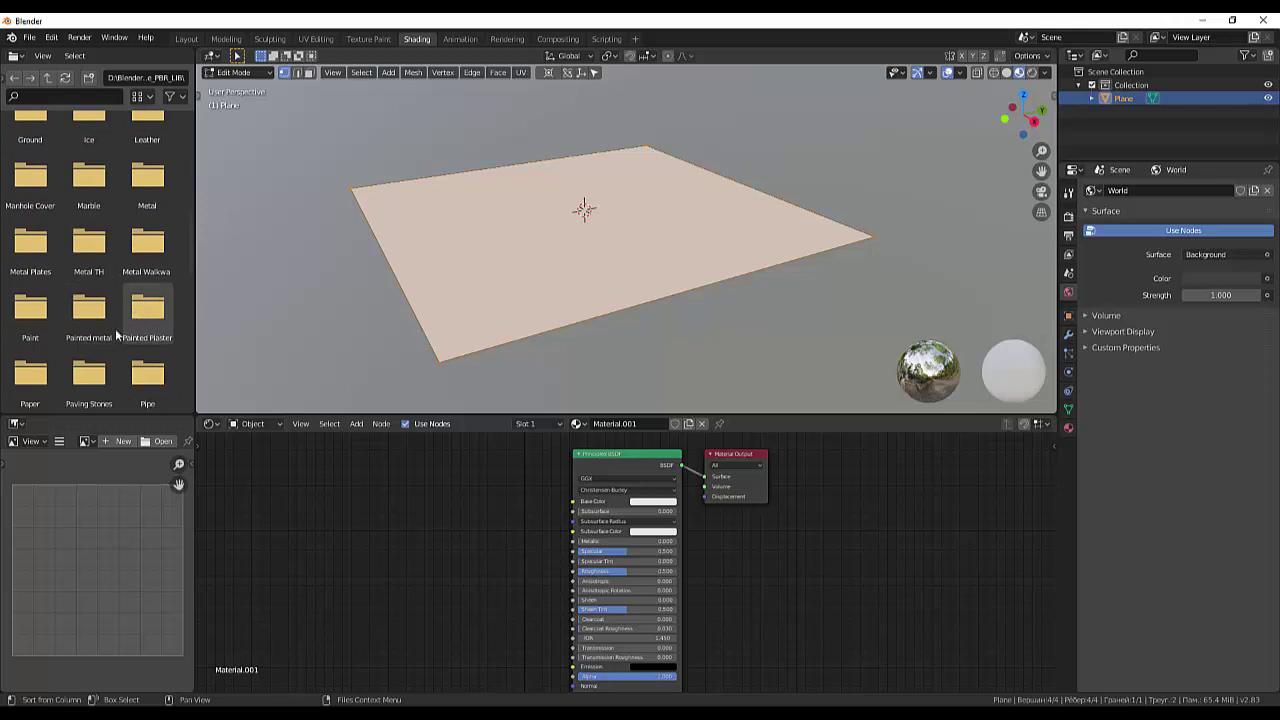
{"action": "scroll", "coordinate": [68, 361], "scroll_direction": "down", "scroll_amount": 1}
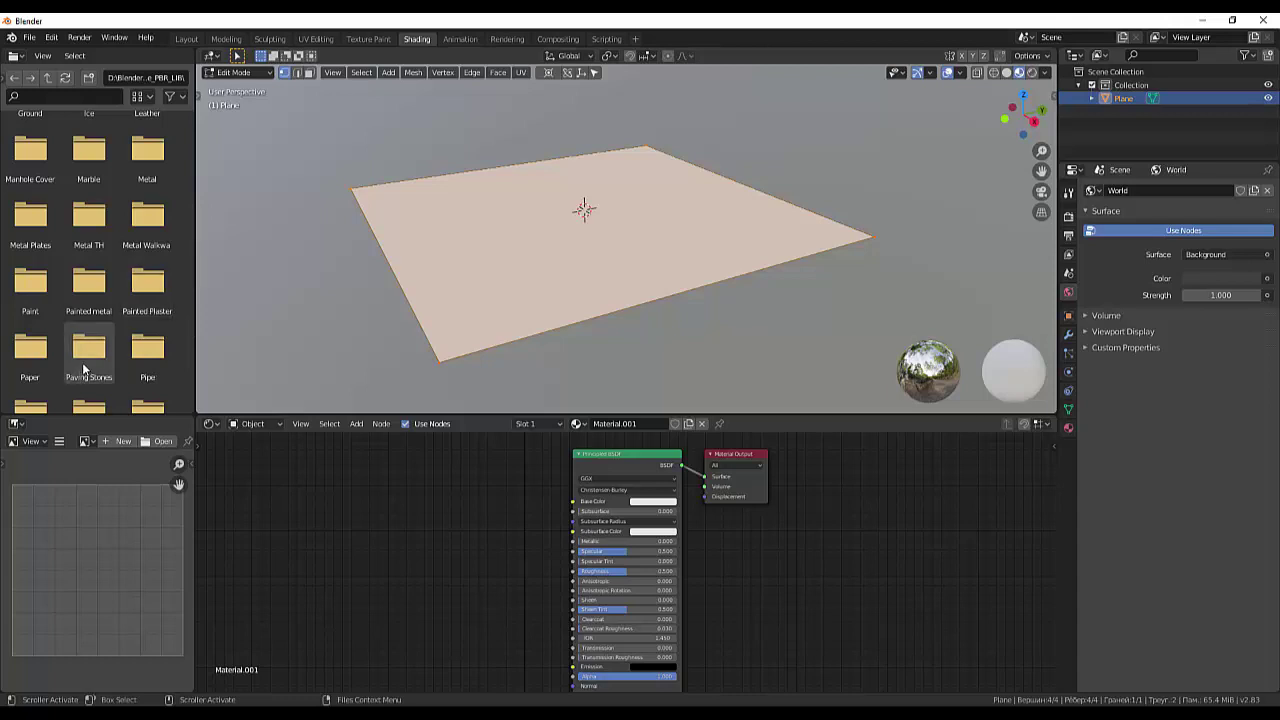
{"action": "left_click", "coordinate": [86, 361]}
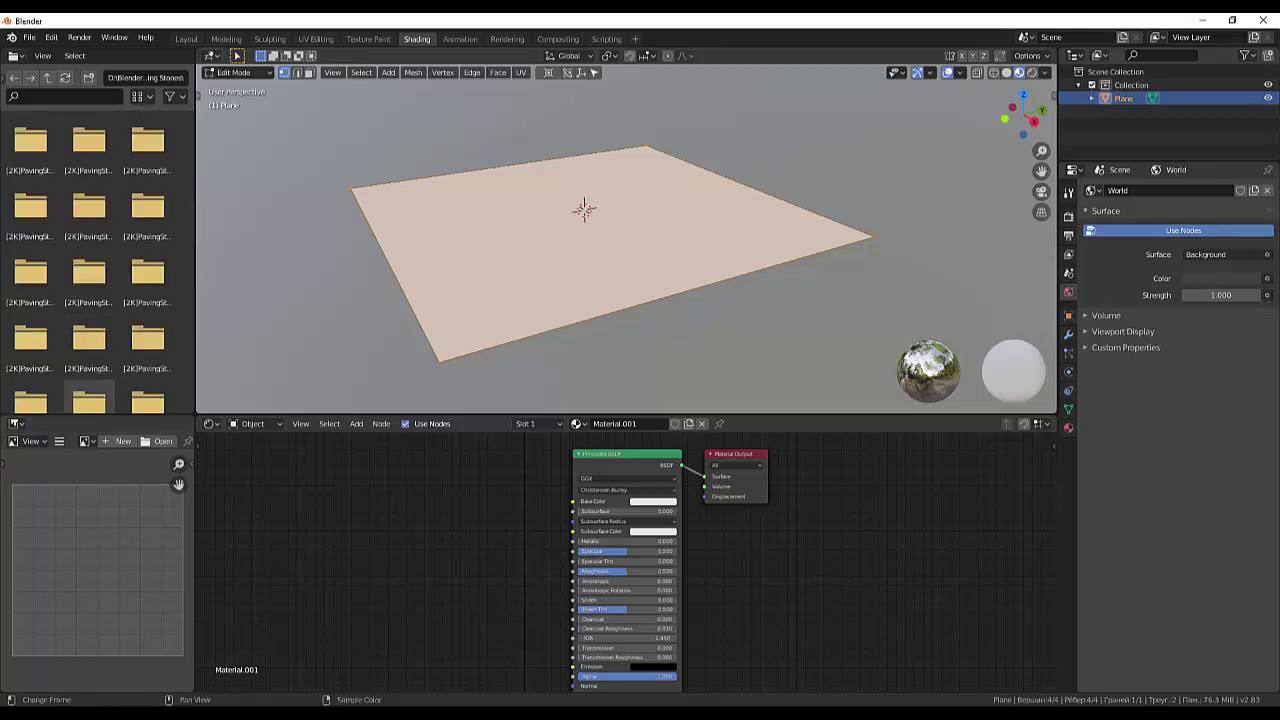
{"action": "key", "text": "alt+Tab"}
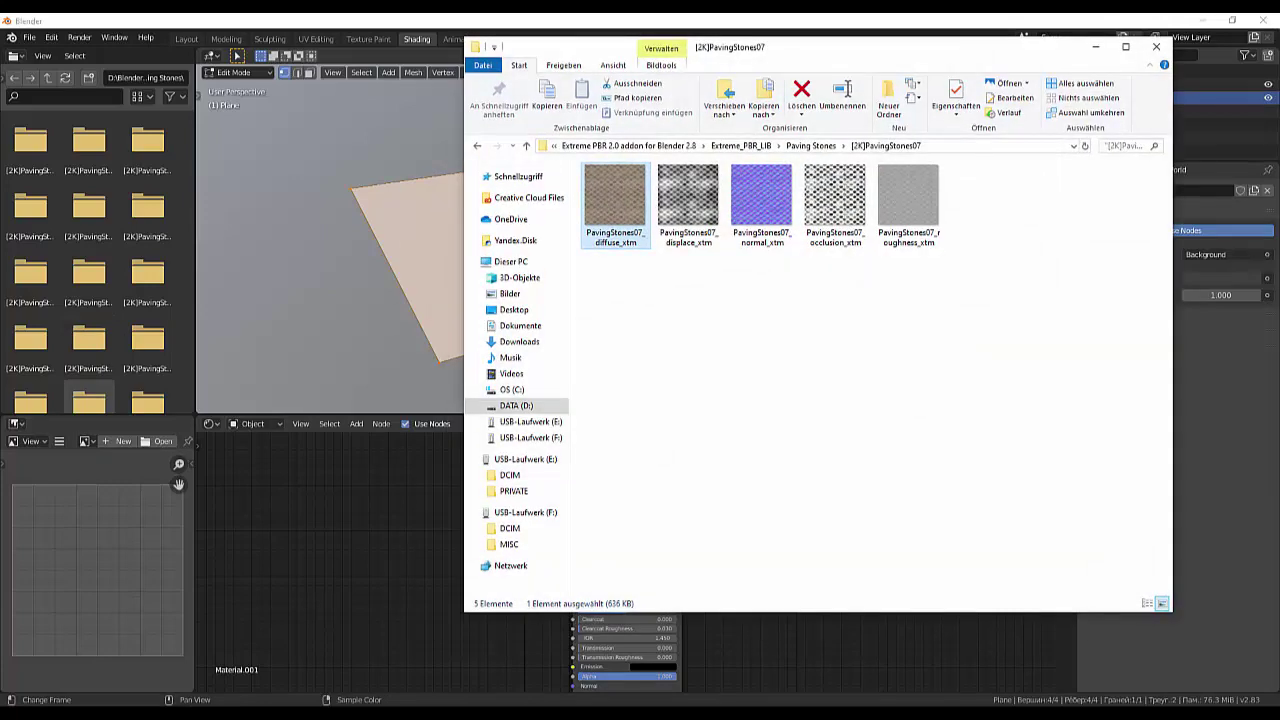
{"action": "key", "text": "alt+Tab"}
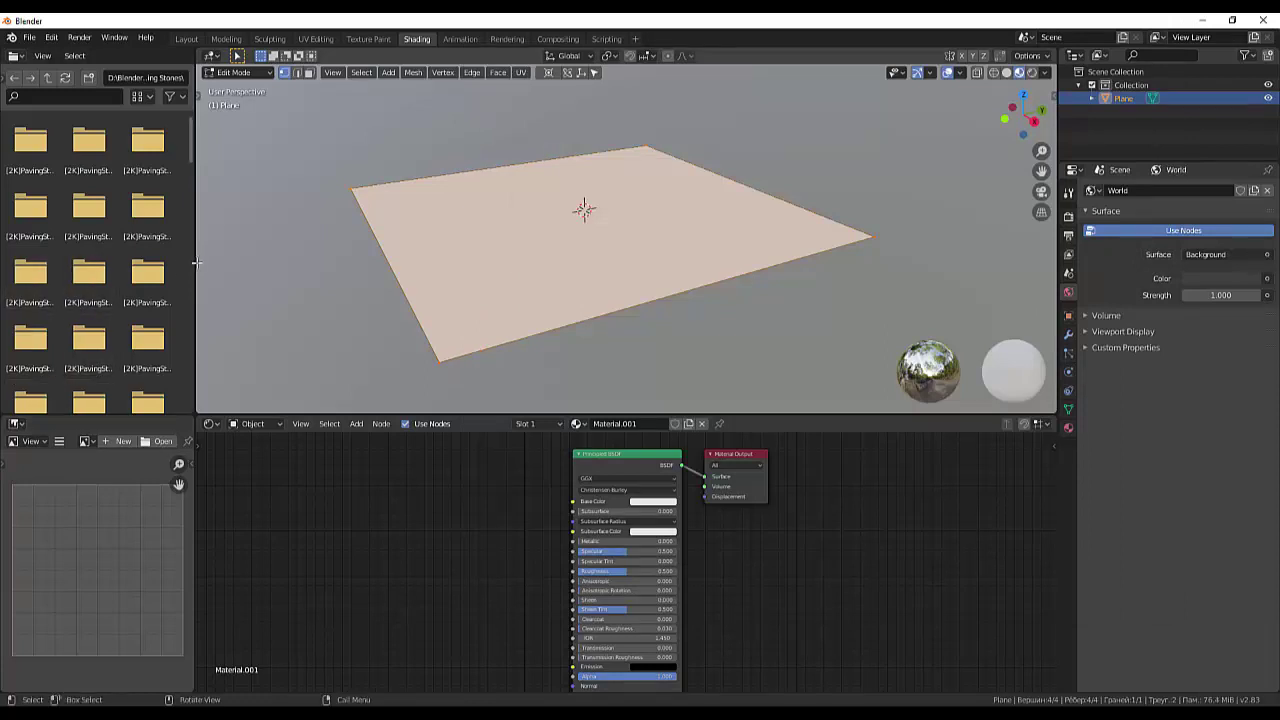
- Open a [2K]PavingStones texture set and select its diffuse, normal and roughness images
{"action": "left_click_drag", "start_coordinate": [195, 264], "coordinate": [251, 264]}
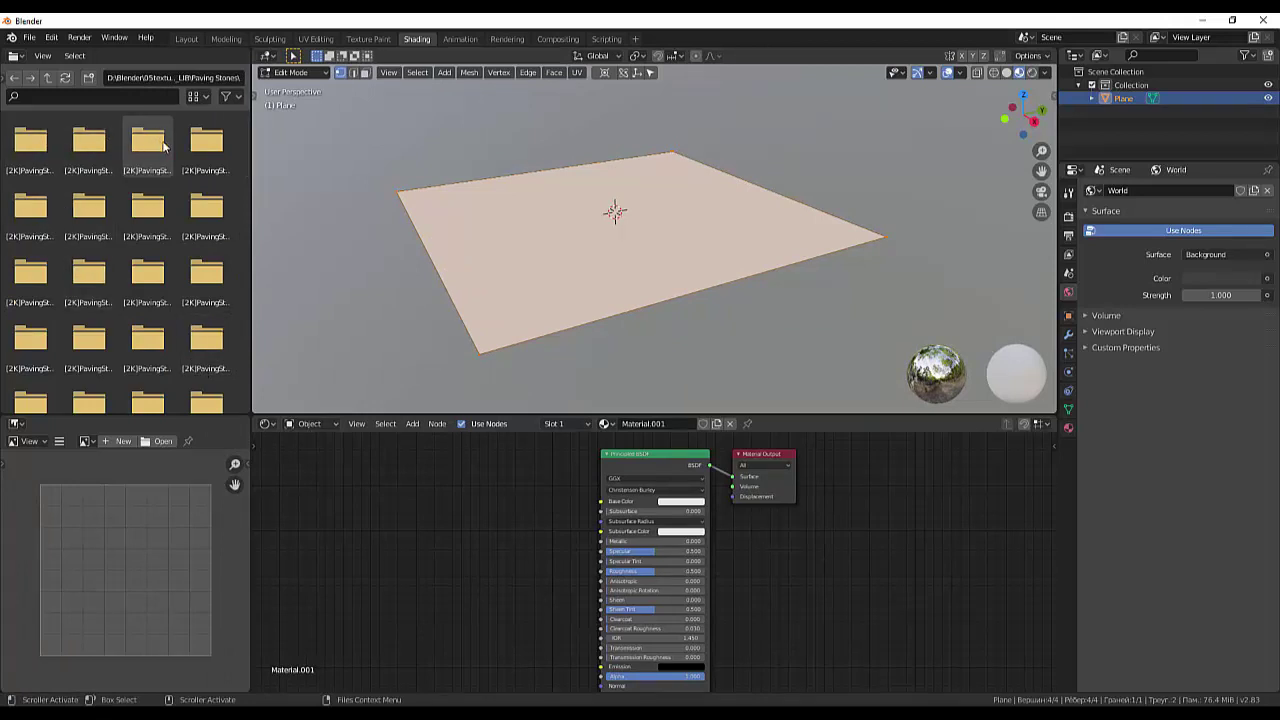
{"action": "left_click", "coordinate": [142, 215]}
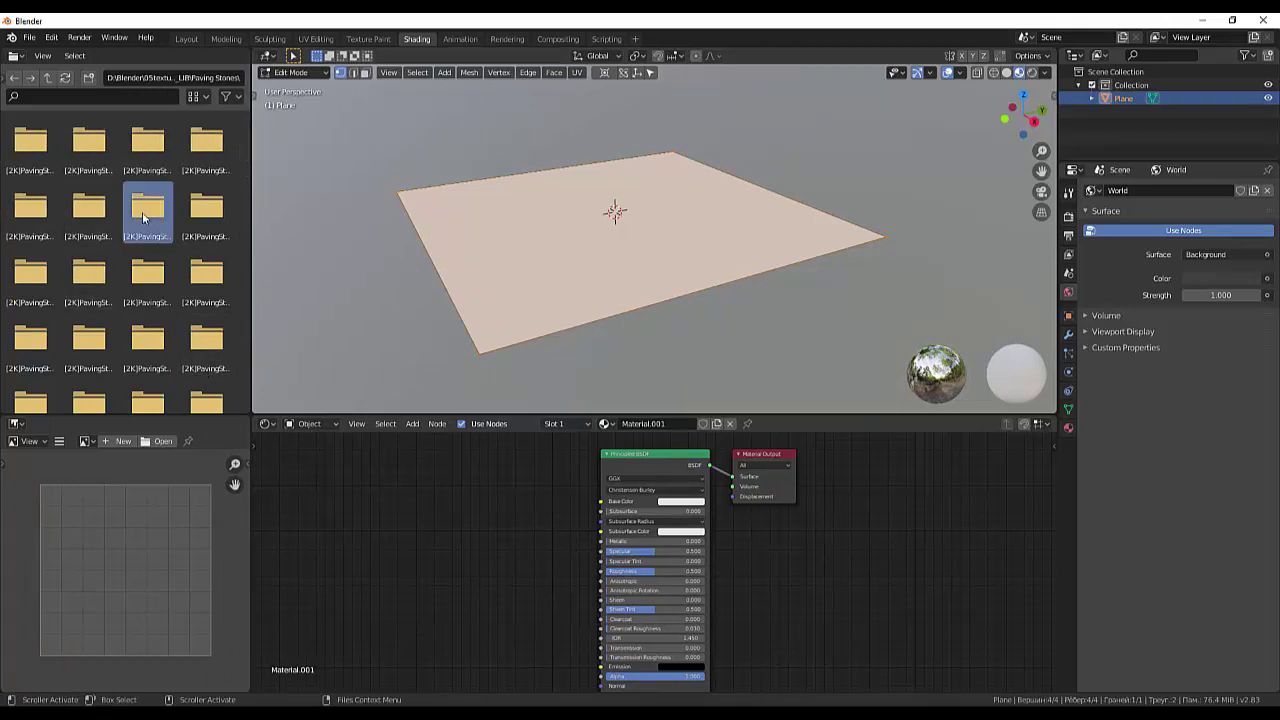
{"action": "double_click", "coordinate": [143, 217]}
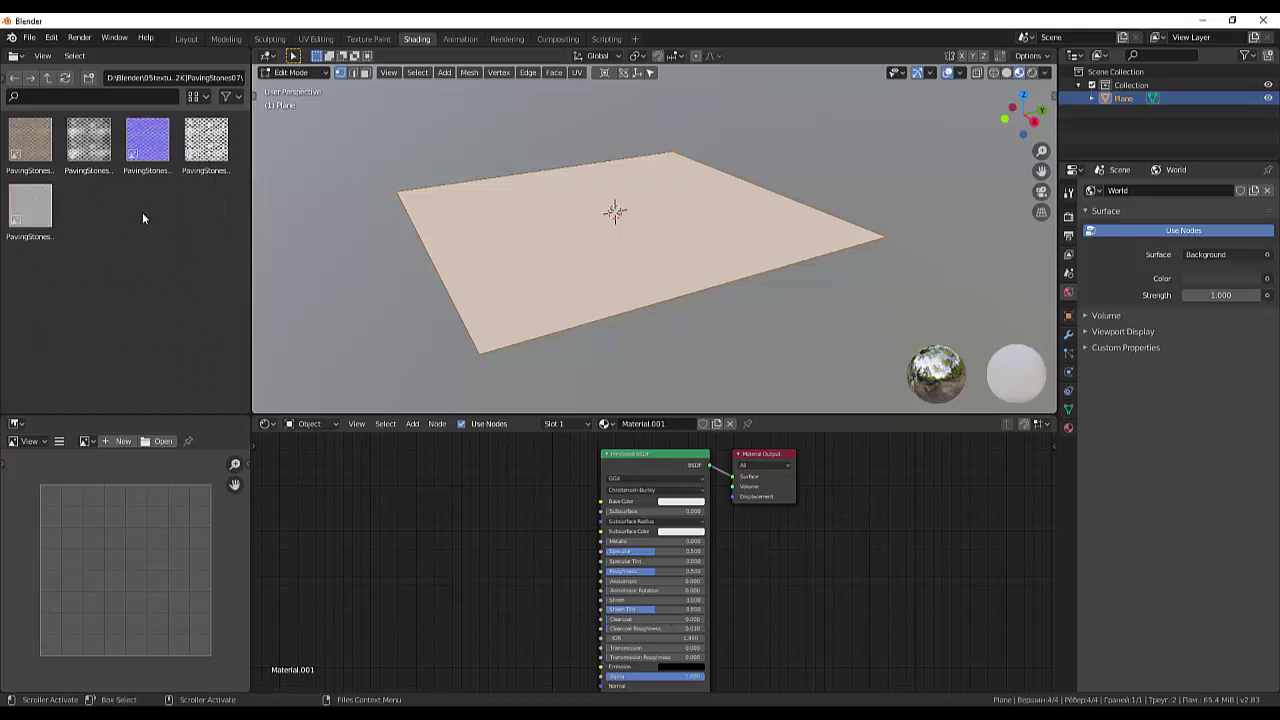
{"action": "left_click", "coordinate": [26, 155]}
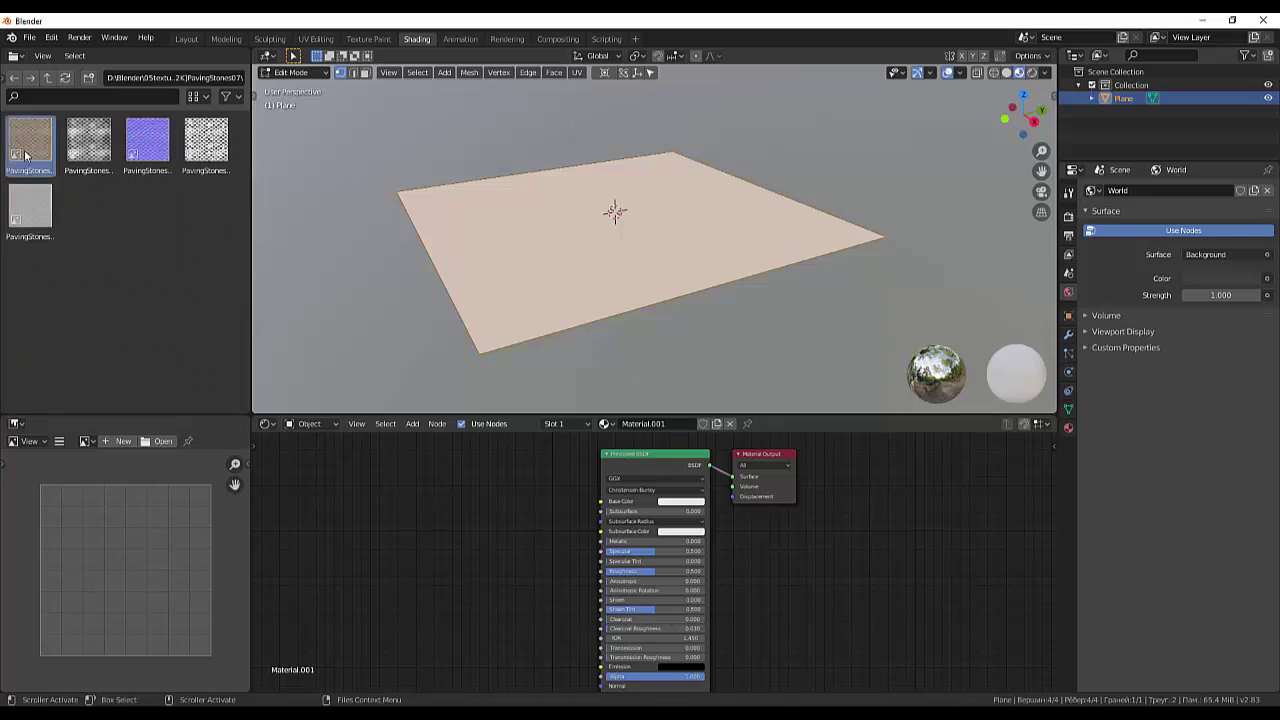
{"action": "left_click", "coordinate": [147, 142], "text": "ctrl"}
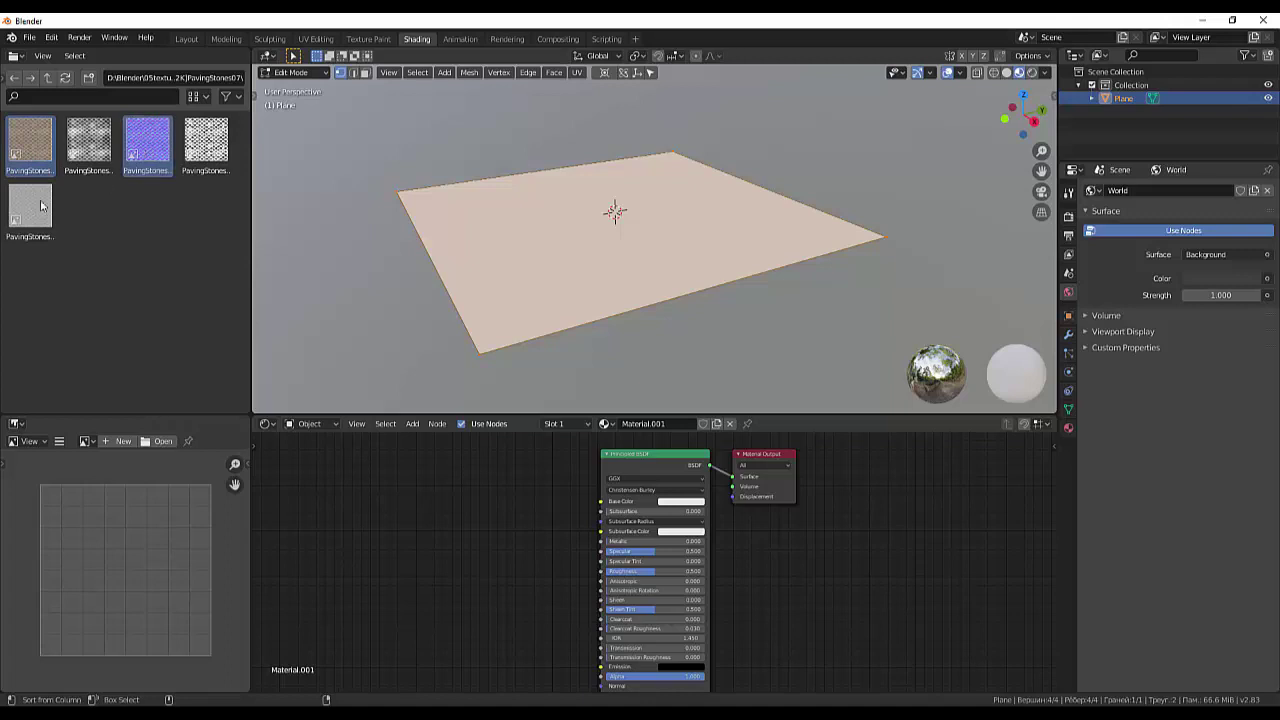
{"action": "left_click", "coordinate": [24, 218], "text": "ctrl"}
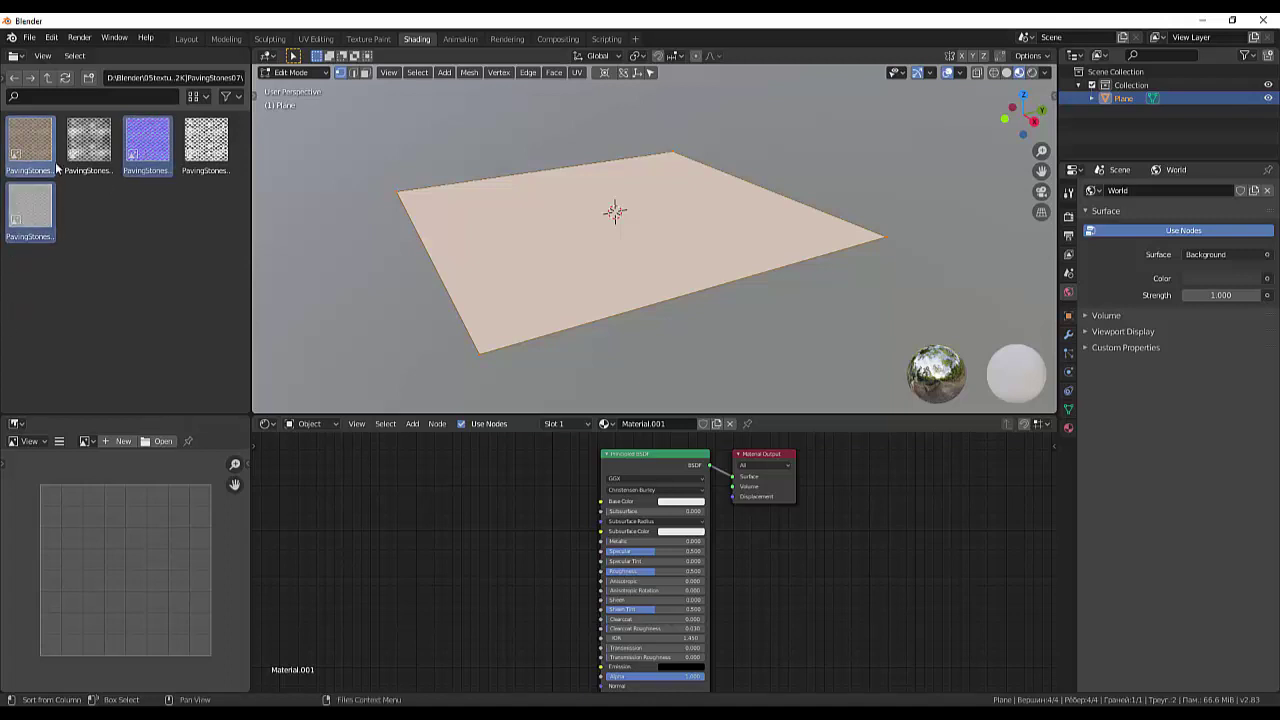
- Add the three images as Image Texture nodes, then delete the normal-map node
{"action": "left_click_drag", "start_coordinate": [41, 146], "coordinate": [387, 534]}
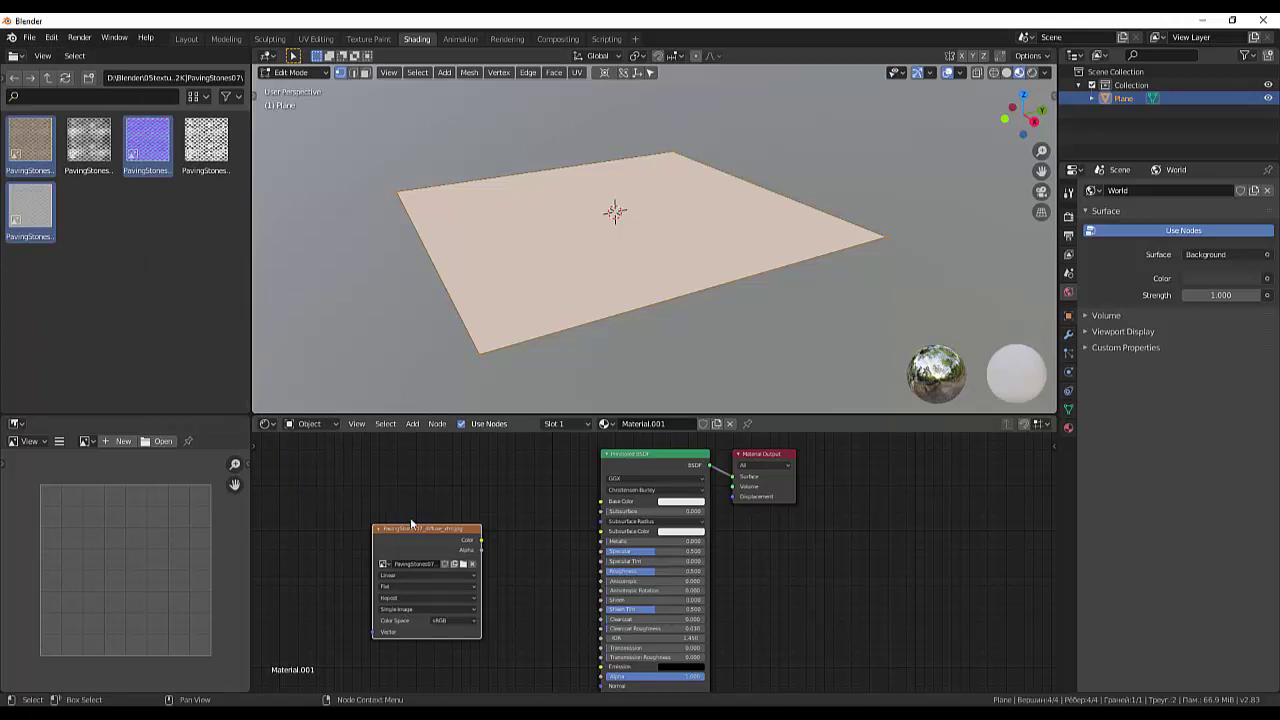
{"action": "left_click_drag", "start_coordinate": [424, 526], "coordinate": [425, 476]}
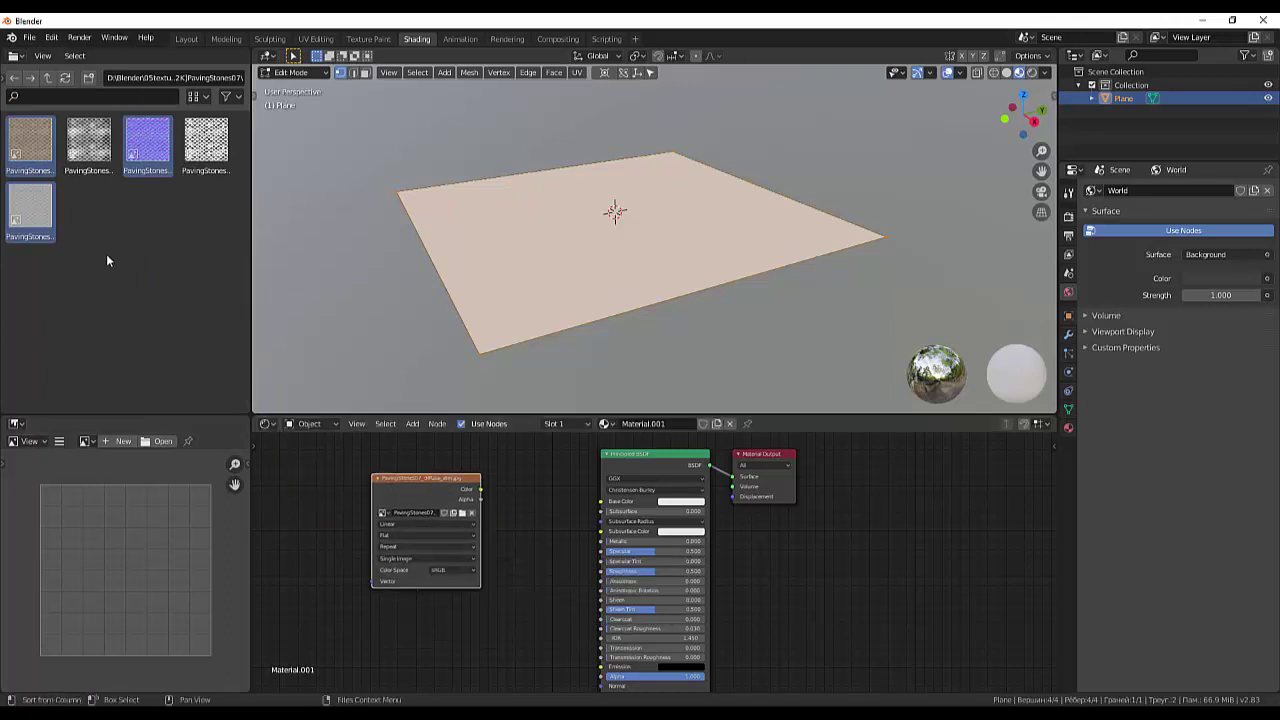
{"action": "left_click_drag", "start_coordinate": [147, 140], "coordinate": [310, 532]}
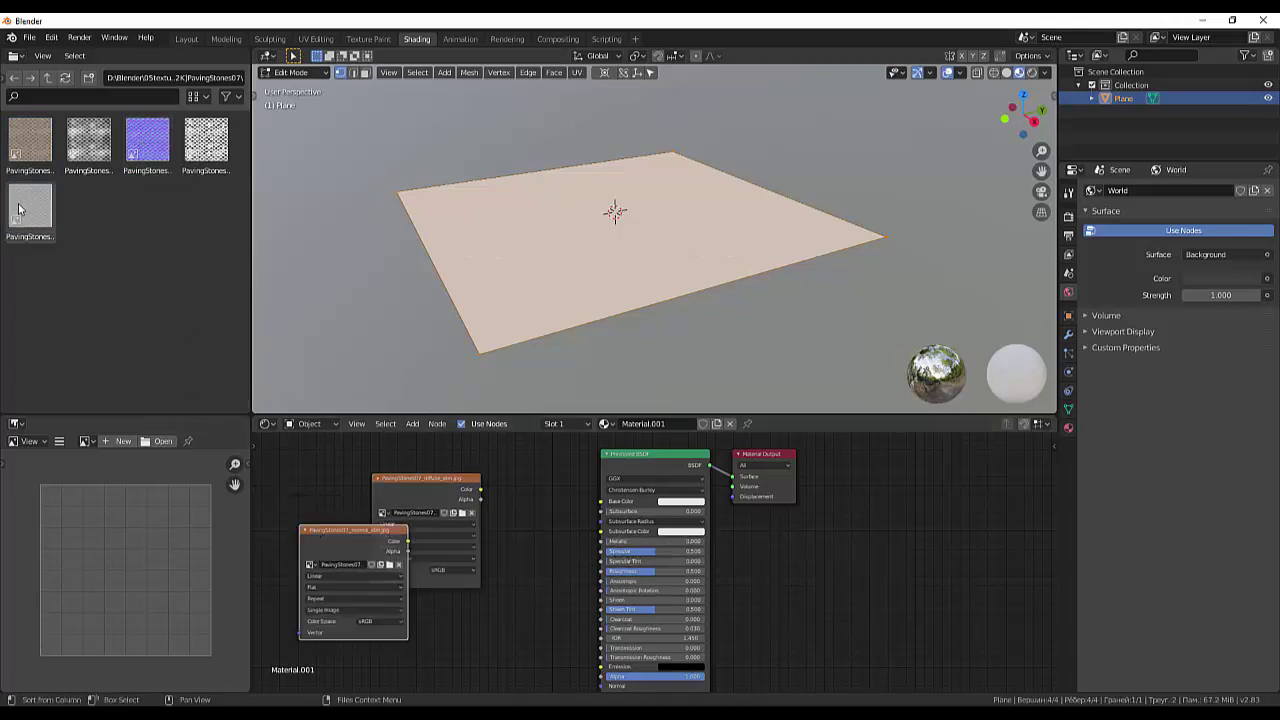
{"action": "left_click_drag", "start_coordinate": [18, 208], "coordinate": [457, 646]}
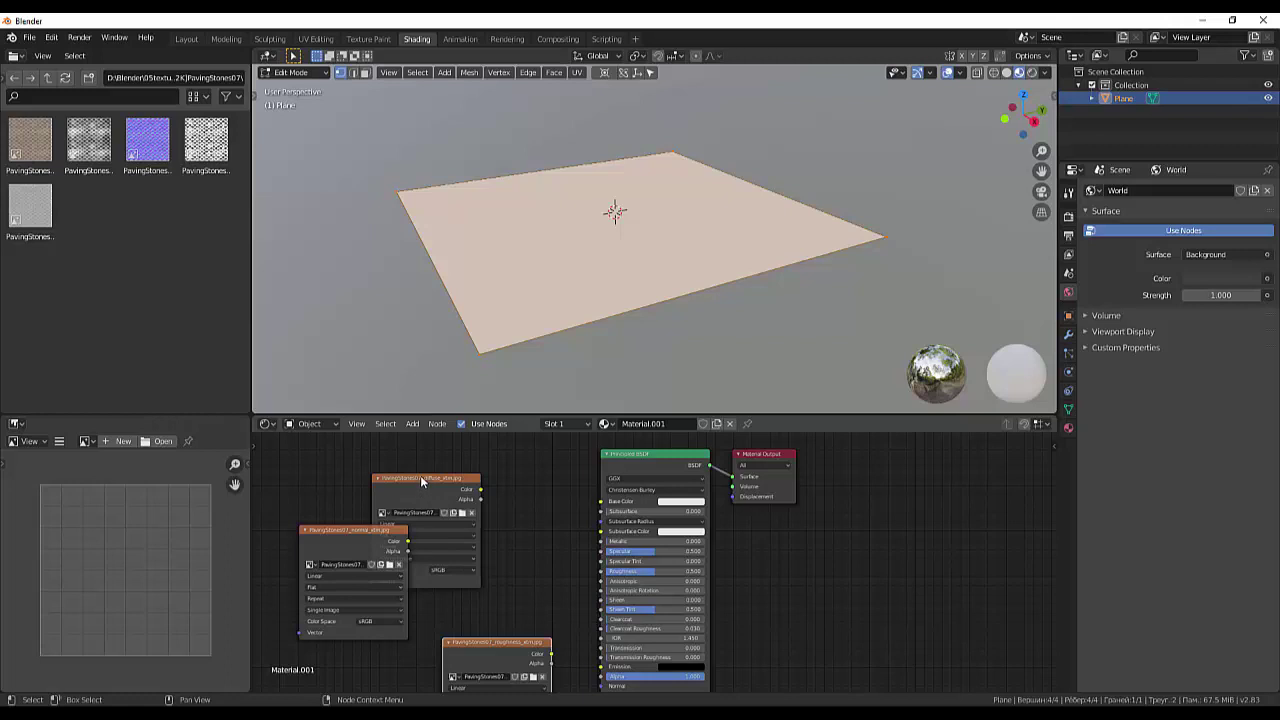
{"action": "left_click", "coordinate": [361, 532]}
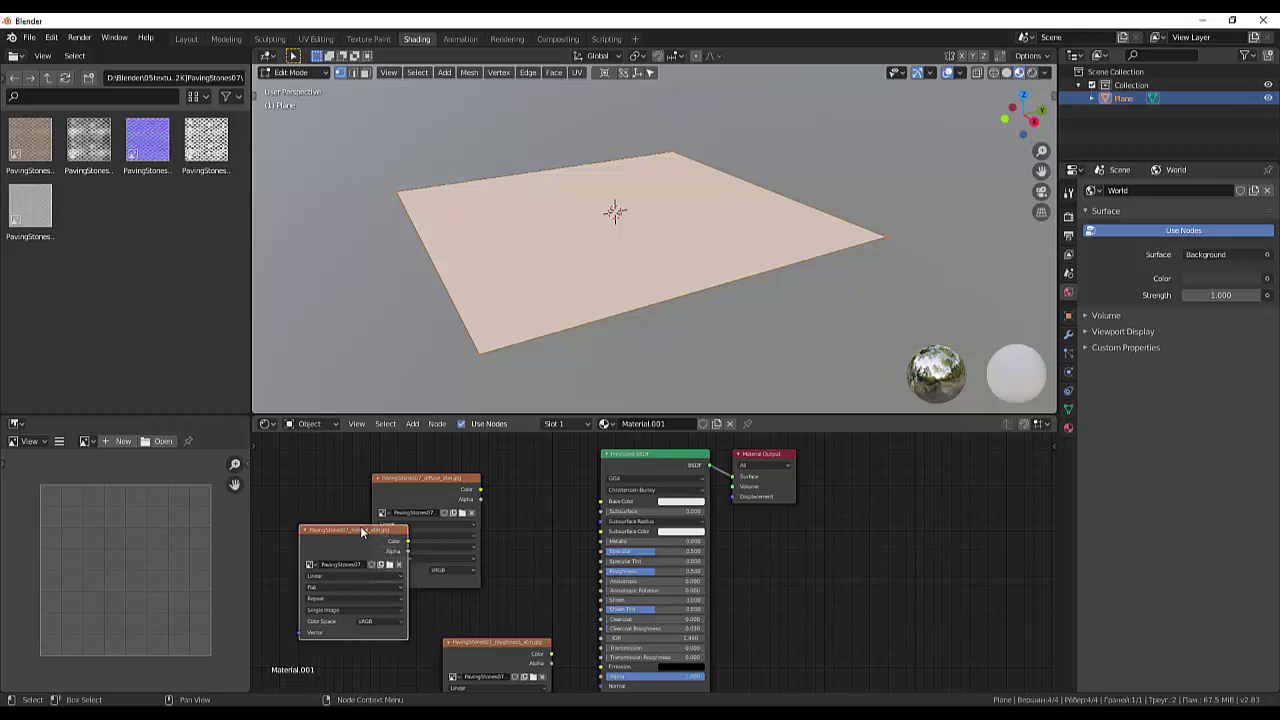
{"action": "key", "text": "Delete"}
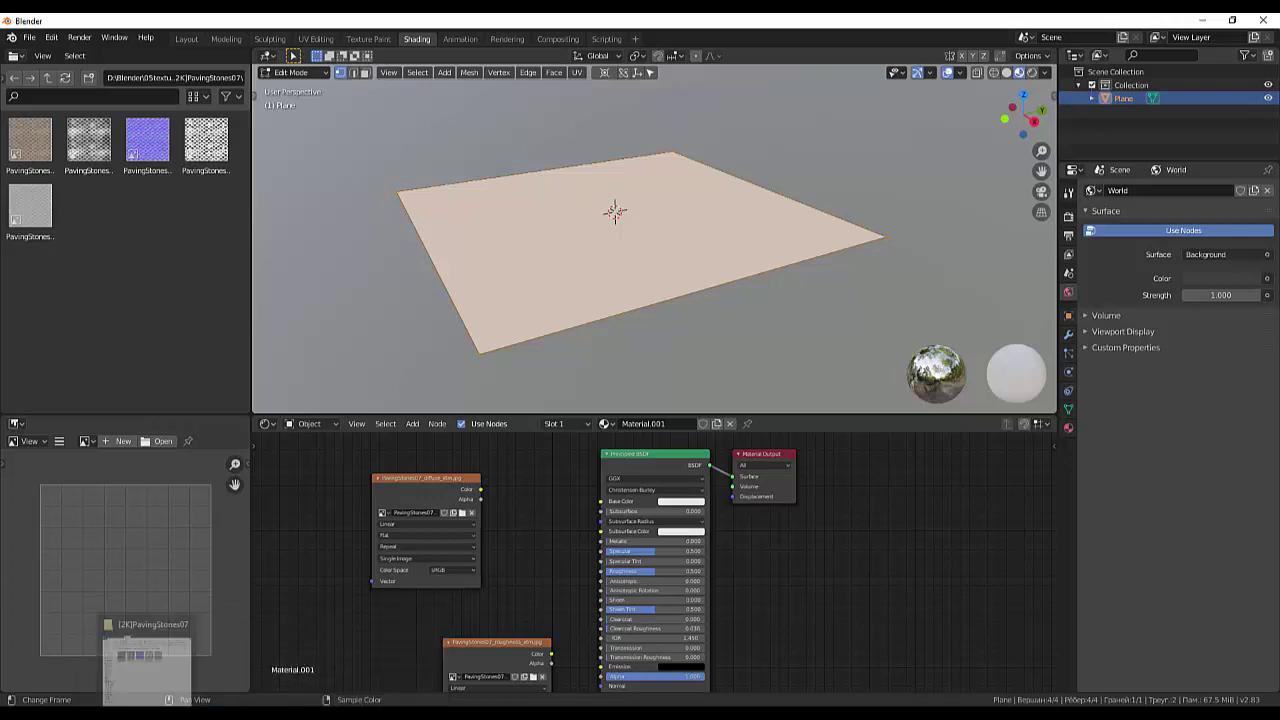
- Drag PavingStones07_normal_xtm from Explorer into the Shader Editor, then minimize Explorer
{"action": "left_click", "coordinate": [148, 660]}
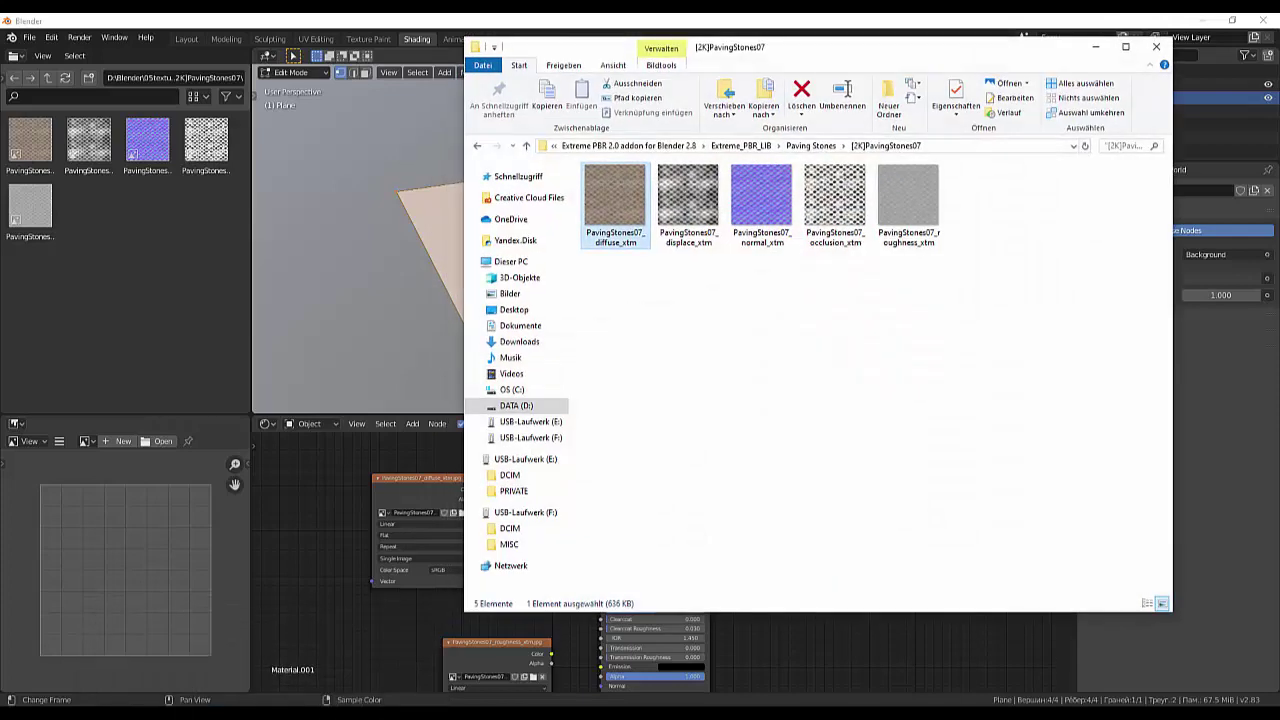
{"action": "left_click", "coordinate": [634, 443]}
{"action": "left_click", "coordinate": [762, 197]}
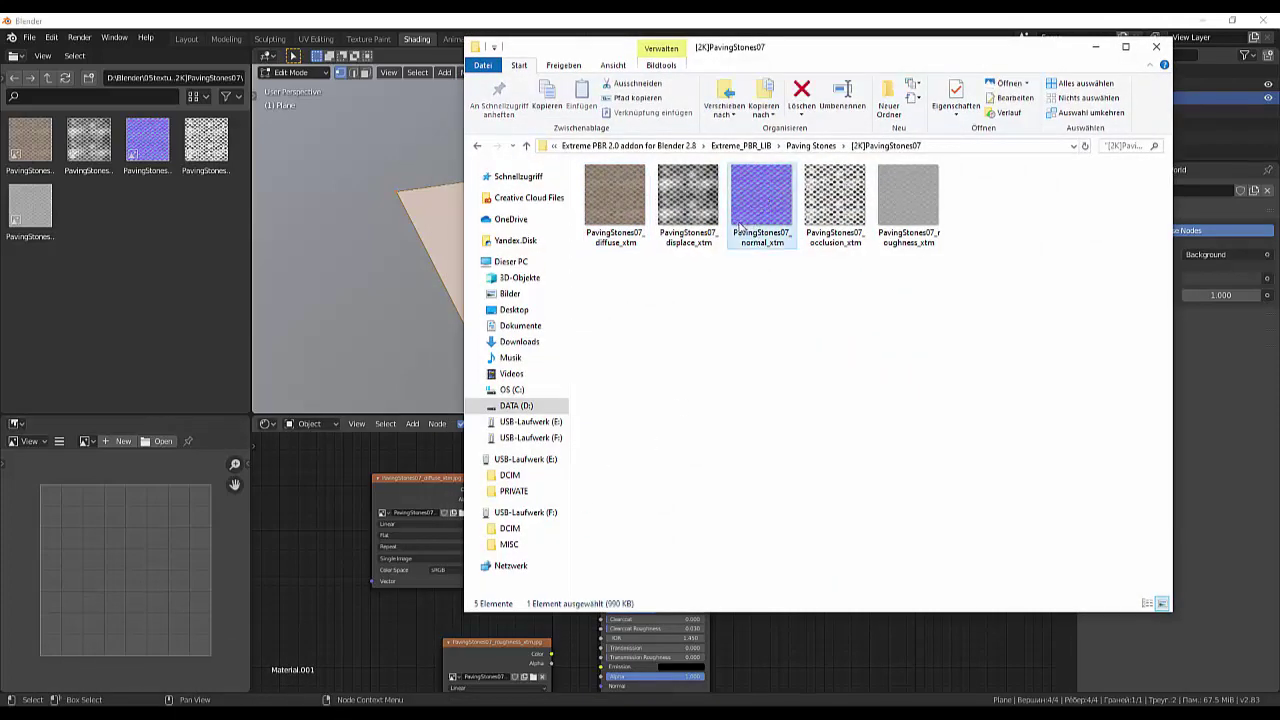
{"action": "right_click", "coordinate": [760, 206]}
{"action": "left_click", "coordinate": [803, 329]}
{"action": "mouse_move", "coordinate": [763, 206]}
{"action": "left_mouse_down"}
{"action": "mouse_move", "coordinate": [503, 537]}
{"action": "mouse_move", "coordinate": [340, 628]}
{"action": "left_mouse_up"}
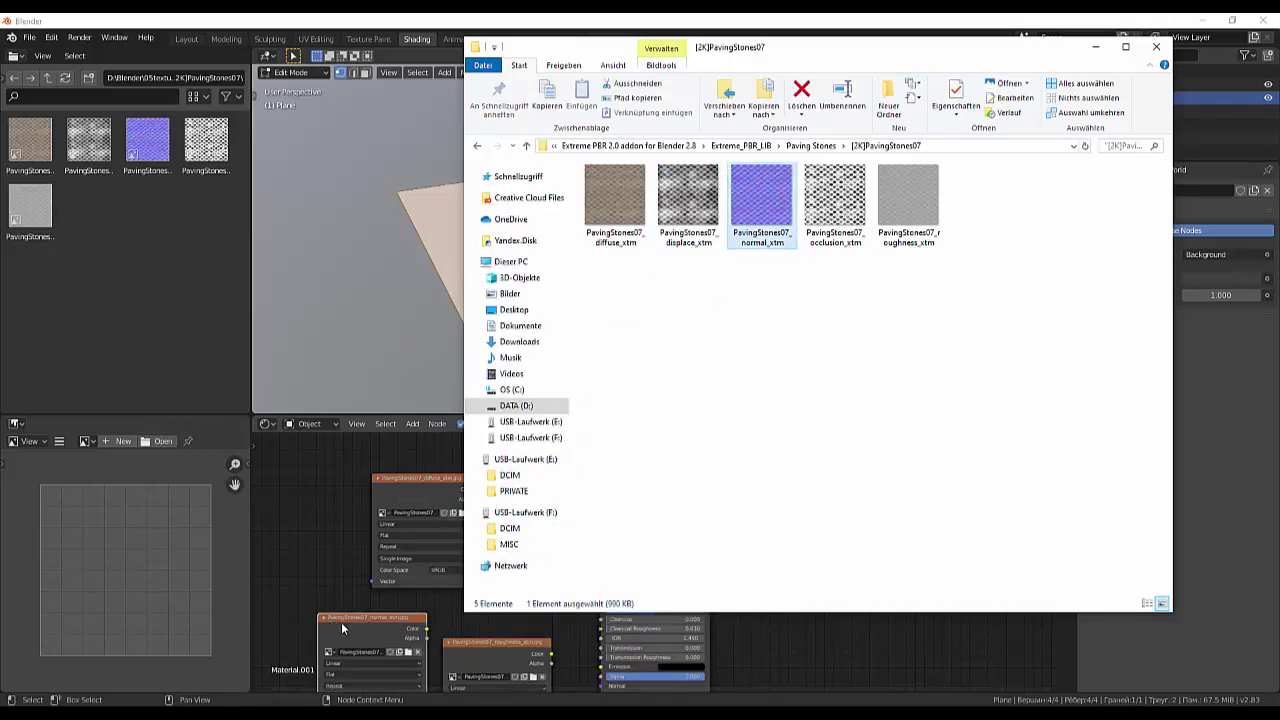
{"action": "left_click", "coordinate": [1096, 47]}
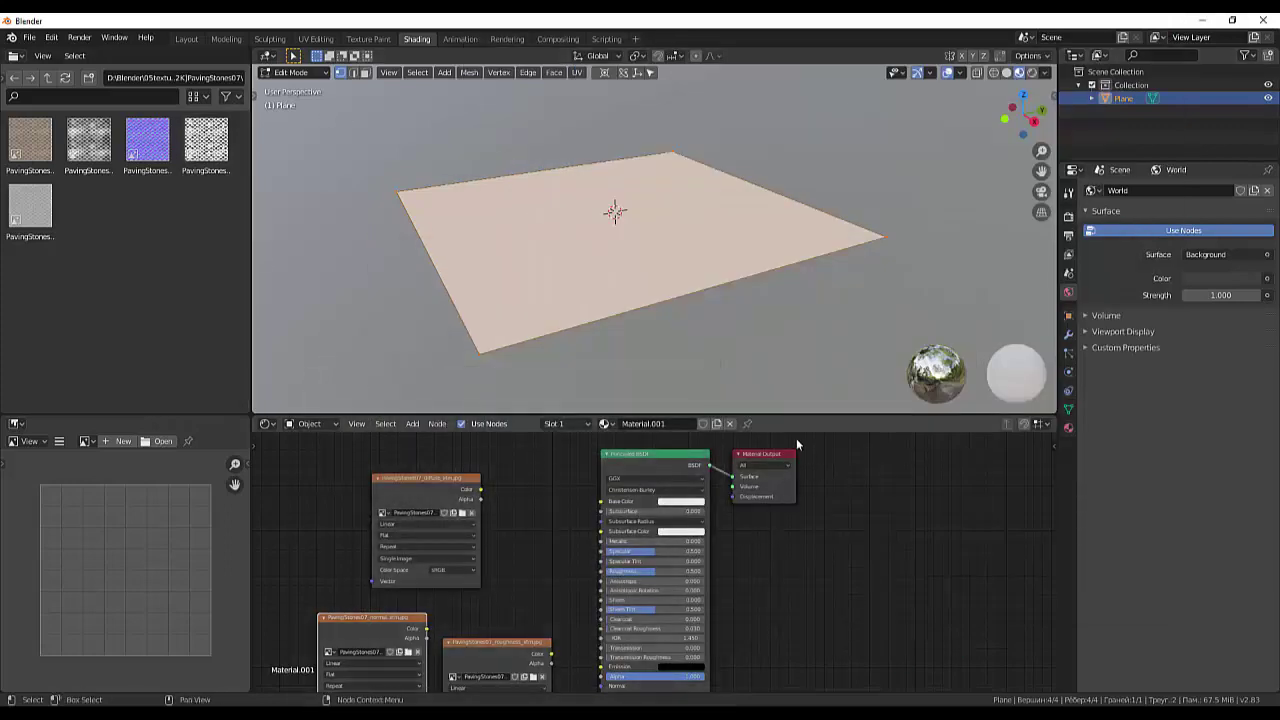
- Enlarge the node editor and arrange the diffuse and normal image nodes side by side
{"action": "left_click_drag", "start_coordinate": [776, 414], "coordinate": [765, 292]}
{"action": "left_click_drag", "start_coordinate": [414, 418], "coordinate": [488, 352]}
{"action": "mouse_move", "coordinate": [369, 557]}
{"action": "left_mouse_down"}
{"action": "mouse_move", "coordinate": [345, 447]}
{"action": "mouse_move", "coordinate": [496, 469]}
{"action": "mouse_move", "coordinate": [356, 463]}
{"action": "left_mouse_up"}
{"action": "left_click", "coordinate": [827, 573]}
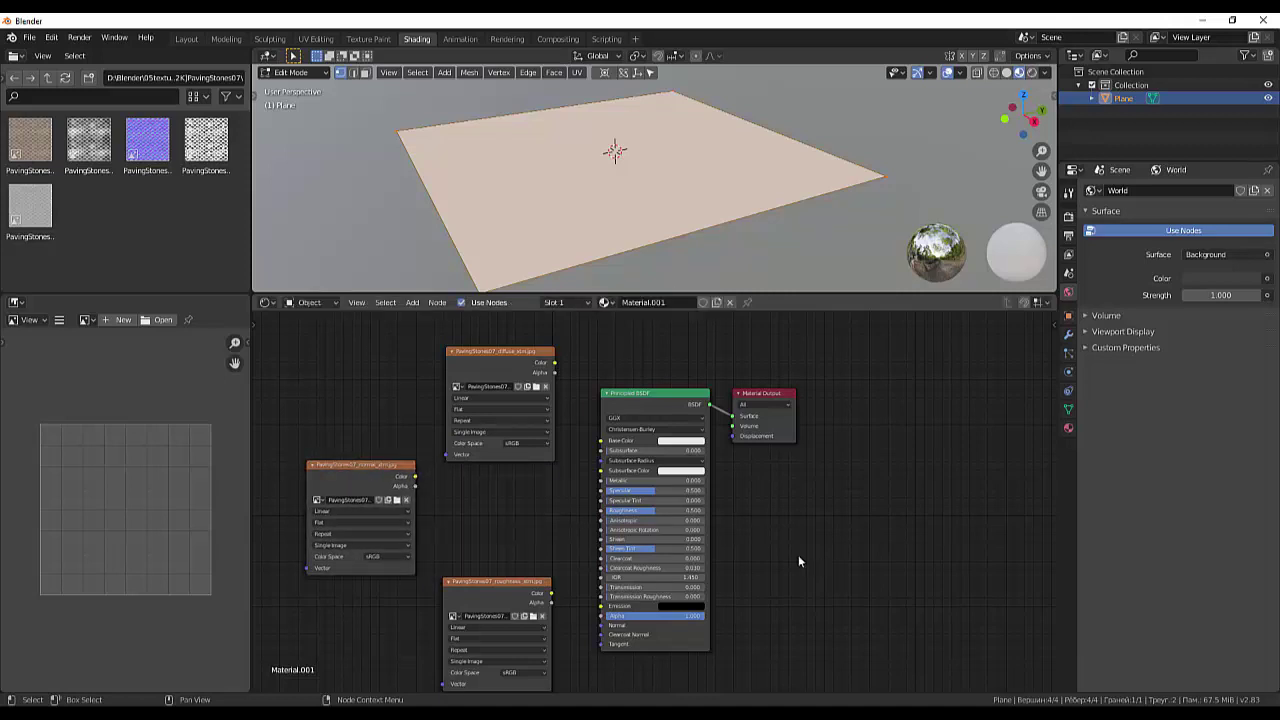
- Link the diffuse texture's Color output to the Principled BSDF Base Color
{"action": "left_click_drag", "start_coordinate": [554, 362], "coordinate": [601, 440]}
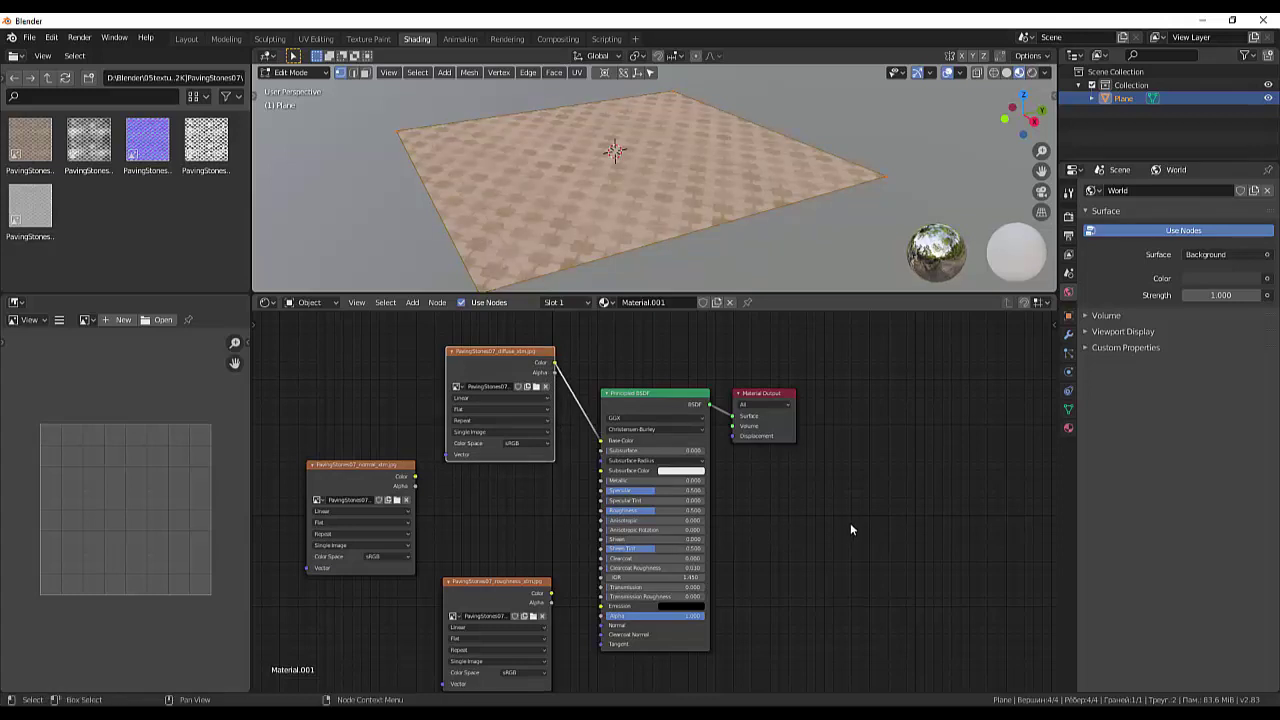
{"action": "scroll", "coordinate": [590, 218], "scroll_direction": "up", "scroll_amount": 2}
{"action": "scroll", "coordinate": [590, 218], "scroll_direction": "up", "scroll_amount": 2}
{"action": "scroll", "coordinate": [590, 218], "scroll_direction": "up", "scroll_amount": 1}
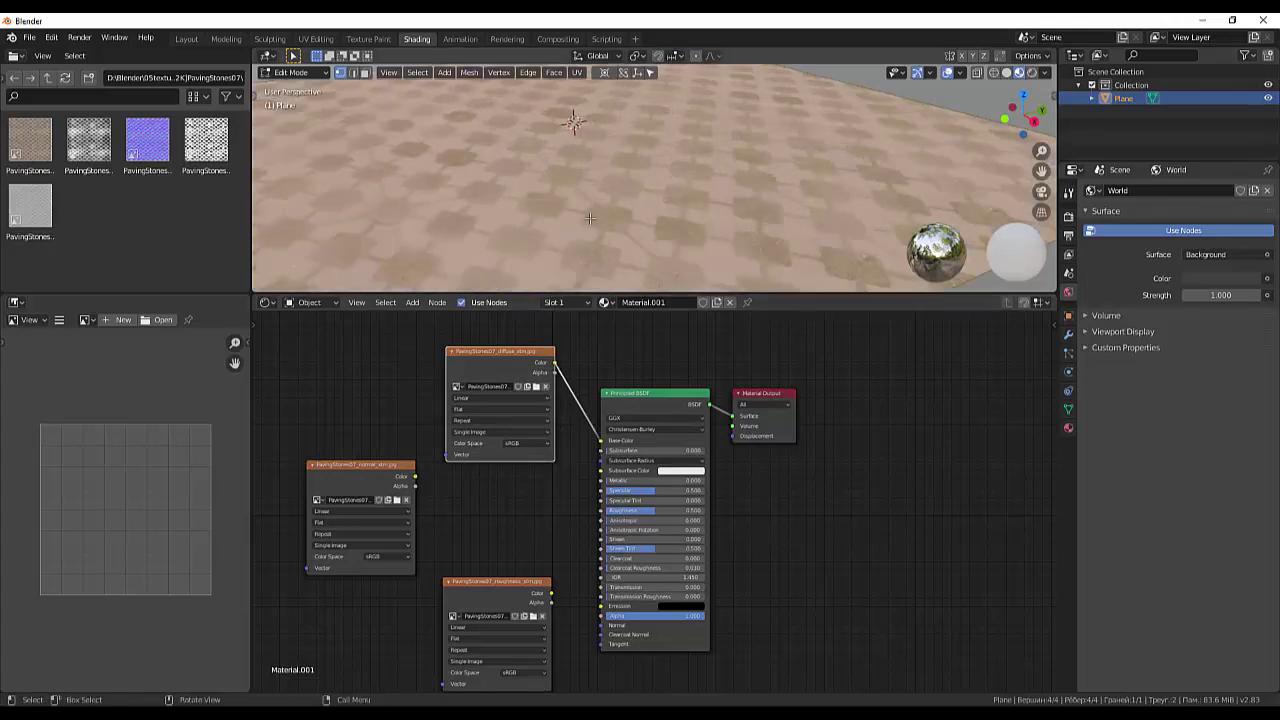
{"action": "scroll", "coordinate": [590, 218], "scroll_direction": "down", "scroll_amount": 3}
{"action": "scroll", "coordinate": [590, 218], "scroll_direction": "down", "scroll_amount": 2}
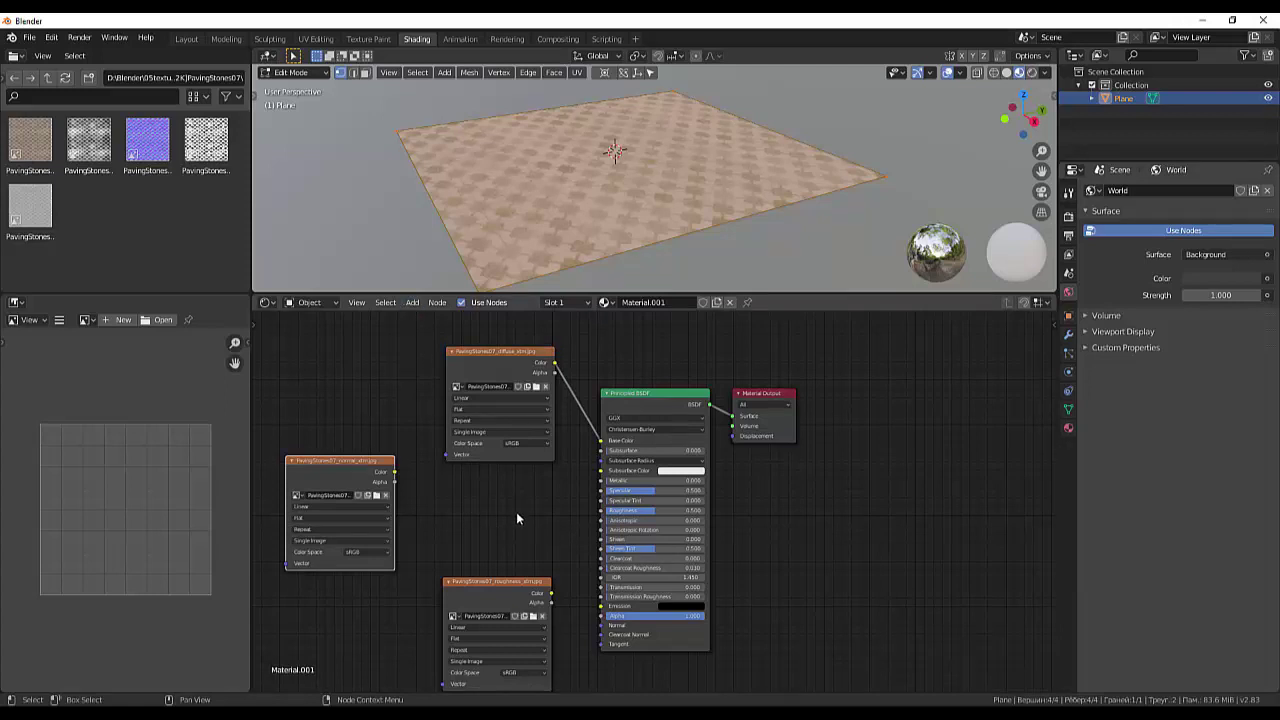
- Add a Normal Map node fed by the Non-Color normal image and linked to the BSDF Normal
{"action": "key", "text": "shift+a"}
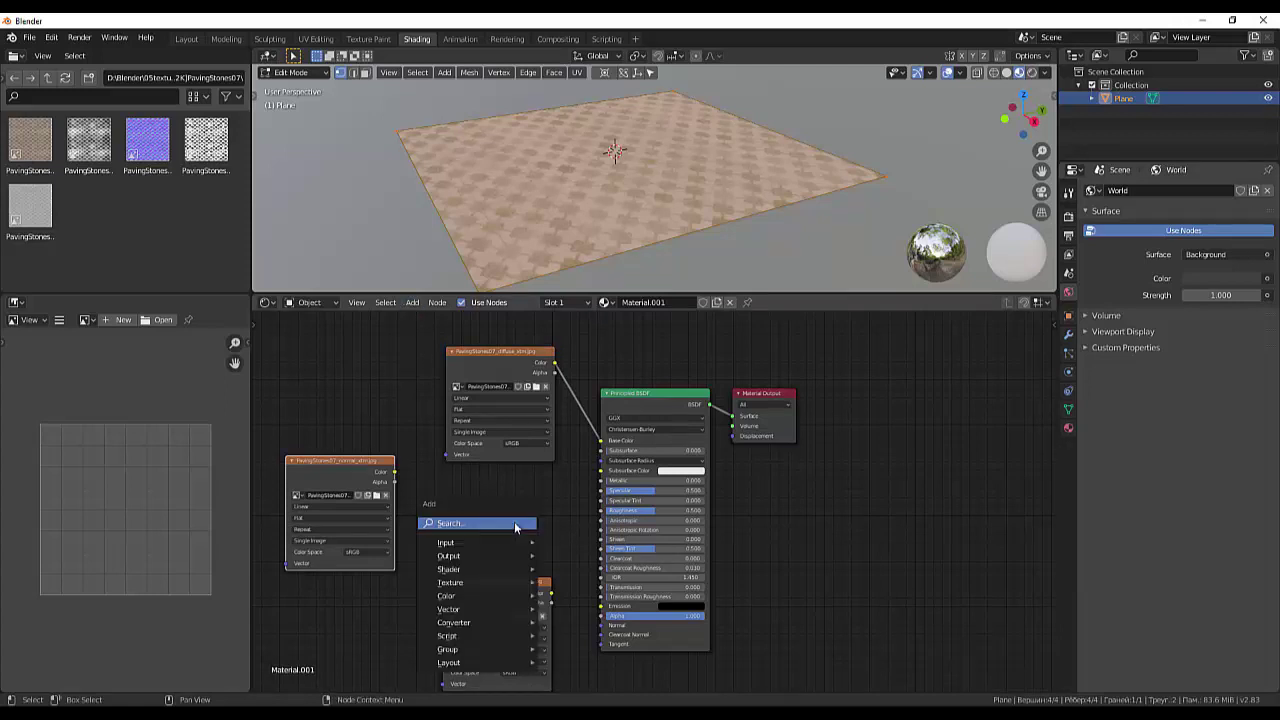
{"action": "left_click", "coordinate": [513, 523]}
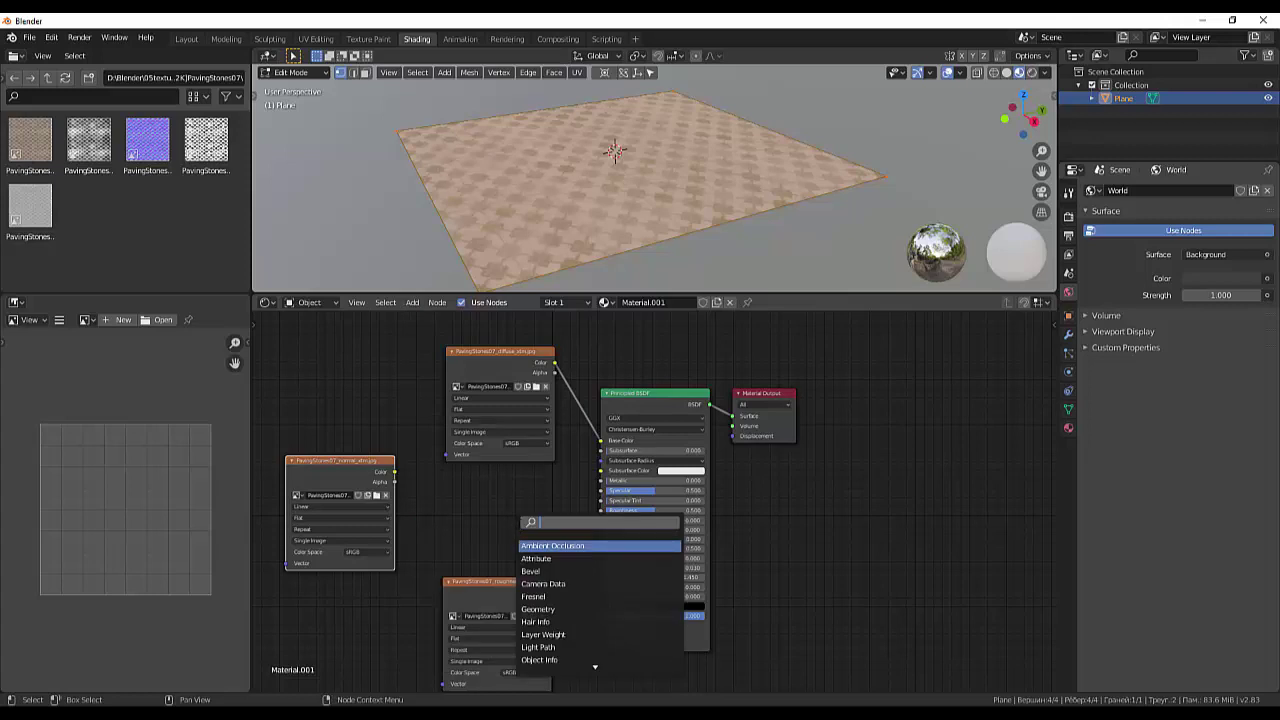
{"action": "type", "text": "norm"}
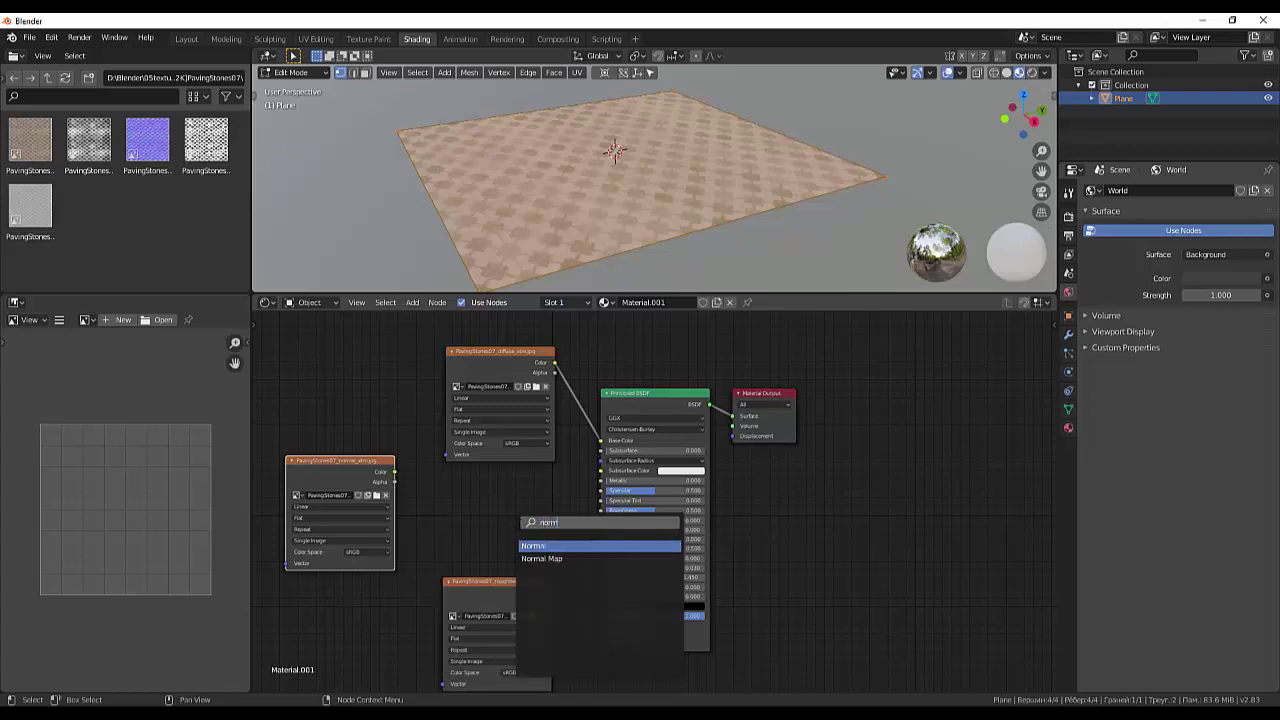
{"action": "left_click", "coordinate": [542, 558]}
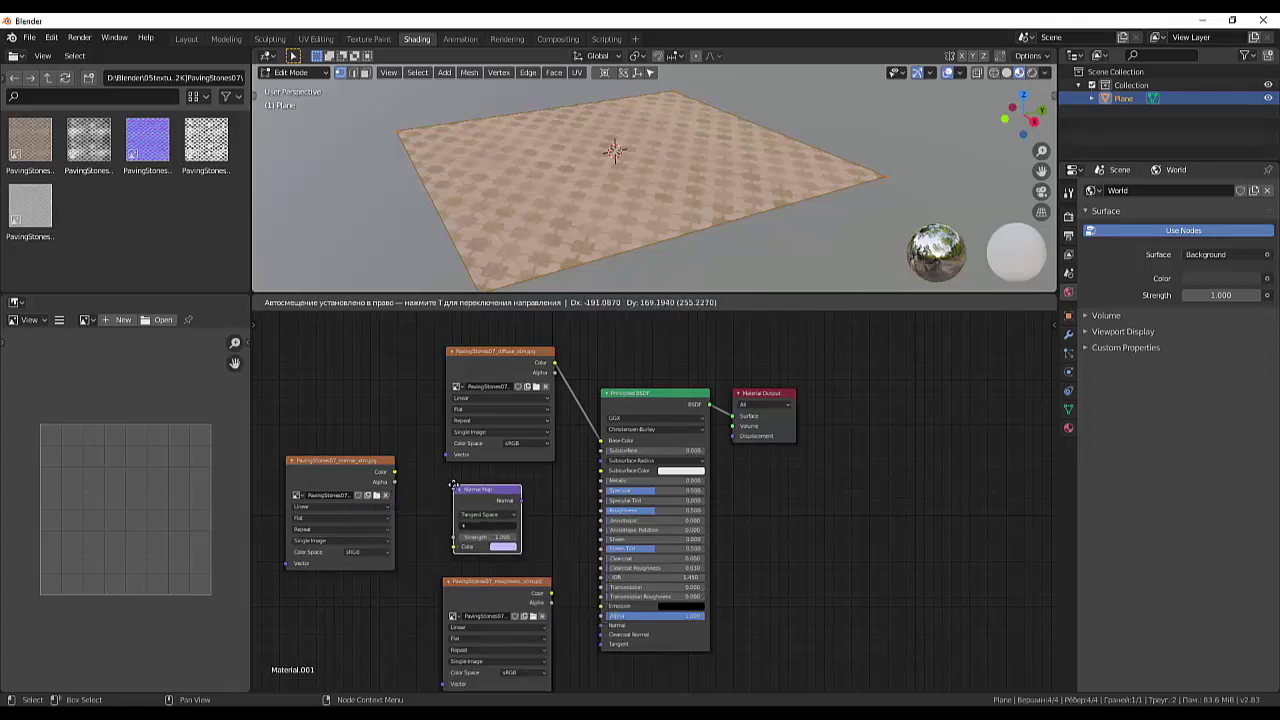
{"action": "left_click", "coordinate": [453, 487]}
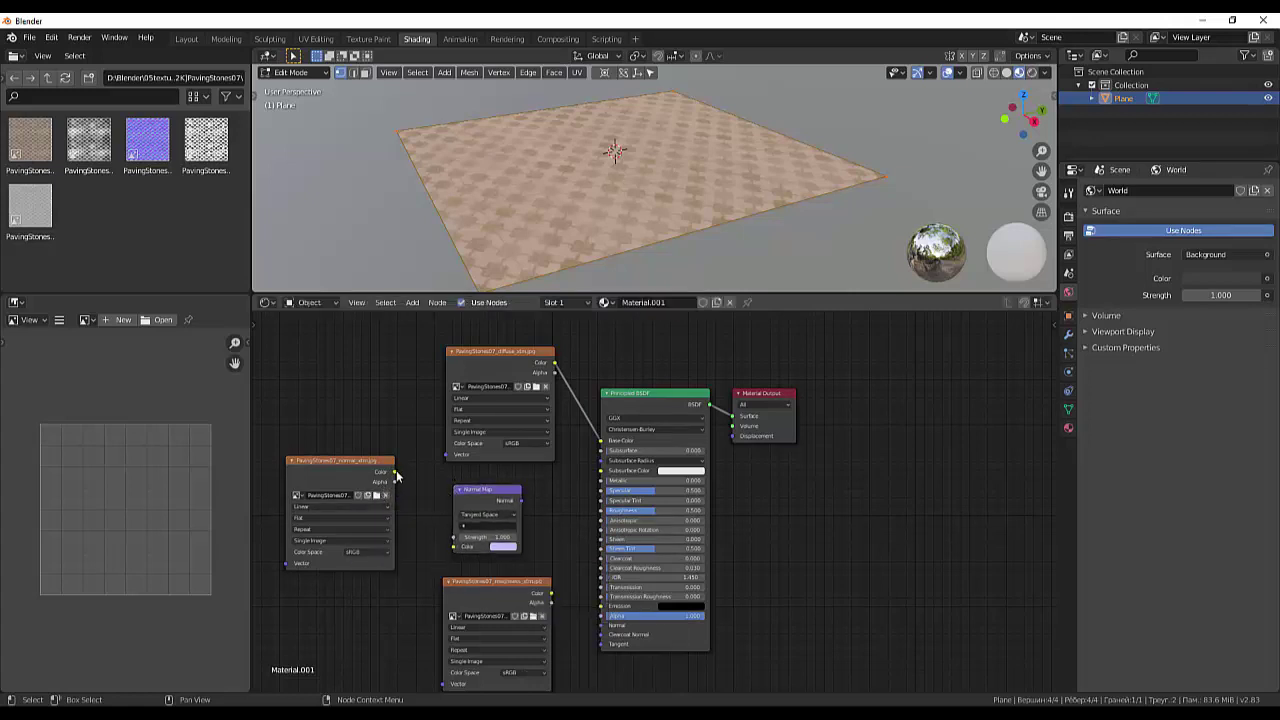
{"action": "left_click_drag", "start_coordinate": [395, 472], "coordinate": [456, 548]}
{"action": "left_click", "coordinate": [368, 552]}
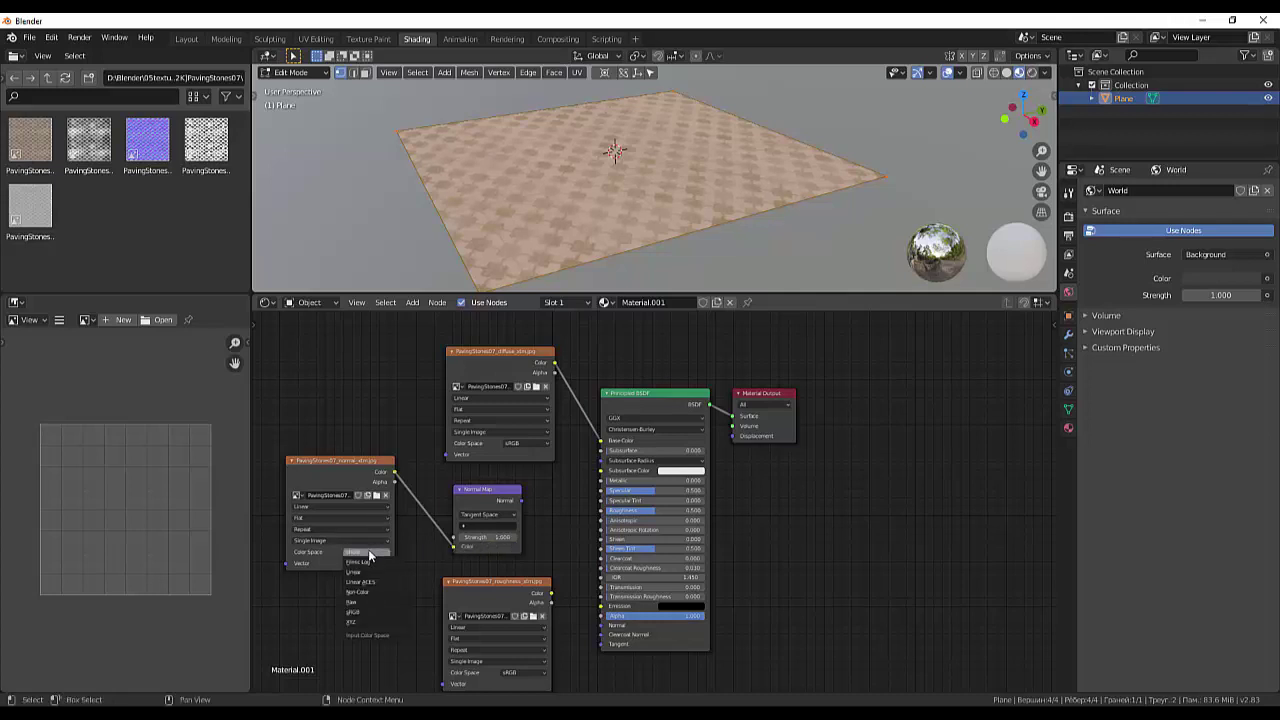
{"action": "left_click", "coordinate": [376, 594]}
{"action": "left_click_drag", "start_coordinate": [522, 508], "coordinate": [601, 625]}
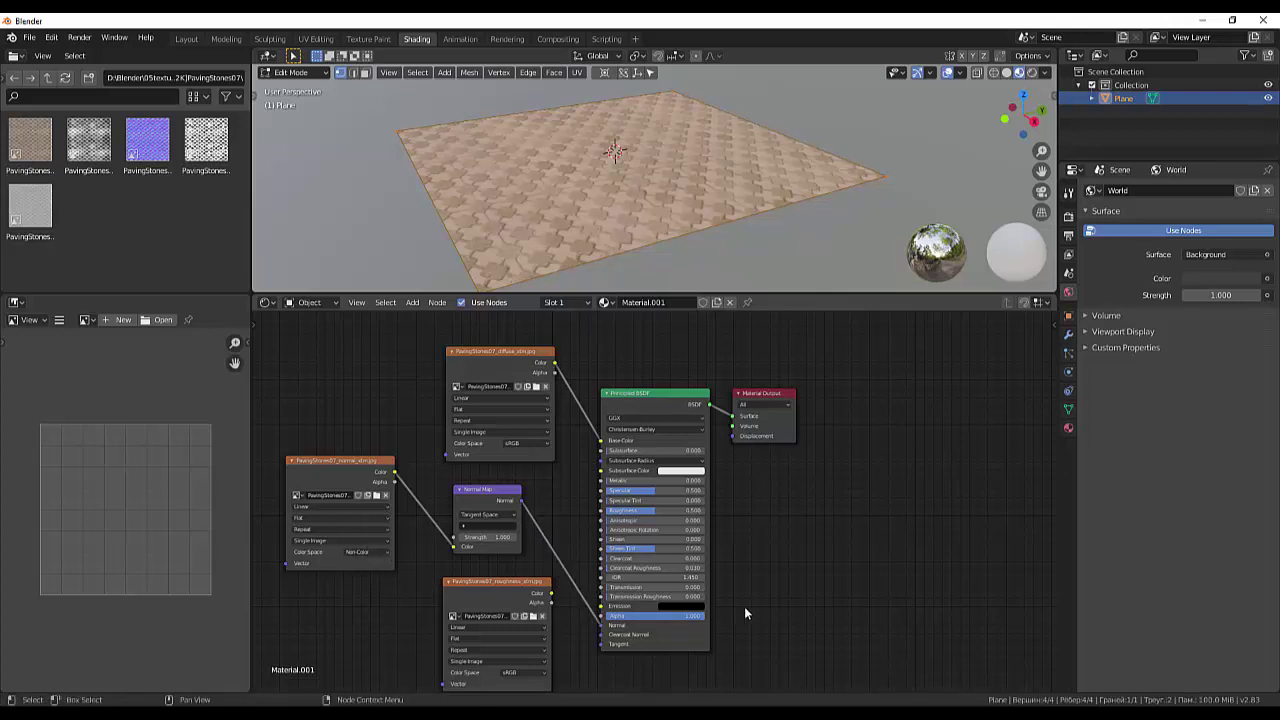
- Orbit to inspect the paving relief and line up the image and Normal Map nodes
{"action": "middle_click_drag", "start_coordinate": [785, 250], "coordinate": [783, 252]}
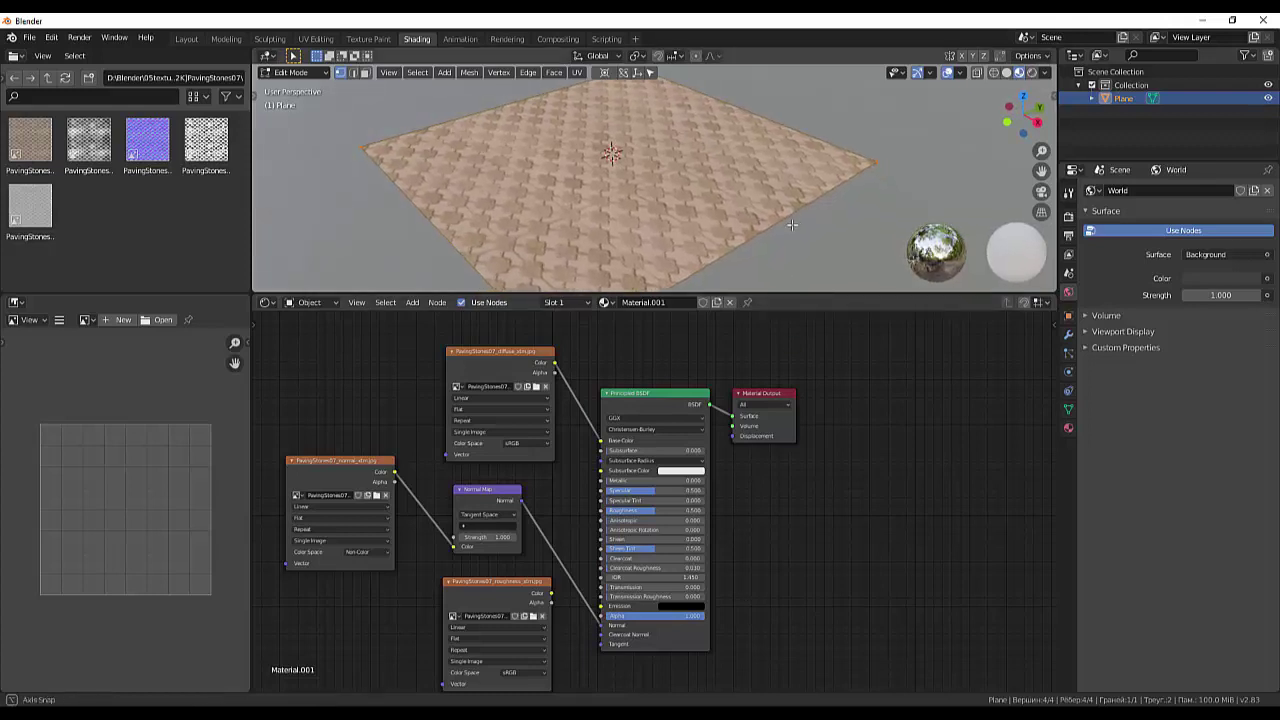
{"action": "middle_click_drag", "start_coordinate": [783, 252], "coordinate": [775, 200]}
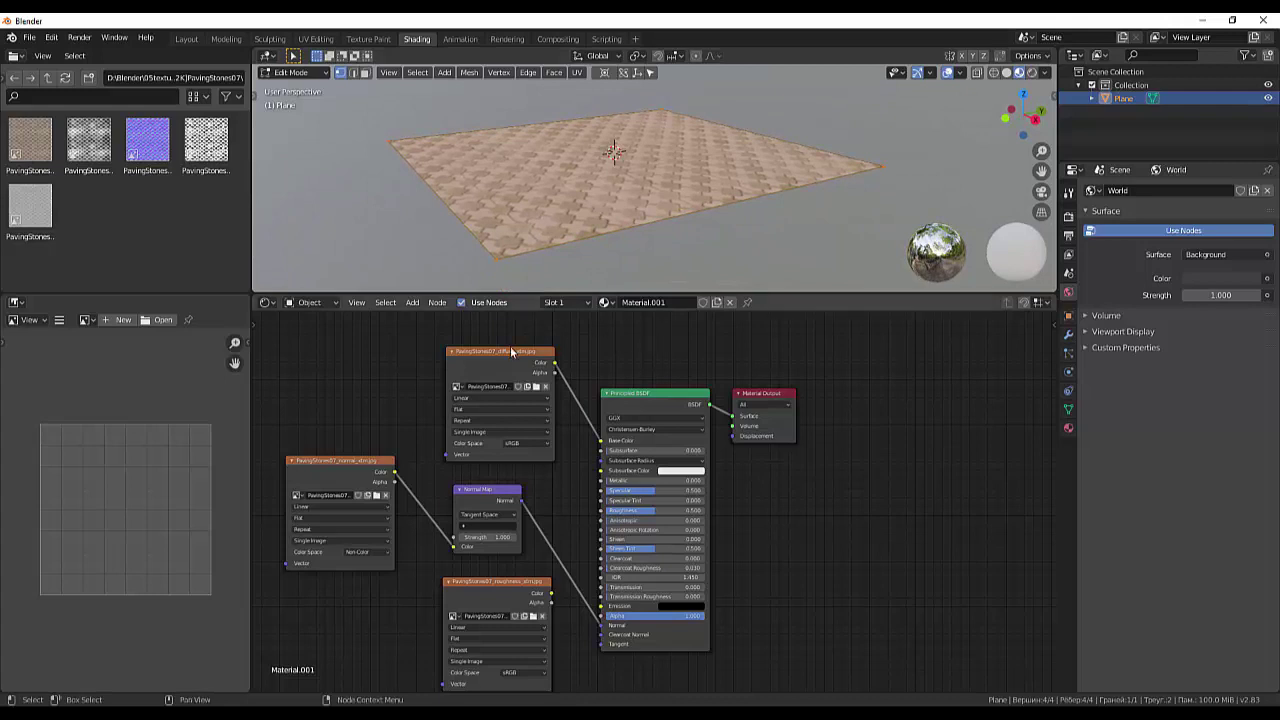
{"action": "left_click_drag", "start_coordinate": [500, 342], "coordinate": [487, 319]}
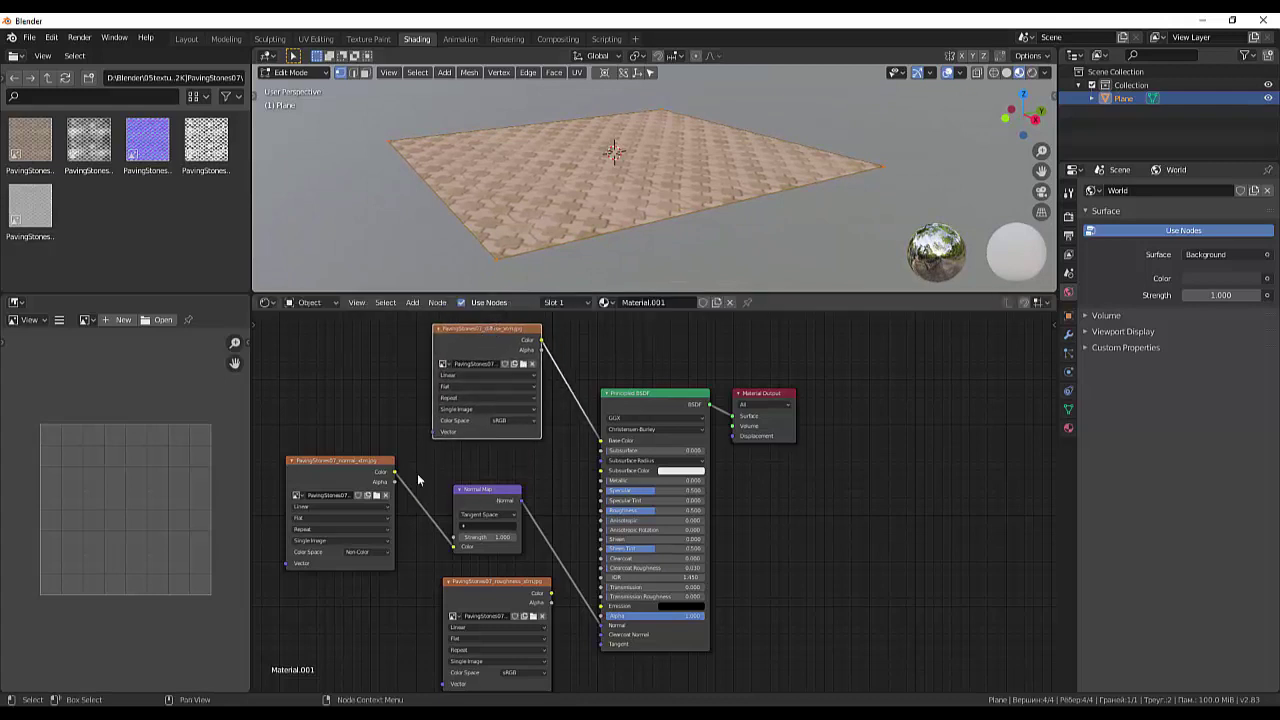
{"action": "left_click_drag", "start_coordinate": [489, 491], "coordinate": [484, 459]}
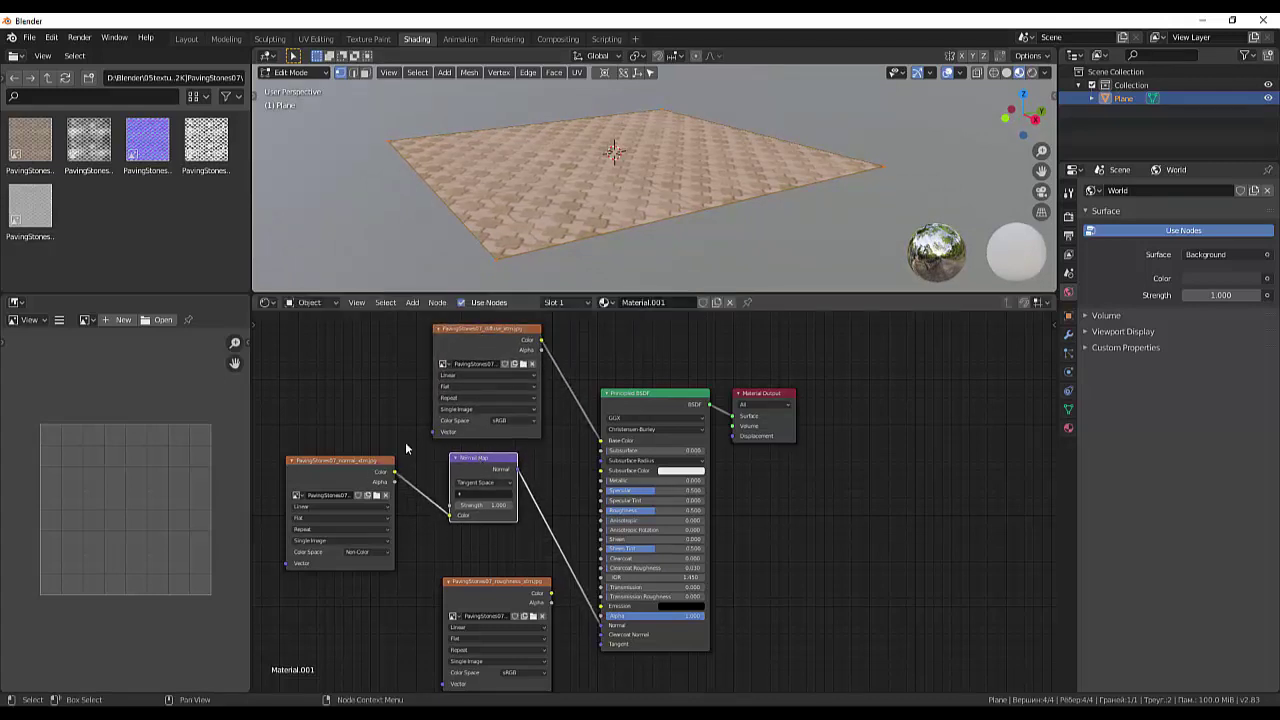
{"action": "left_click_drag", "start_coordinate": [324, 461], "coordinate": [335, 426]}
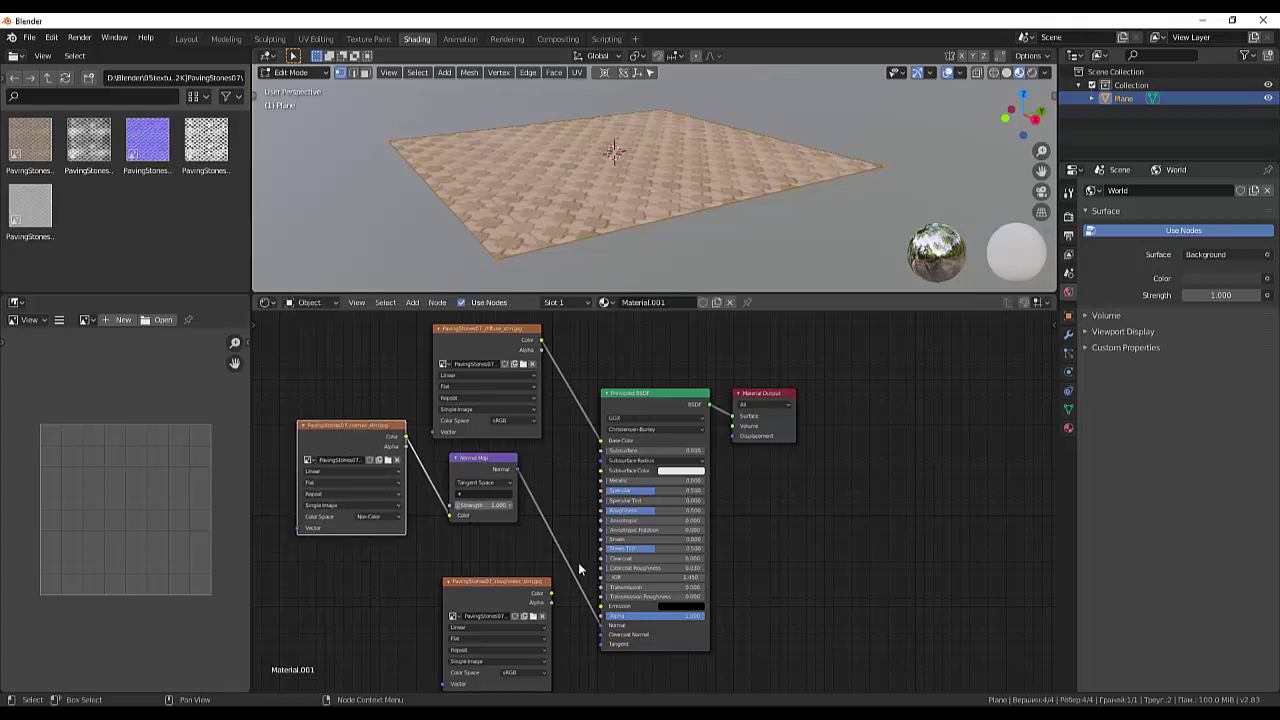
- Move the roughness image node left, then set the Normal Map Strength to 1.6 after trying 10 and 0.1
{"action": "left_click_drag", "start_coordinate": [520, 583], "coordinate": [496, 558]}
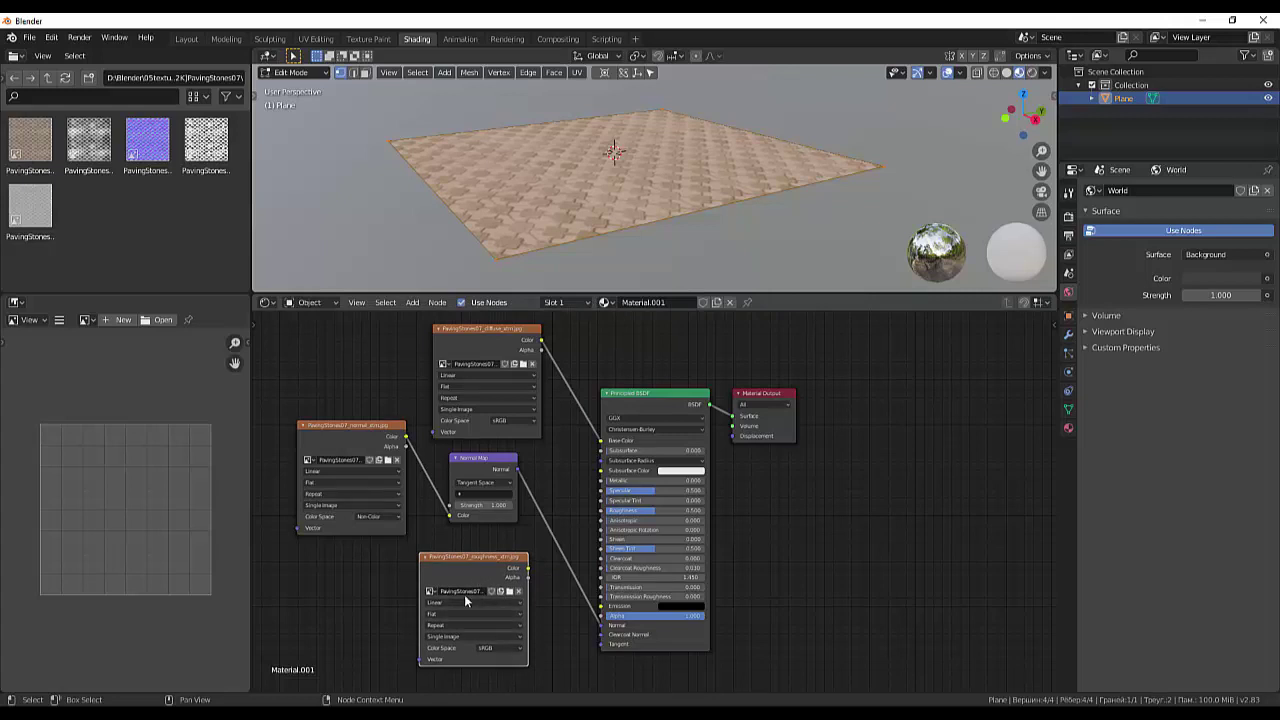
{"action": "left_click_drag", "start_coordinate": [474, 560], "coordinate": [446, 560]}
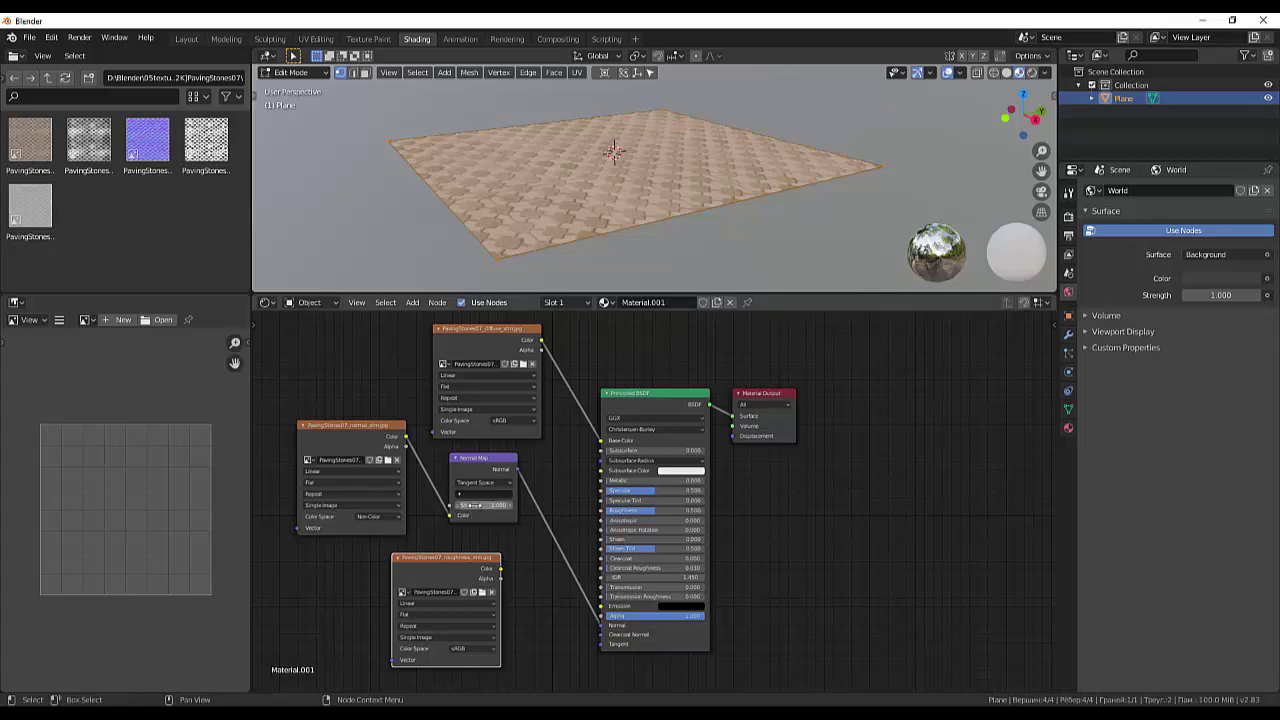
{"action": "mouse_move", "coordinate": [468, 505]}
{"action": "left_mouse_down"}
{"action": "mouse_move", "coordinate": [540, 505]}
{"action": "mouse_move", "coordinate": [500, 505]}
{"action": "left_mouse_up"}
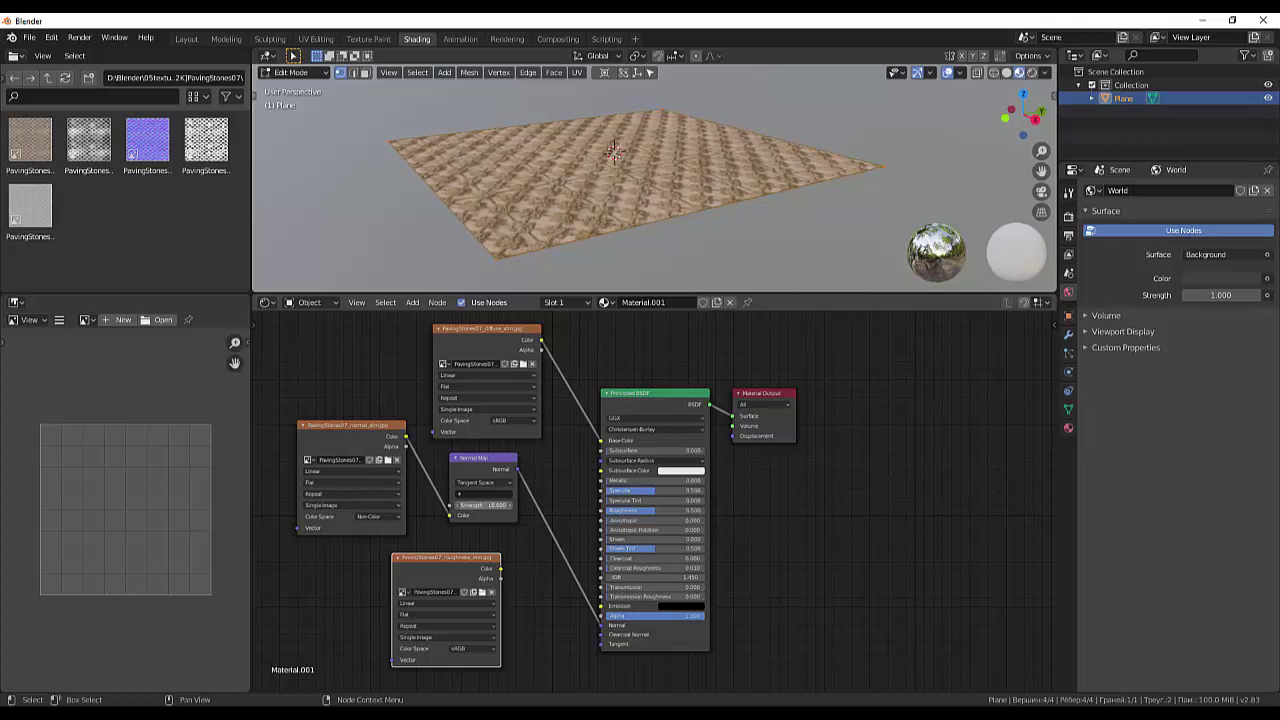
{"action": "left_click", "coordinate": [484, 505]}
{"action": "type", "text": "0.1"}
{"action": "key", "text": "Return"}
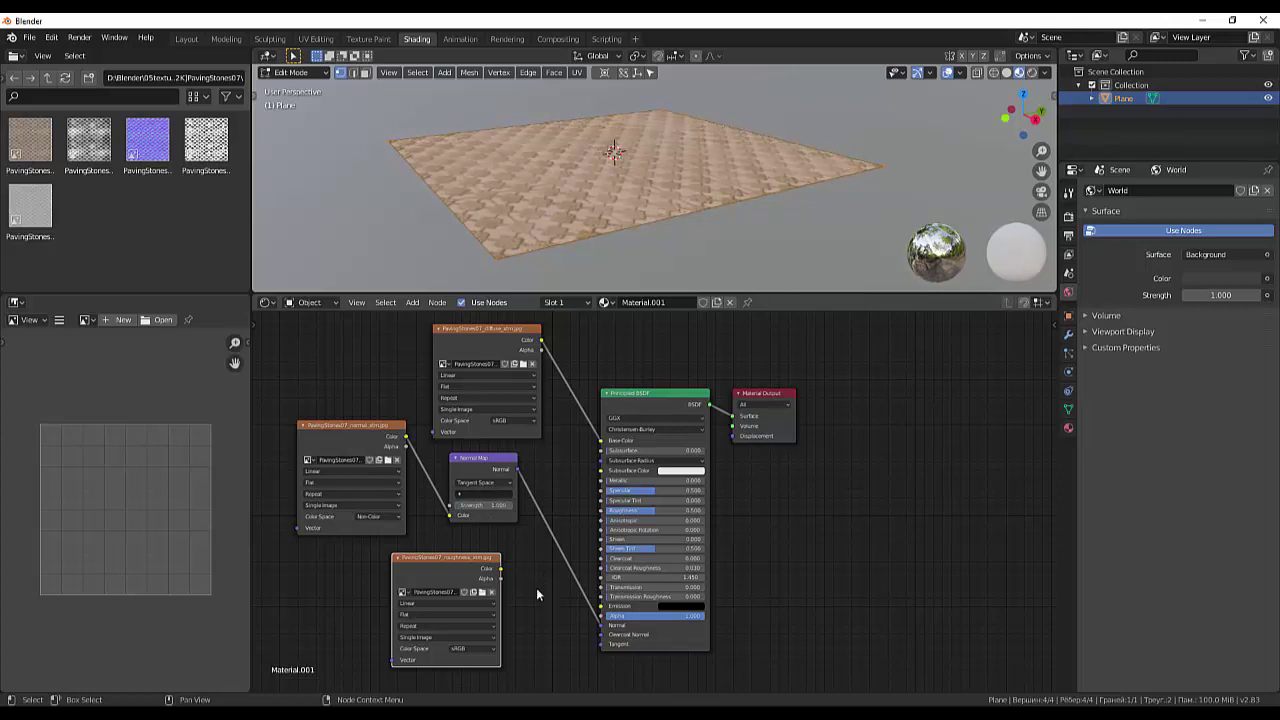
{"action": "mouse_move", "coordinate": [484, 505]}
{"action": "left_mouse_down"}
{"action": "mouse_move", "coordinate": [500, 505]}
{"action": "mouse_move", "coordinate": [480, 505]}
{"action": "left_mouse_up"}
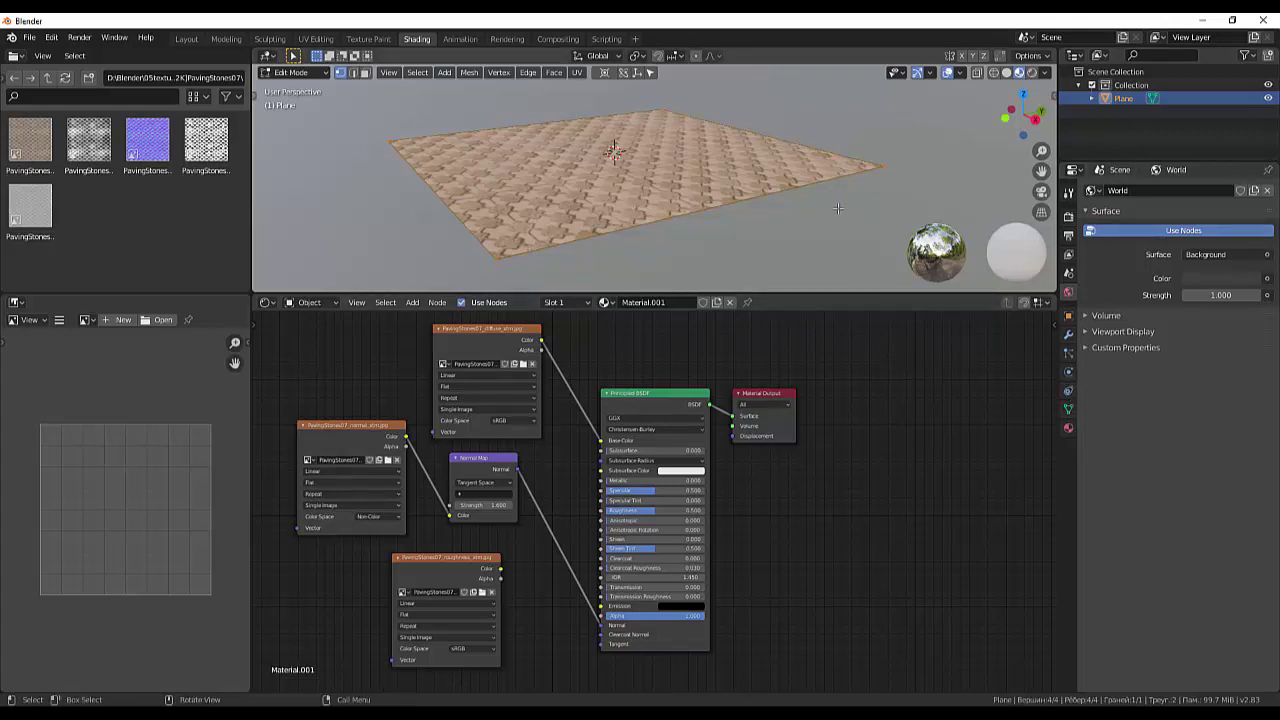
- Switch to Object Mode and add a point light placed to the right of the plane
{"action": "key", "text": "shift+a"}
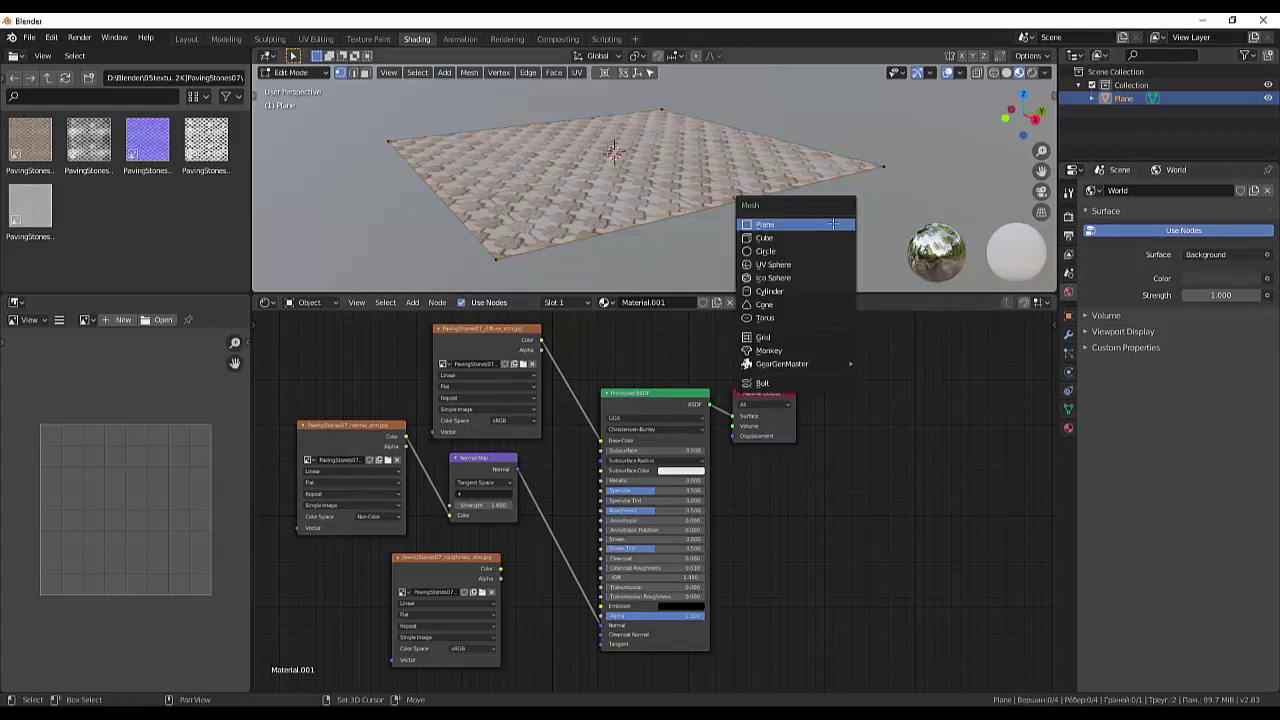
{"action": "left_click", "coordinate": [291, 72]}
{"action": "left_click", "coordinate": [289, 90]}
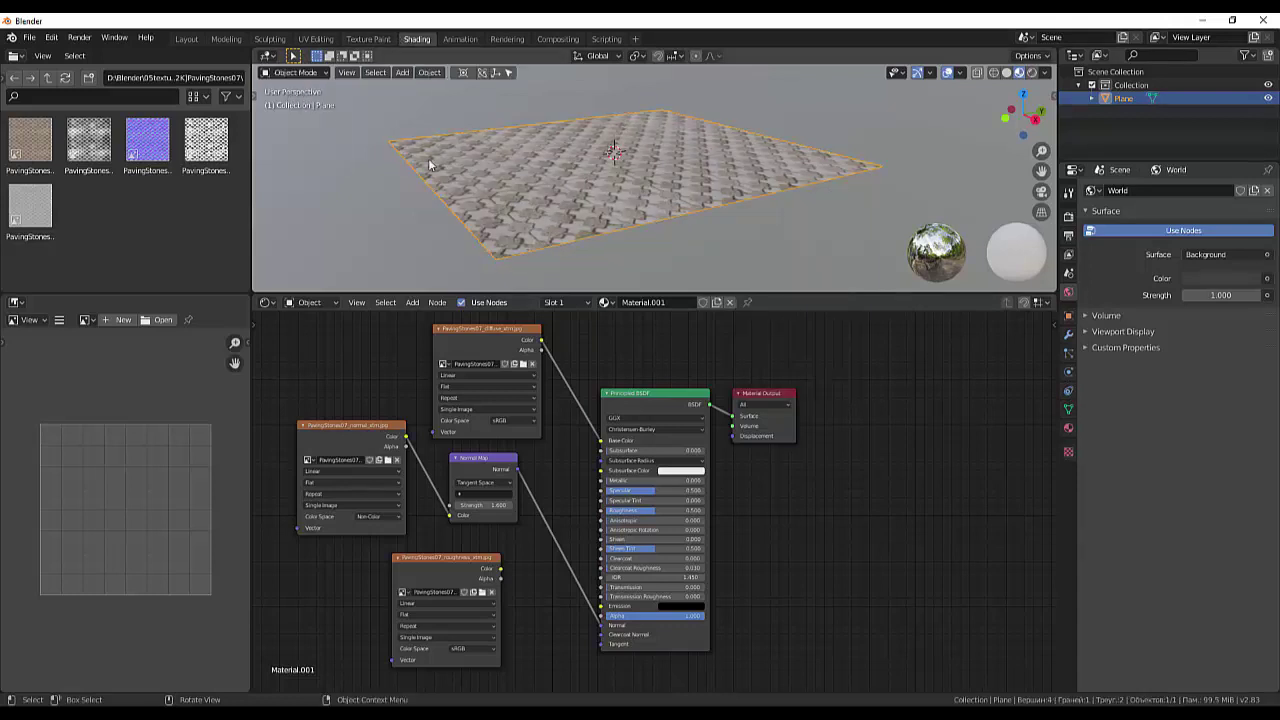
{"action": "key", "text": "shift+a"}
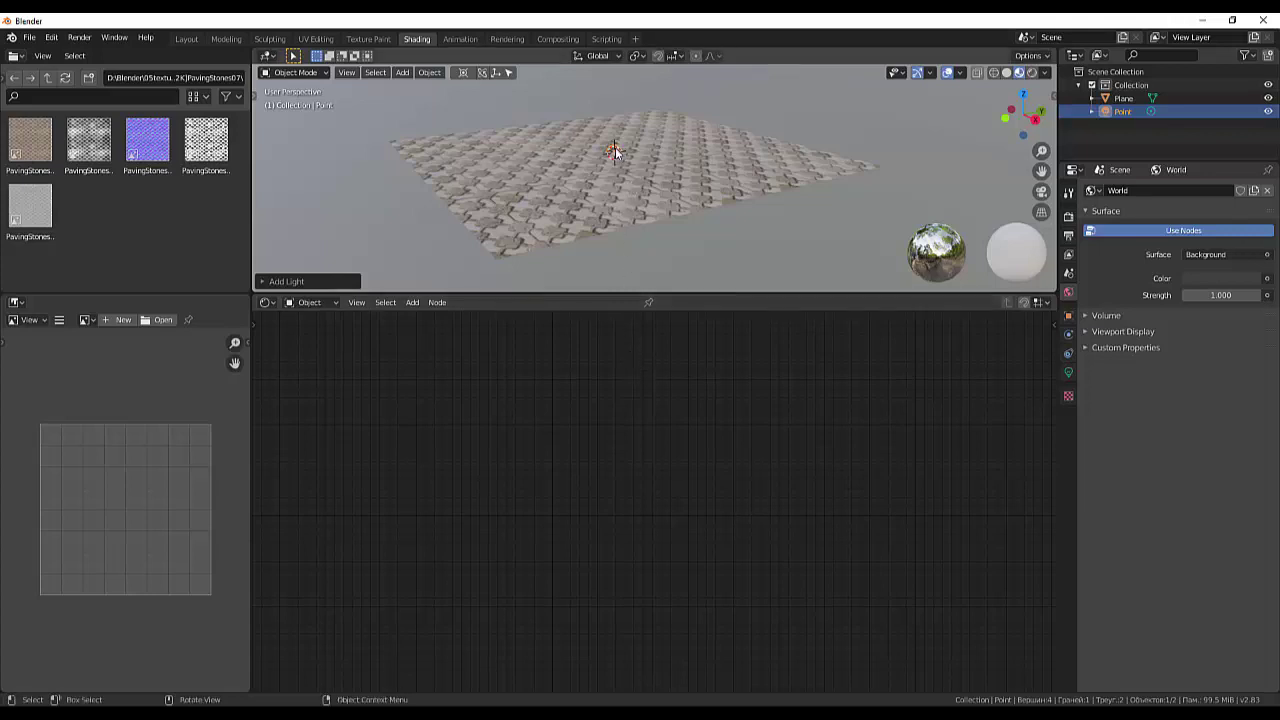
{"action": "key", "text": "g"}
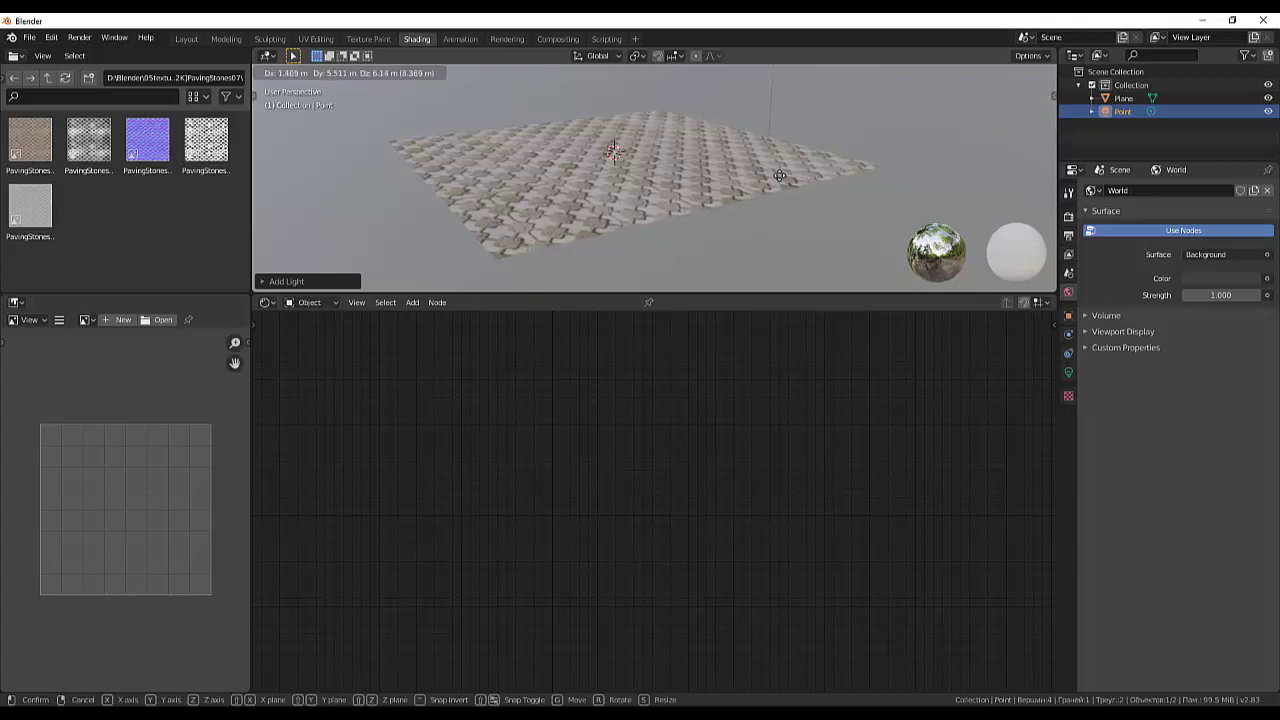
{"action": "left_click", "coordinate": [780, 178]}
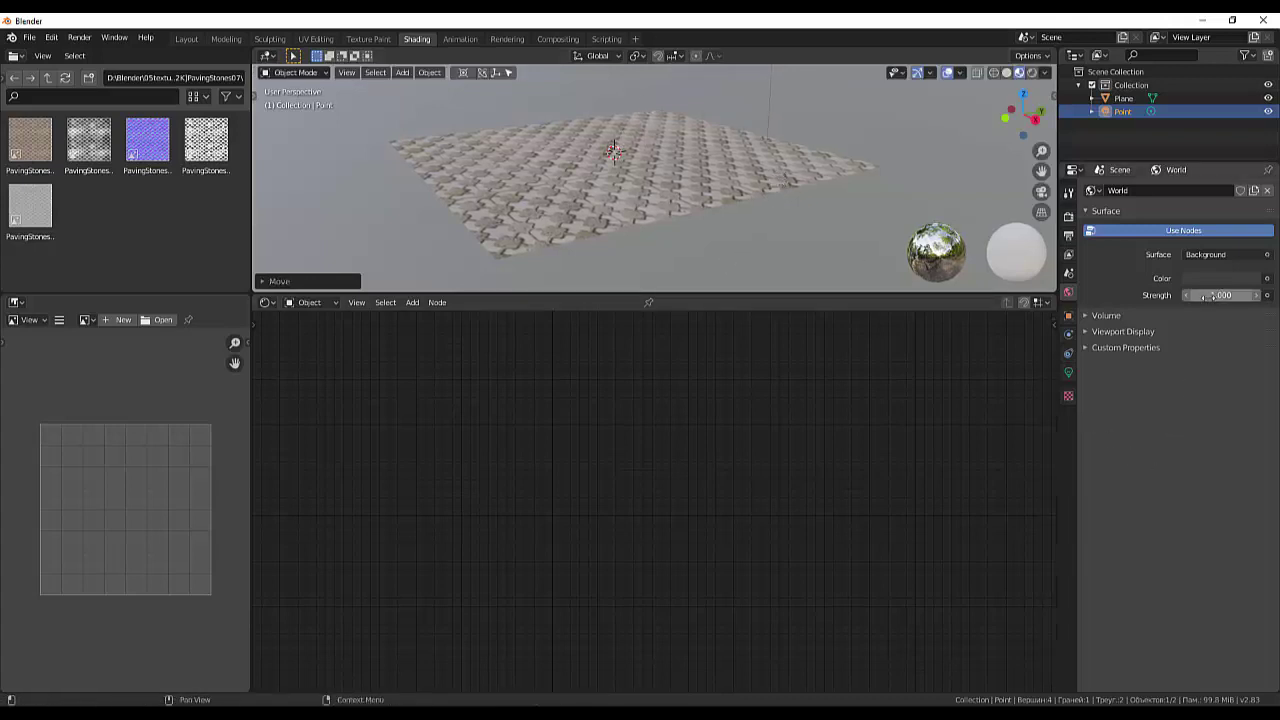
- Set the point light's Power to 2000 W
{"action": "left_click", "coordinate": [1068, 374]}
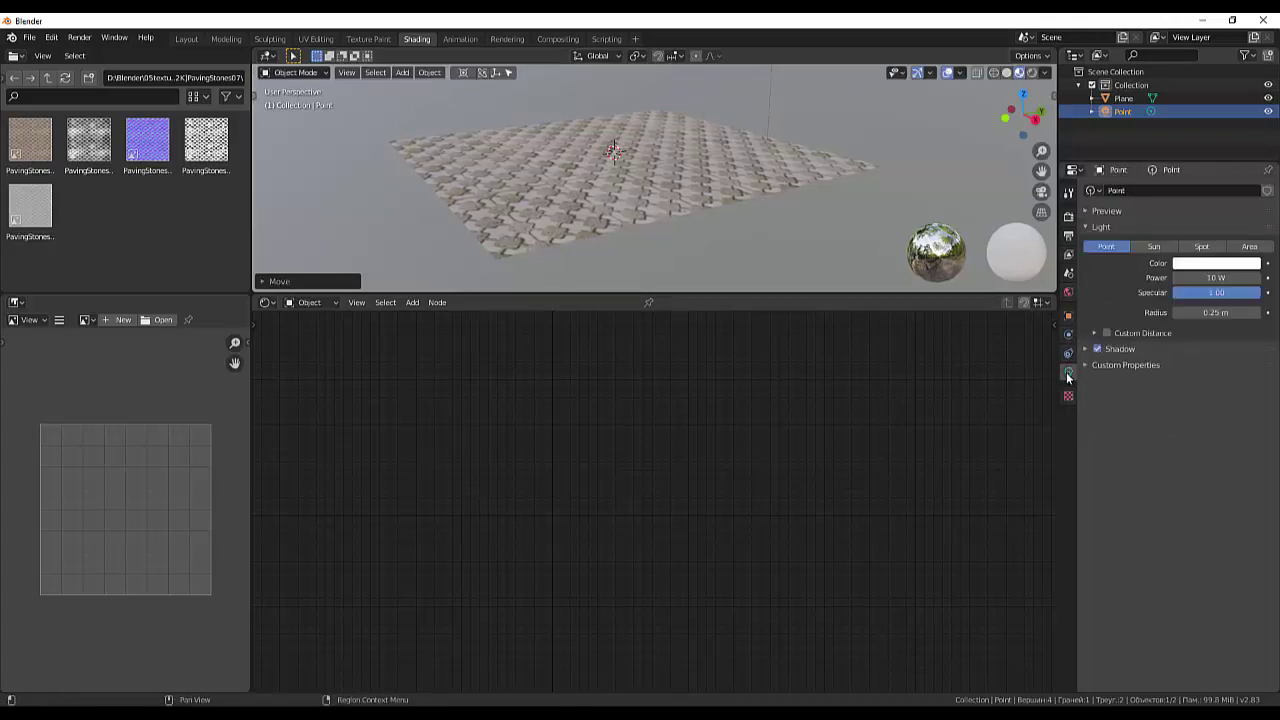
{"action": "left_click", "coordinate": [1195, 279]}
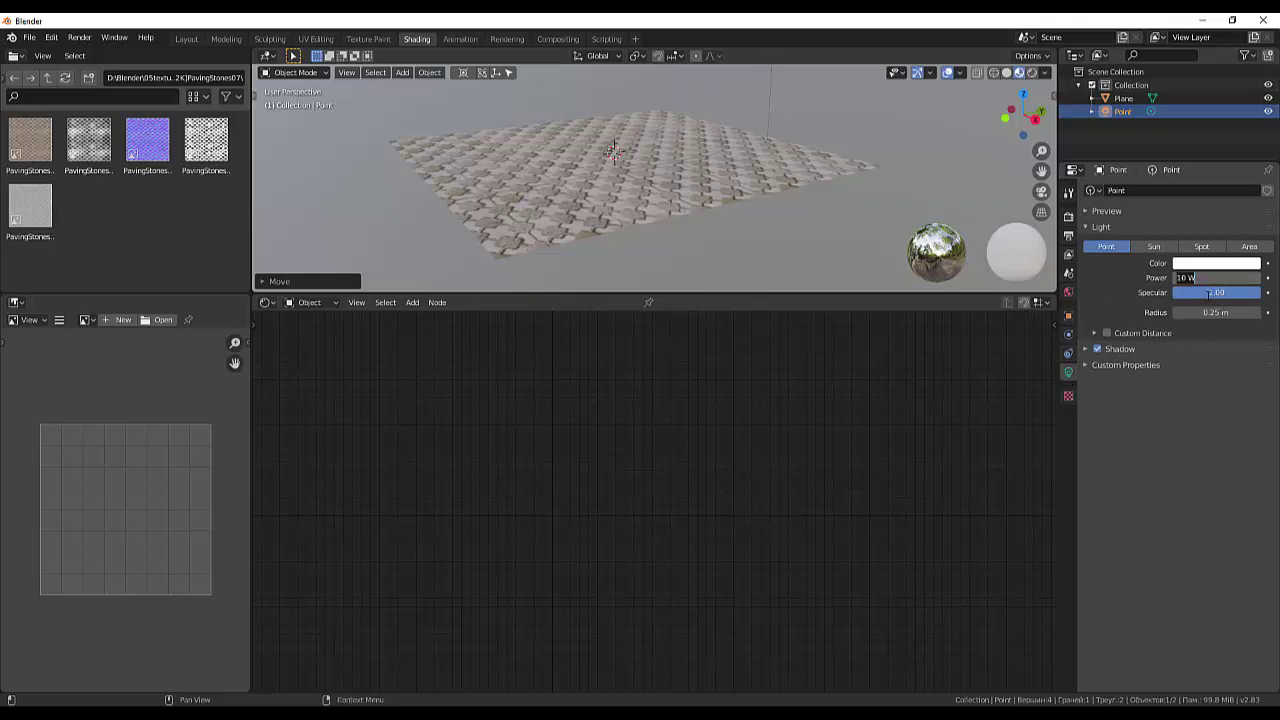
{"action": "type", "text": "2000"}
{"action": "key", "text": "Return"}
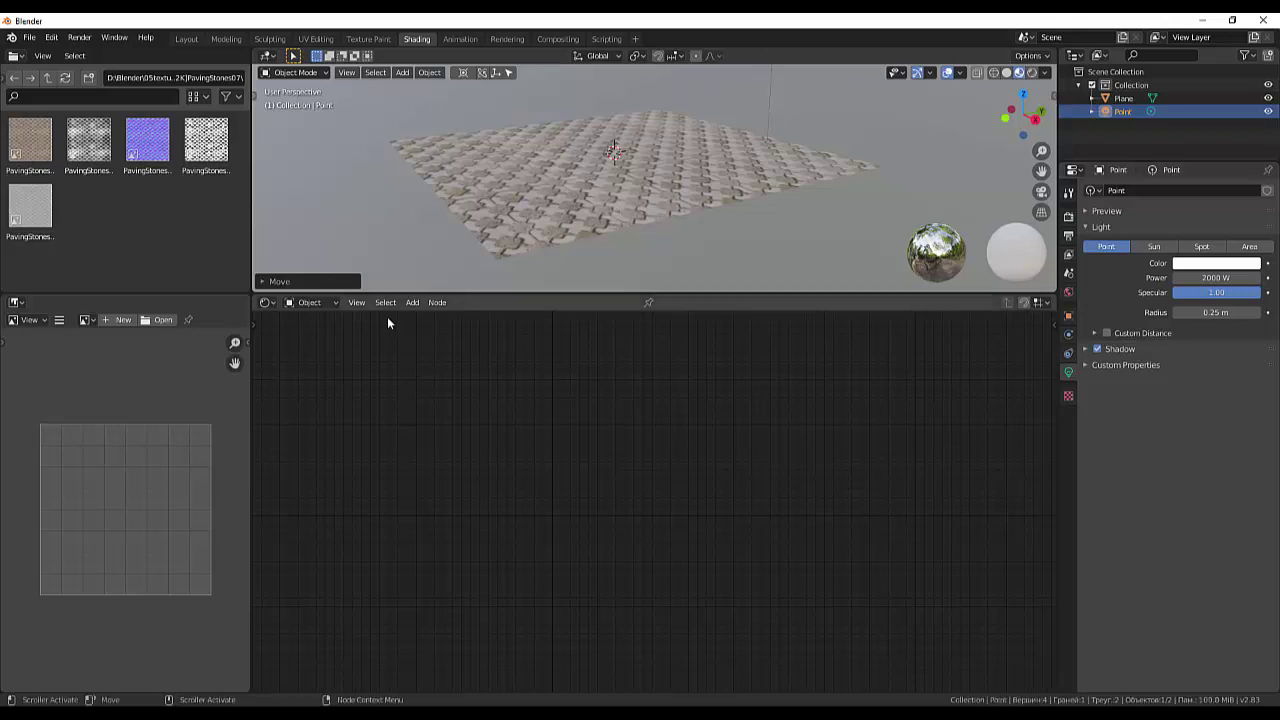
- Deselect the light and select the plane to bring up its material nodes
{"action": "left_click", "coordinate": [290, 73]}
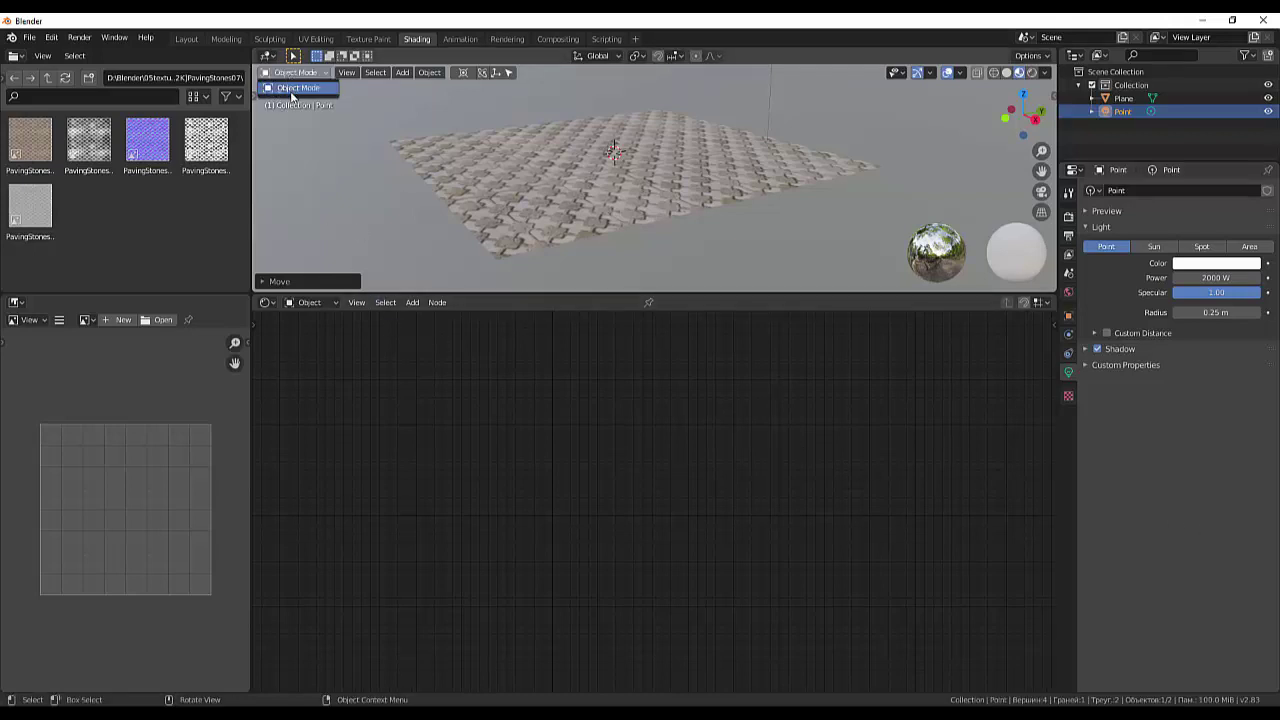
{"action": "left_click", "coordinate": [290, 88]}
{"action": "left_click", "coordinate": [322, 196]}
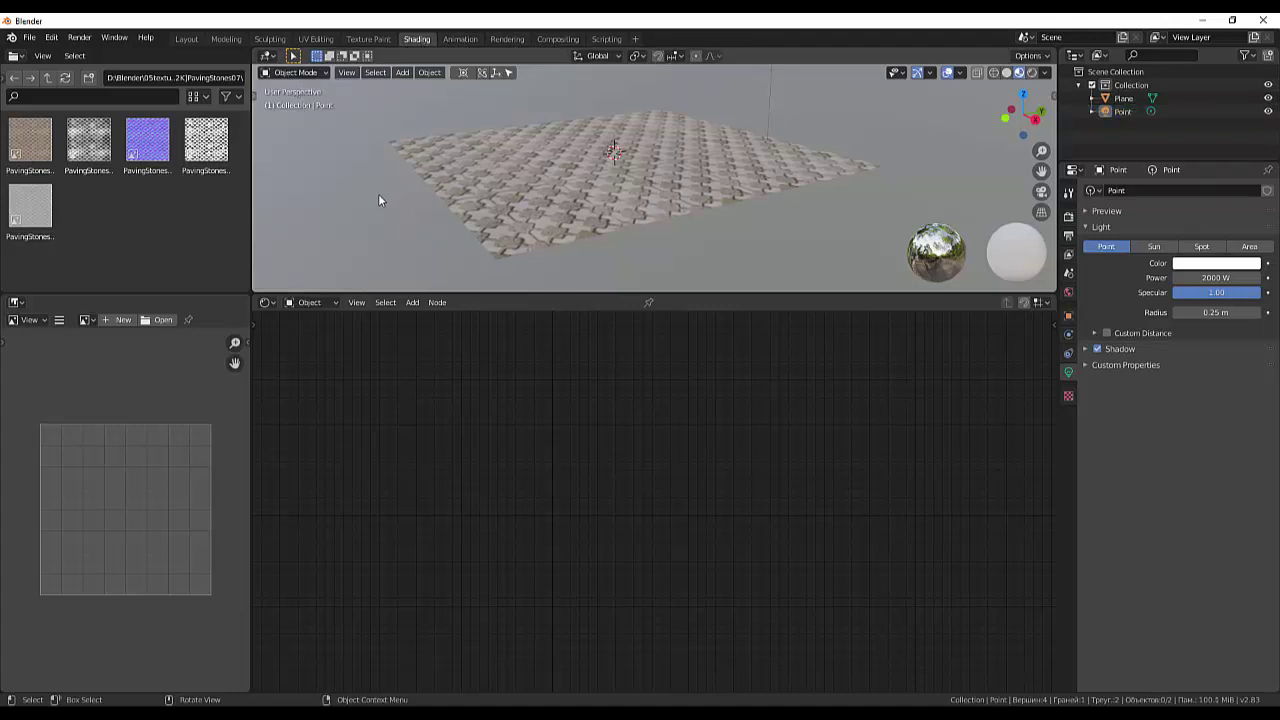
{"action": "left_click", "coordinate": [291, 74]}
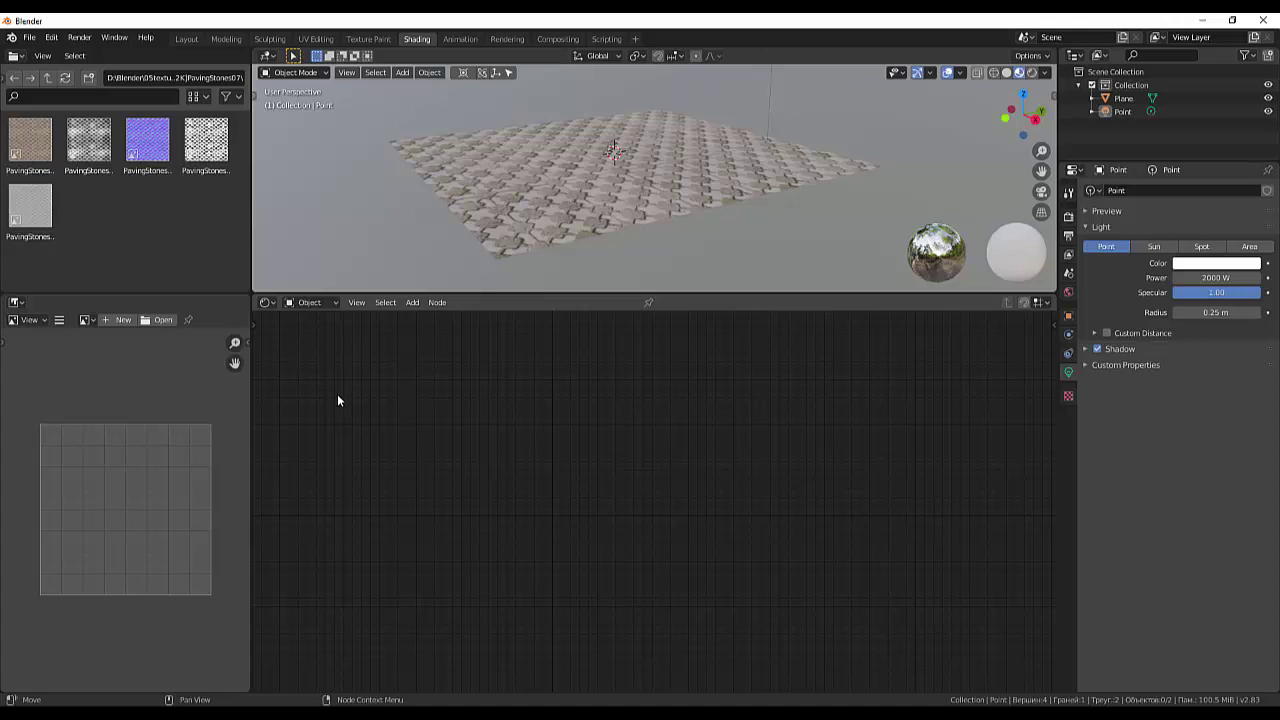
{"action": "left_click", "coordinate": [577, 219]}
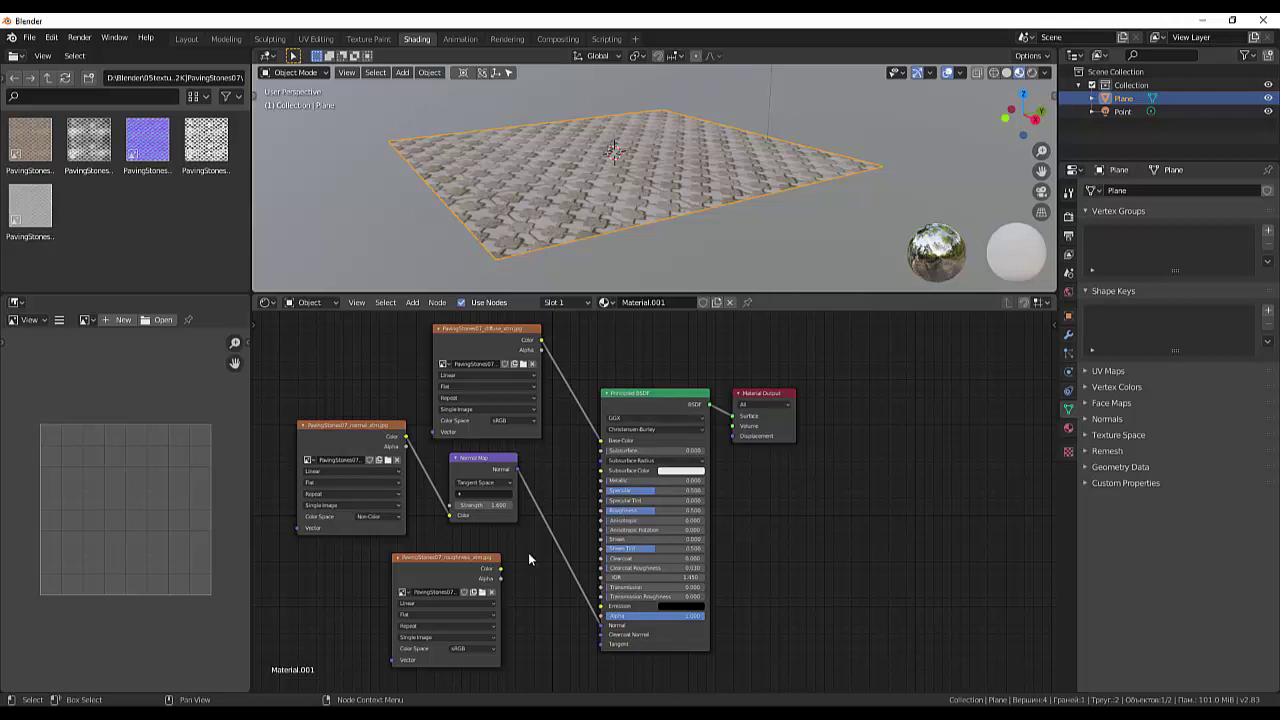
- Set the PavingStones07 roughness image to Non-Color and link its Color to the BSDF Roughness
{"action": "left_click", "coordinate": [430, 564]}
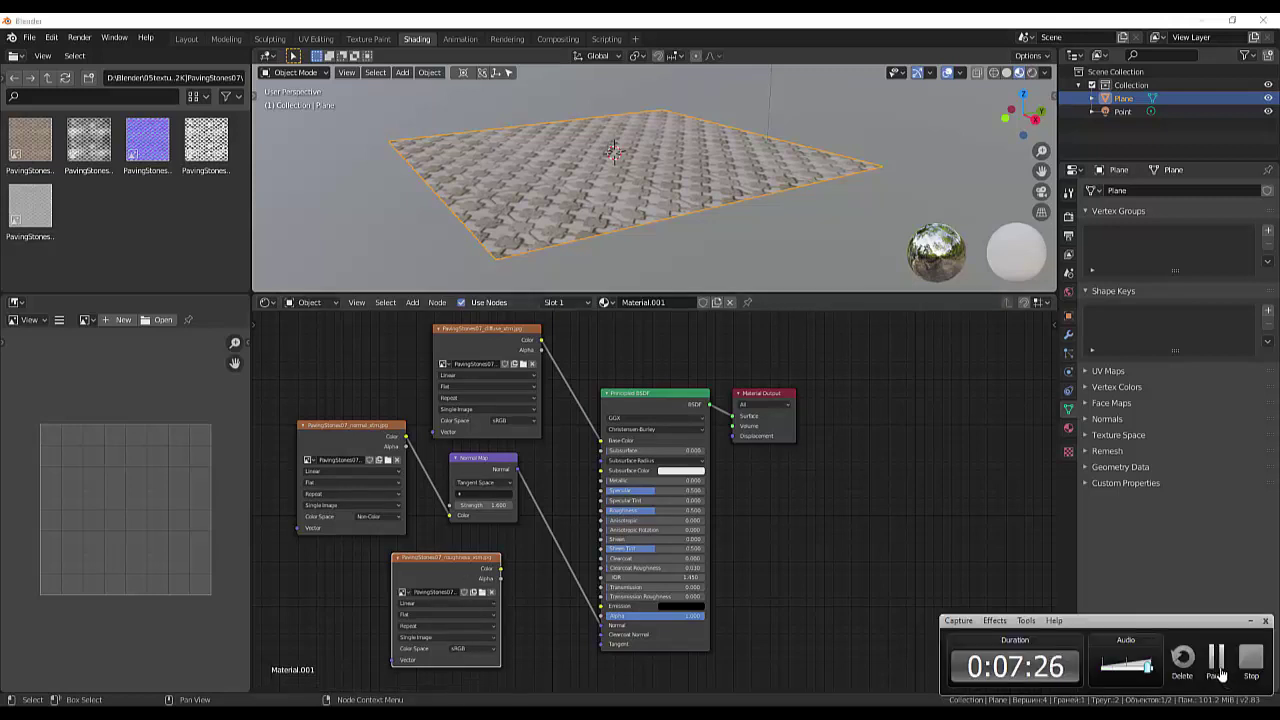
{"action": "left_click", "coordinate": [467, 652]}
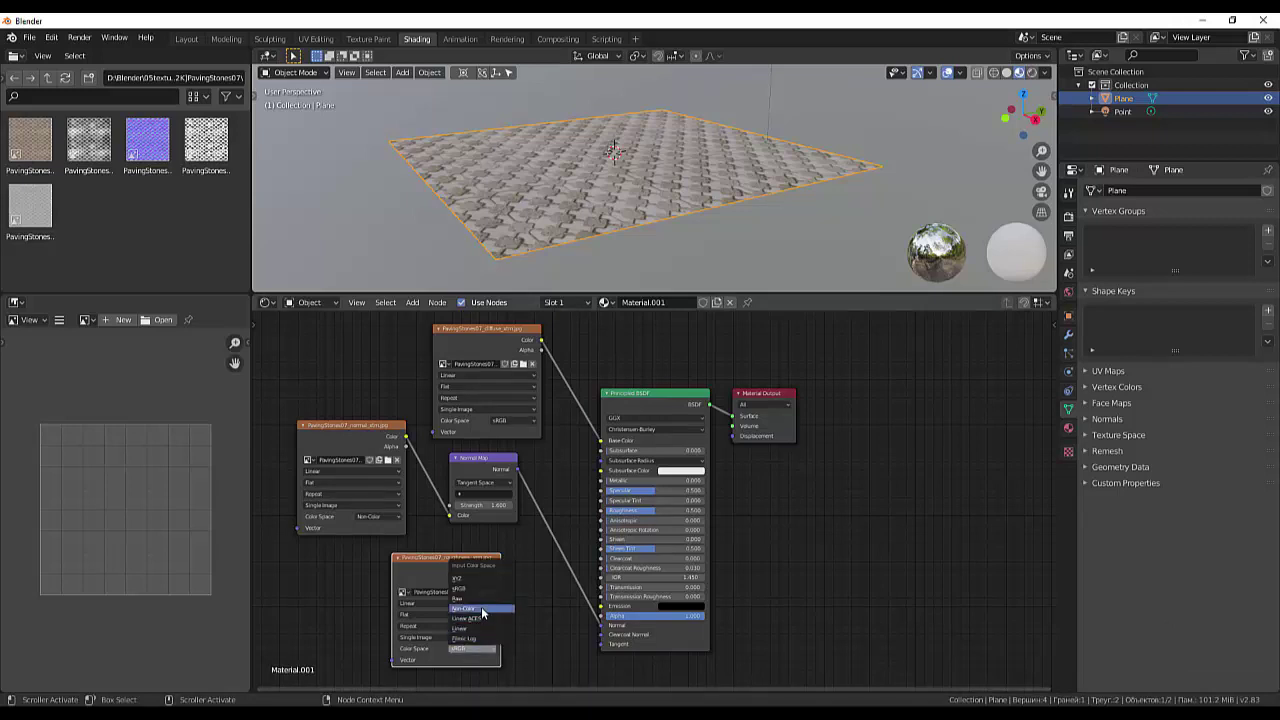
{"action": "left_click", "coordinate": [463, 608]}
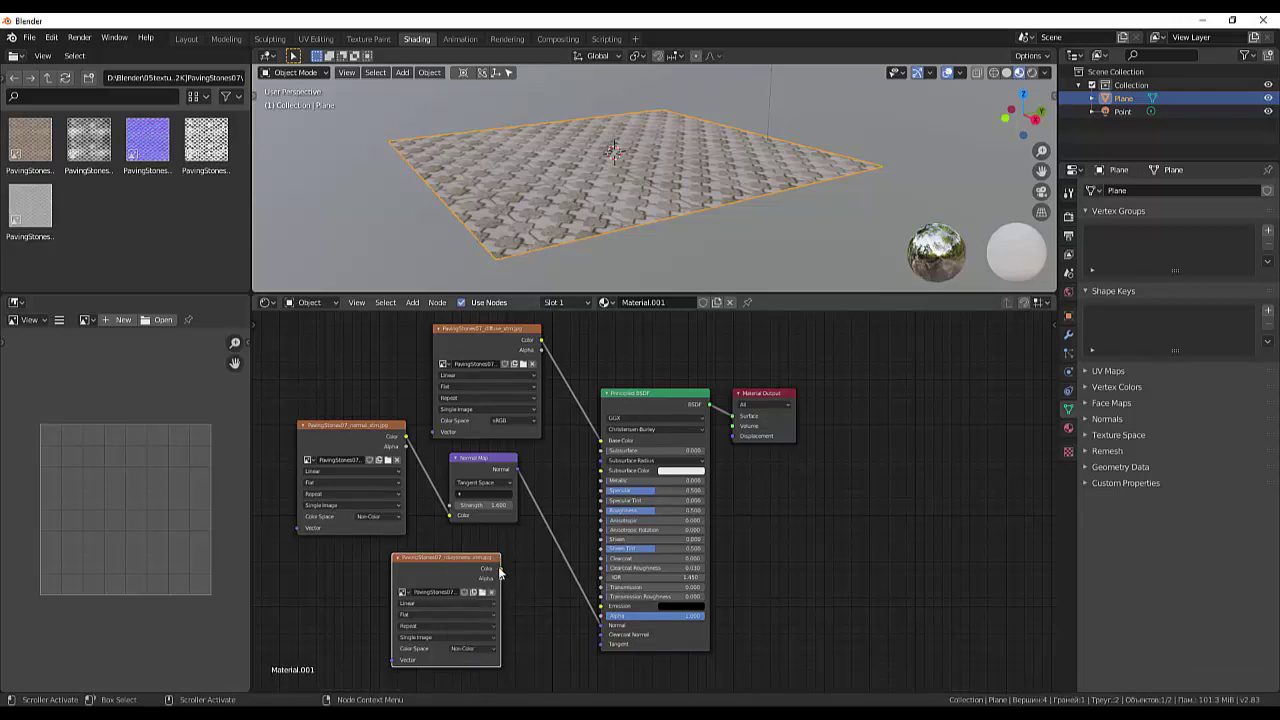
{"action": "left_click_drag", "start_coordinate": [500, 572], "coordinate": [597, 517]}
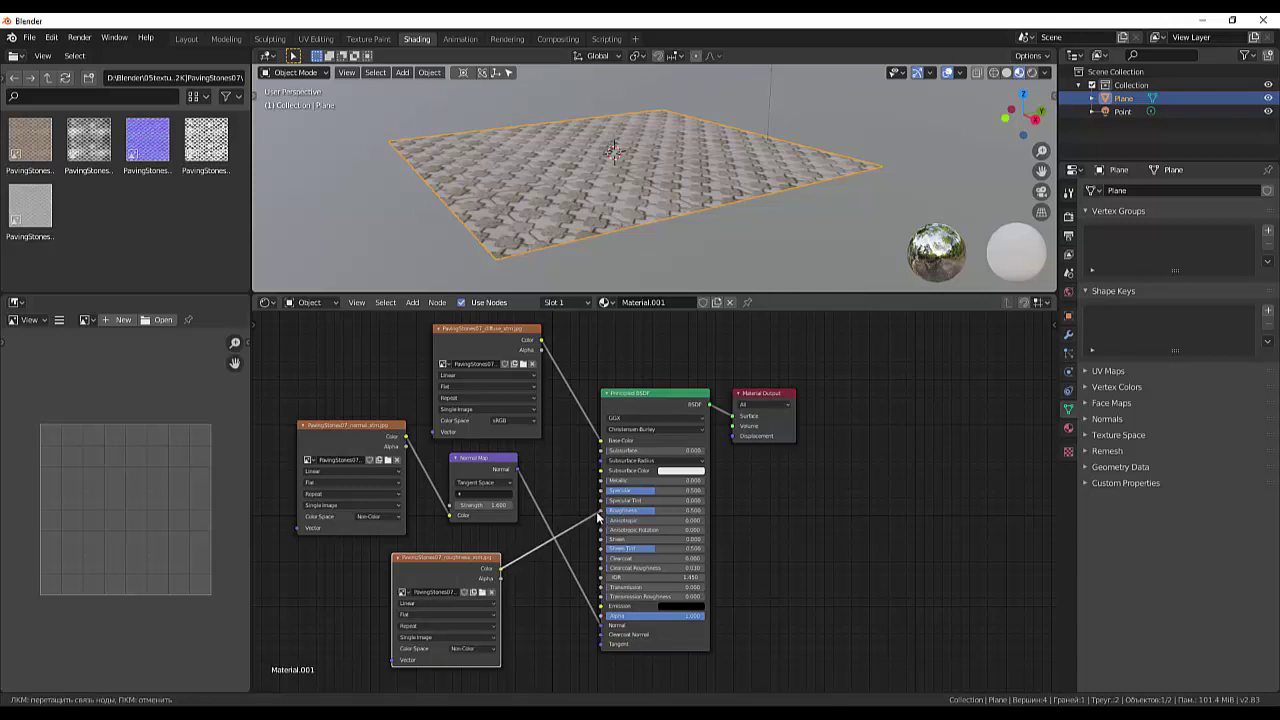
{"action": "left_click_drag", "start_coordinate": [597, 517], "coordinate": [601, 511]}
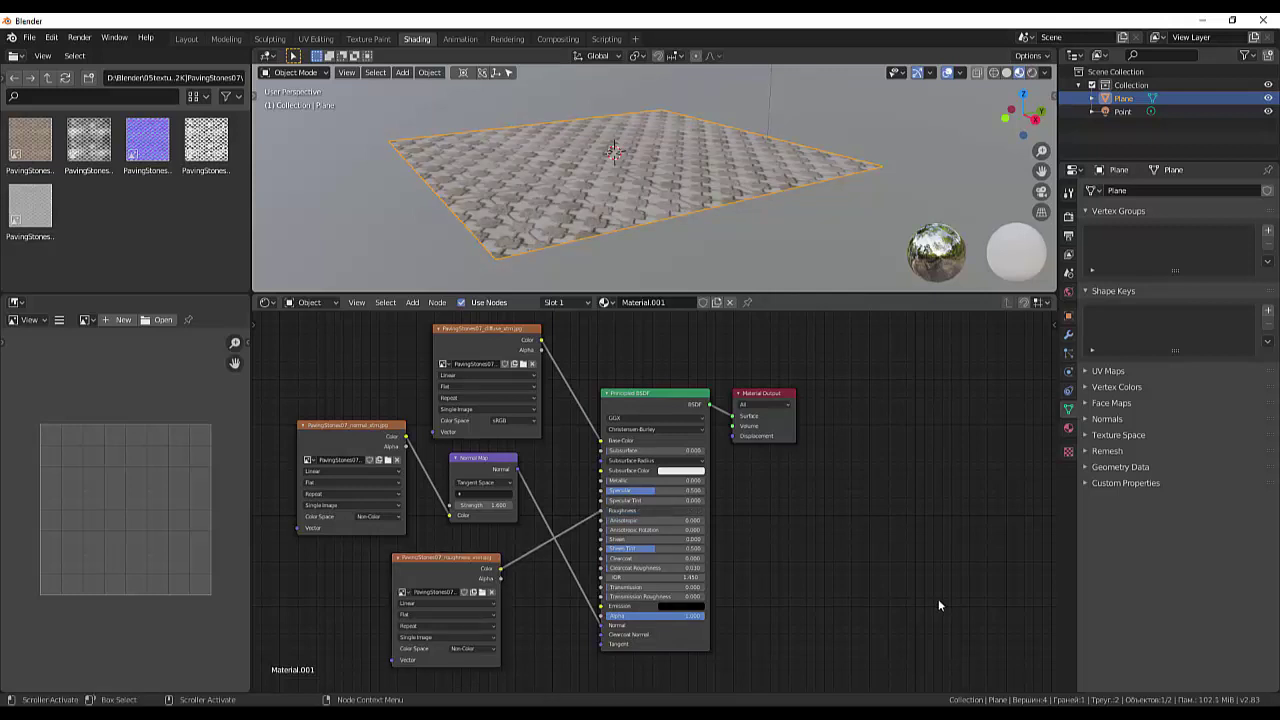
{"action": "mouse_move", "coordinate": [853, 218]}
{"action": "middle_mouse_down"}
{"action": "mouse_move", "coordinate": [739, 257]}
{"action": "mouse_move", "coordinate": [691, 226]}
{"action": "mouse_move", "coordinate": [693, 208]}
{"action": "mouse_move", "coordinate": [783, 192]}
{"action": "mouse_move", "coordinate": [762, 190]}
{"action": "middle_mouse_up"}
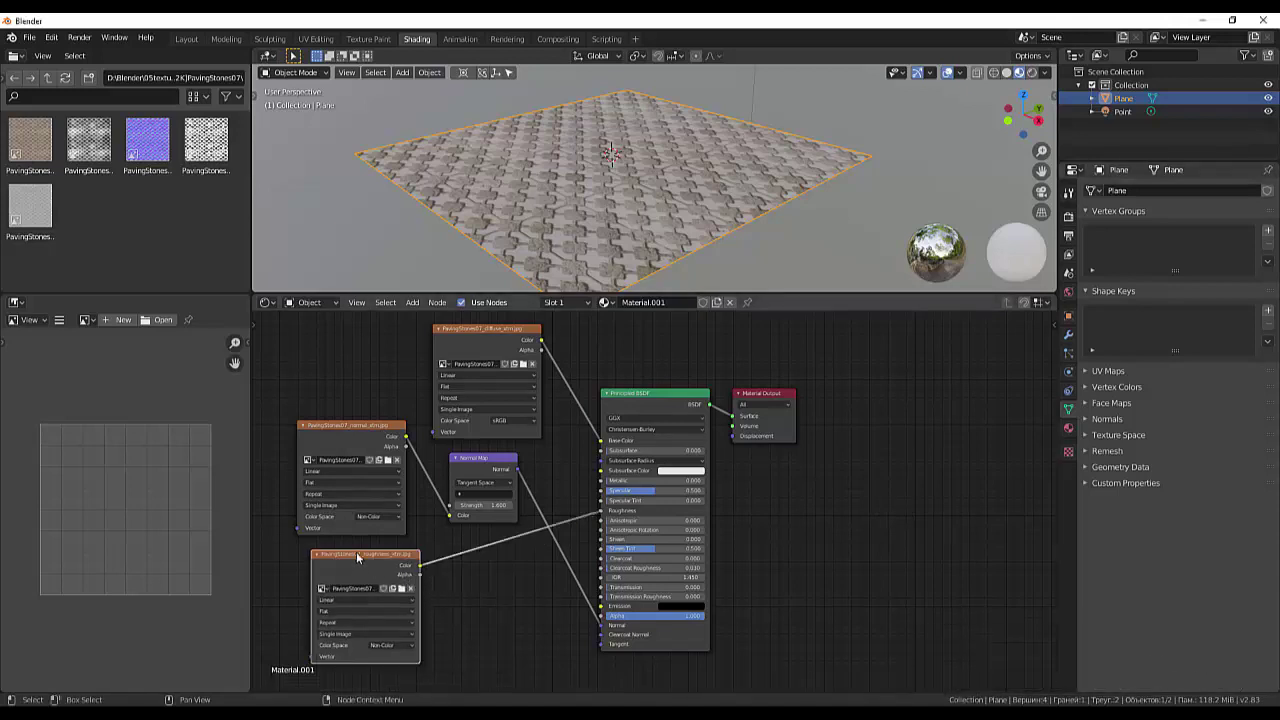
{"action": "left_click_drag", "start_coordinate": [357, 557], "coordinate": [351, 559]}
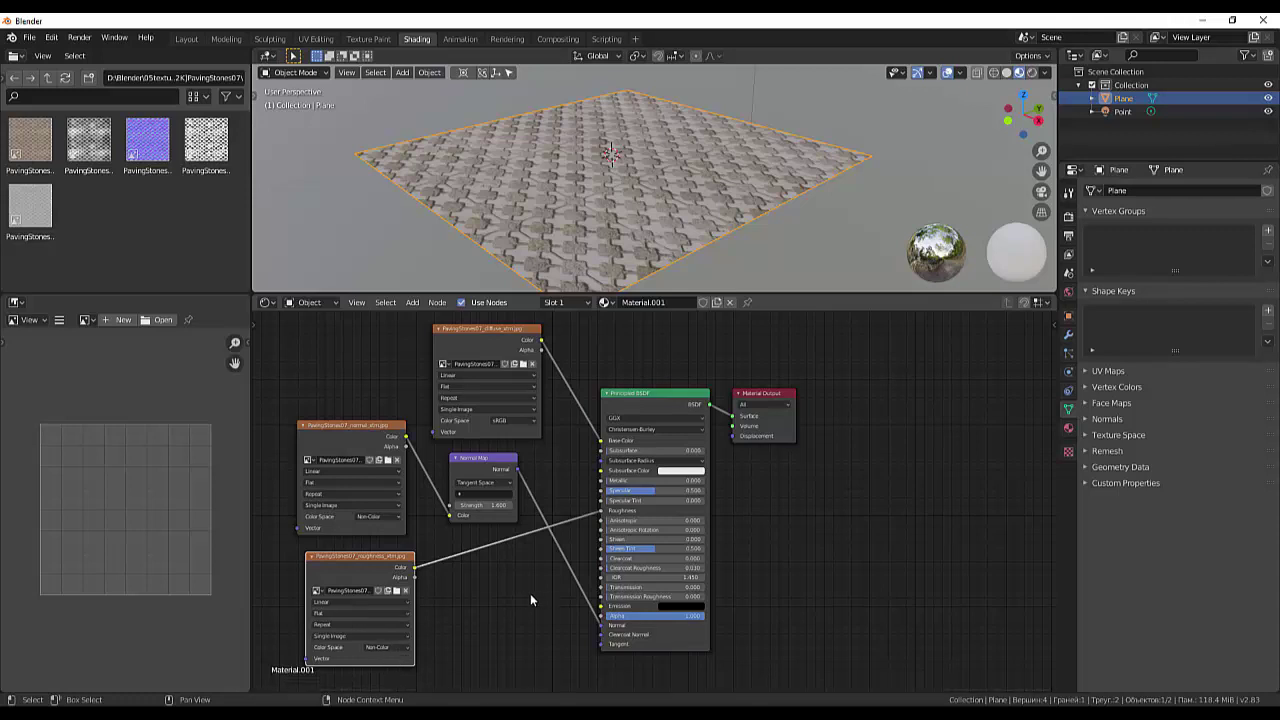
{"action": "key", "text": "shift+a"}
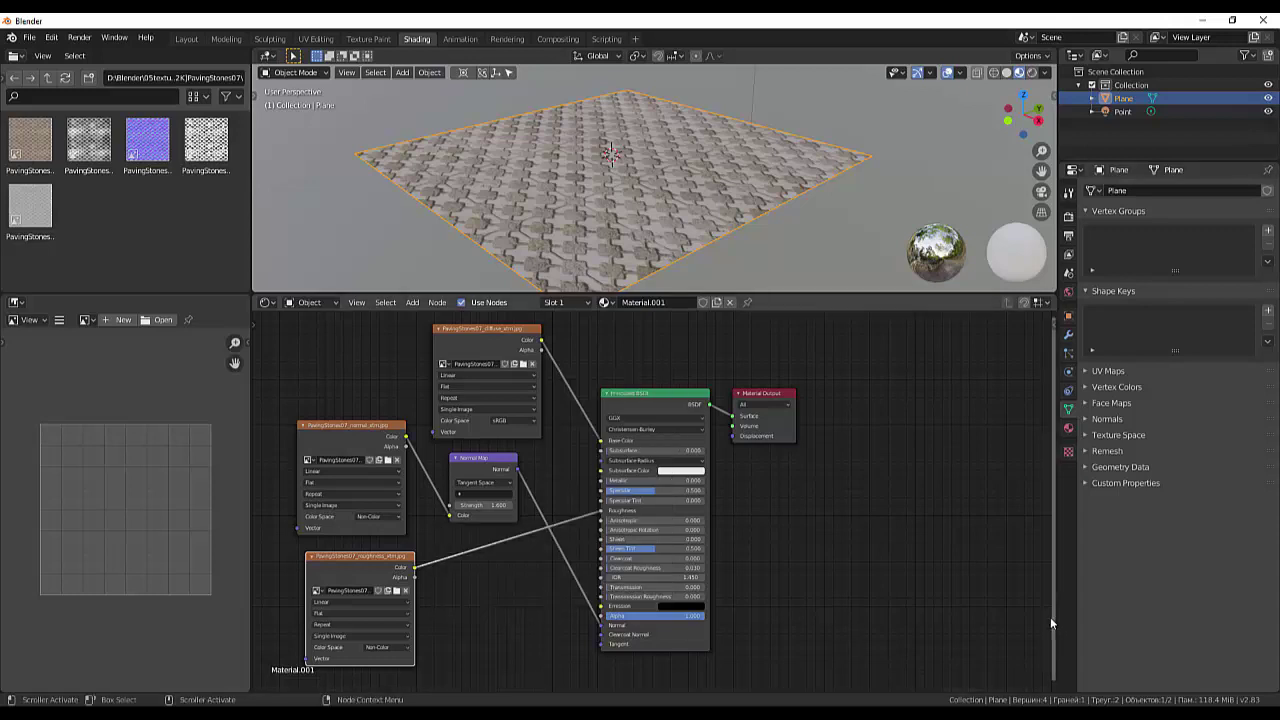
- Add a ColorRamp node onto the link between the roughness image and the shader
{"action": "key", "text": "shift+a"}
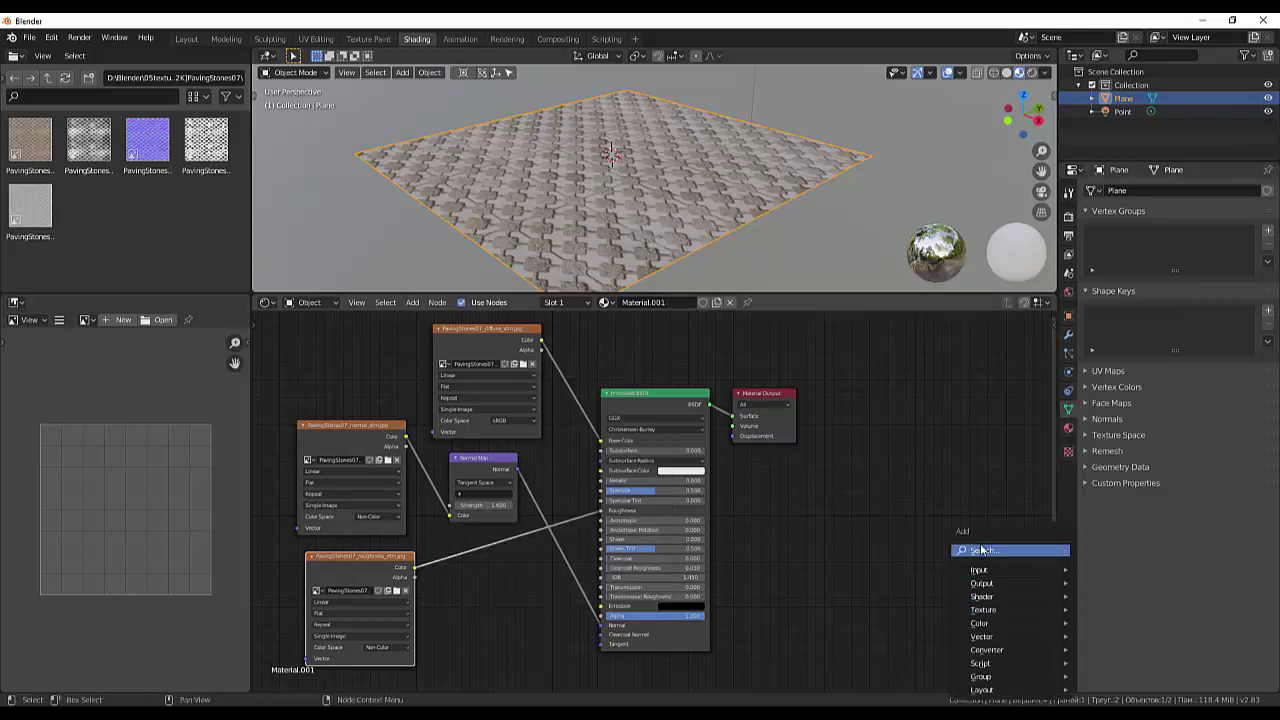
{"action": "left_click", "coordinate": [982, 549]}
{"action": "type", "text": "c"}
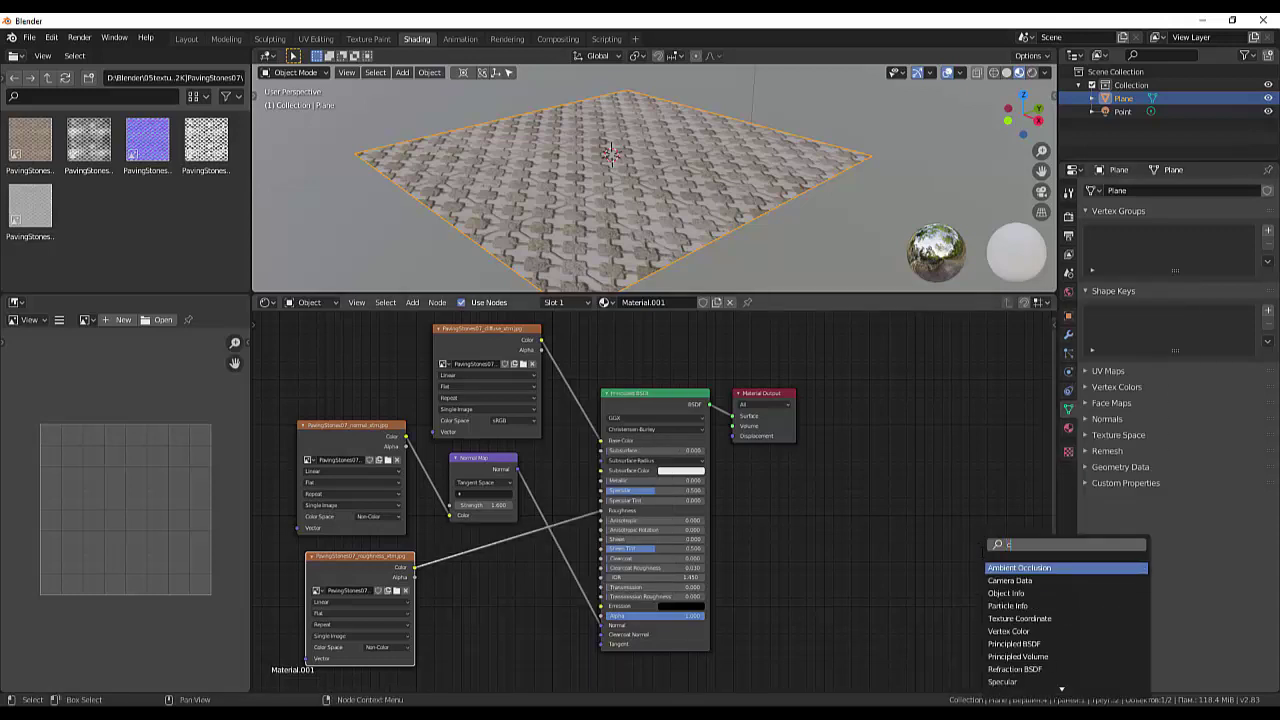
{"action": "type", "text": "ol"}
{"action": "key", "text": "Down"}
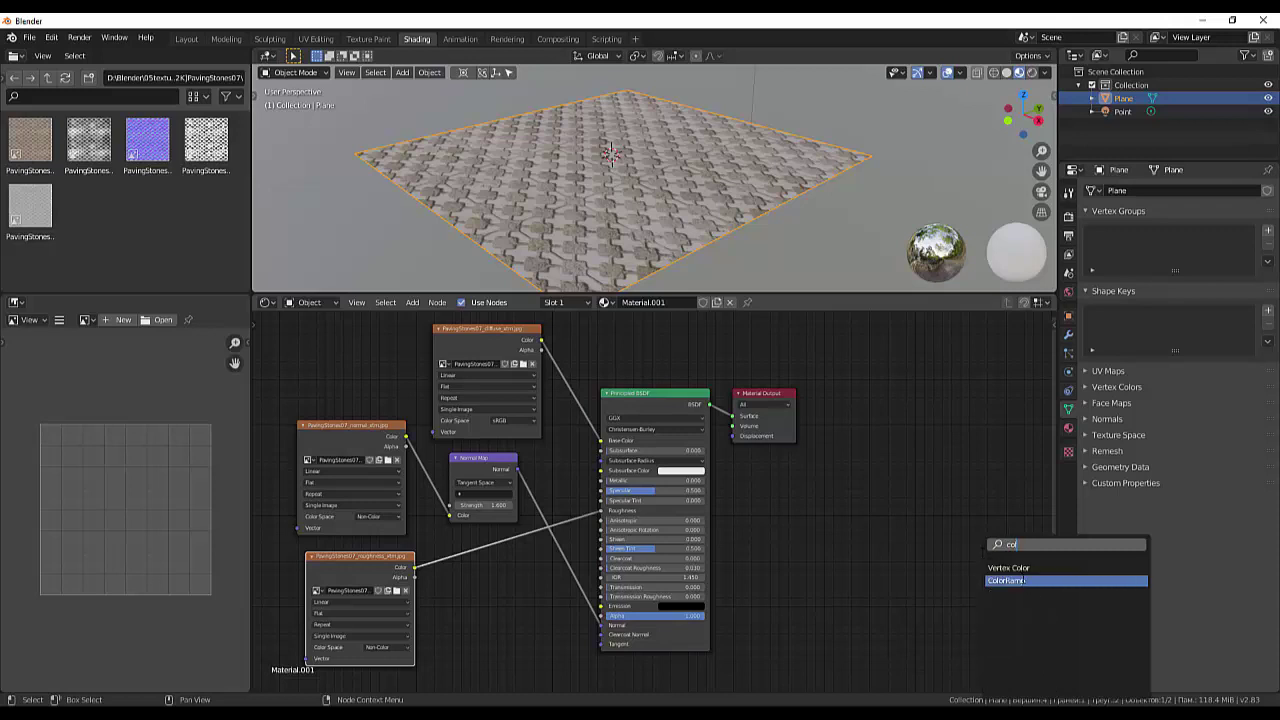
{"action": "left_click", "coordinate": [1010, 582]}
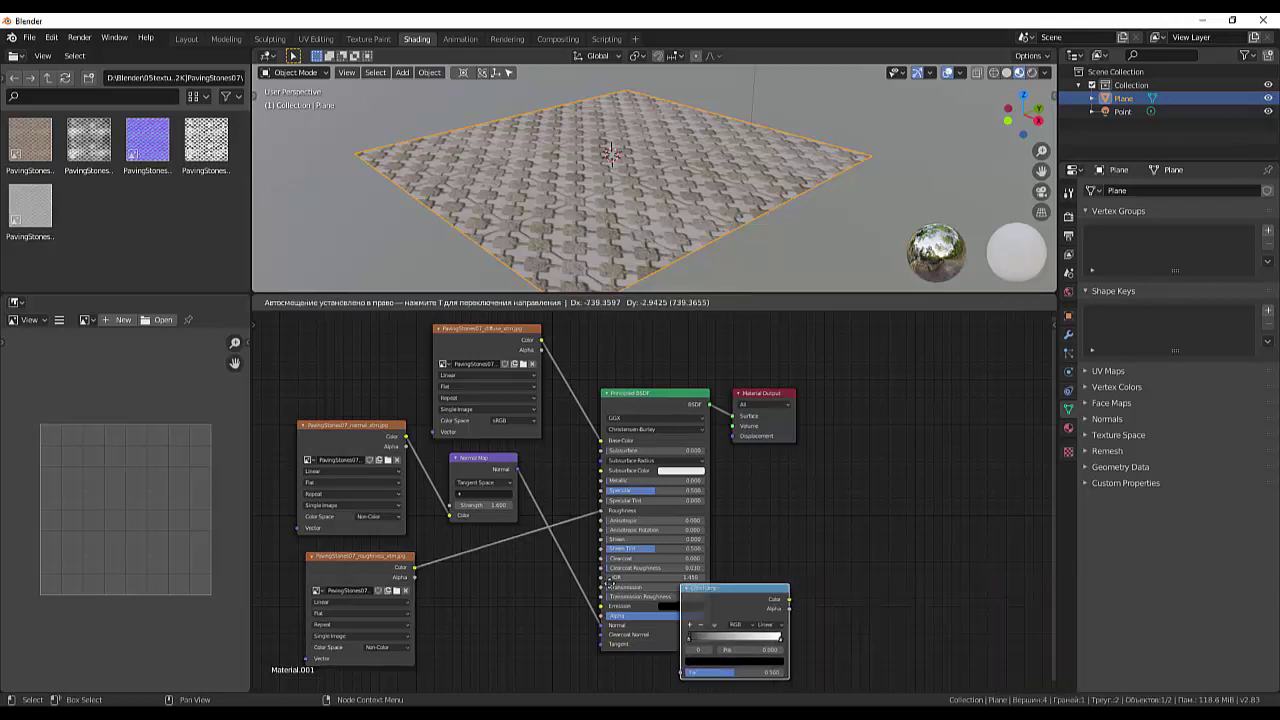
{"action": "left_click", "coordinate": [449, 539]}
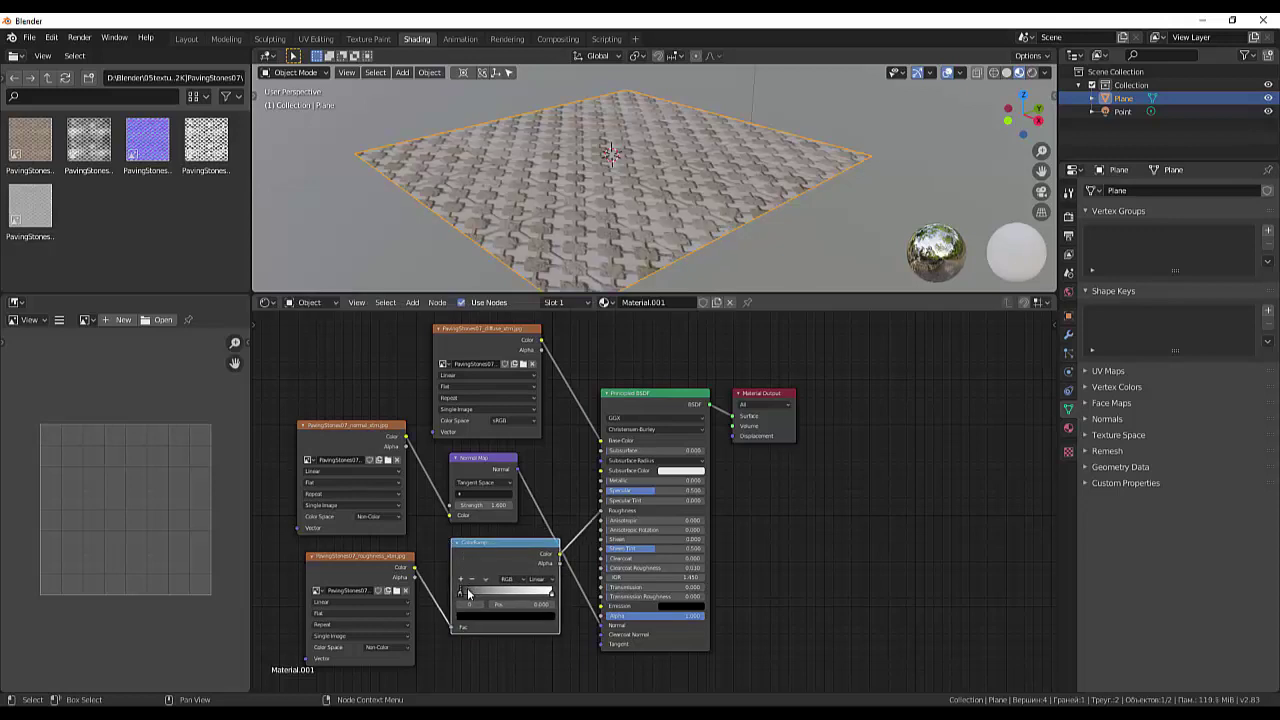
- Pull the ColorRamp's black stop inward to about 0.213 and reposition the white stop
{"action": "left_click_drag", "start_coordinate": [463, 598], "coordinate": [506, 606]}
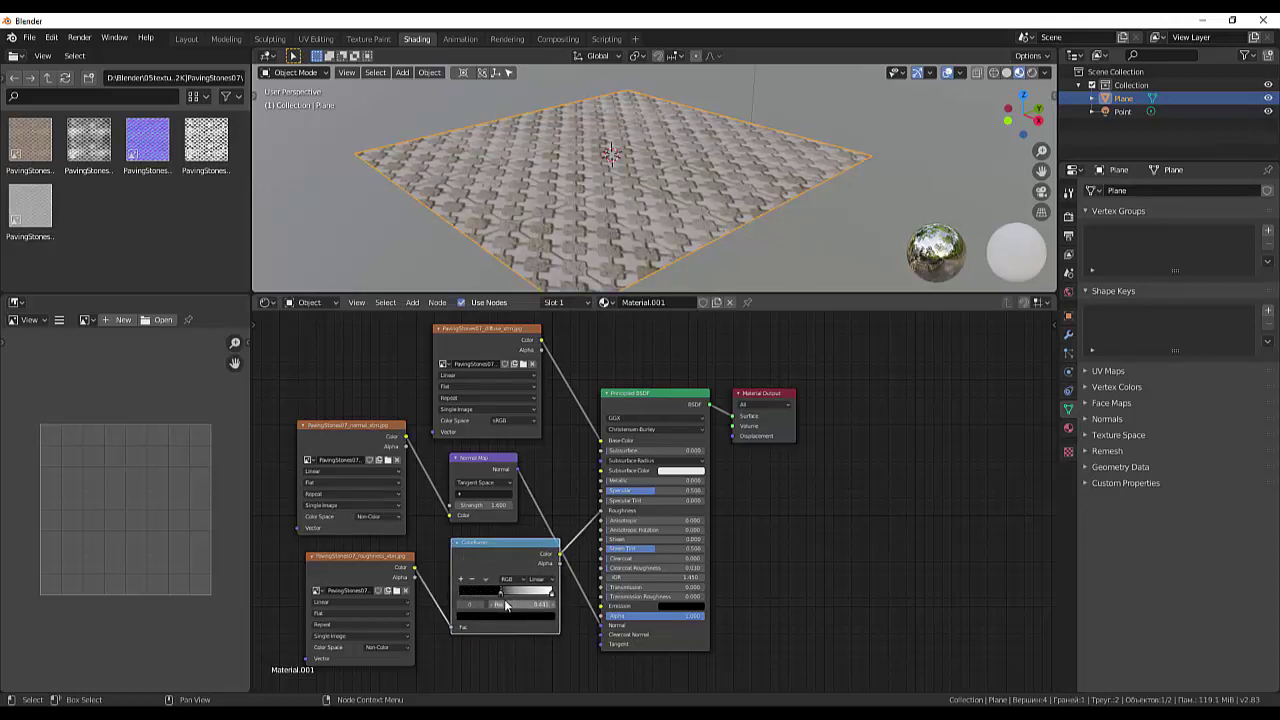
{"action": "left_click", "coordinate": [506, 603]}
{"action": "left_click_drag", "start_coordinate": [551, 593], "coordinate": [520, 597]}
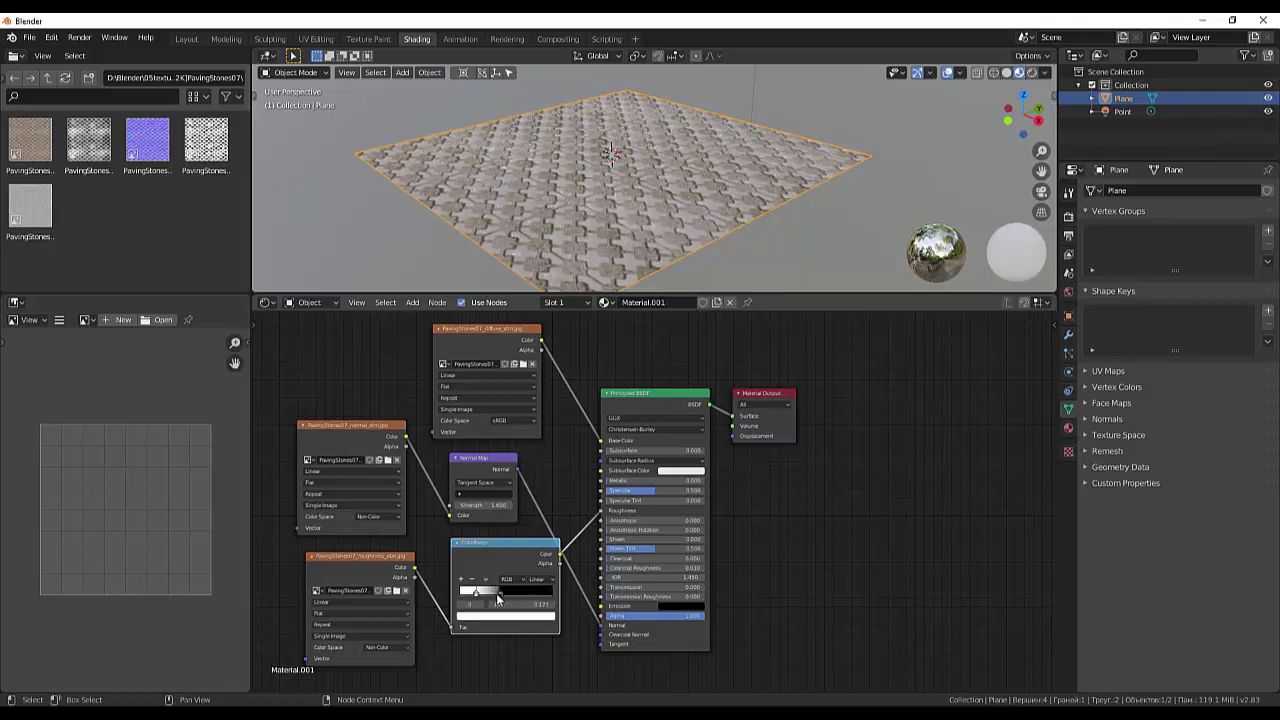
{"action": "mouse_move", "coordinate": [545, 598]}
{"action": "left_mouse_down"}
{"action": "mouse_move", "coordinate": [585, 598]}
{"action": "mouse_move", "coordinate": [477, 594]}
{"action": "left_mouse_up"}
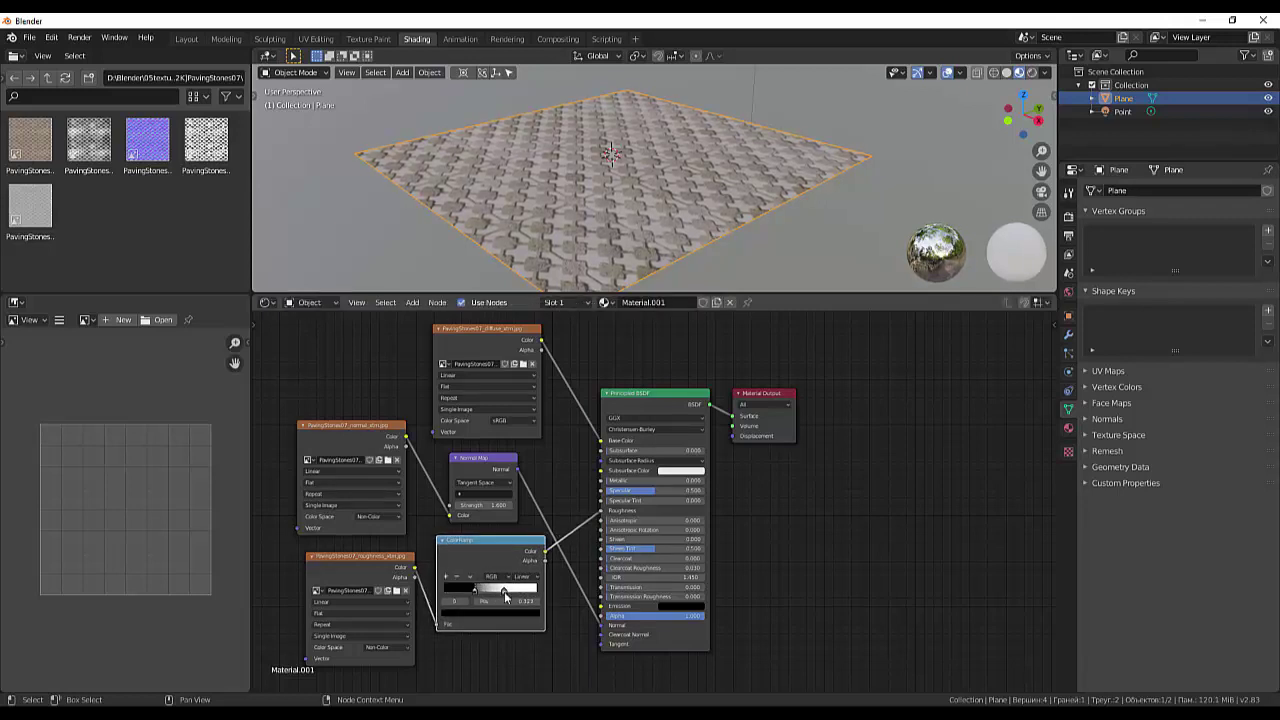
{"action": "left_click_drag", "start_coordinate": [503, 595], "coordinate": [525, 596]}
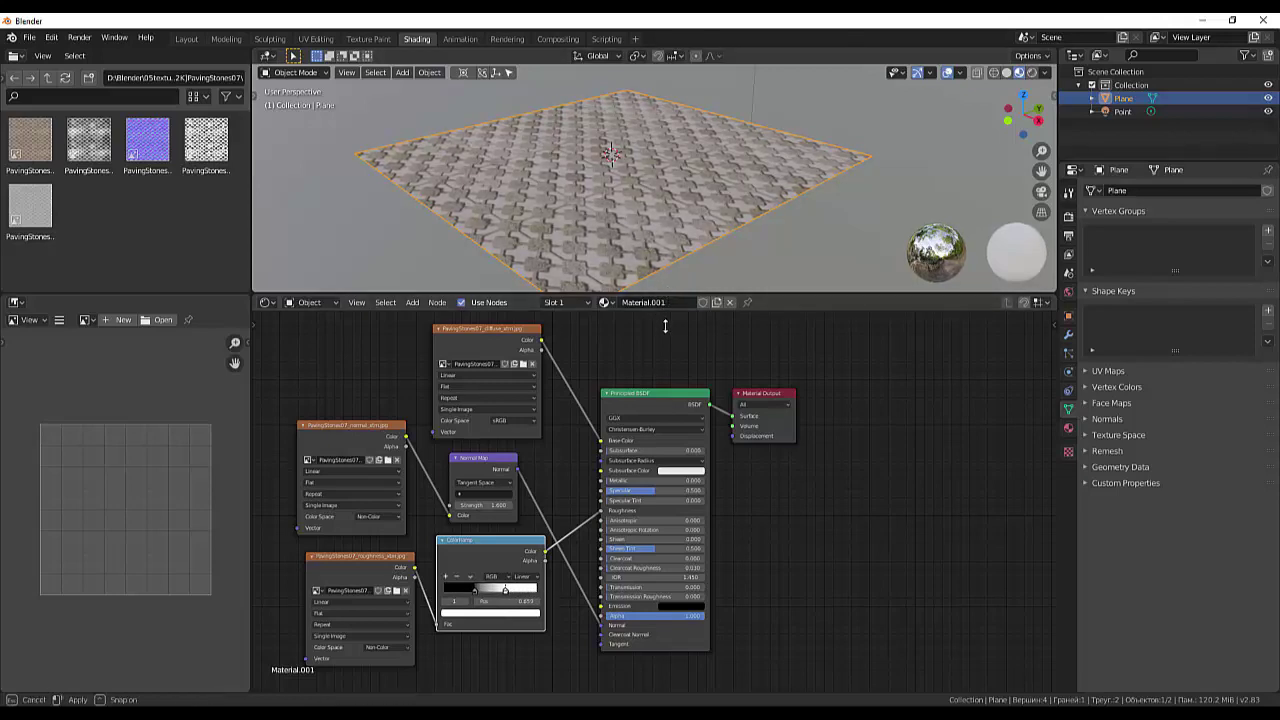
- Enlarge the viewport and refine the ramp so the left stop sits at 0.291, black to white
{"action": "left_click_drag", "start_coordinate": [667, 294], "coordinate": [661, 375]}
{"action": "scroll", "coordinate": [628, 295], "scroll_direction": "up", "scroll_amount": 4}
{"action": "scroll", "coordinate": [625, 294], "scroll_direction": "up", "scroll_amount": 4}
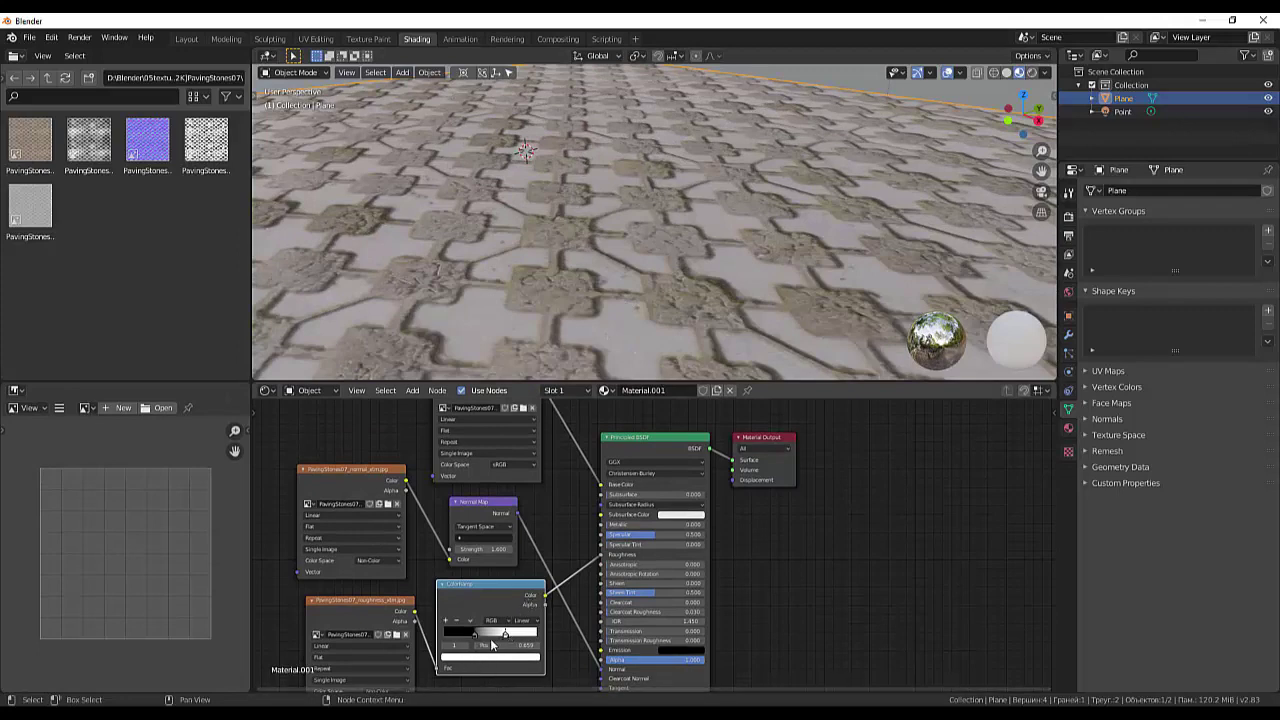
{"action": "left_click_drag", "start_coordinate": [477, 636], "coordinate": [463, 636]}
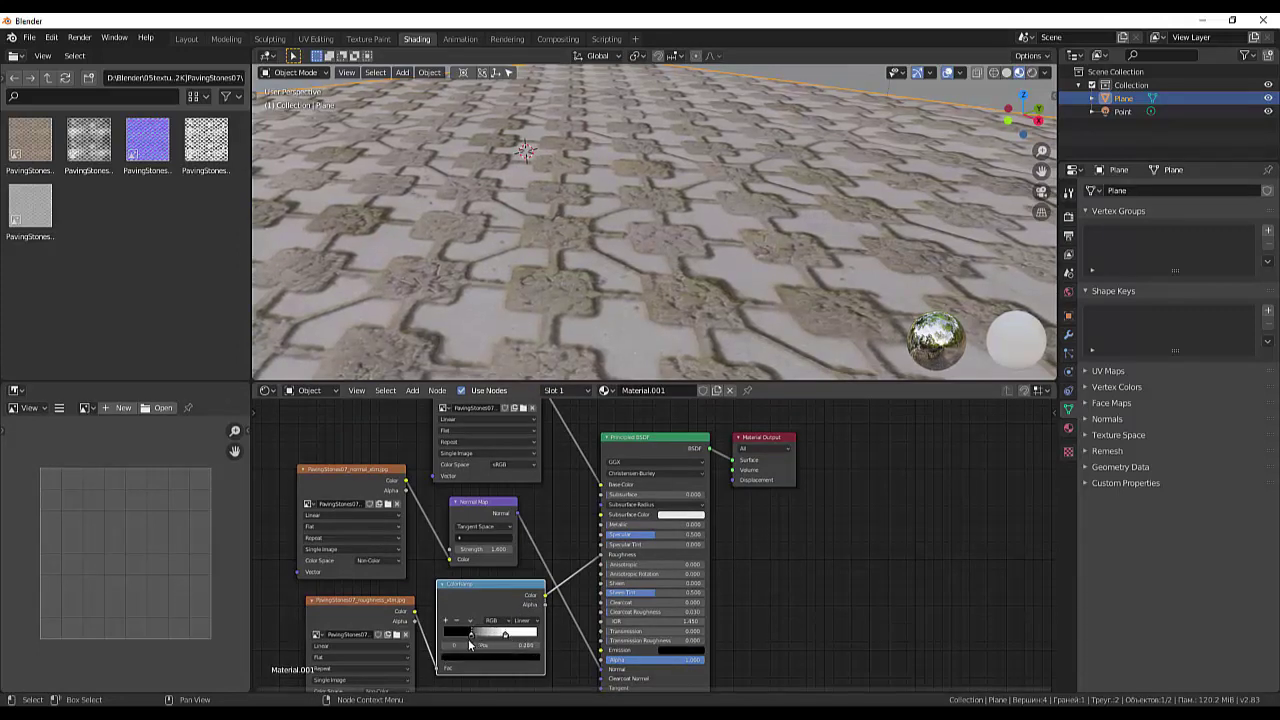
{"action": "left_click_drag", "start_coordinate": [506, 636], "coordinate": [439, 637]}
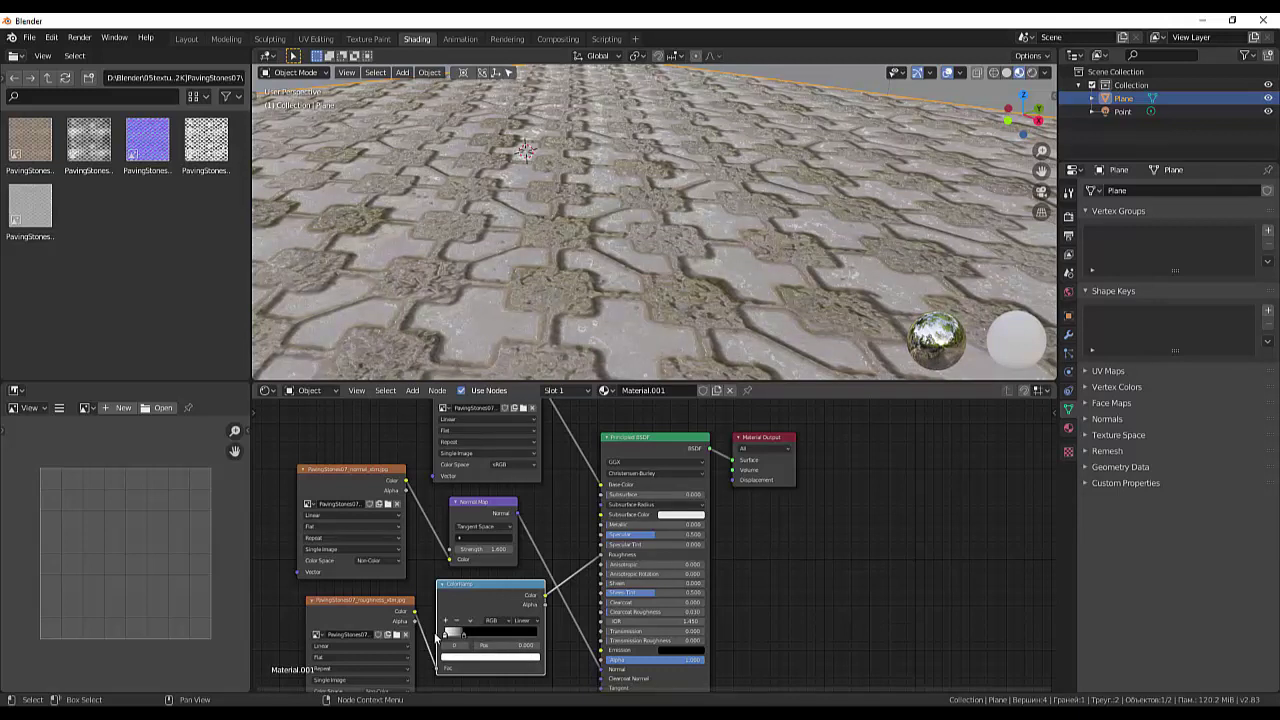
{"action": "left_click_drag", "start_coordinate": [437, 636], "coordinate": [501, 637]}
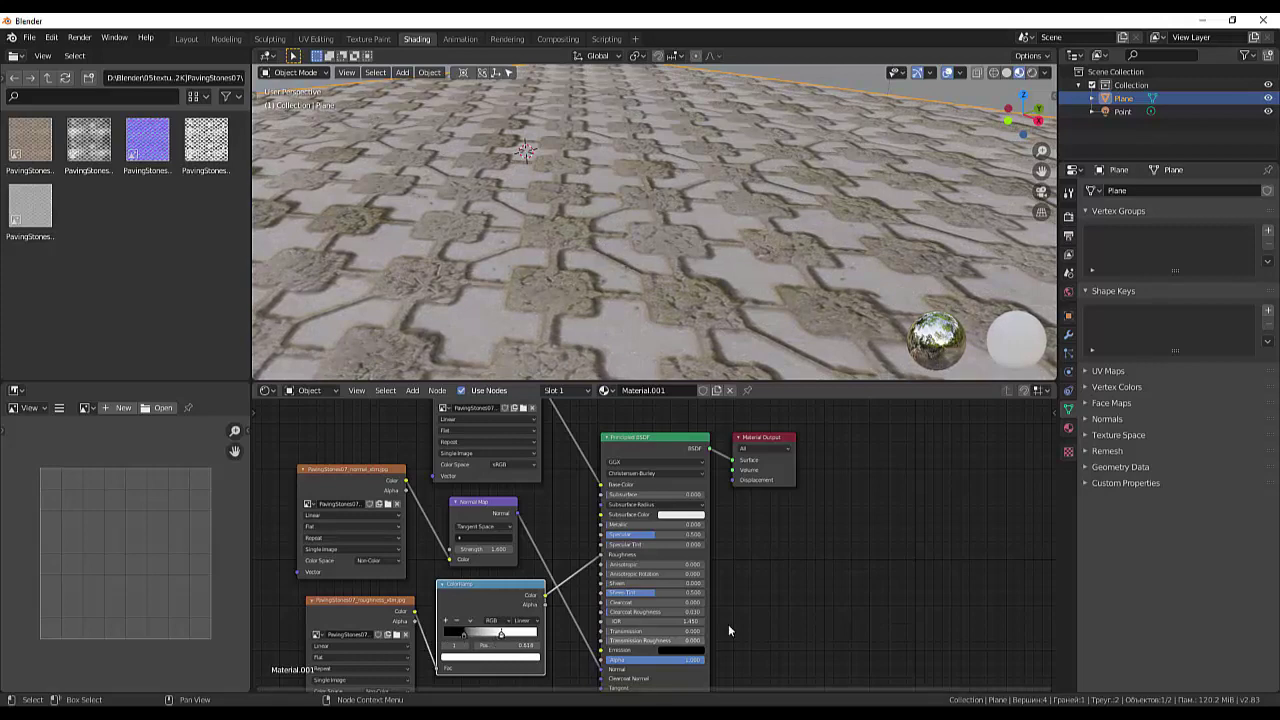
{"action": "scroll", "coordinate": [854, 607], "scroll_direction": "down", "scroll_amount": 2}
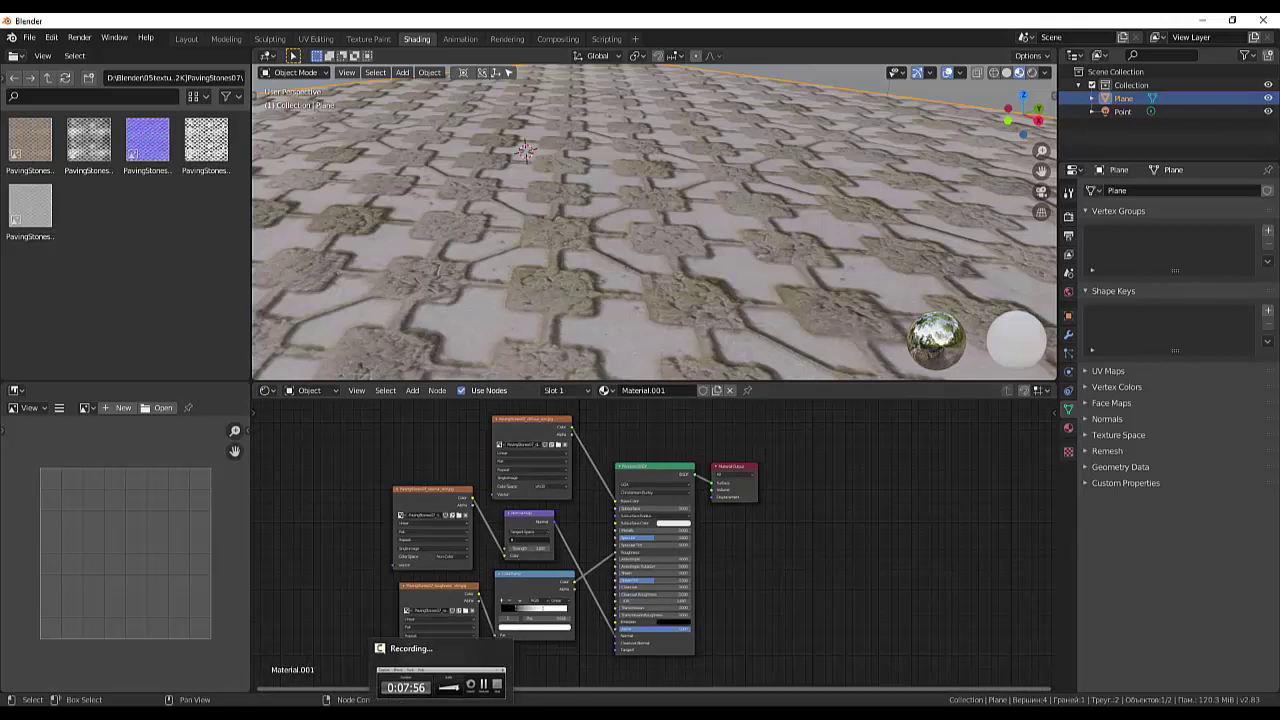
- Delete all of the material's existing nodes
{"action": "scroll", "coordinate": [749, 553], "scroll_direction": "down", "scroll_amount": 1}
{"action": "scroll", "coordinate": [750, 547], "scroll_direction": "down", "scroll_amount": 1}
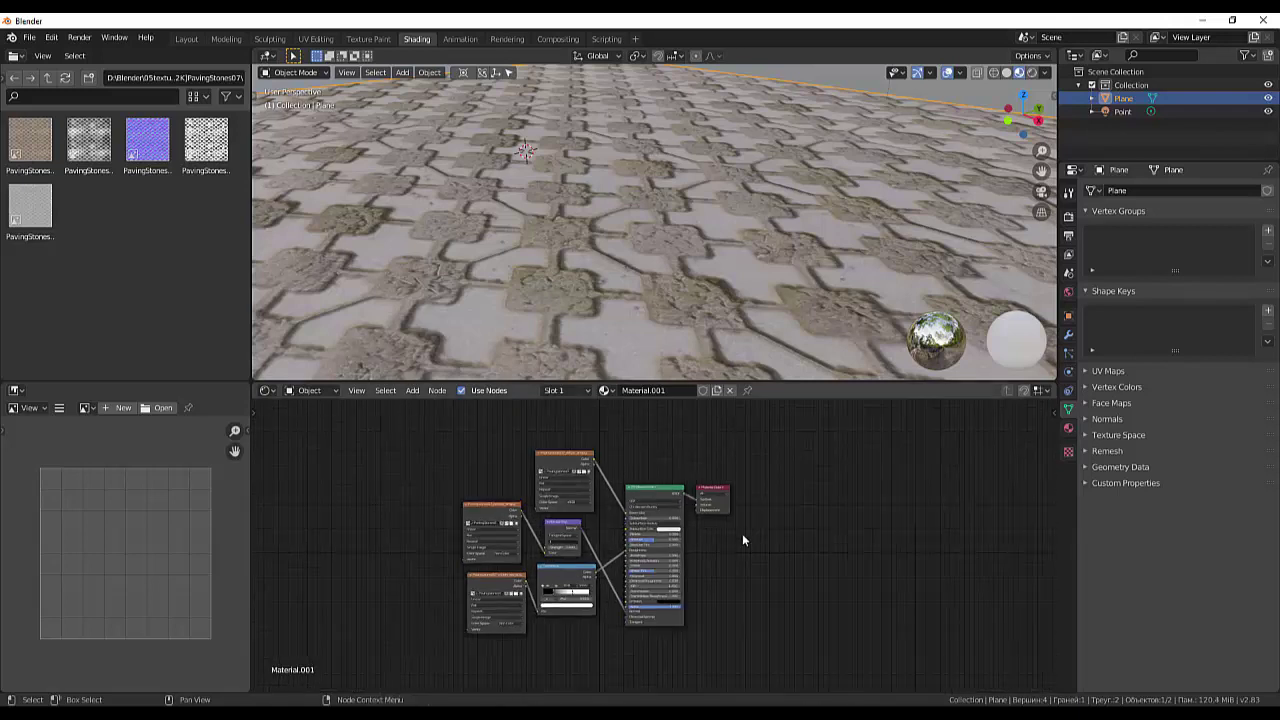
{"action": "left_click_drag", "start_coordinate": [770, 446], "coordinate": [427, 651]}
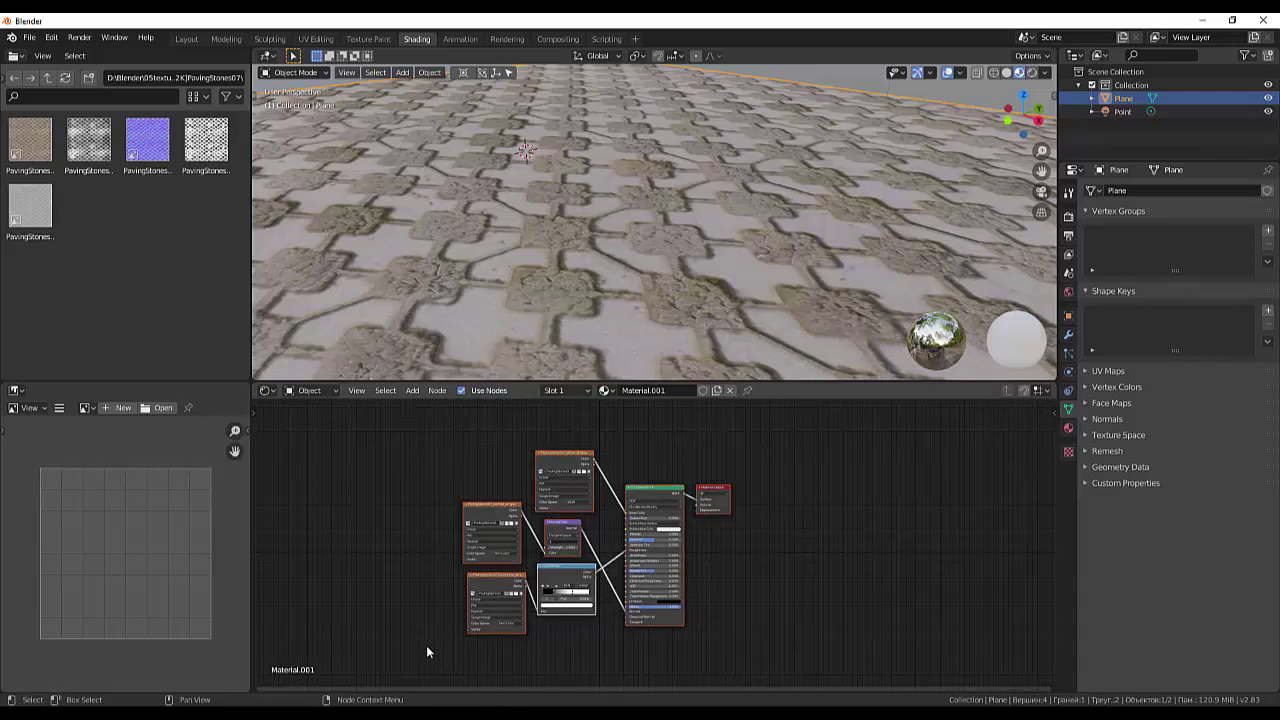
{"action": "key", "text": "Delete"}
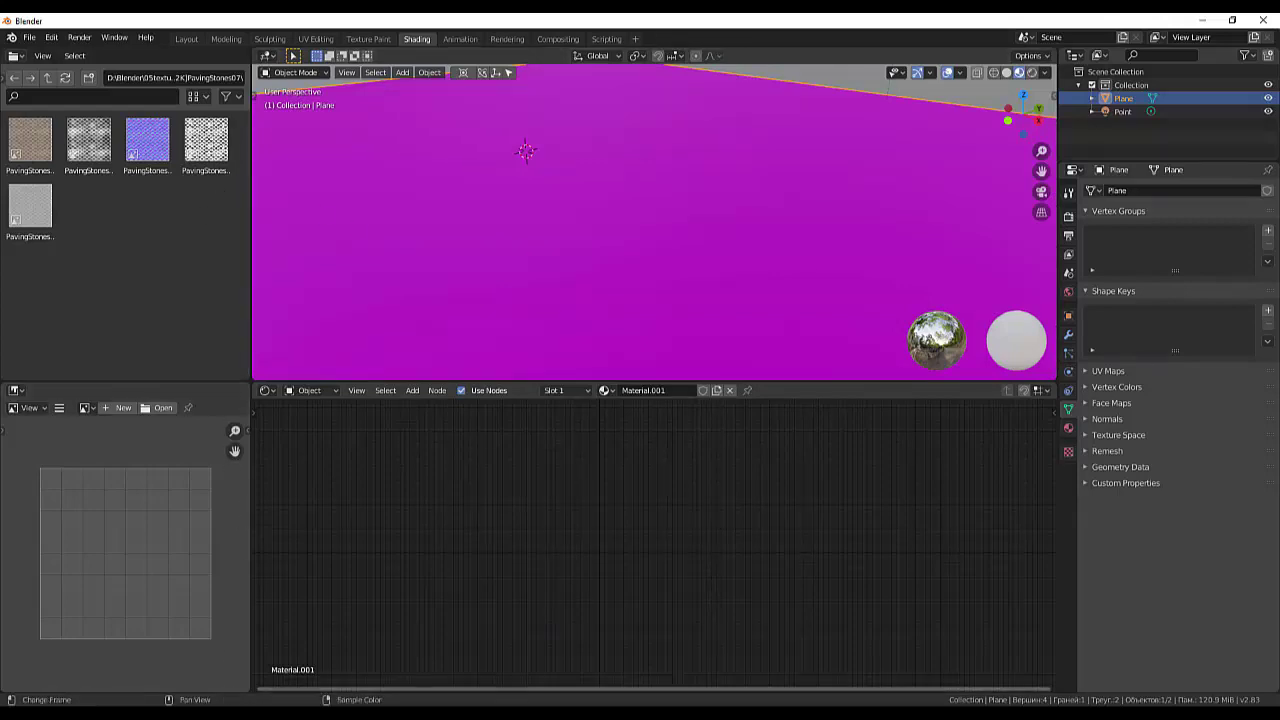
- In File Explorer, browse from the material library into Metal Plates > [2K]MetalPlates03
{"action": "key", "text": "alt+Tab"}
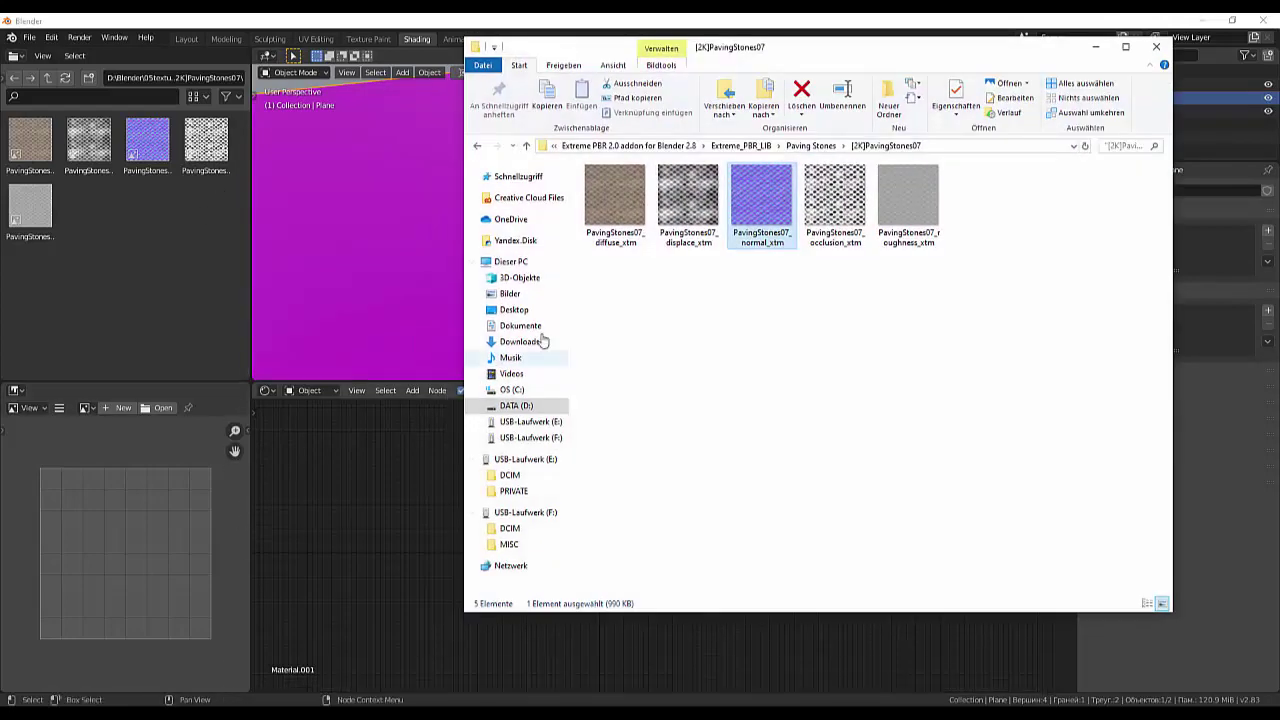
{"action": "left_click", "coordinate": [740, 146]}
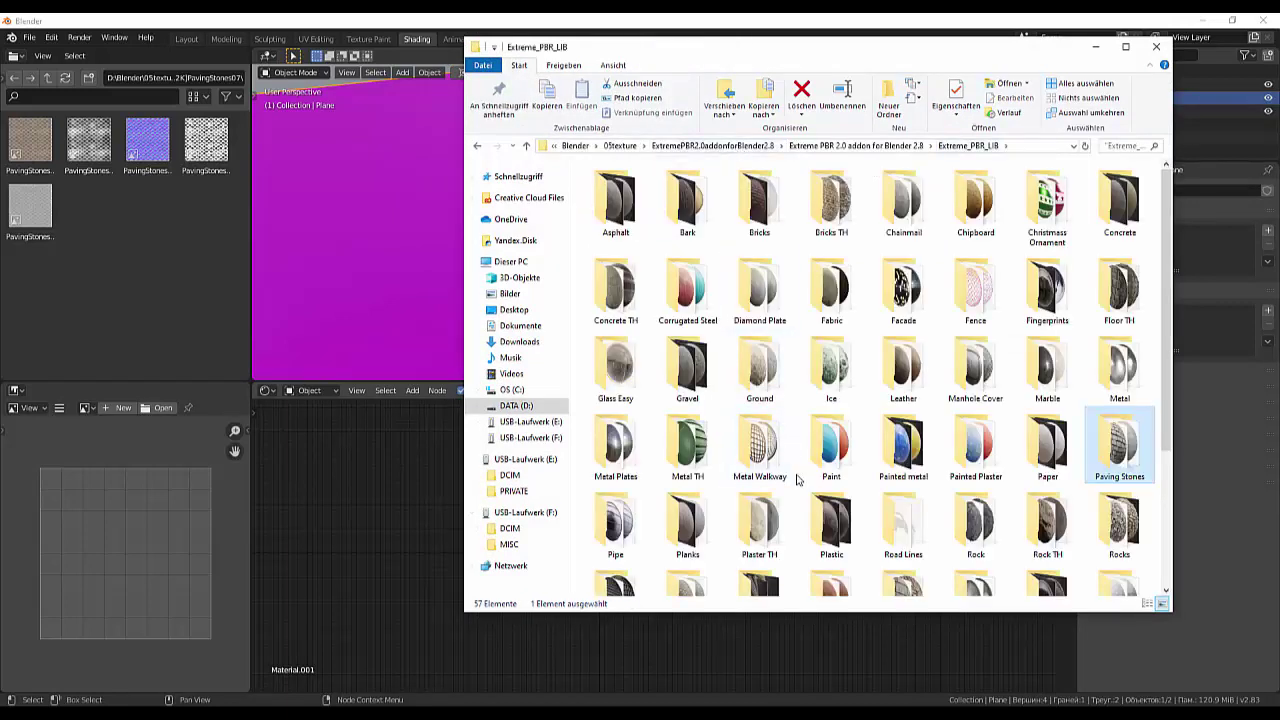
{"action": "double_click", "coordinate": [630, 455]}
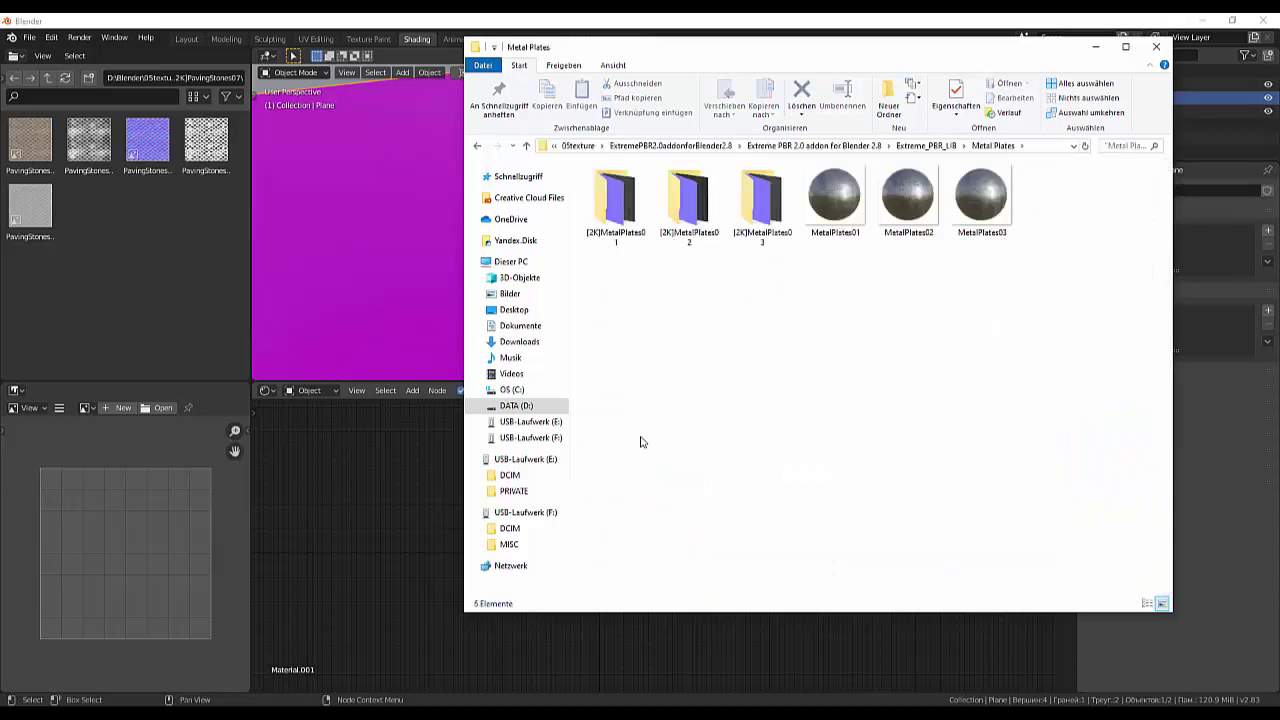
{"action": "double_click", "coordinate": [980, 205]}
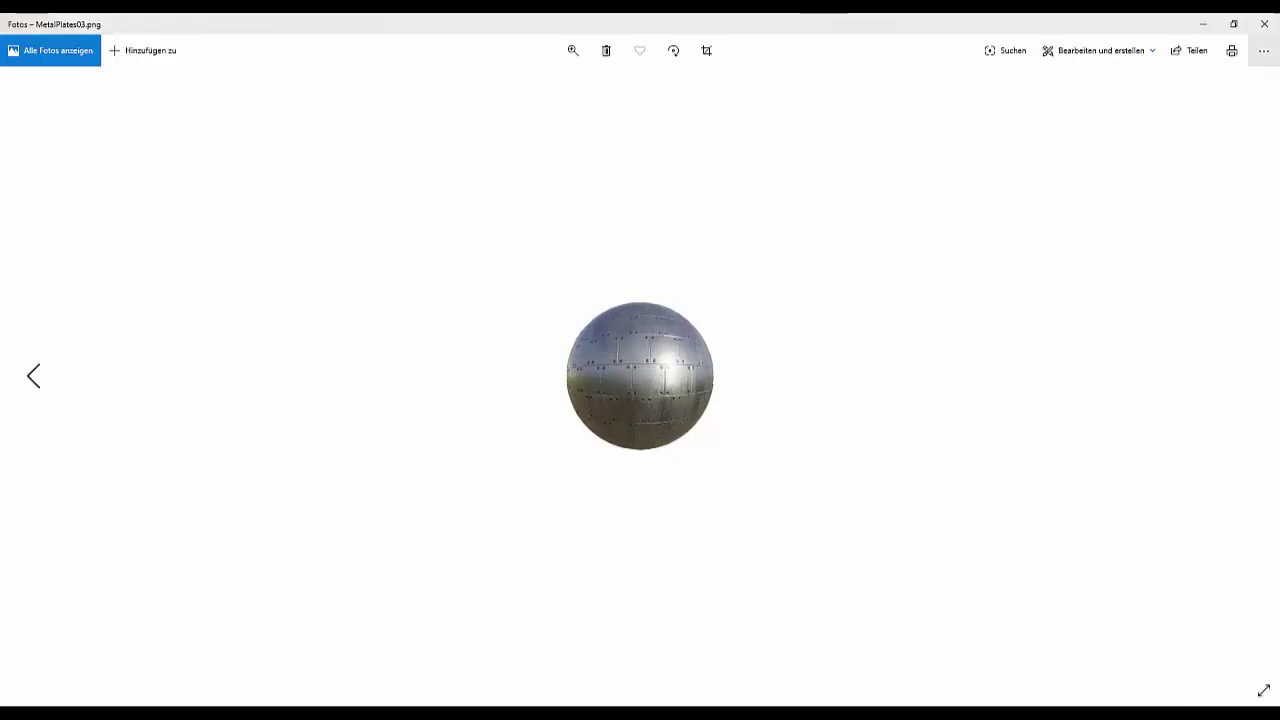
{"action": "left_click", "coordinate": [1264, 24]}
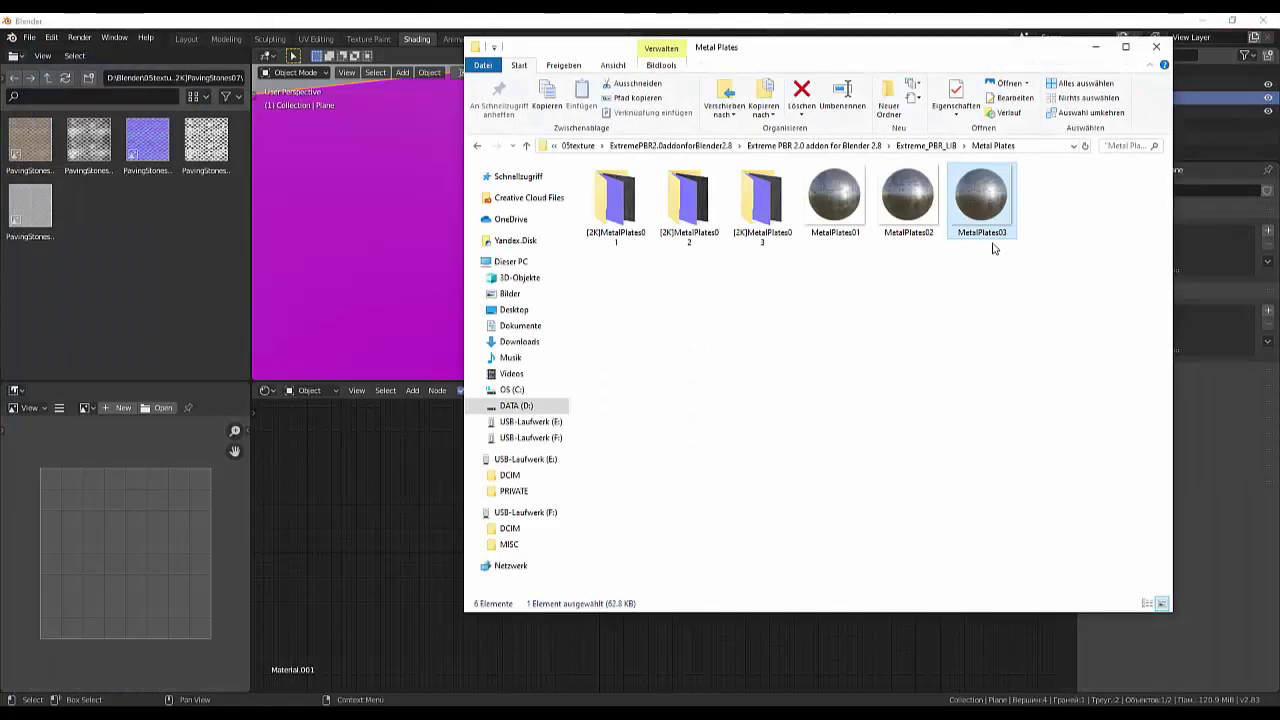
{"action": "double_click", "coordinate": [762, 205]}
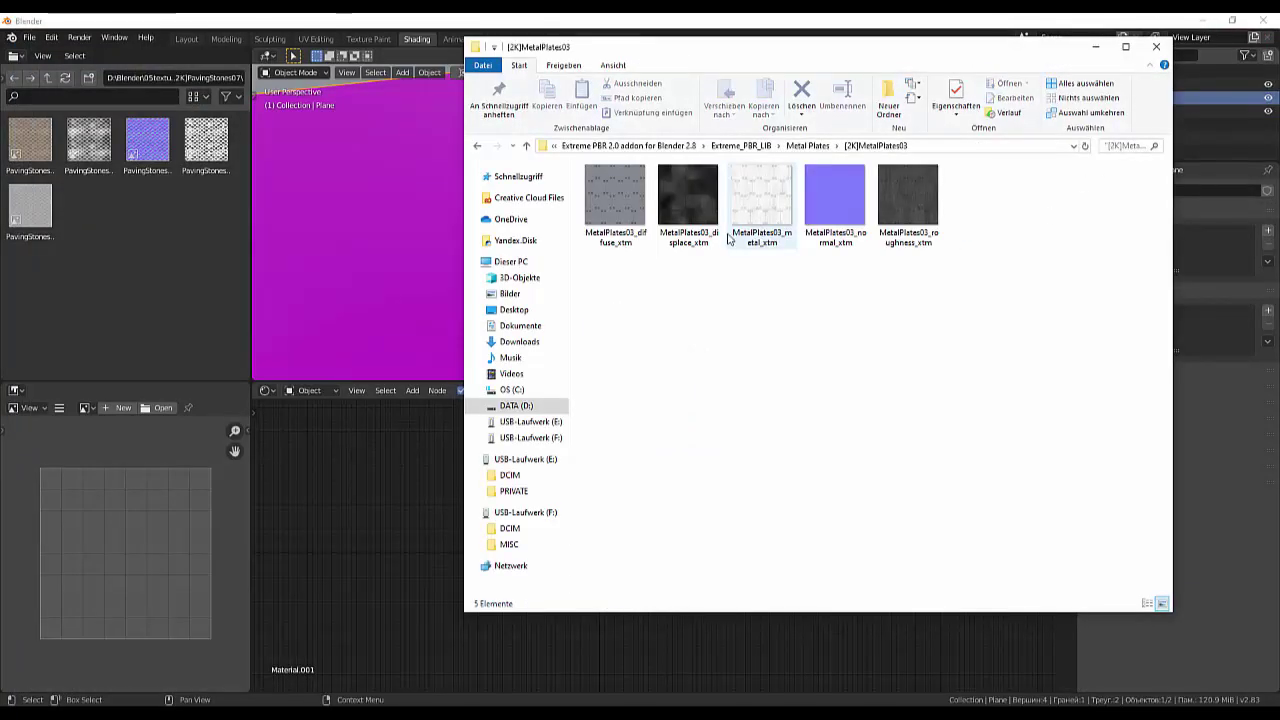
- Drag the MetalPlates03 diffuse and metal maps into the node editor as image nodes
{"action": "left_click", "coordinate": [616, 210]}
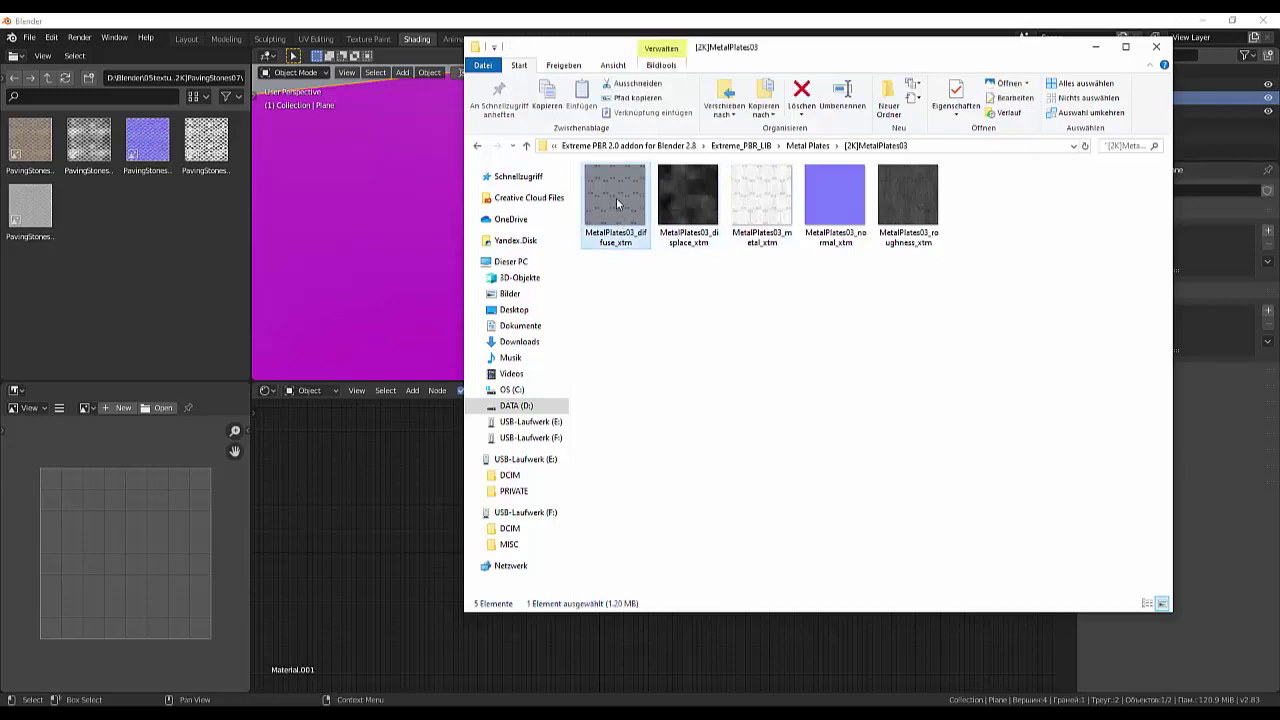
{"action": "mouse_move", "coordinate": [616, 202]}
{"action": "left_mouse_down"}
{"action": "mouse_move", "coordinate": [432, 477]}
{"action": "mouse_move", "coordinate": [393, 482]}
{"action": "left_mouse_up"}
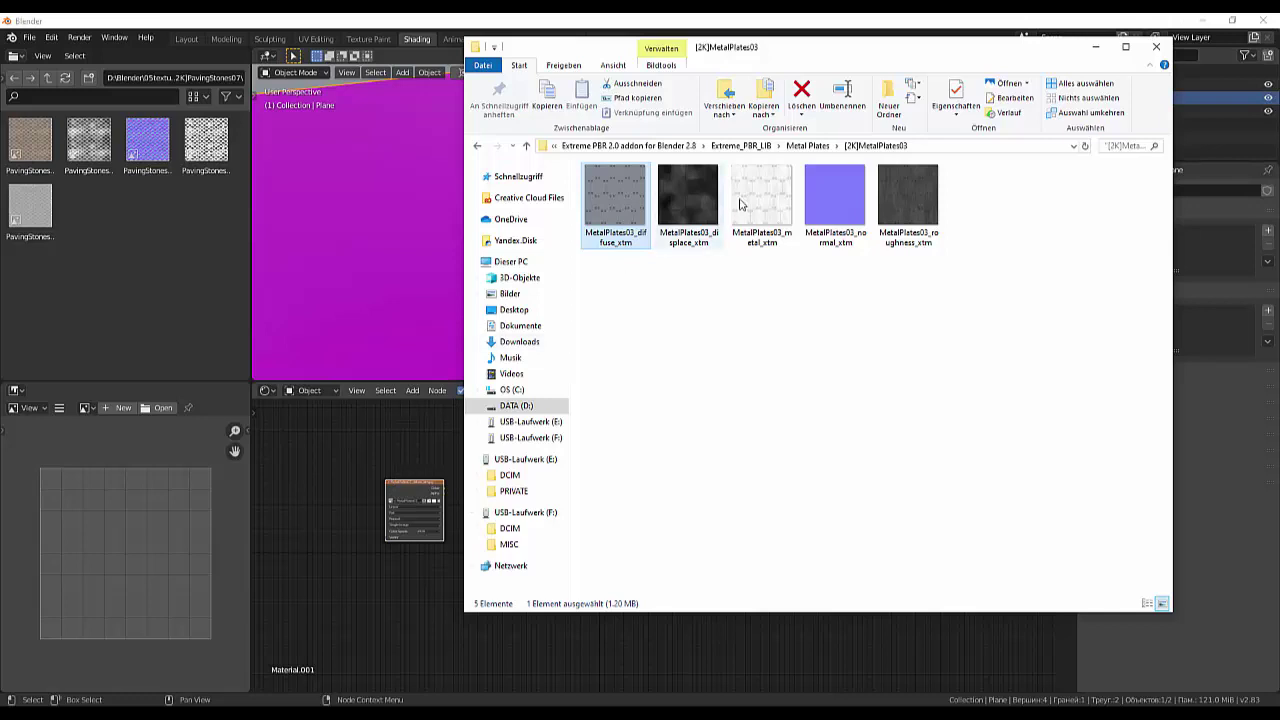
{"action": "left_click_drag", "start_coordinate": [740, 204], "coordinate": [423, 594]}
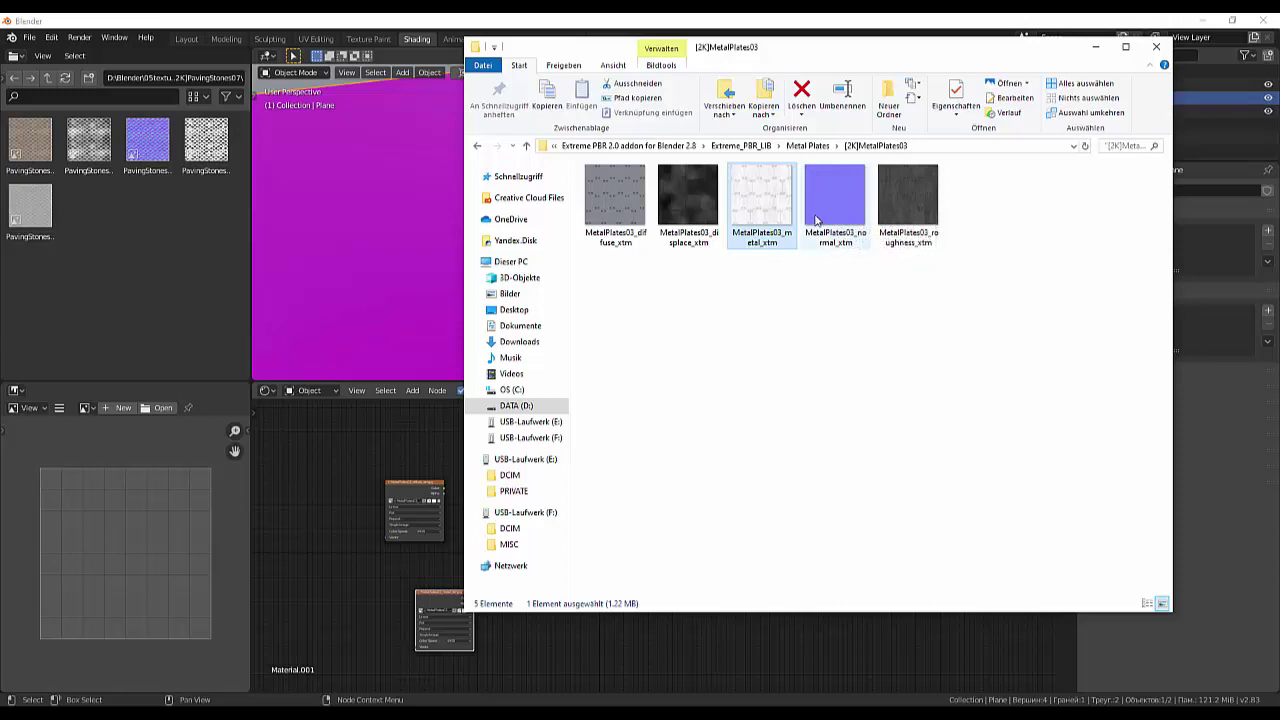
- Delete the metal map node and drag in the MetalPlates03 normal and roughness maps
{"action": "left_click", "coordinate": [441, 610]}
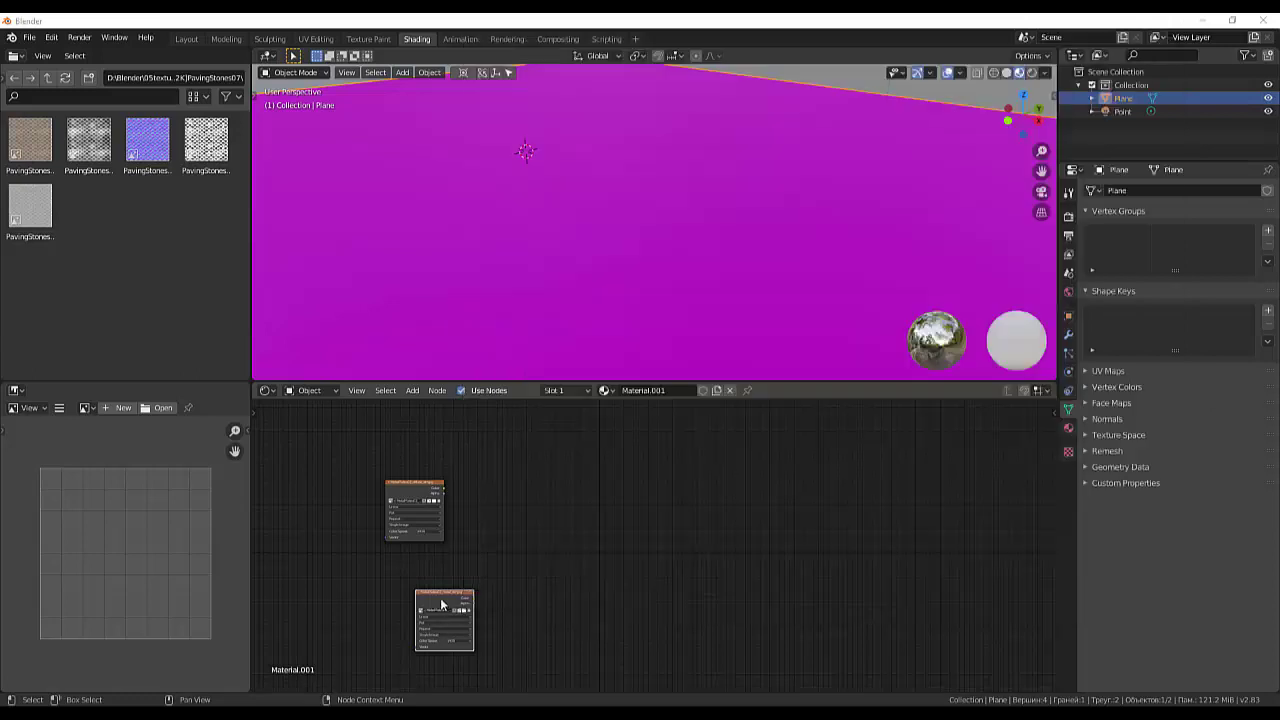
{"action": "key", "text": "x"}
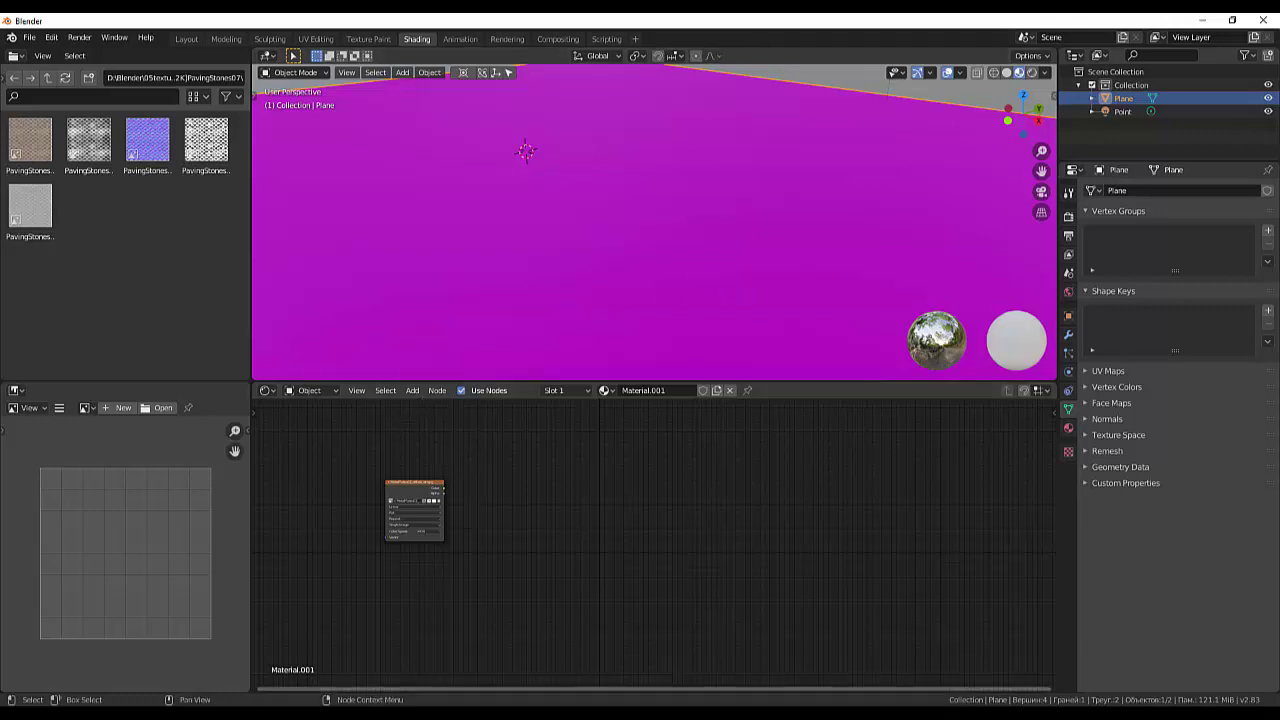
{"action": "left_click", "coordinate": [150, 660]}
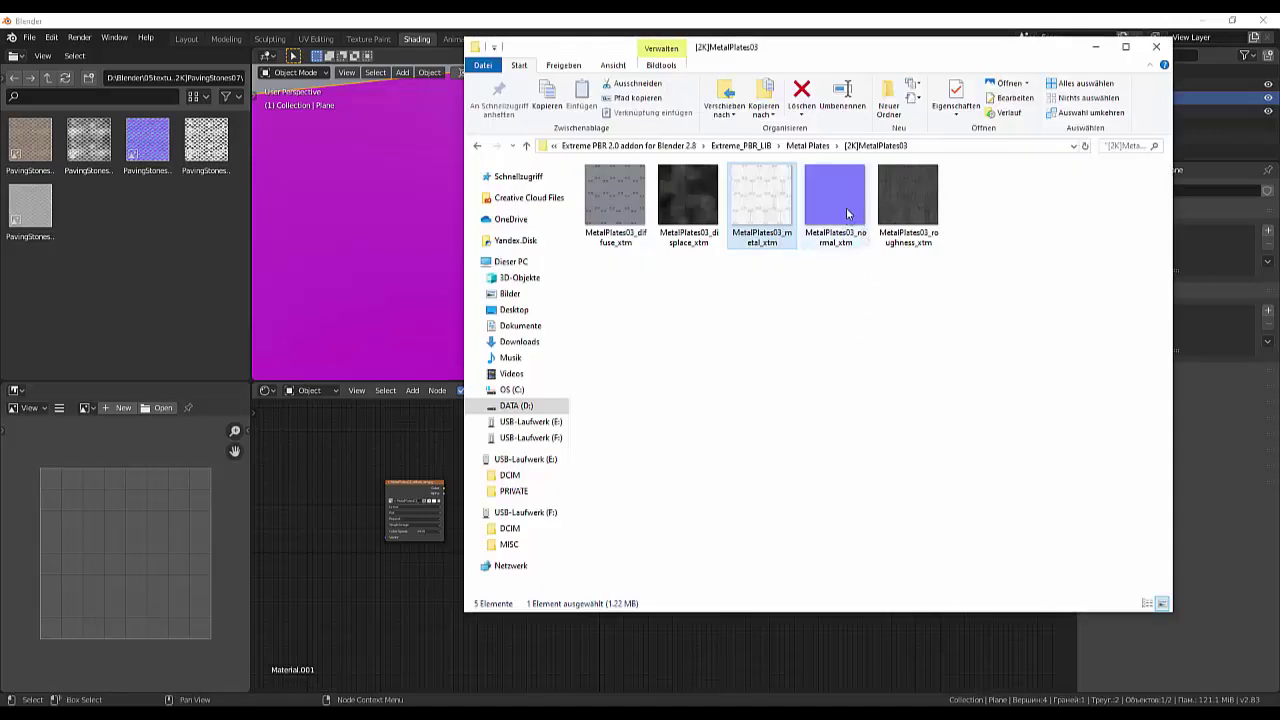
{"action": "mouse_move", "coordinate": [846, 207]}
{"action": "left_mouse_down"}
{"action": "mouse_move", "coordinate": [470, 522]}
{"action": "mouse_move", "coordinate": [334, 563]}
{"action": "left_mouse_up"}
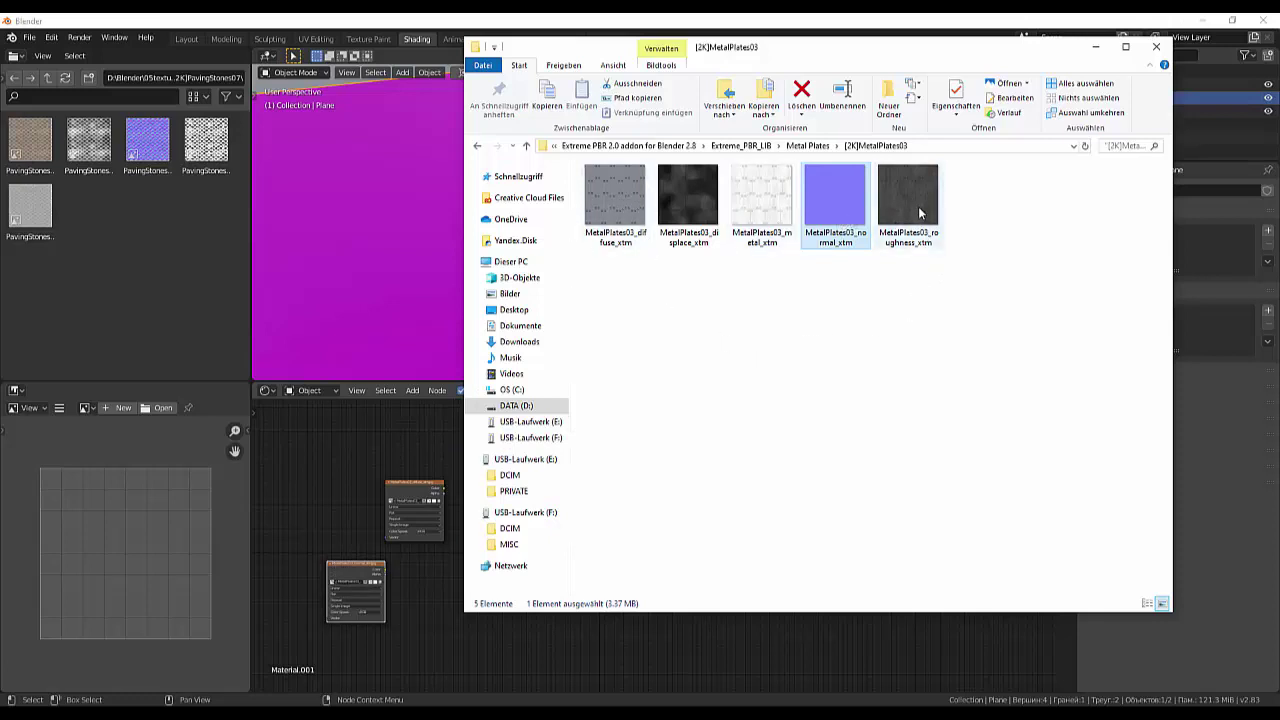
{"action": "mouse_move", "coordinate": [911, 204]}
{"action": "left_mouse_down"}
{"action": "mouse_move", "coordinate": [313, 478]}
{"action": "mouse_move", "coordinate": [315, 462]}
{"action": "left_mouse_up"}
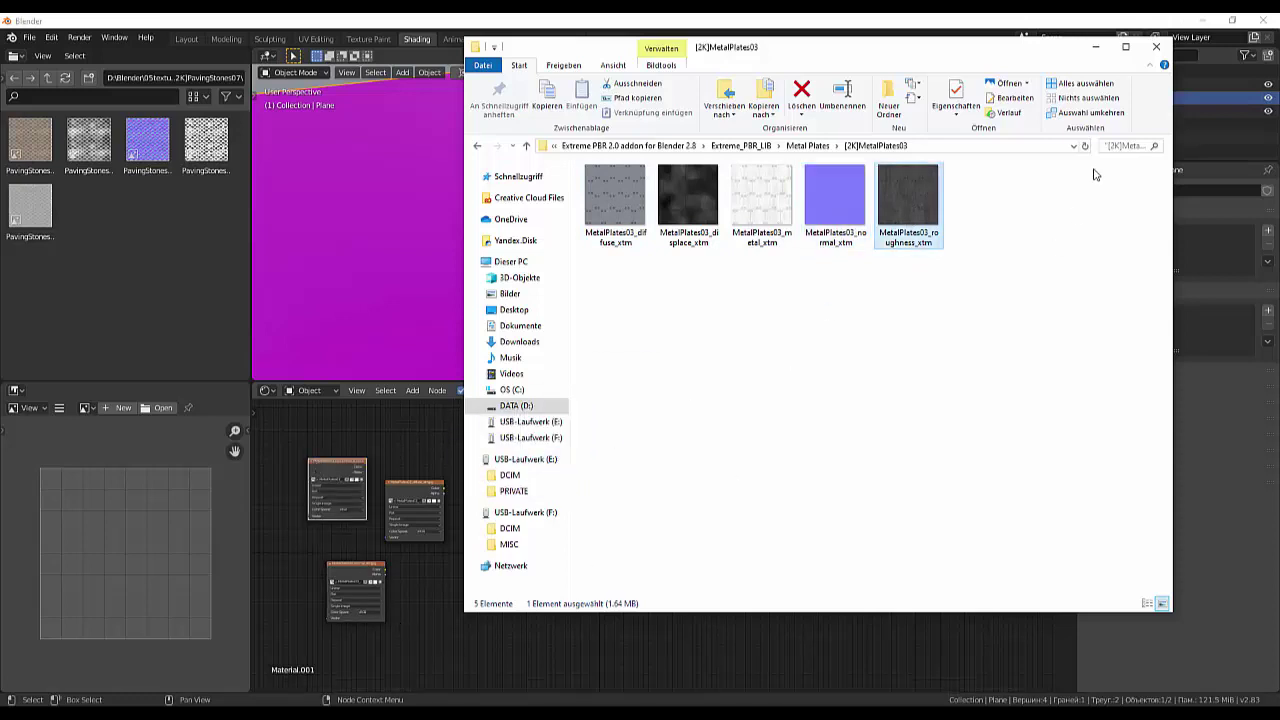
{"action": "left_click", "coordinate": [1156, 46]}
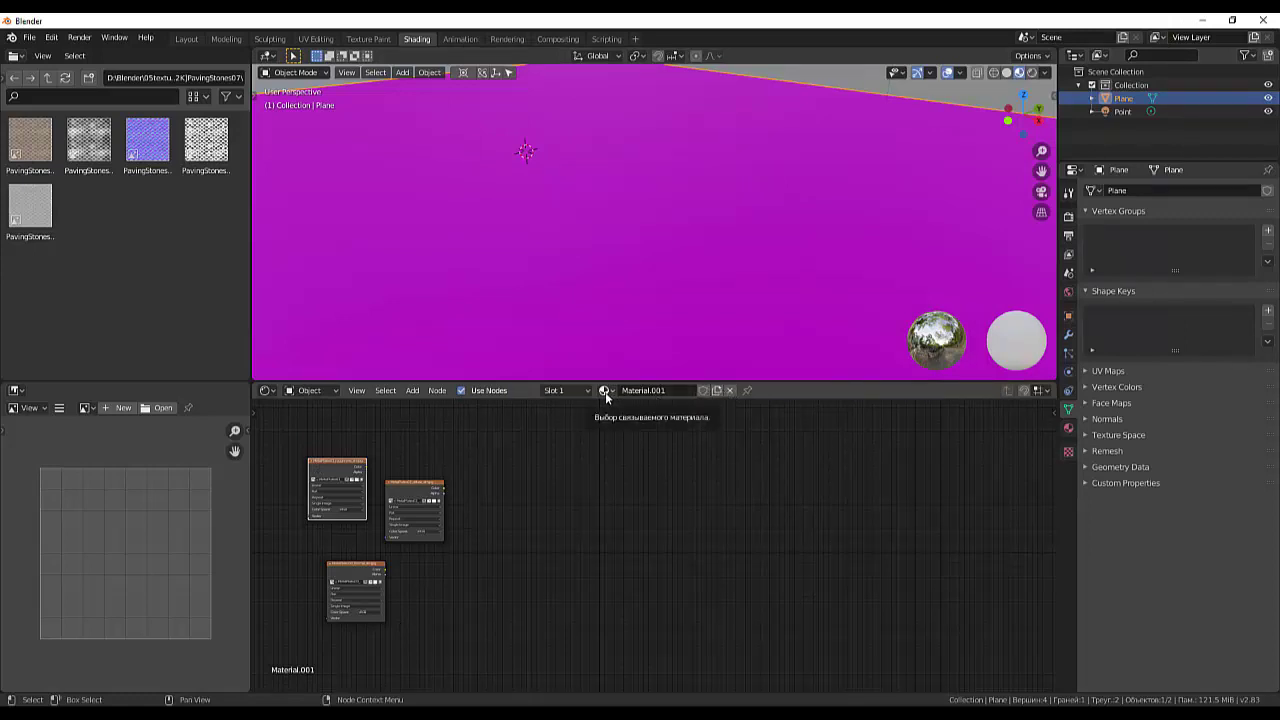
- Make the material a separate copy and delete its three image texture nodes
{"action": "left_click", "coordinate": [716, 391]}
{"action": "left_click_drag", "start_coordinate": [490, 448], "coordinate": [311, 644]}
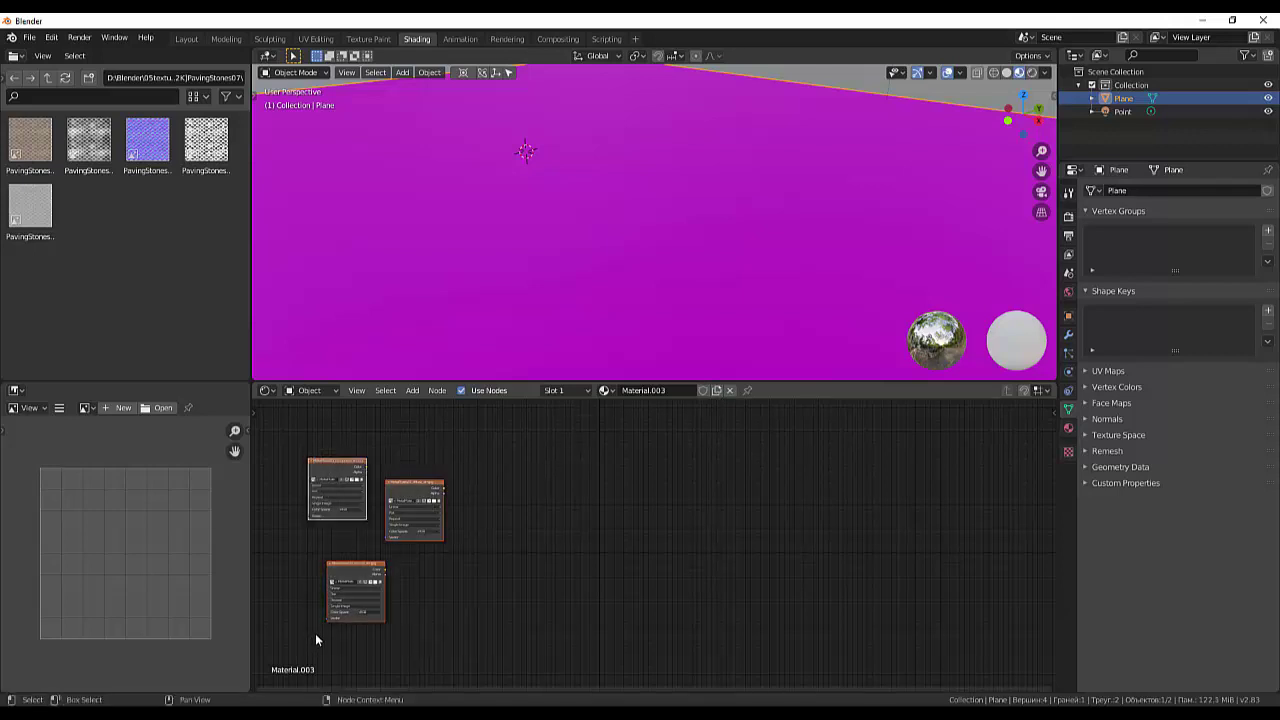
{"action": "key", "text": "Delete"}
- Unlink the material, create a new Material.004, and move its BSDF and Output nodes
{"action": "left_click", "coordinate": [613, 390]}
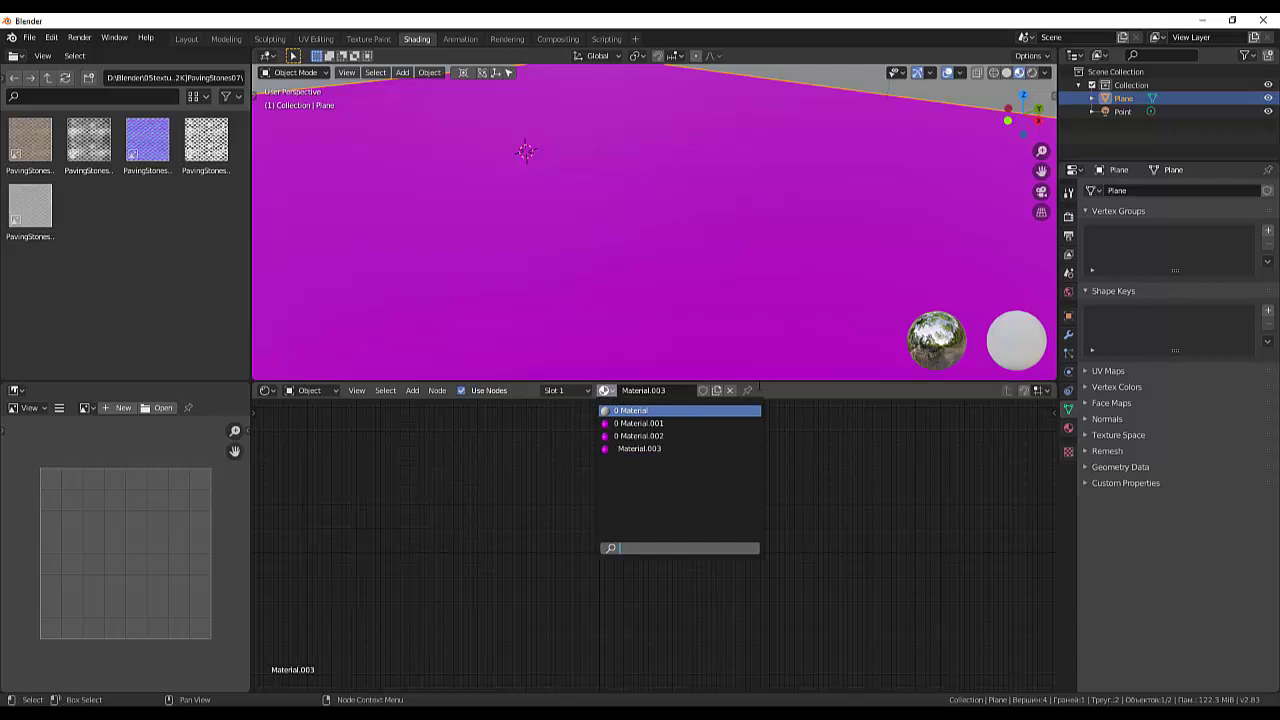
{"action": "left_click", "coordinate": [731, 390]}
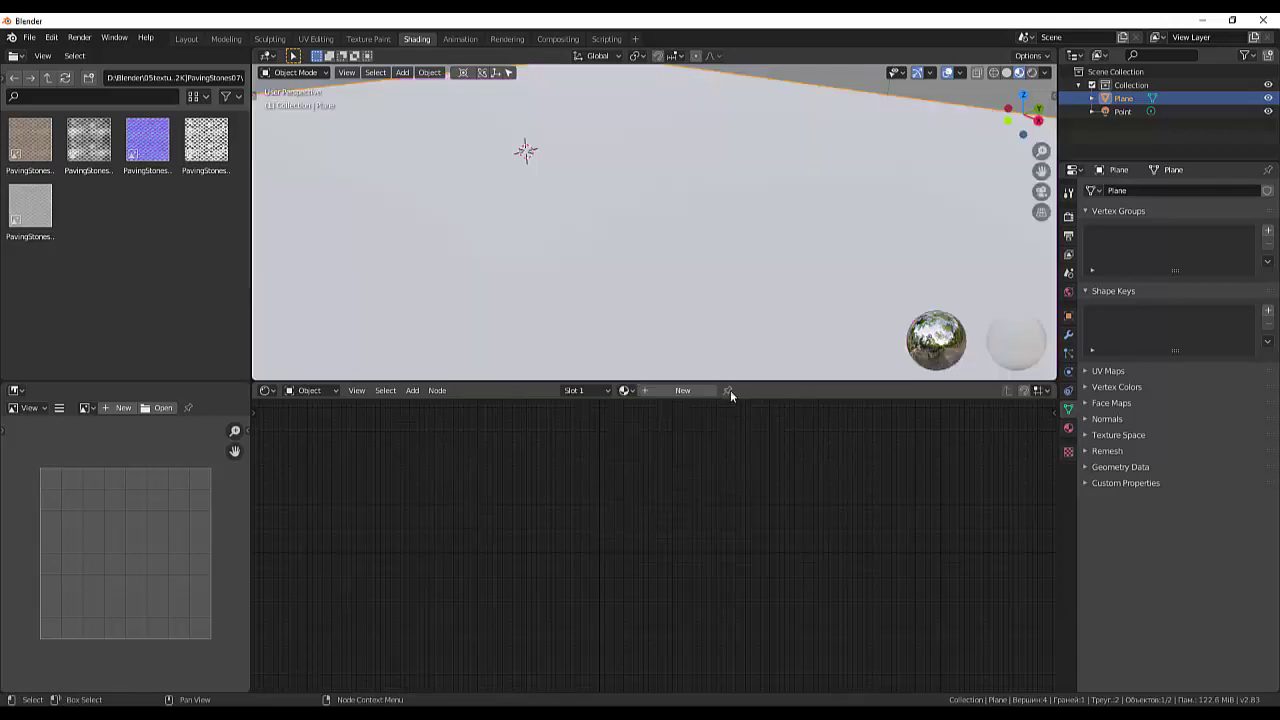
{"action": "left_click", "coordinate": [672, 391]}
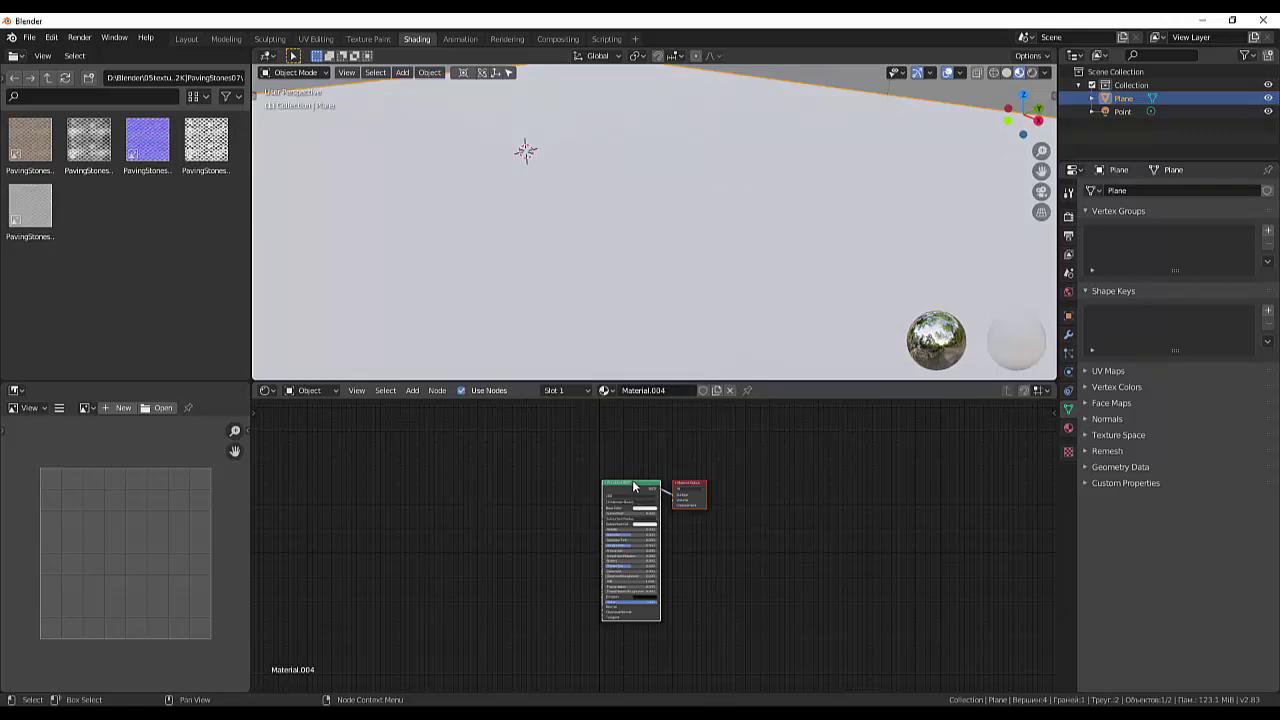
{"action": "mouse_move", "coordinate": [632, 480]}
{"action": "left_mouse_down"}
{"action": "mouse_move", "coordinate": [653, 449]}
{"action": "mouse_move", "coordinate": [882, 461]}
{"action": "left_mouse_up"}
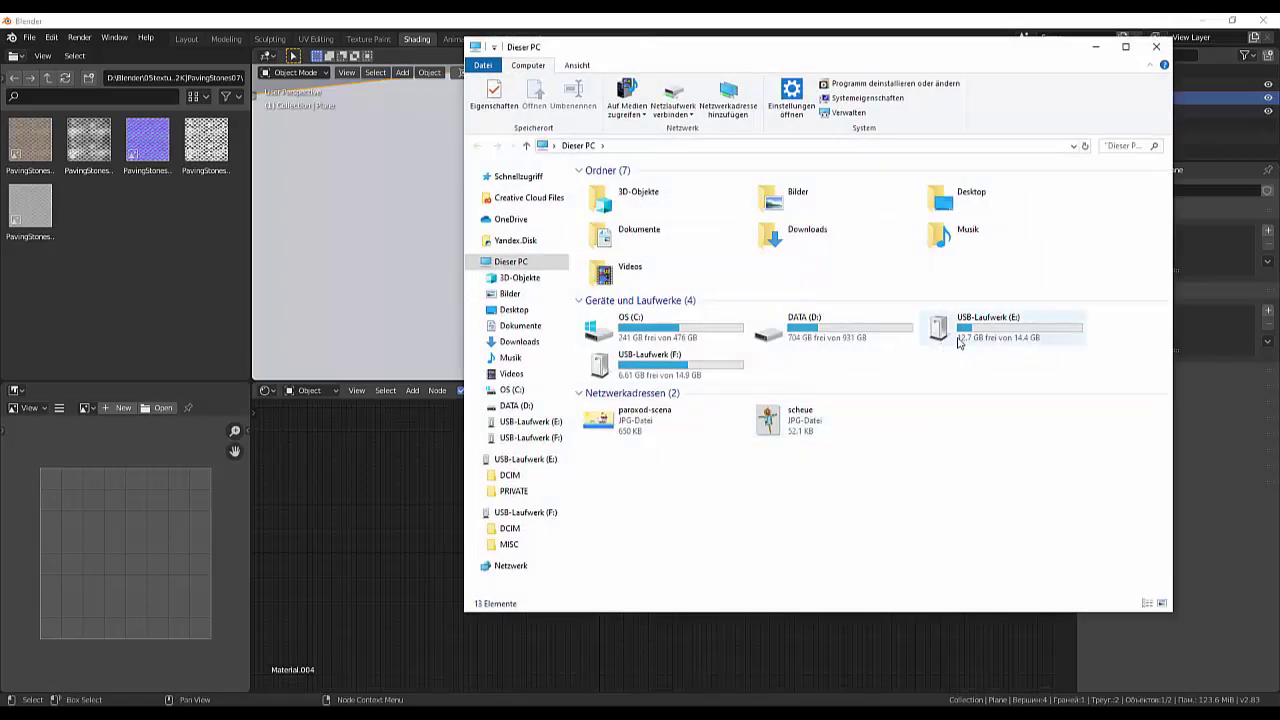
- Browse DATA (D:) > Blender > 05texture > Extreme PBR folders to Extreme_PBR_LIB
{"action": "double_click", "coordinate": [800, 330]}
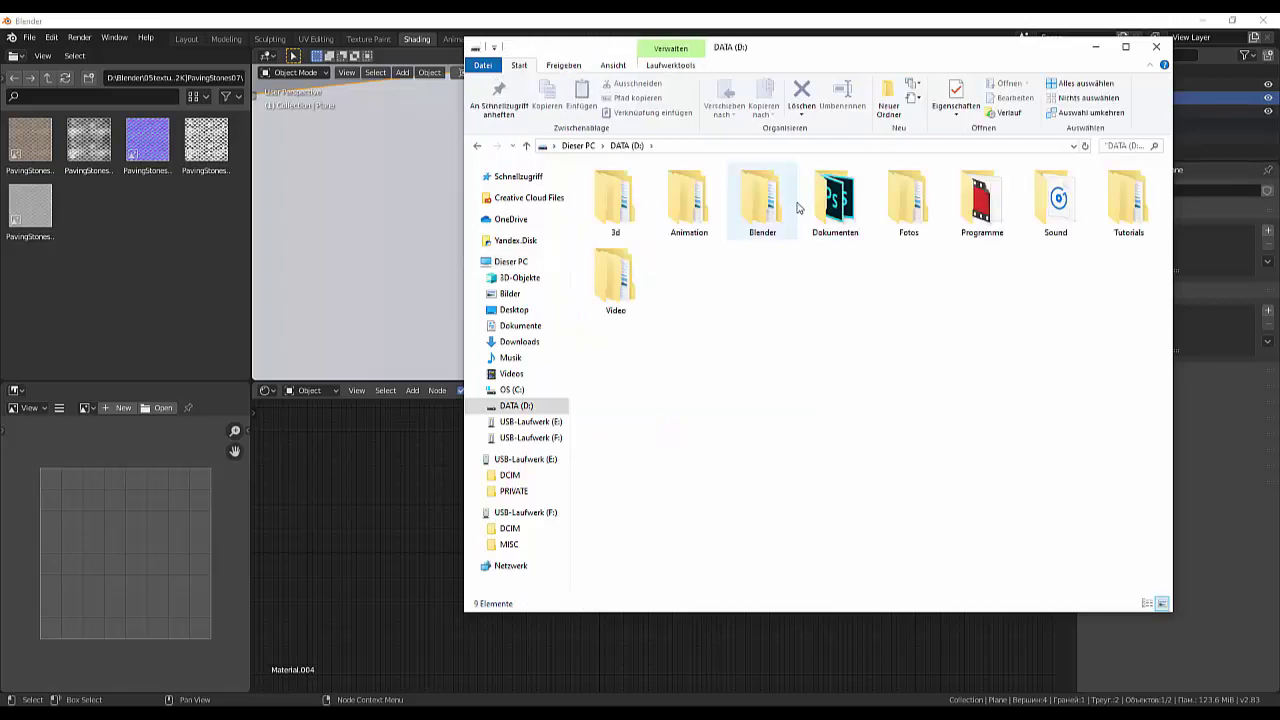
{"action": "left_click", "coordinate": [1135, 217]}
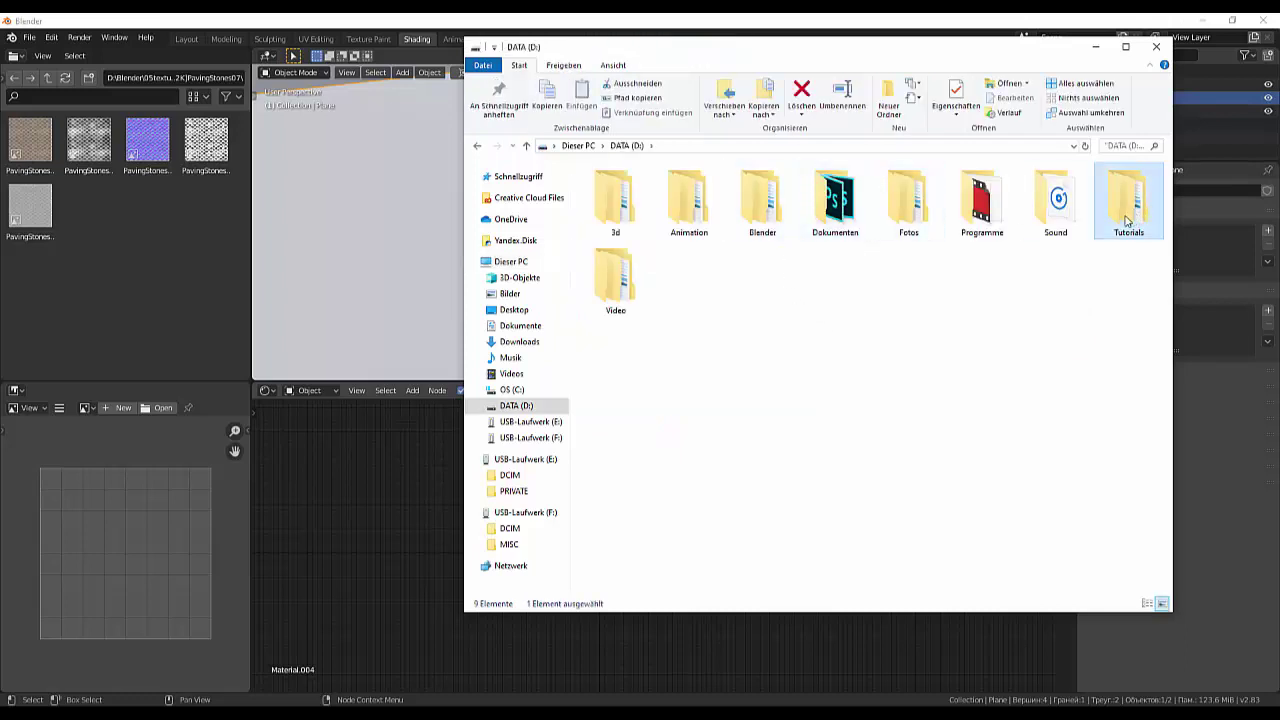
{"action": "double_click", "coordinate": [765, 208]}
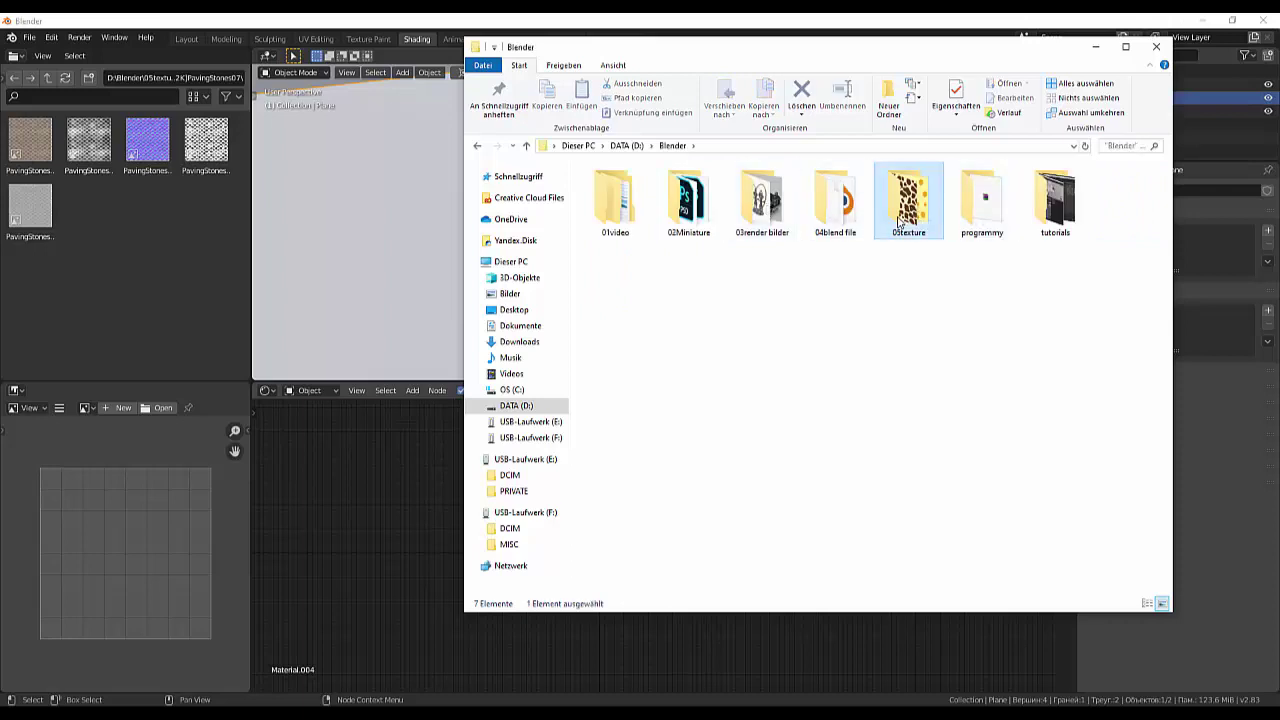
{"action": "double_click", "coordinate": [908, 205]}
{"action": "left_click", "coordinate": [622, 212]}
{"action": "double_click", "coordinate": [622, 212]}
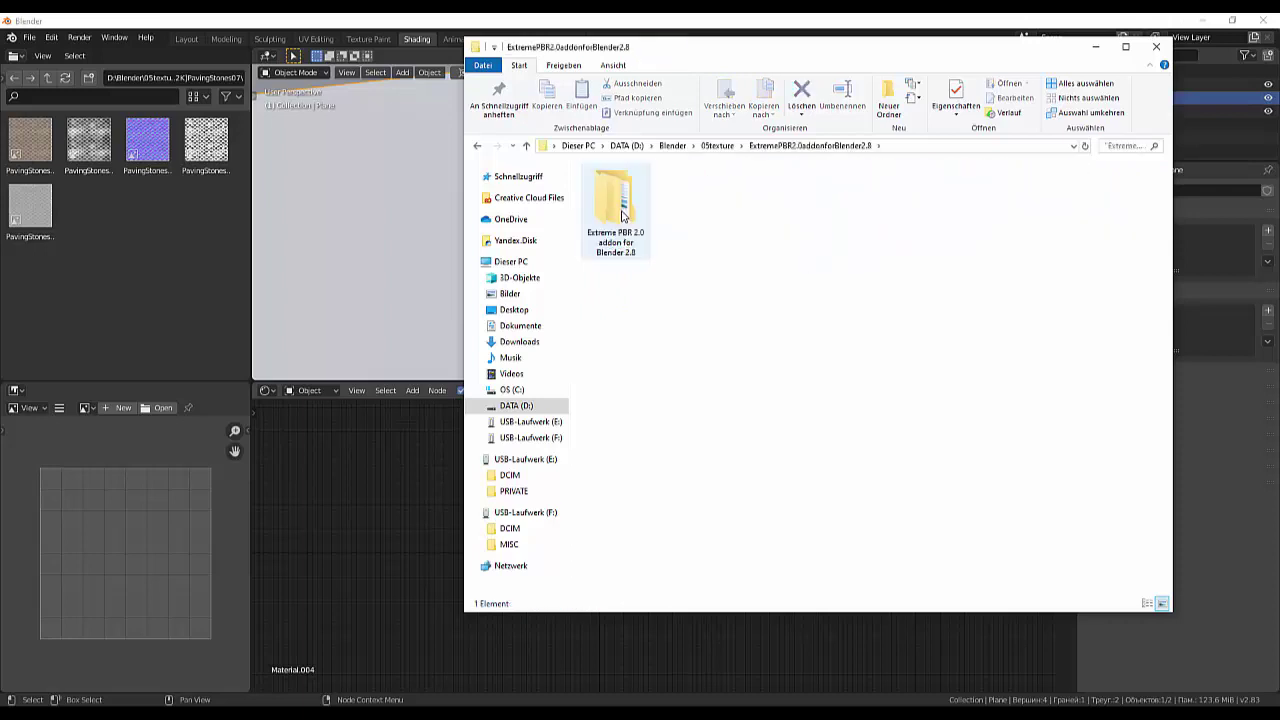
{"action": "double_click", "coordinate": [622, 214]}
{"action": "double_click", "coordinate": [697, 216]}
{"action": "double_click", "coordinate": [697, 216]}
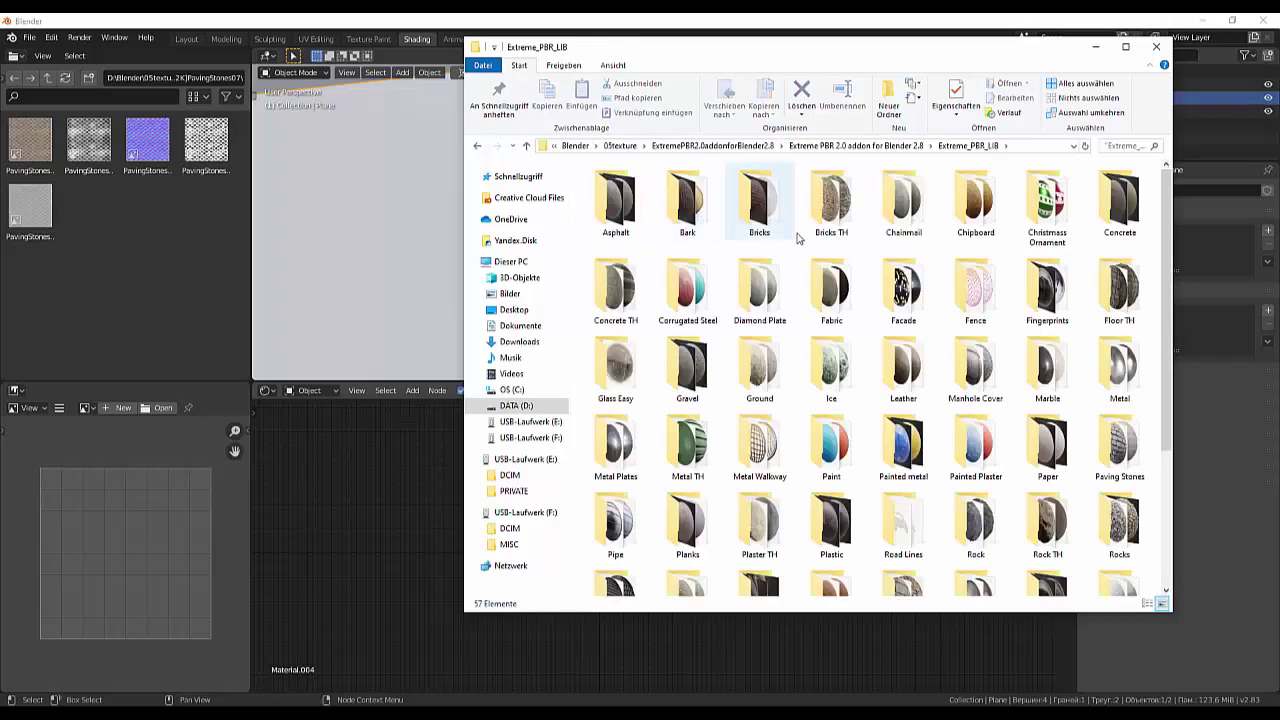
{"action": "scroll", "coordinate": [880, 295], "scroll_direction": "down", "scroll_amount": 5}
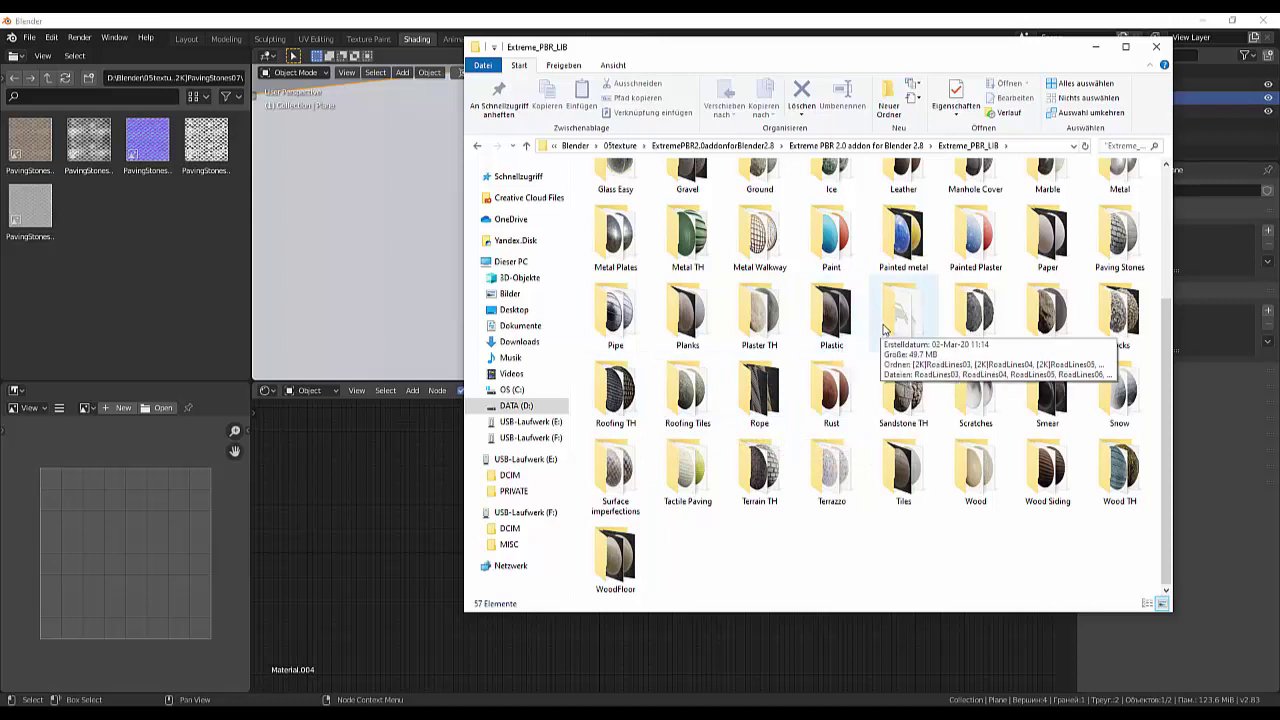
- Open the Metal Plates > [2K]MetalPlates03 texture folder
{"action": "double_click", "coordinate": [1124, 180]}
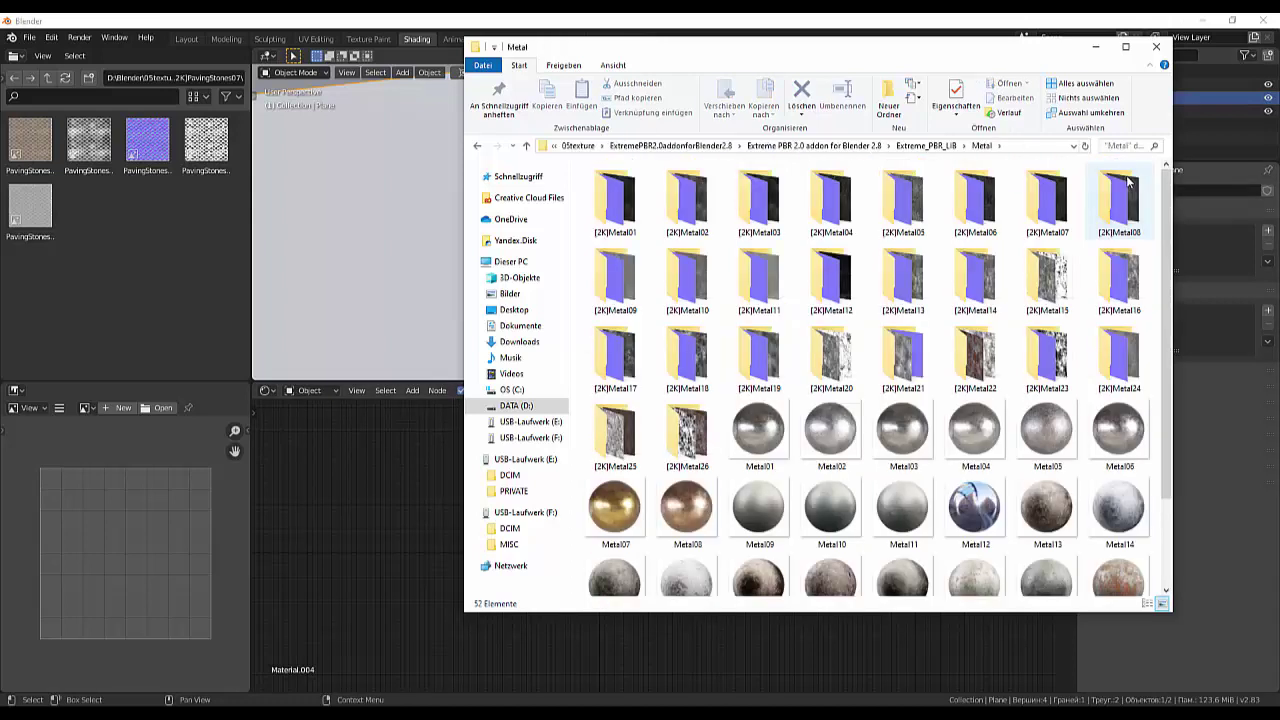
{"action": "scroll", "coordinate": [955, 340], "scroll_direction": "down", "scroll_amount": 1}
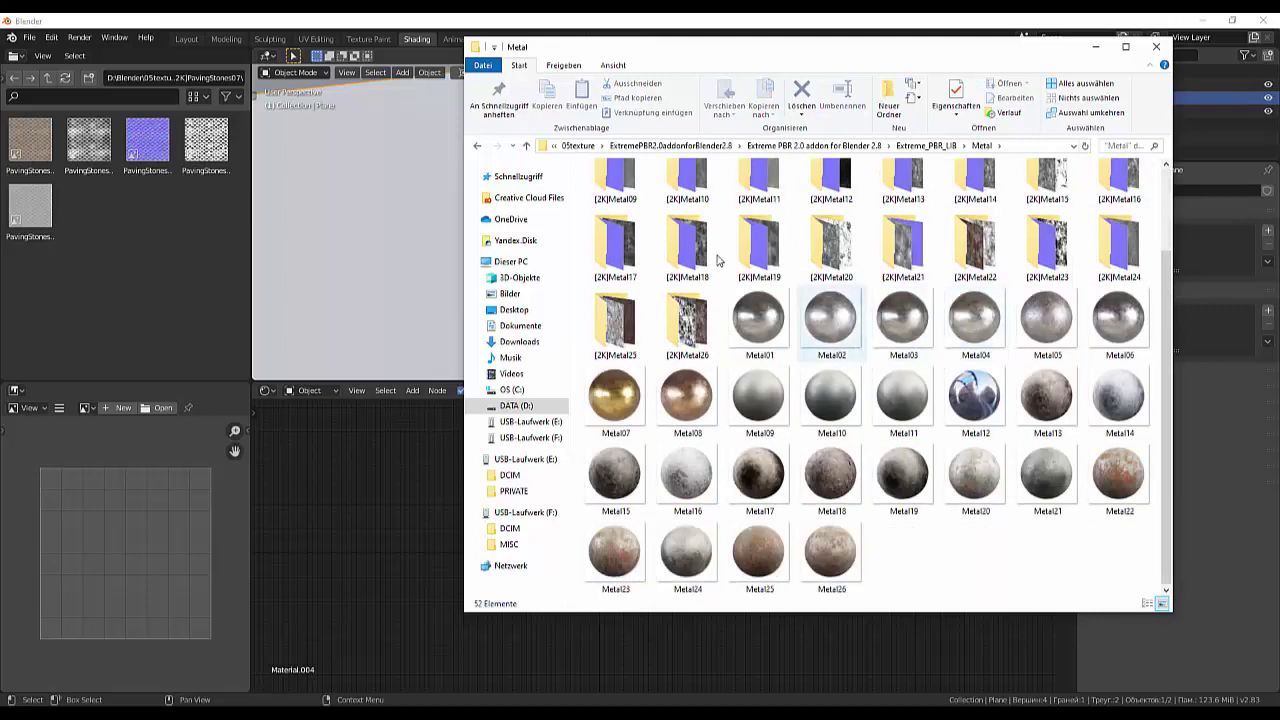
{"action": "left_click", "coordinate": [477, 145]}
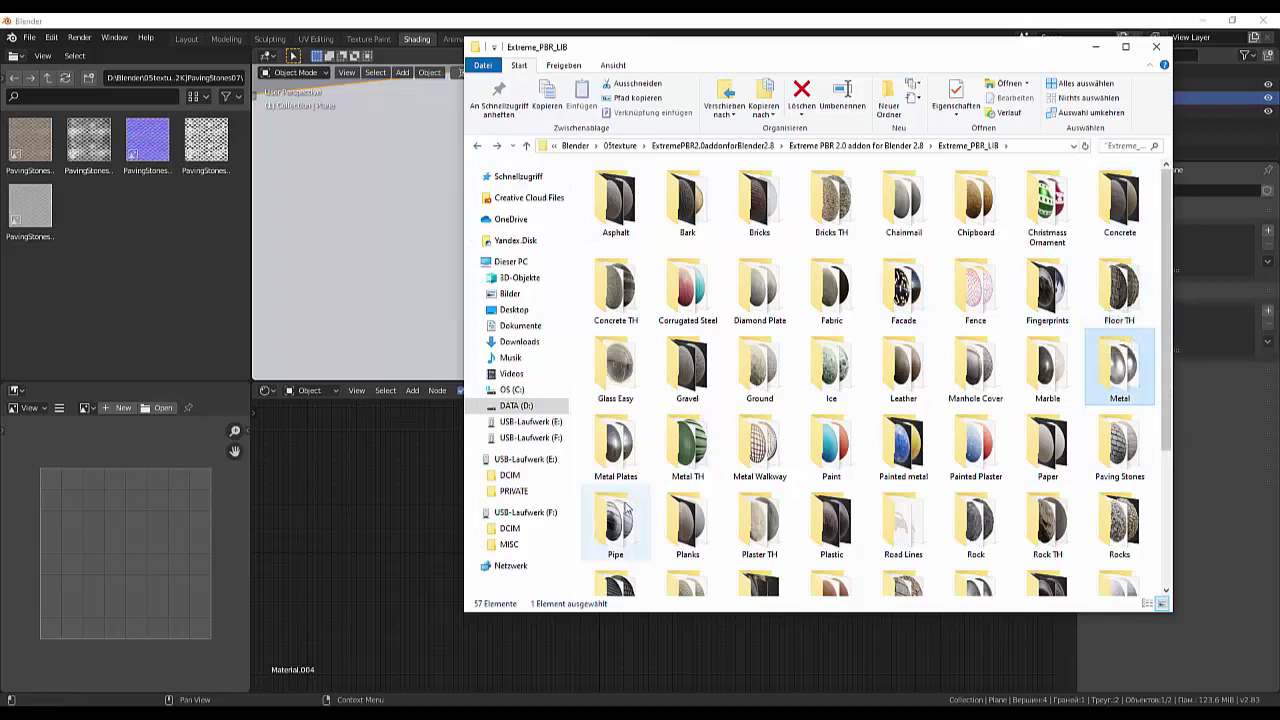
{"action": "double_click", "coordinate": [621, 476]}
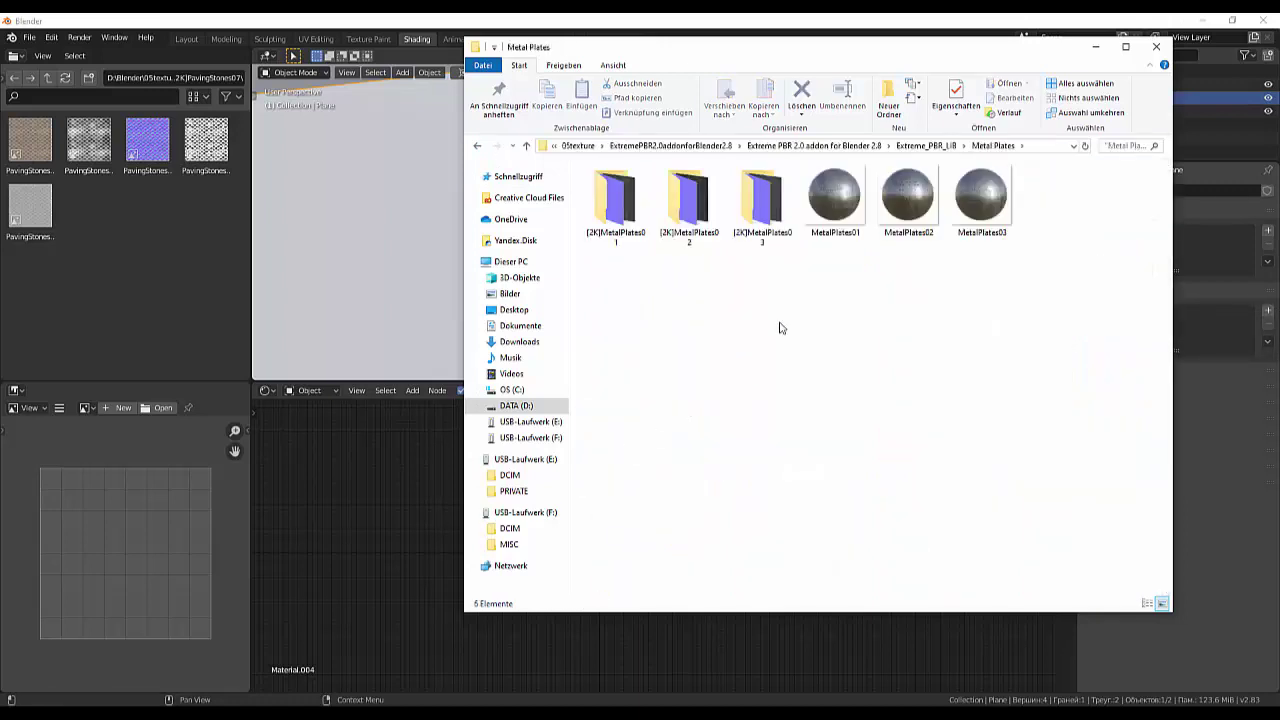
{"action": "double_click", "coordinate": [753, 203]}
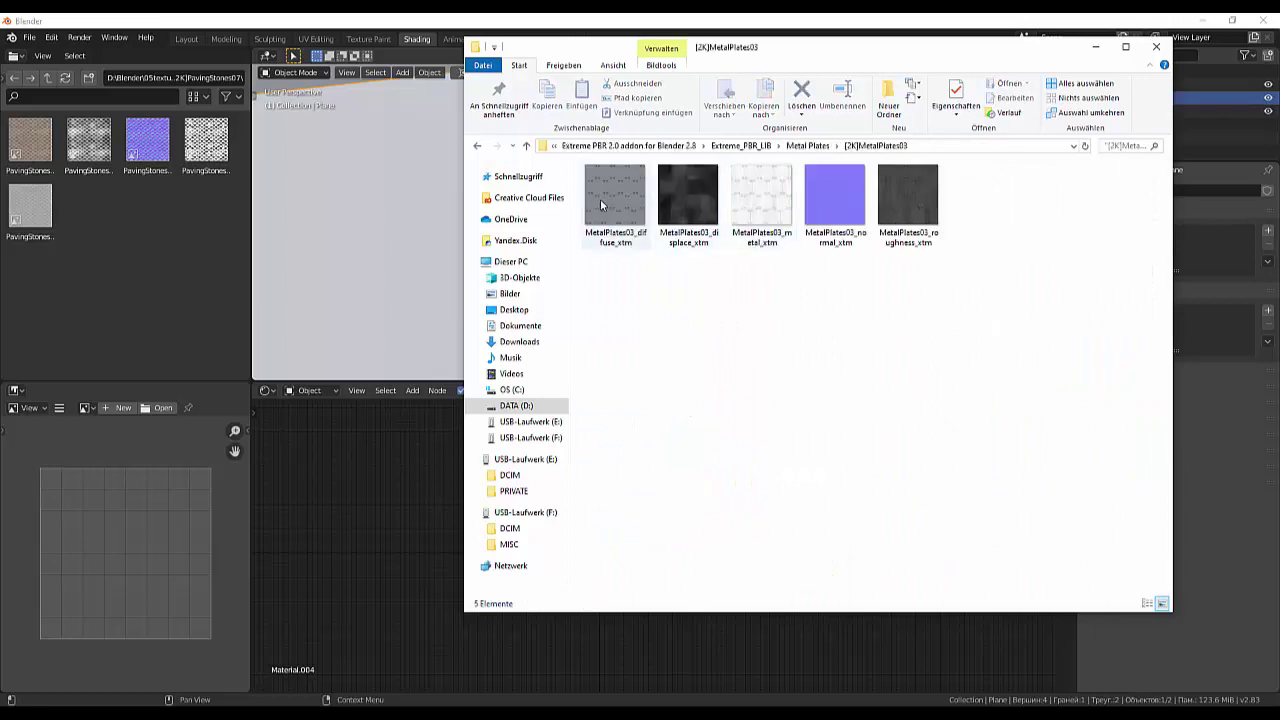
- Select the MetalPlates03 diffuse and normal-map textures in the folder
{"action": "left_click", "coordinate": [617, 200]}
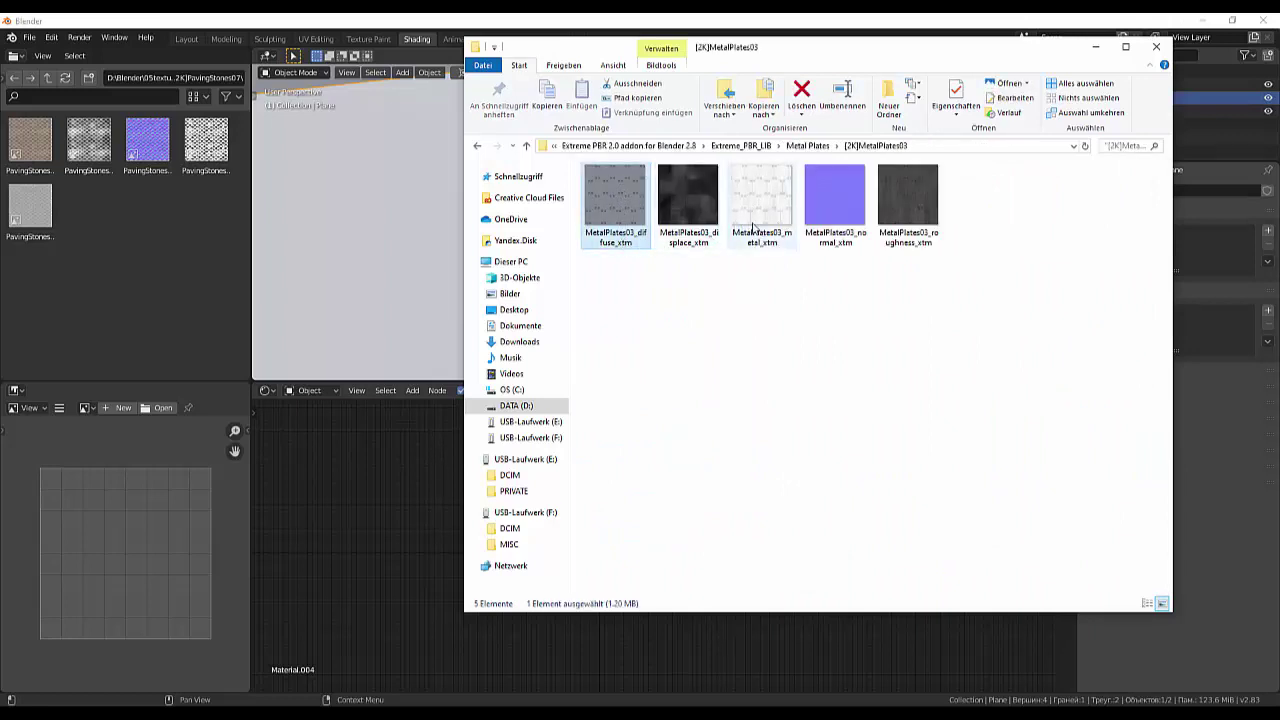
{"action": "left_click", "coordinate": [833, 209], "text": "shift"}
{"action": "left_click", "coordinate": [915, 208], "text": "shift"}
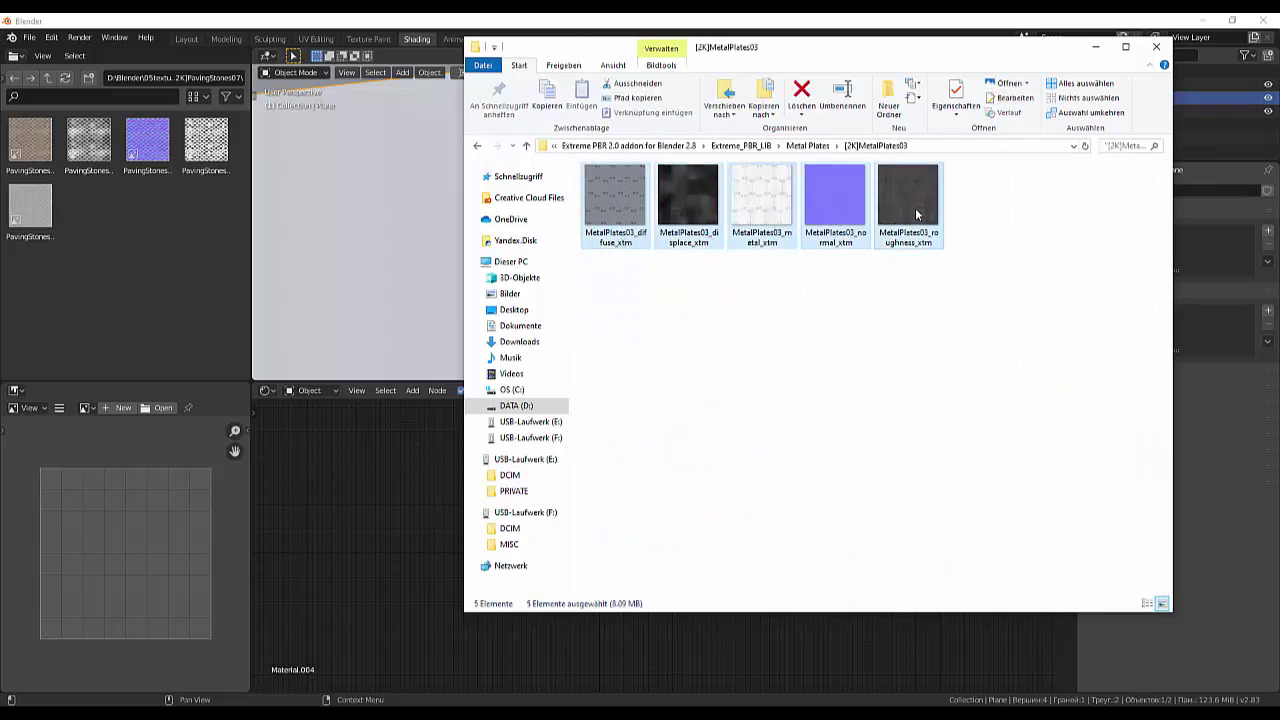
{"action": "left_click", "coordinate": [915, 235]}
{"action": "left_click", "coordinate": [830, 238]}
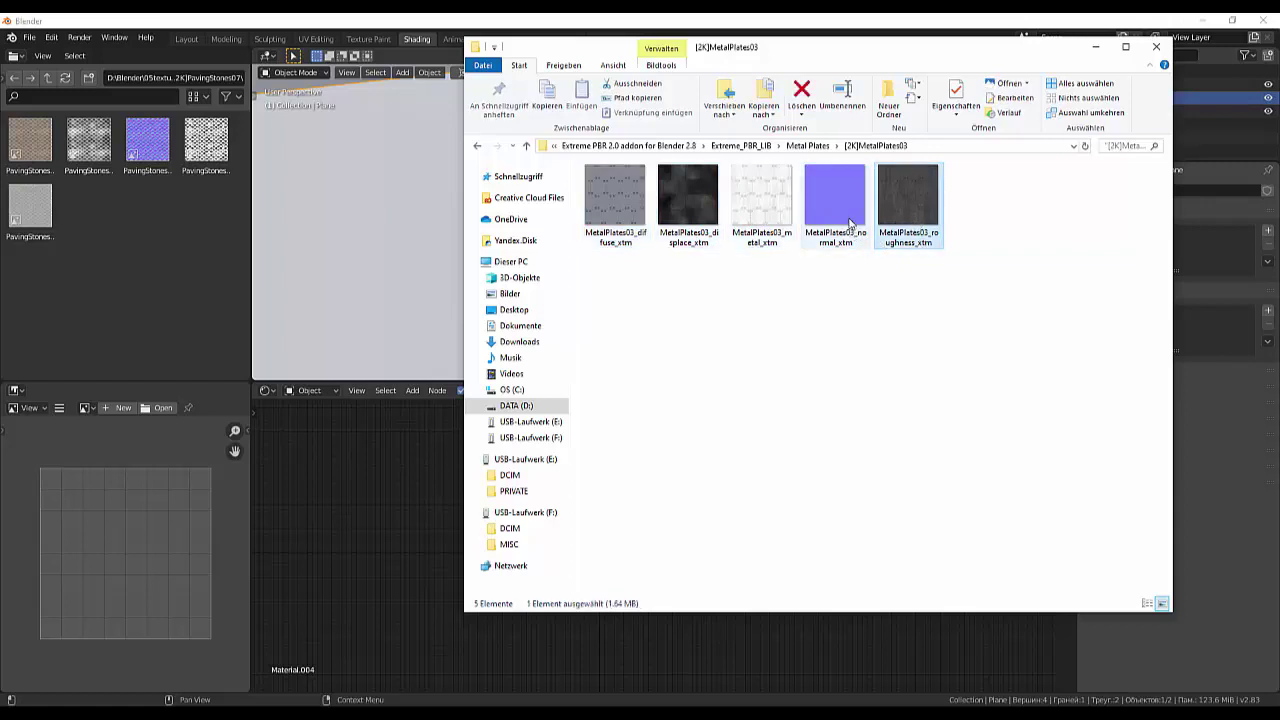
{"action": "left_click", "coordinate": [620, 222], "text": "ctrl"}
- Drag the diffuse, normal and roughness textures into Blender as image nodes, then minimize Explorer
{"action": "left_click_drag", "start_coordinate": [620, 216], "coordinate": [378, 492]}
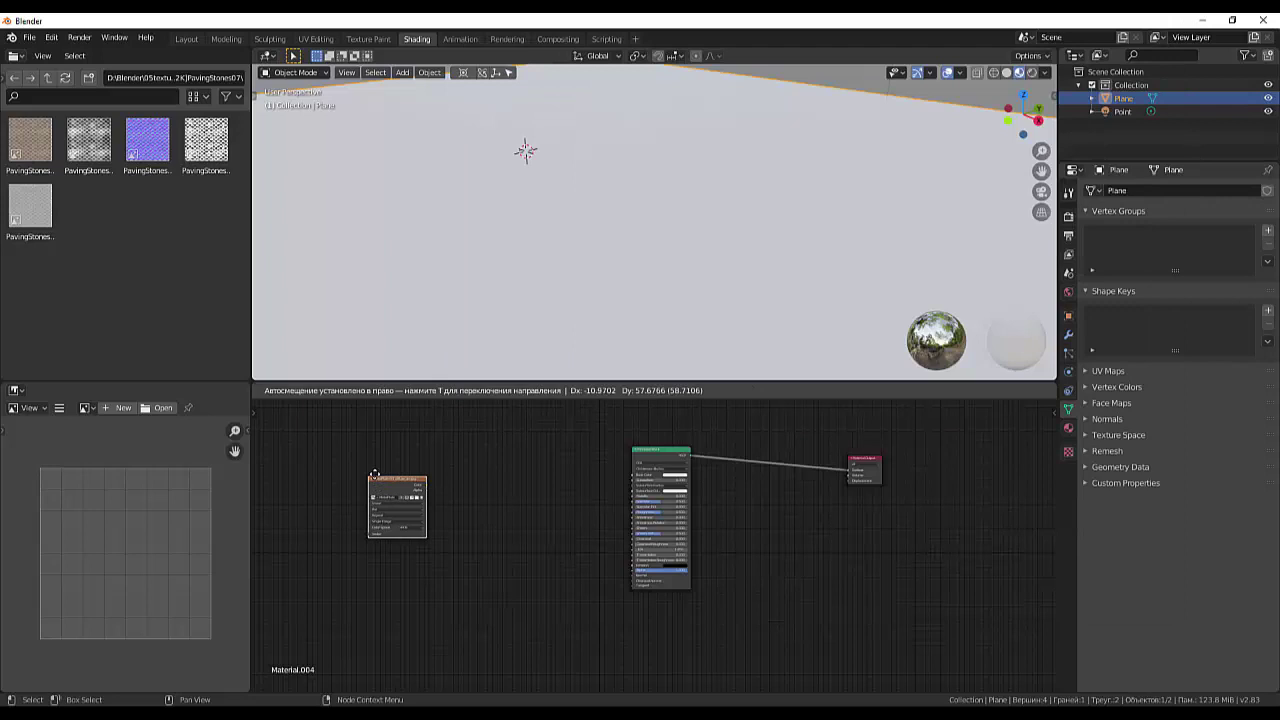
{"action": "left_click", "coordinate": [375, 462]}
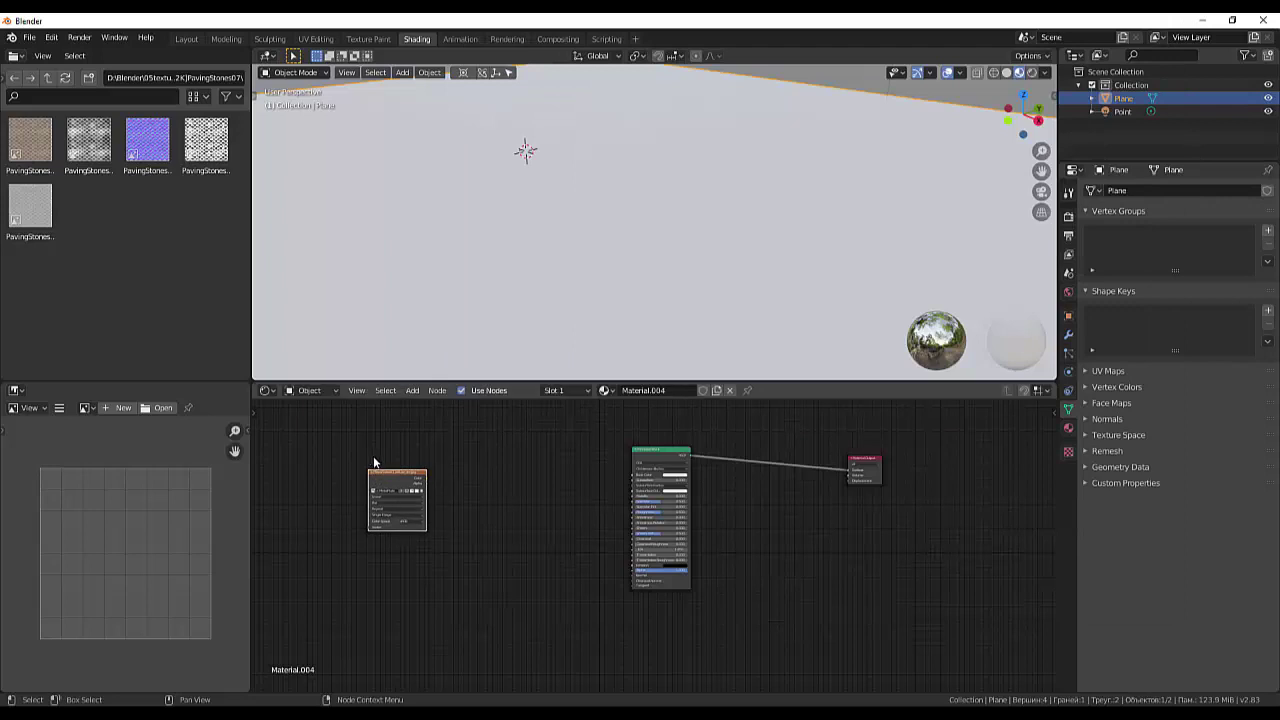
{"action": "key", "text": "alt+Tab"}
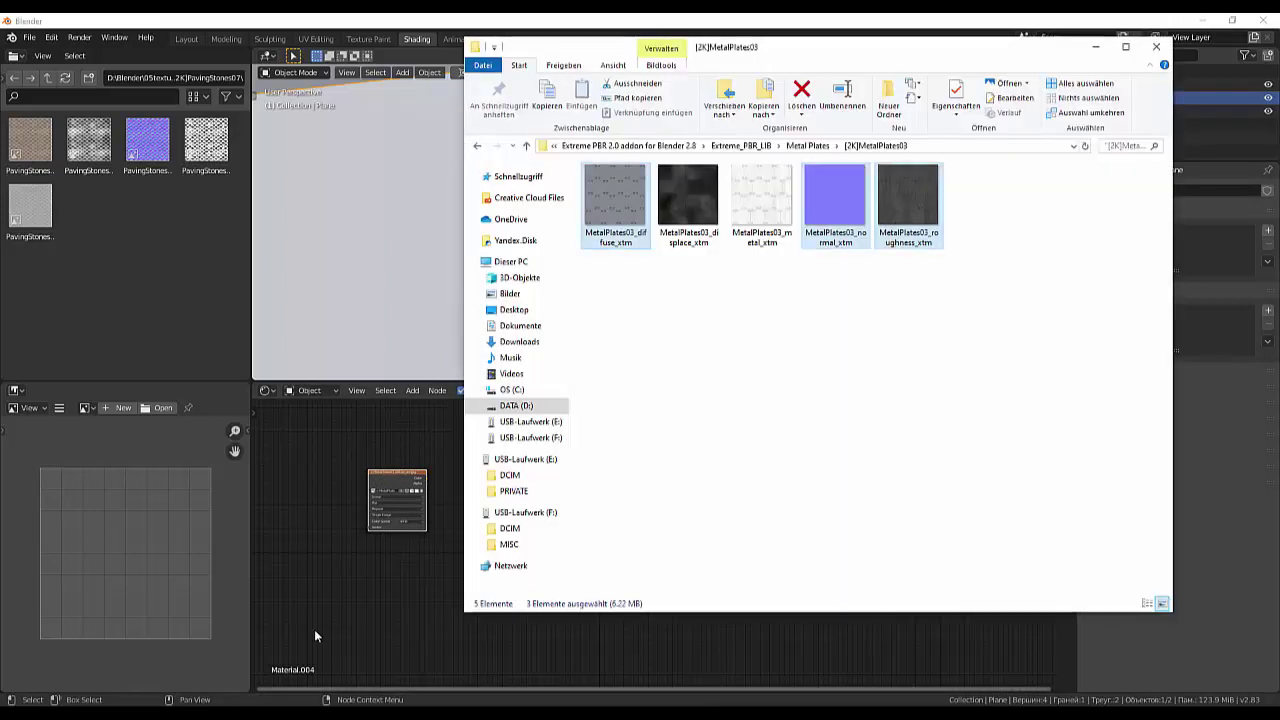
{"action": "left_click", "coordinate": [888, 241], "text": "ctrl"}
{"action": "left_click", "coordinate": [827, 211]}
{"action": "mouse_move", "coordinate": [827, 211]}
{"action": "left_mouse_down"}
{"action": "mouse_move", "coordinate": [364, 616]}
{"action": "mouse_move", "coordinate": [378, 595]}
{"action": "left_mouse_up"}
{"action": "left_click", "coordinate": [920, 204]}
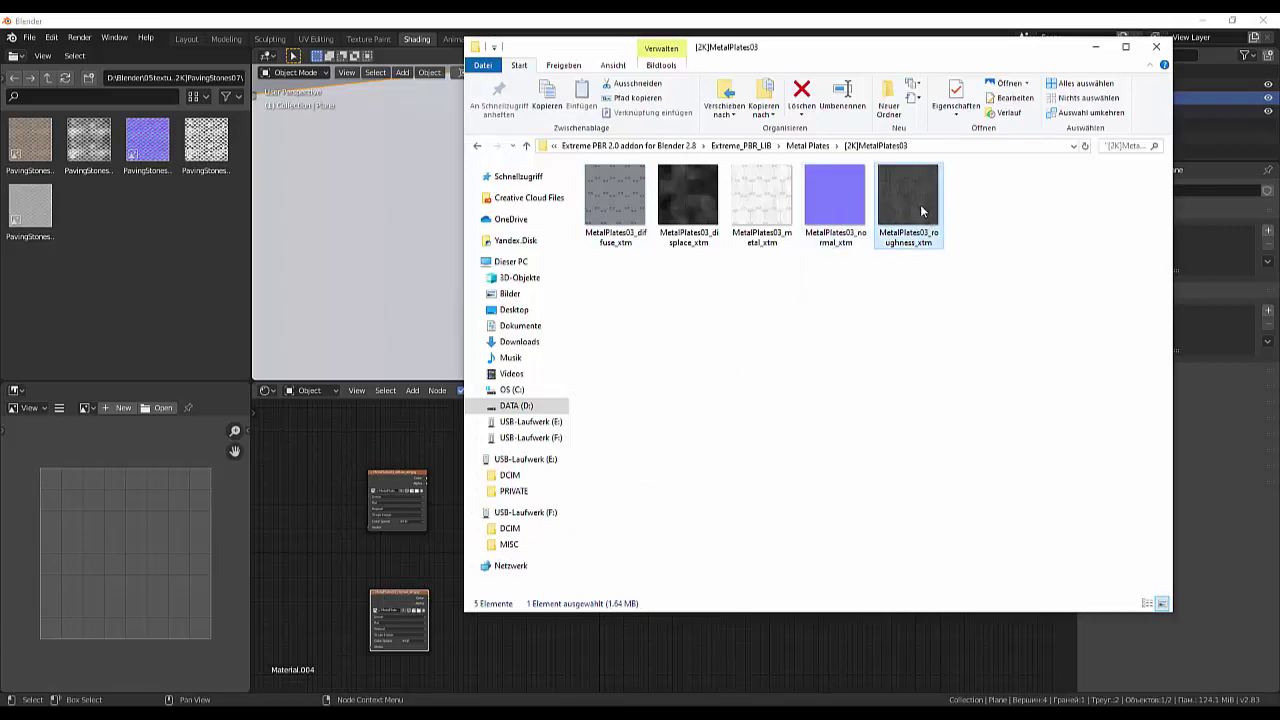
{"action": "left_click_drag", "start_coordinate": [530, 684], "coordinate": [542, 651]}
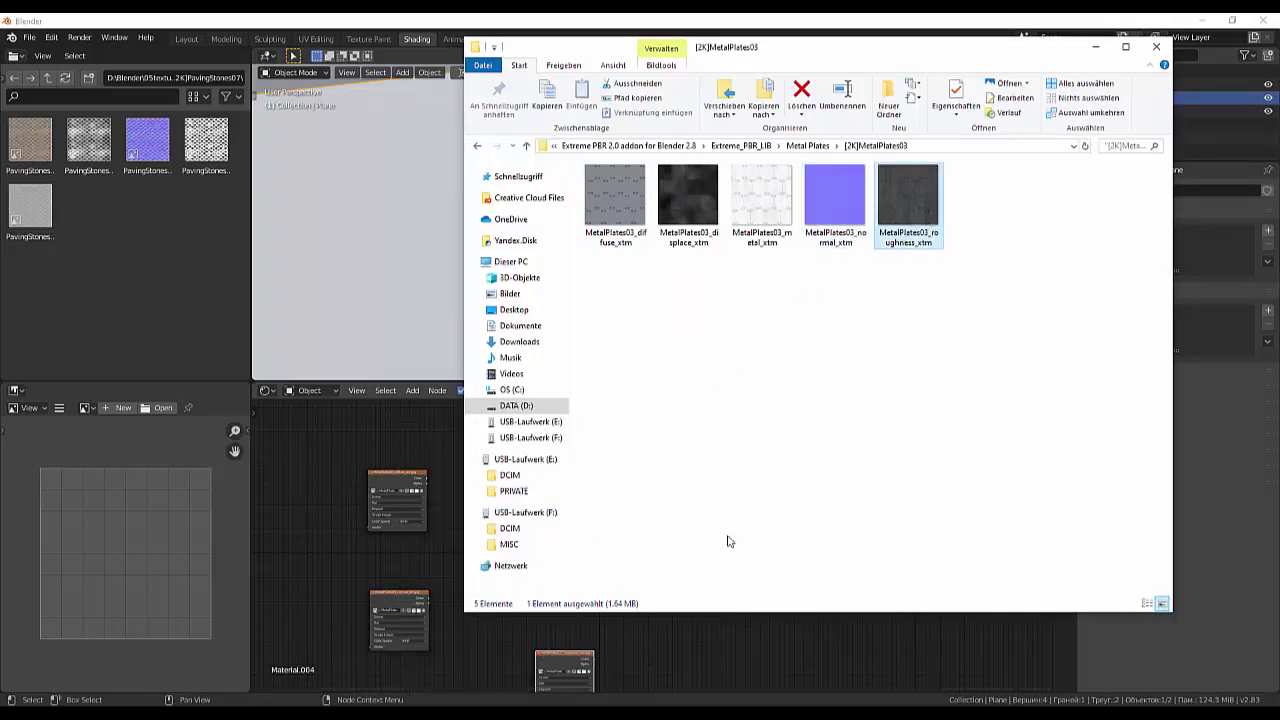
{"action": "left_click", "coordinate": [1096, 55]}
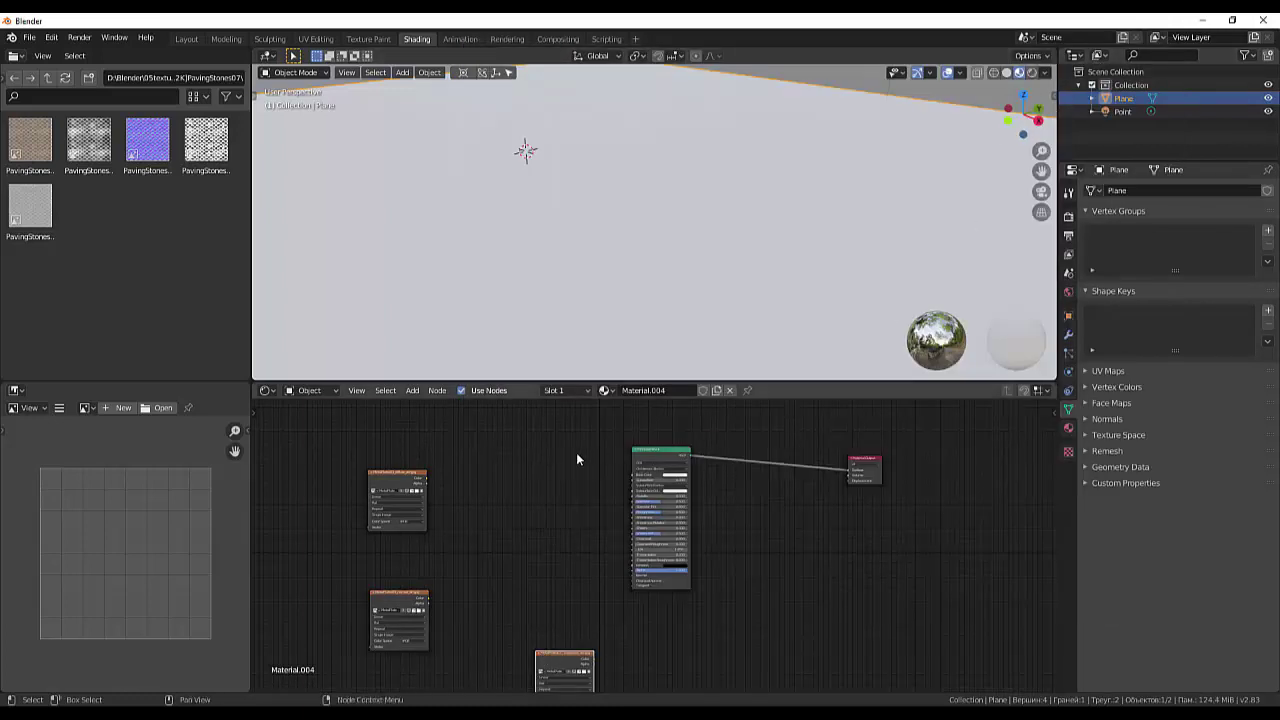
- Position the diffuse image node and link its Color to the Principled BSDF Base Color
{"action": "left_click_drag", "start_coordinate": [390, 478], "coordinate": [497, 446]}
{"action": "scroll", "coordinate": [663, 205], "scroll_direction": "down", "scroll_amount": 2}
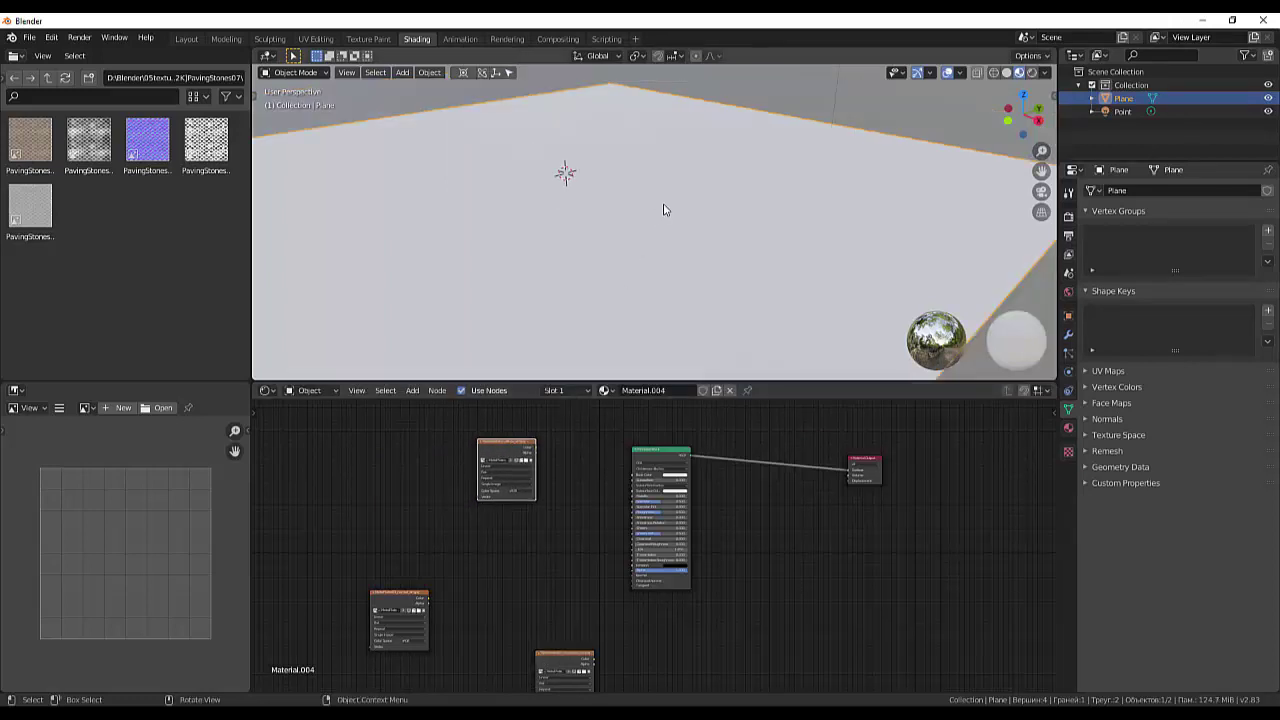
{"action": "scroll", "coordinate": [673, 197], "scroll_direction": "down", "scroll_amount": 3}
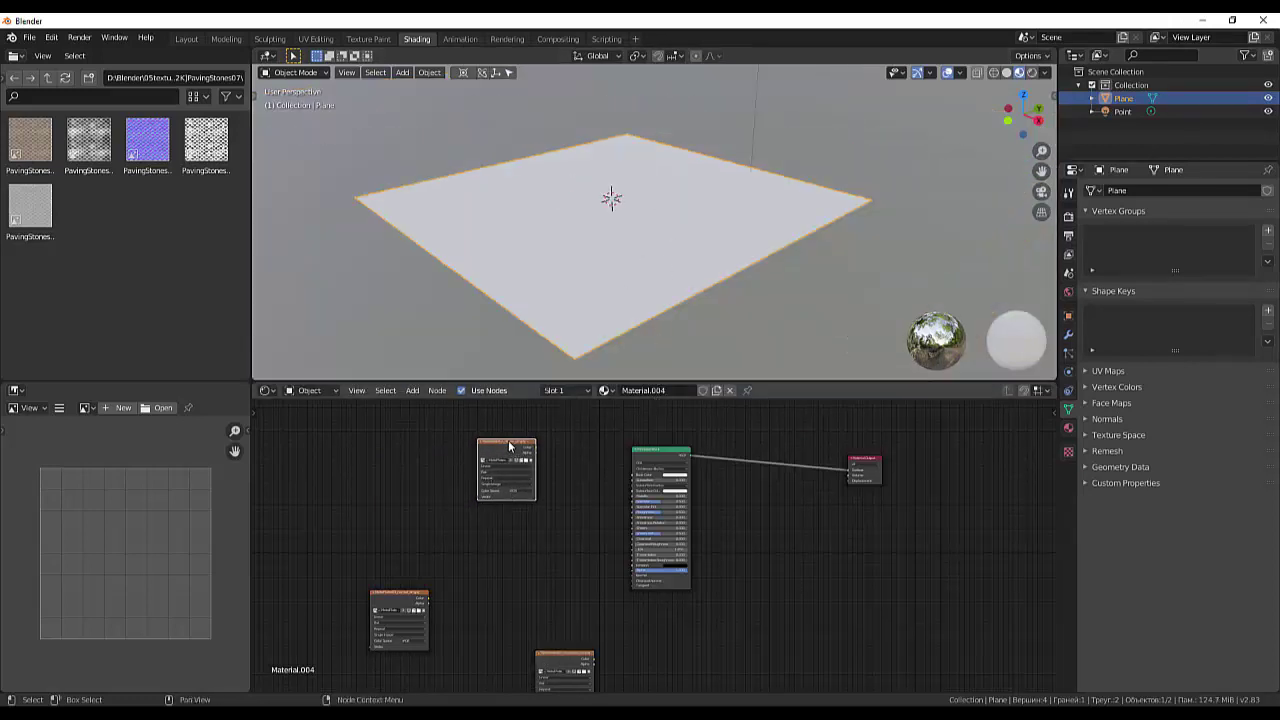
{"action": "left_click_drag", "start_coordinate": [510, 447], "coordinate": [559, 450]}
{"action": "scroll", "coordinate": [622, 487], "scroll_direction": "up", "scroll_amount": 1}
{"action": "scroll", "coordinate": [620, 487], "scroll_direction": "up", "scroll_amount": 2}
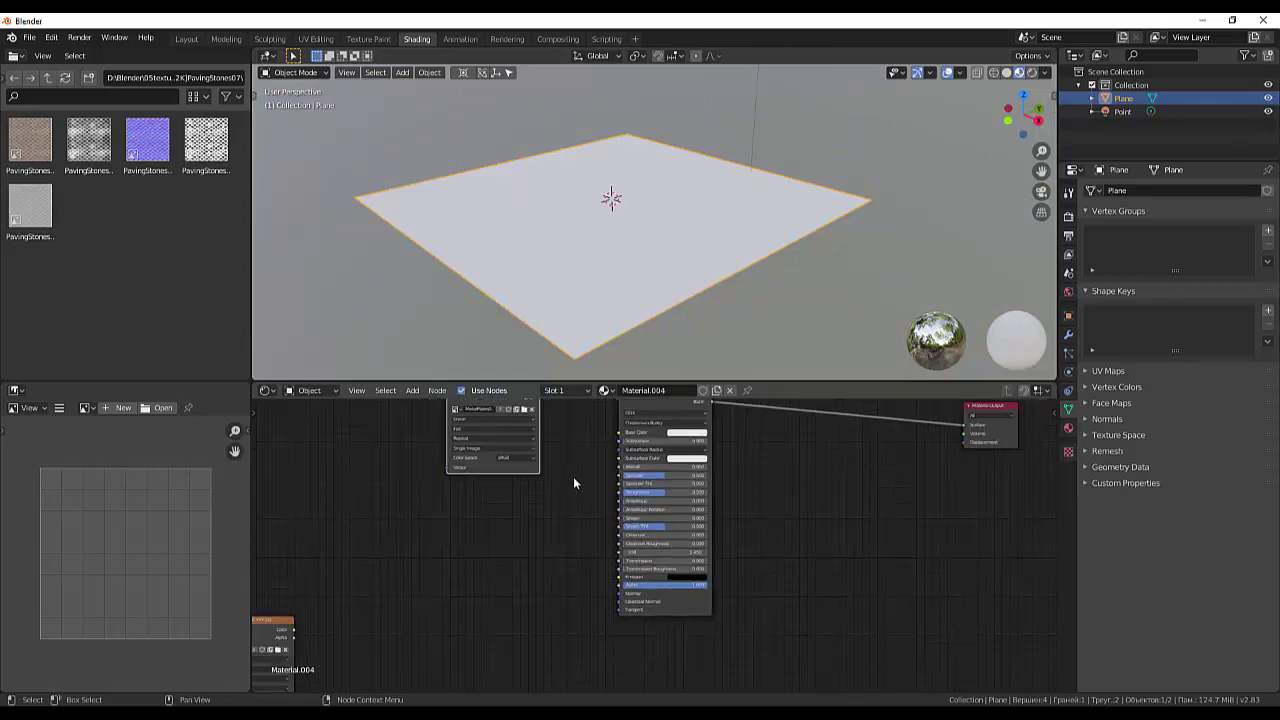
{"action": "scroll", "coordinate": [573, 476], "scroll_direction": "down", "scroll_amount": 1}
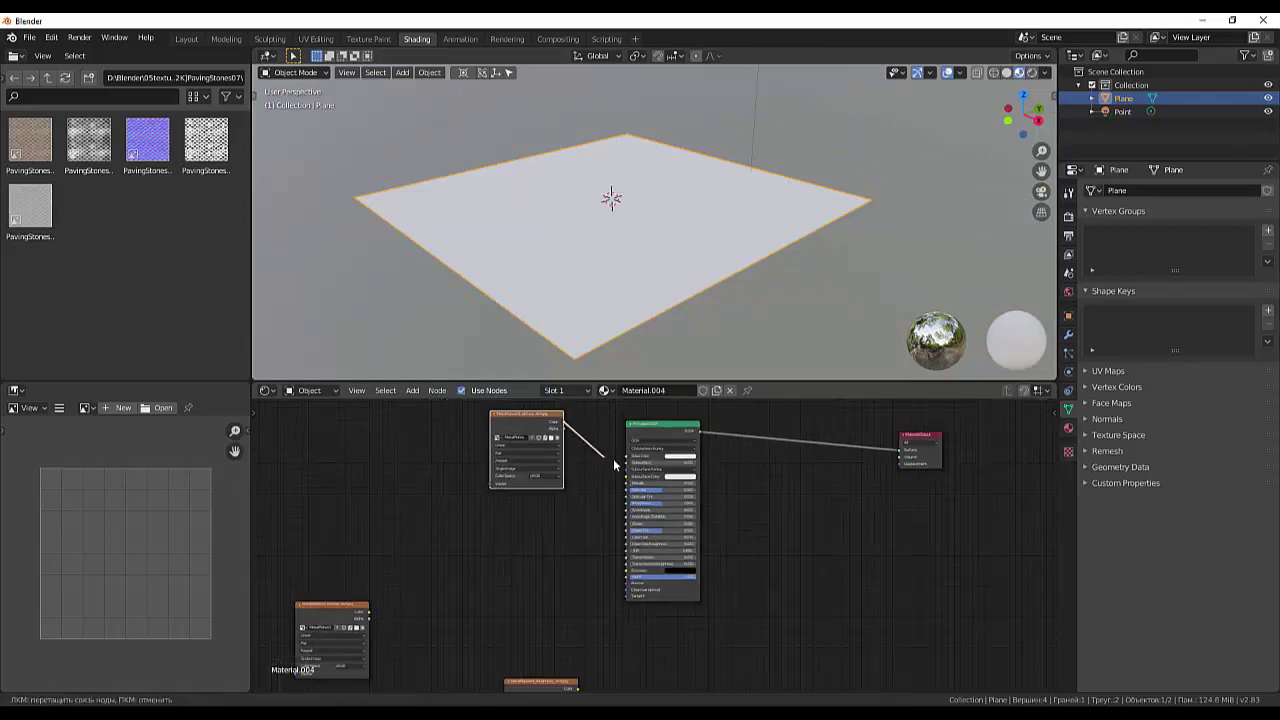
{"action": "left_click_drag", "start_coordinate": [562, 422], "coordinate": [627, 456]}
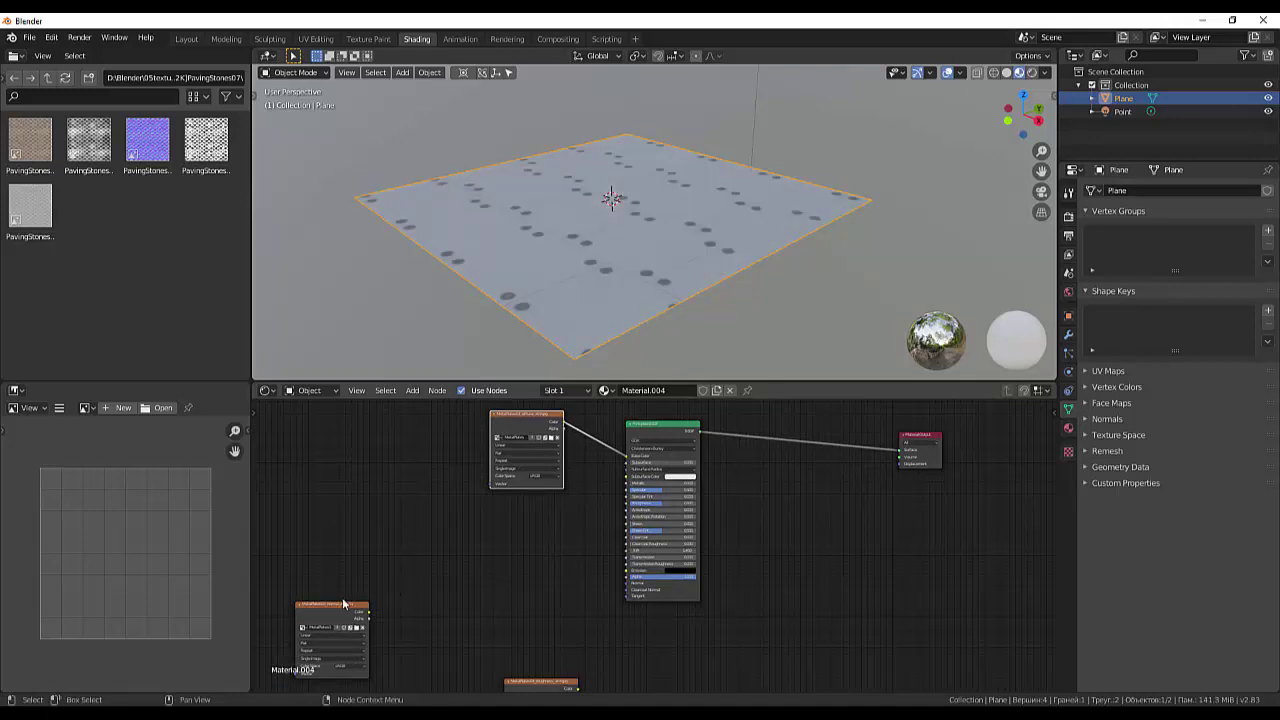
- Arrange the normal and roughness image nodes beside the diffuse node
{"action": "left_click_drag", "start_coordinate": [335, 603], "coordinate": [433, 476]}
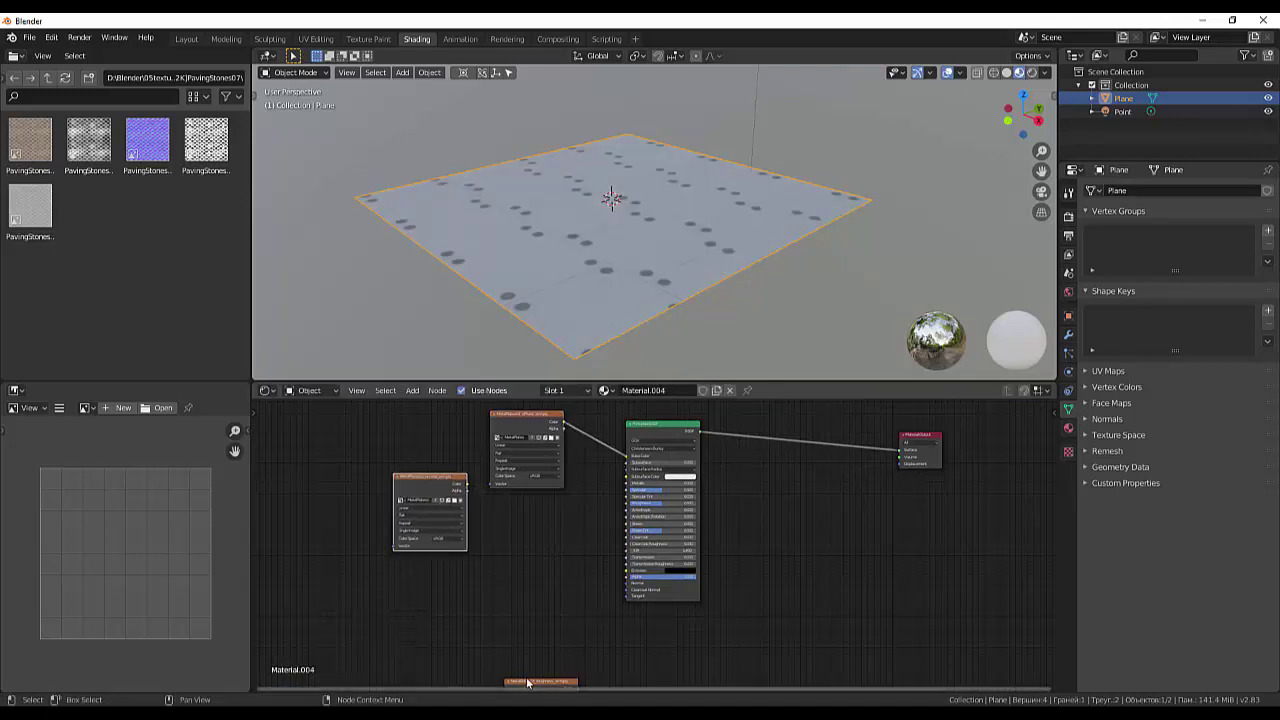
{"action": "left_click_drag", "start_coordinate": [537, 681], "coordinate": [540, 548]}
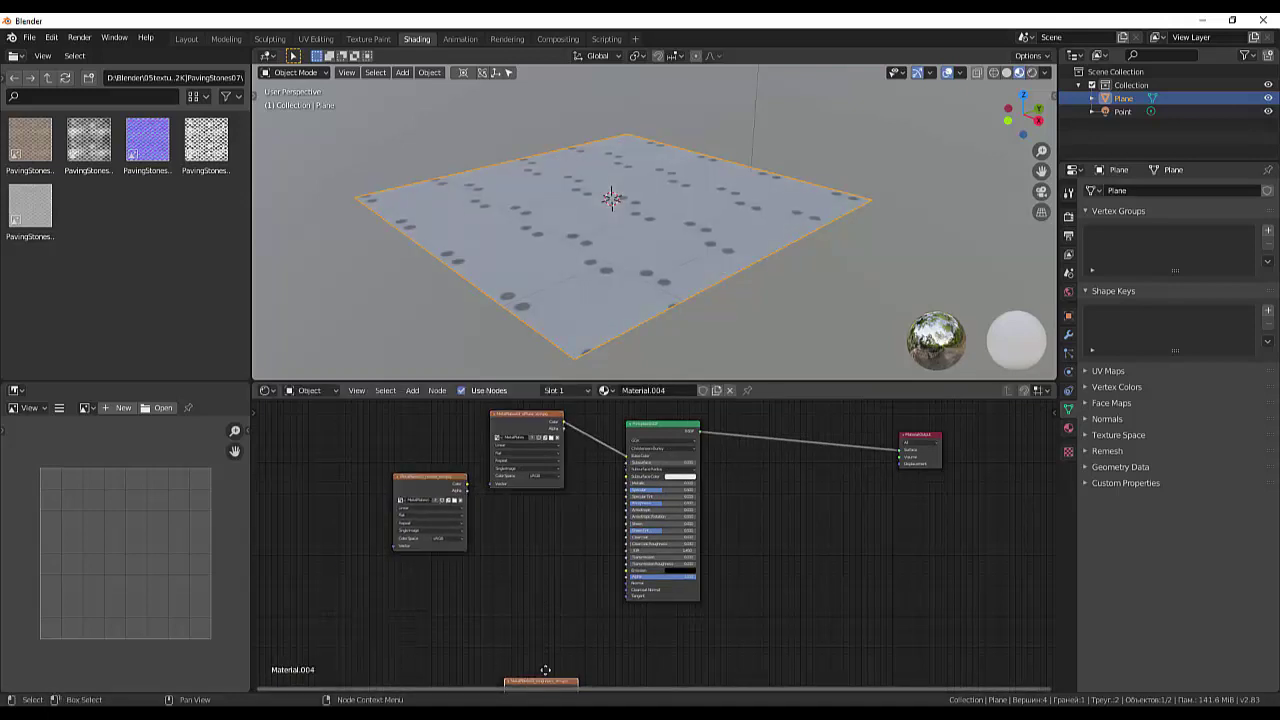
{"action": "left_click_drag", "start_coordinate": [543, 682], "coordinate": [512, 602]}
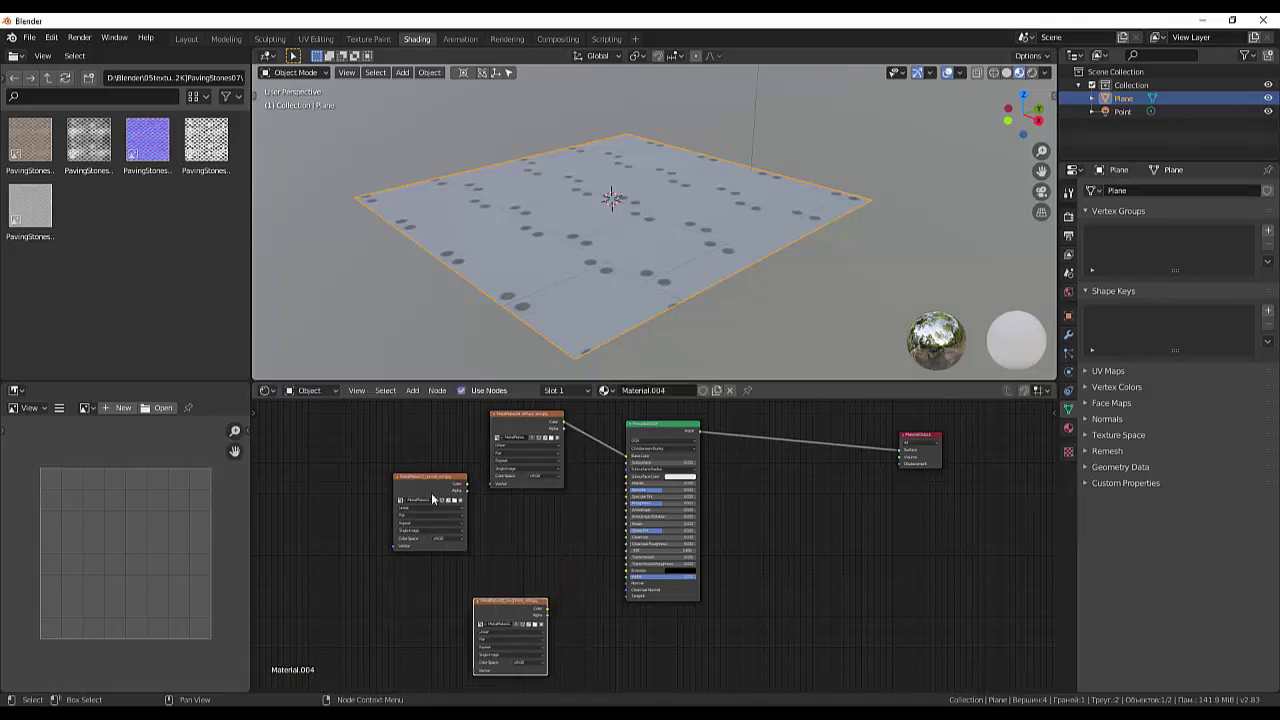
{"action": "left_click_drag", "start_coordinate": [432, 484], "coordinate": [472, 508]}
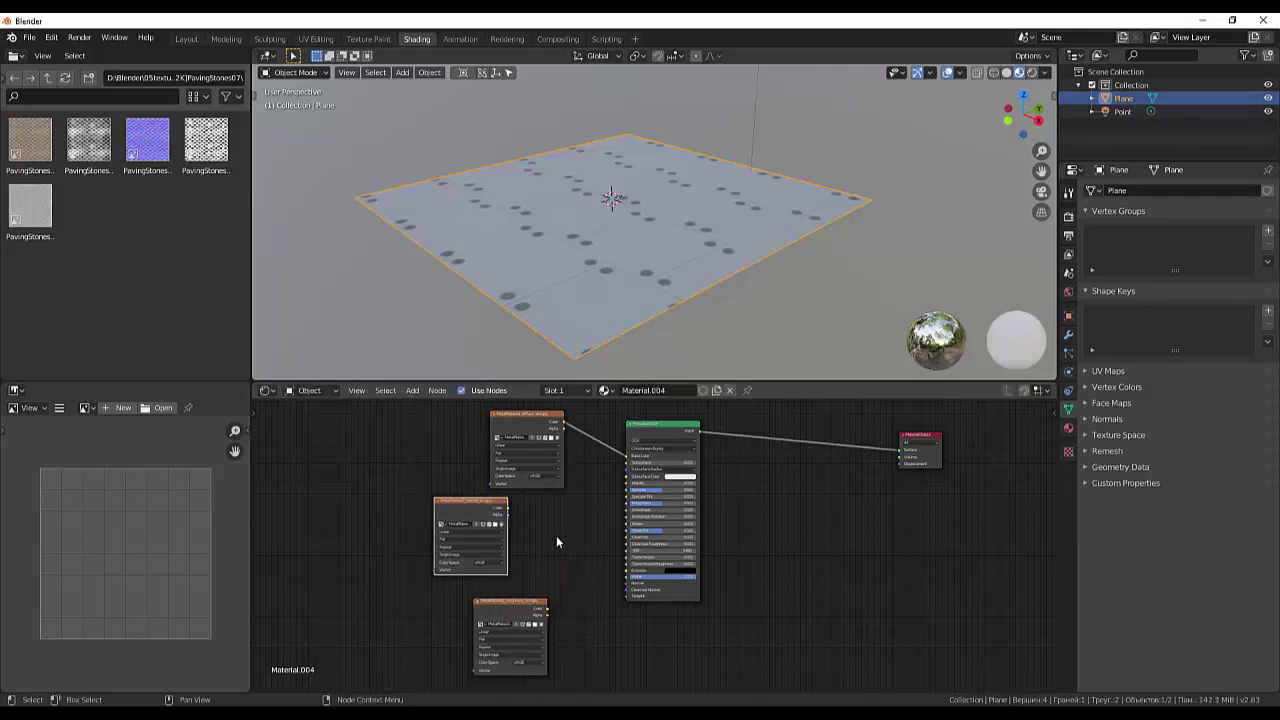
- Add a Normal Map node and connect the normal texture's Color into it
{"action": "key", "text": "shift+a"}
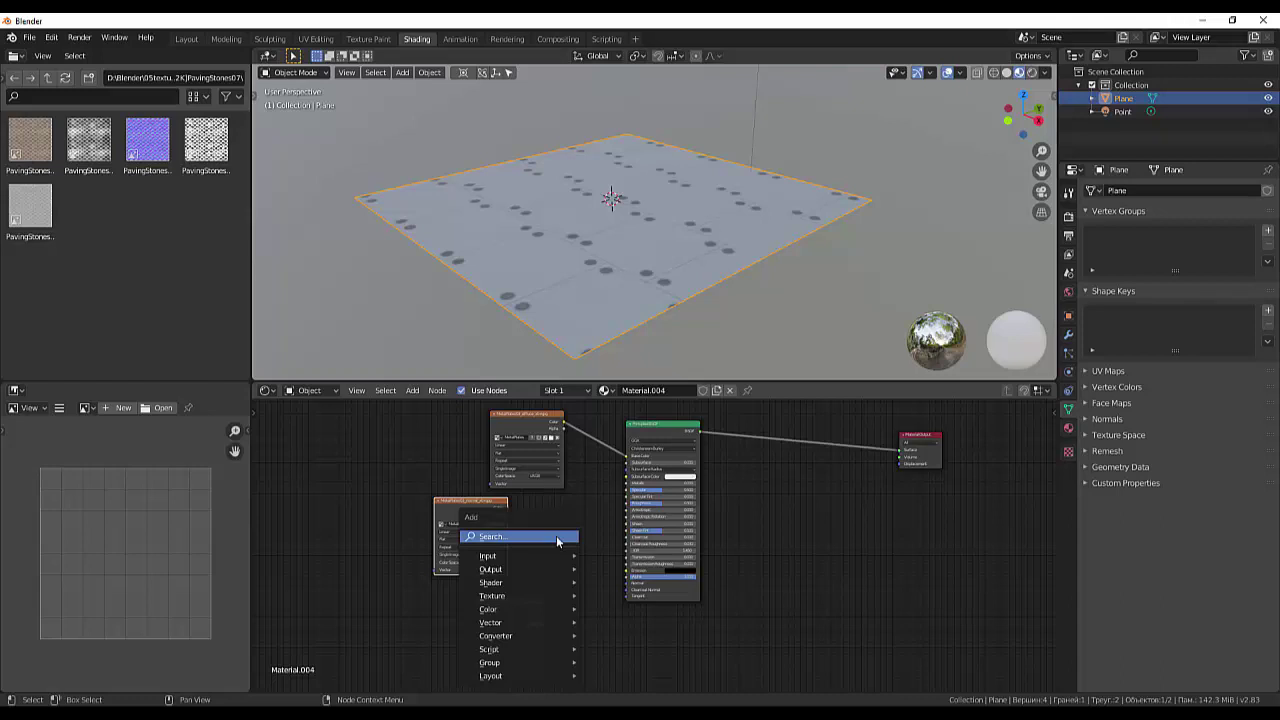
{"action": "left_click", "coordinate": [557, 538]}
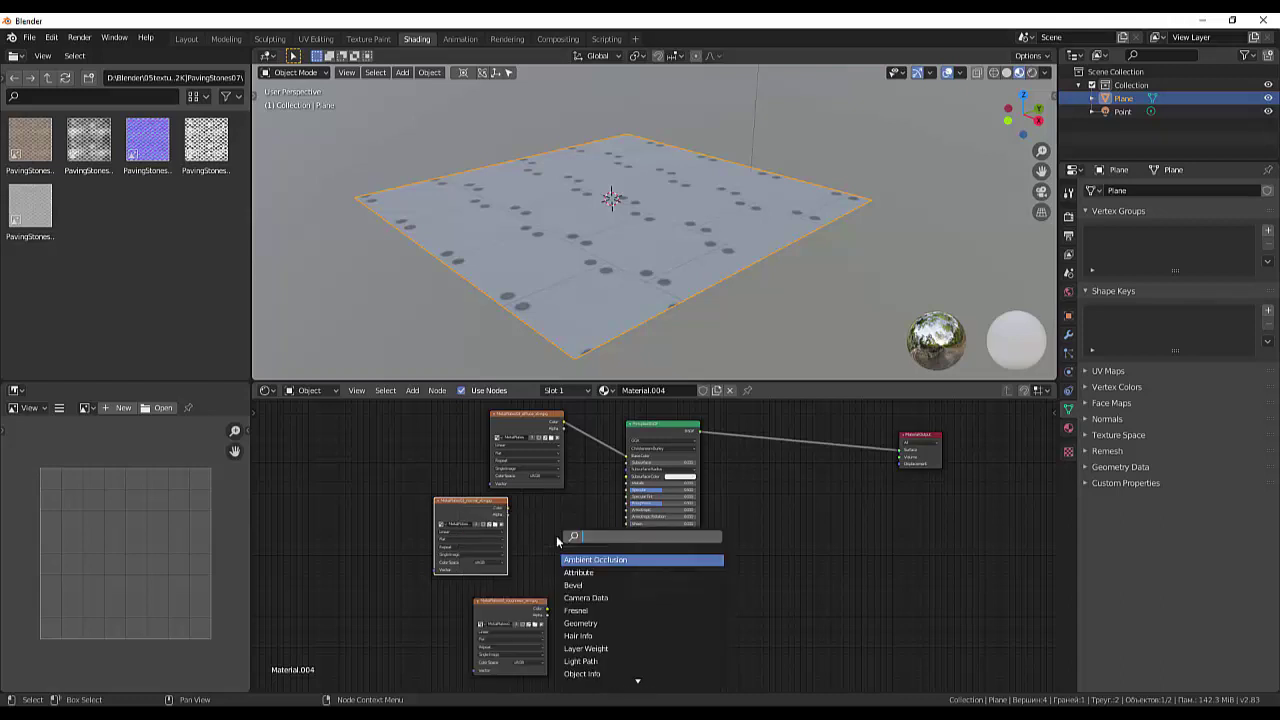
{"action": "type", "text": "no"}
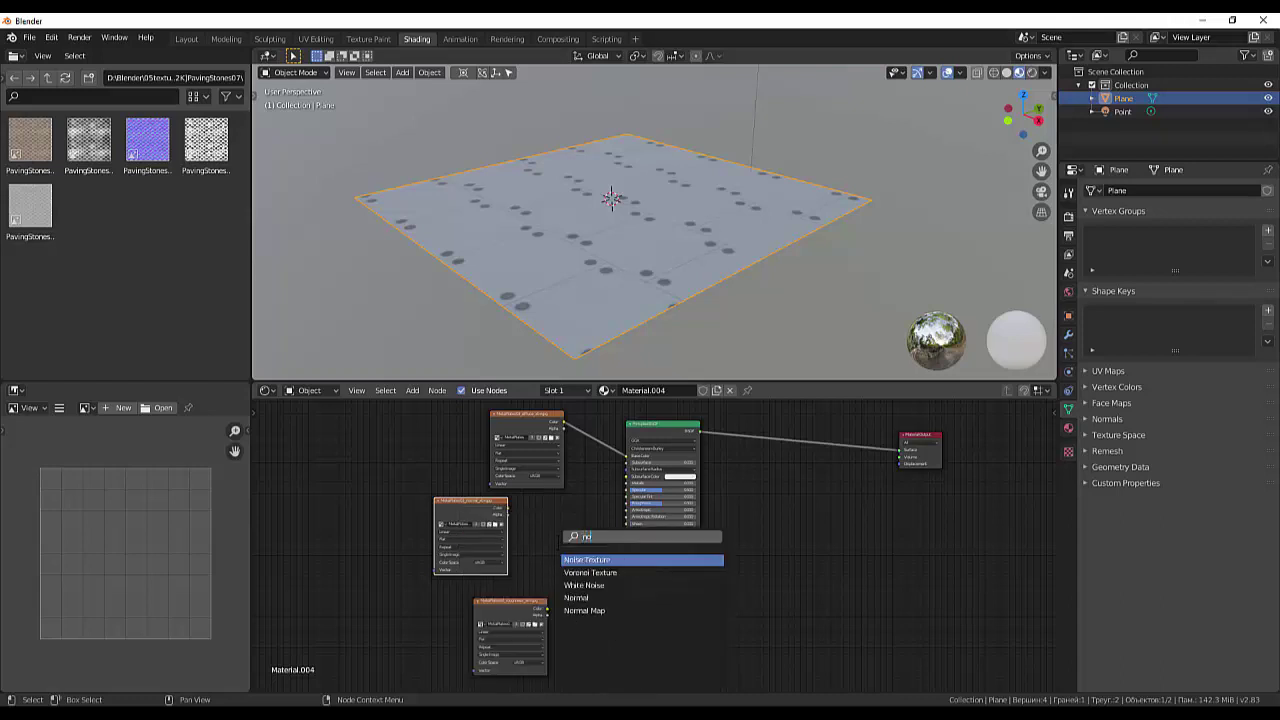
{"action": "key", "text": "Down"}
{"action": "key", "text": "Down"}
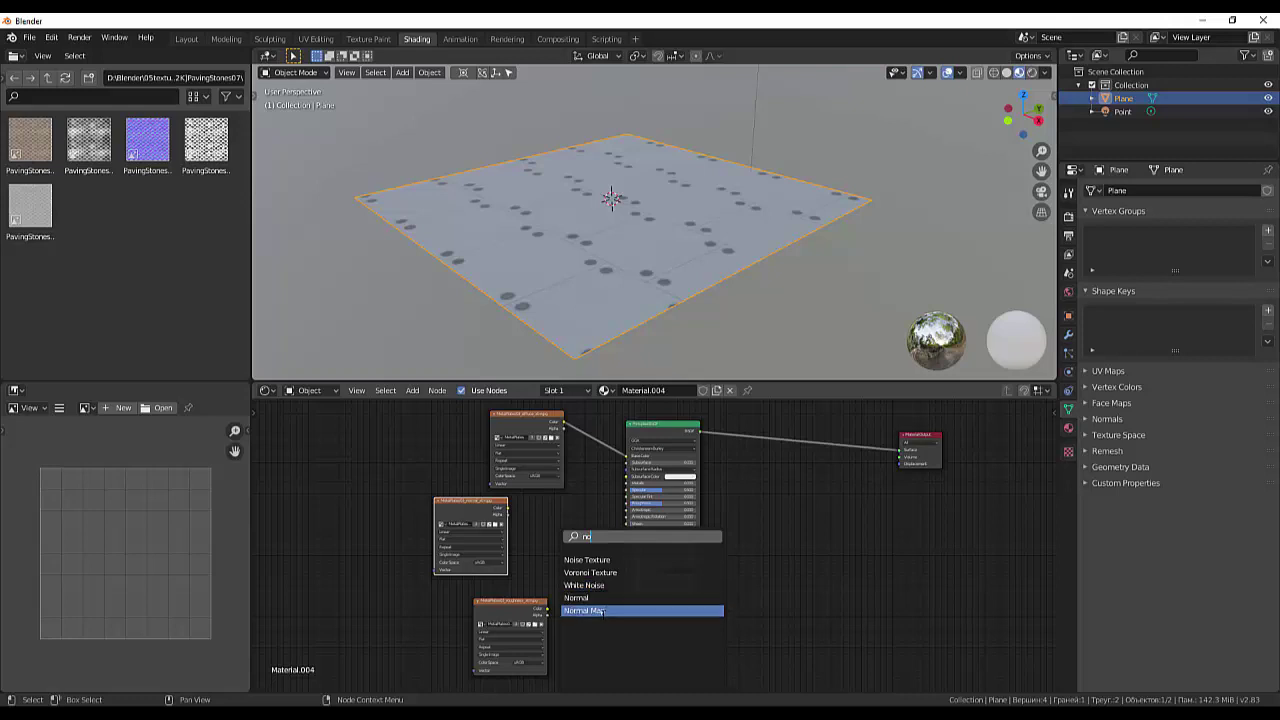
{"action": "left_click", "coordinate": [601, 612]}
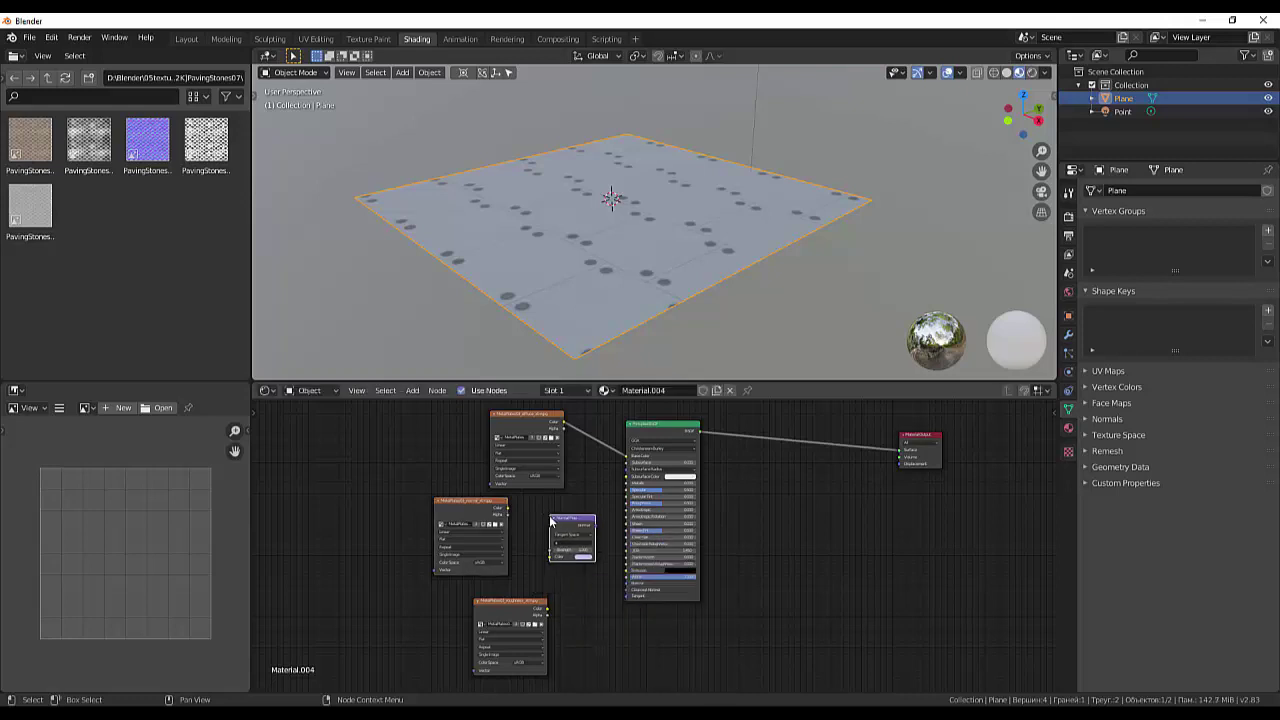
{"action": "left_click_drag", "start_coordinate": [507, 513], "coordinate": [548, 563]}
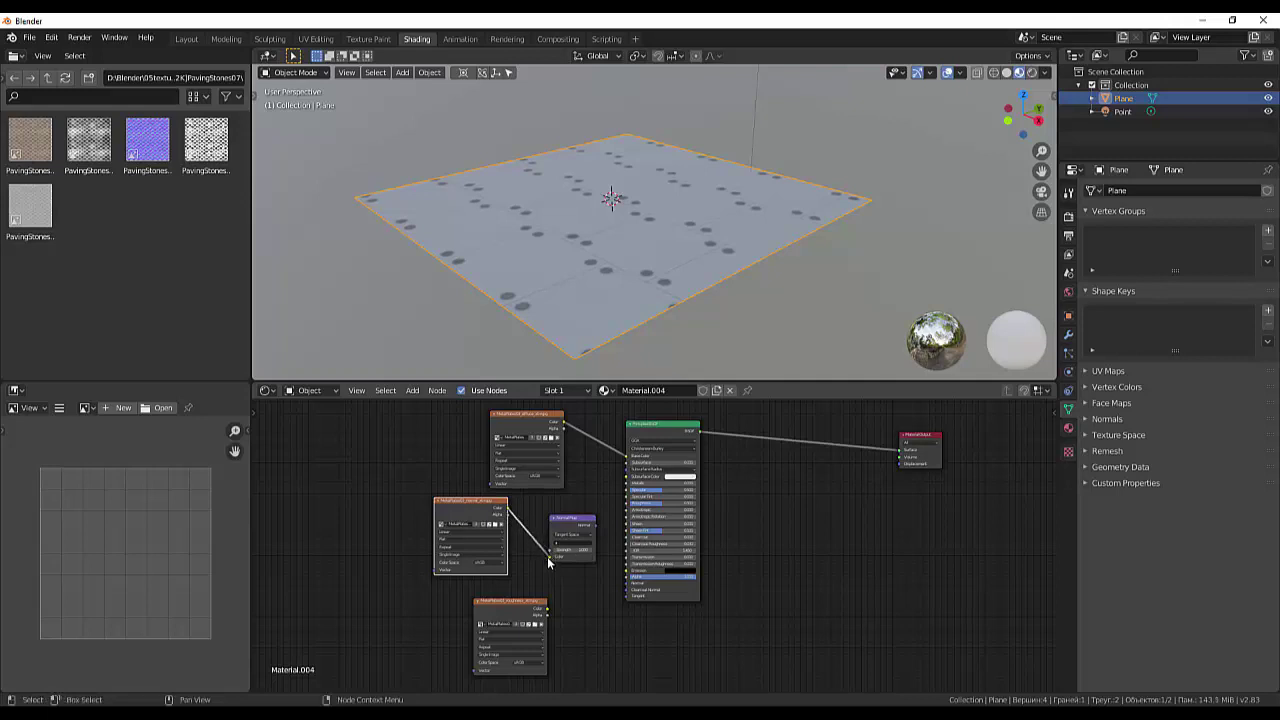
- Set the normal texture to Non-Color and link the Normal Map output to the BSDF Normal input
{"action": "scroll", "coordinate": [585, 592], "scroll_direction": "up", "scroll_amount": 1}
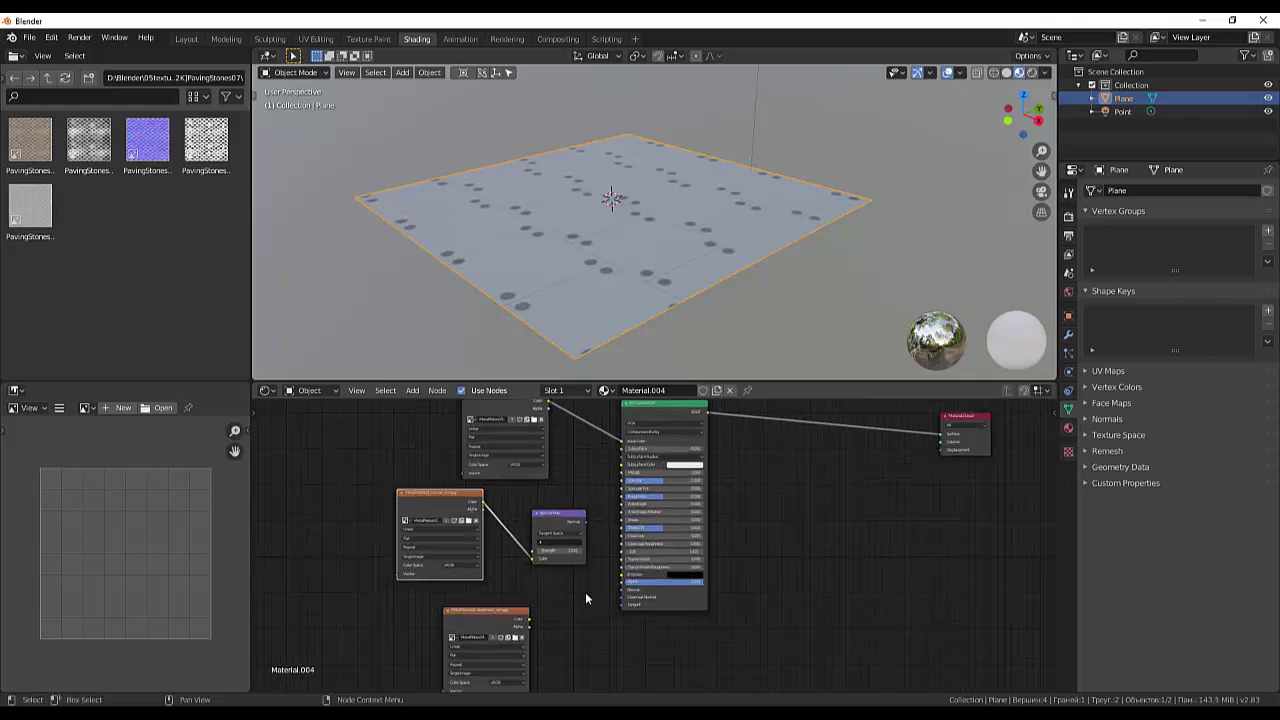
{"action": "left_click", "coordinate": [451, 568]}
{"action": "left_click", "coordinate": [468, 607]}
{"action": "scroll", "coordinate": [568, 614], "scroll_direction": "up", "scroll_amount": 1}
{"action": "scroll", "coordinate": [568, 614], "scroll_direction": "up", "scroll_amount": 1}
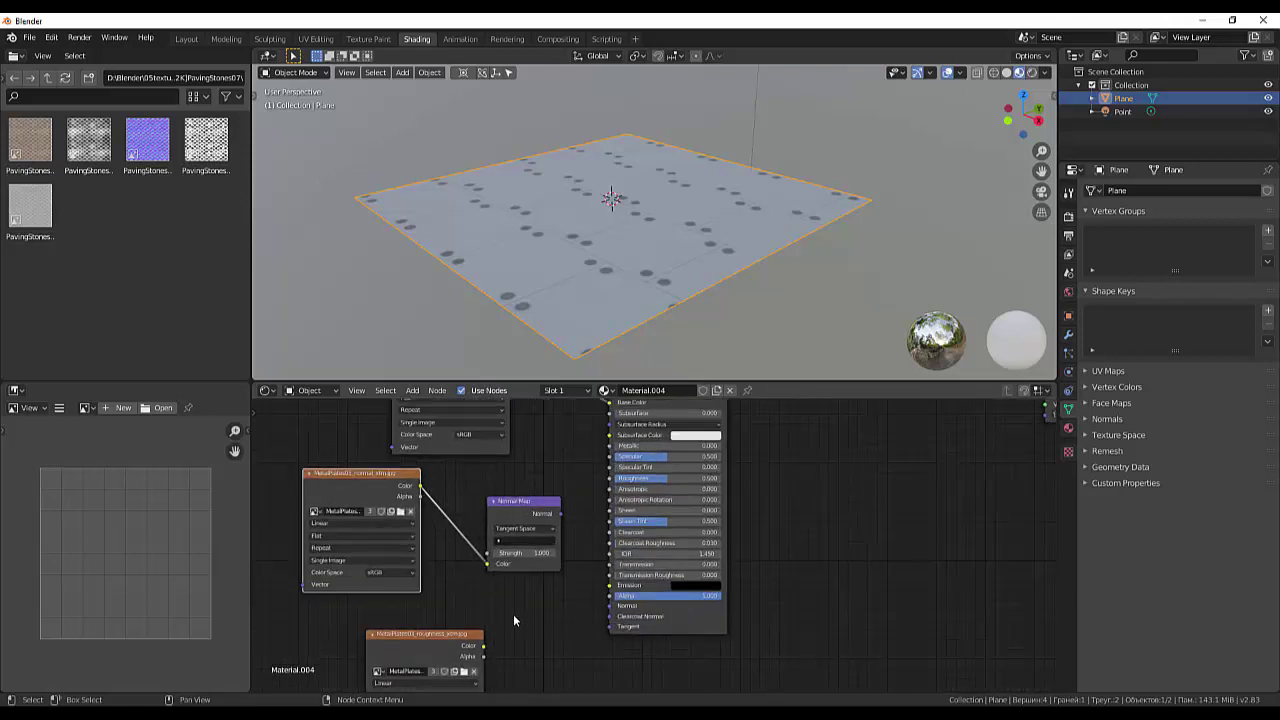
{"action": "left_click", "coordinate": [394, 572]}
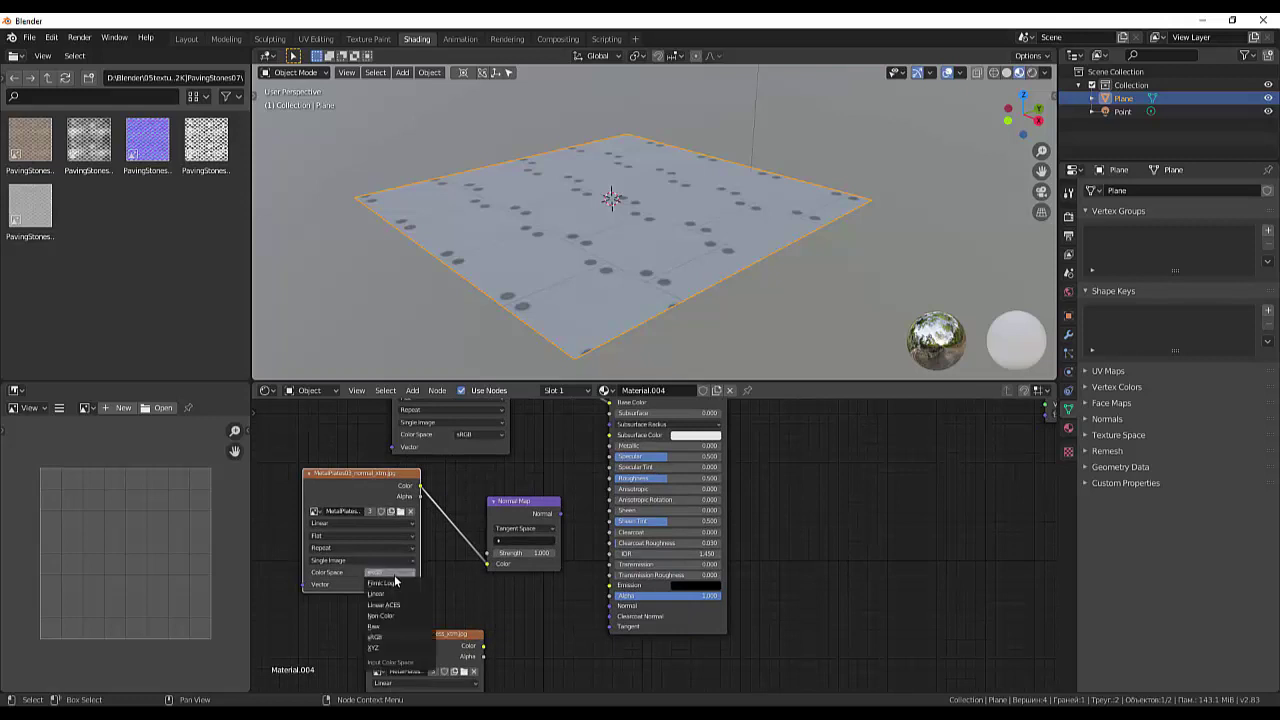
{"action": "left_click", "coordinate": [398, 613]}
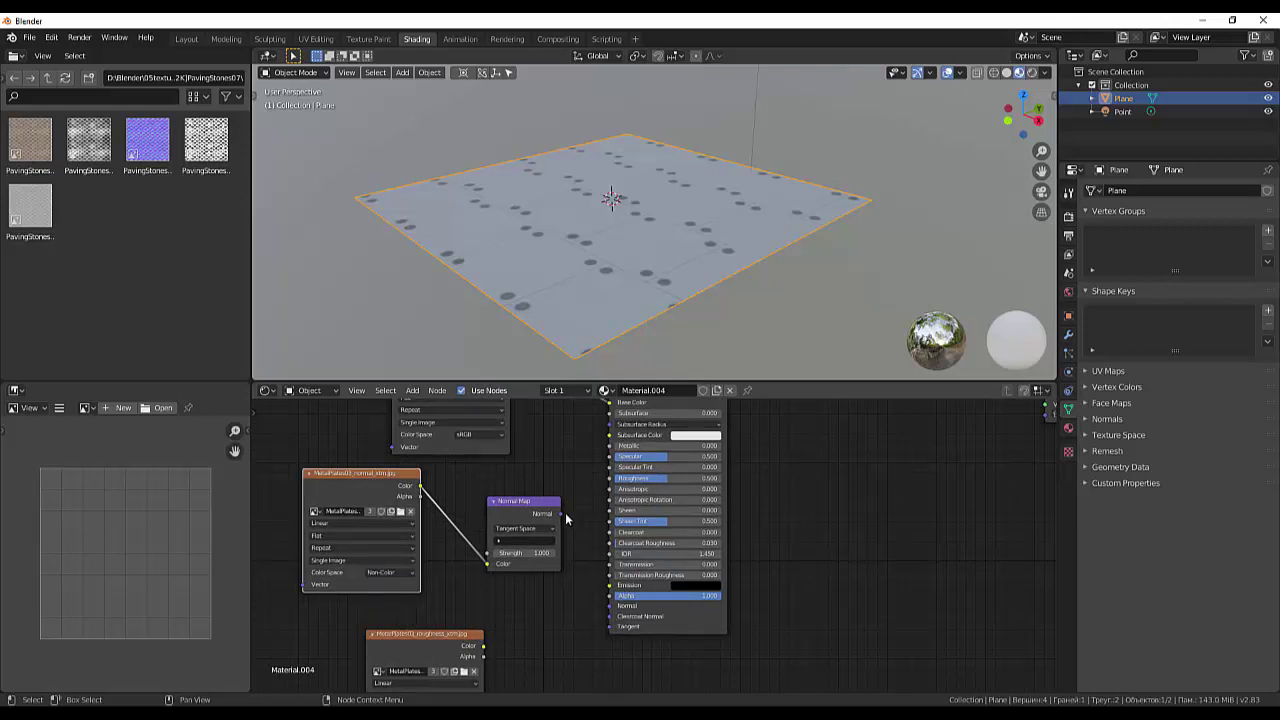
{"action": "left_click_drag", "start_coordinate": [562, 513], "coordinate": [576, 537]}
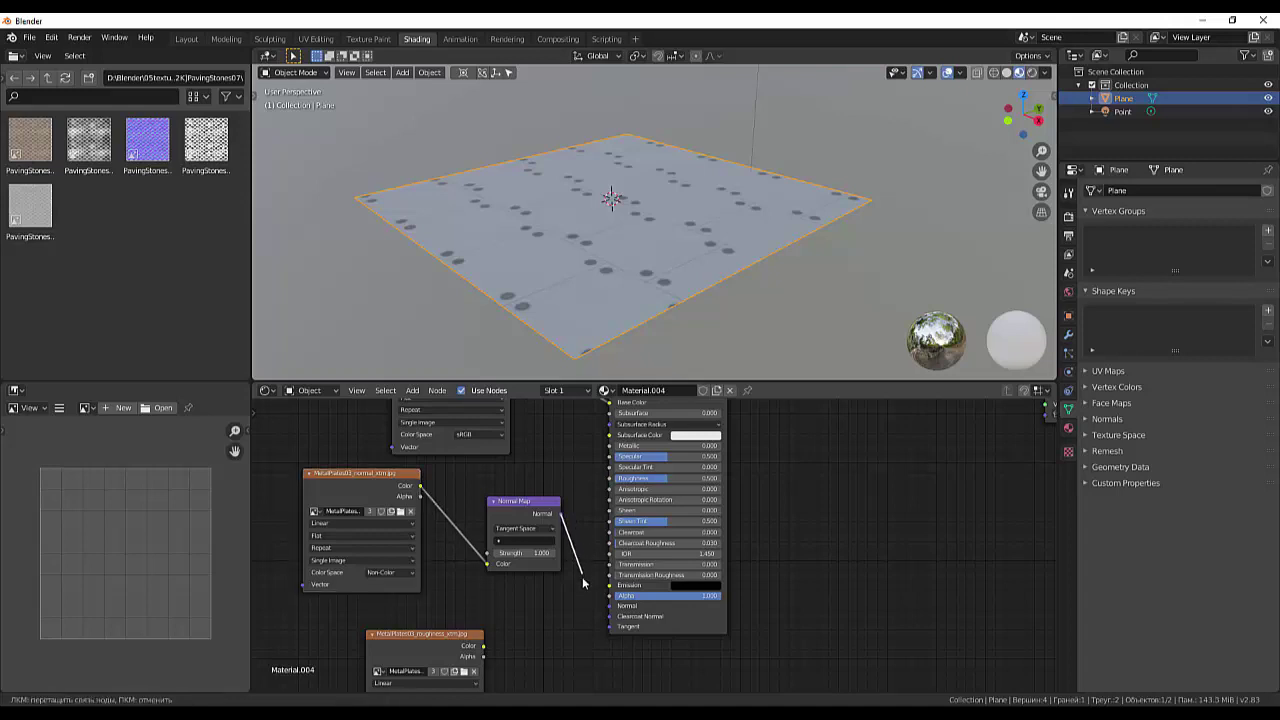
{"action": "left_click_drag", "start_coordinate": [584, 583], "coordinate": [610, 606]}
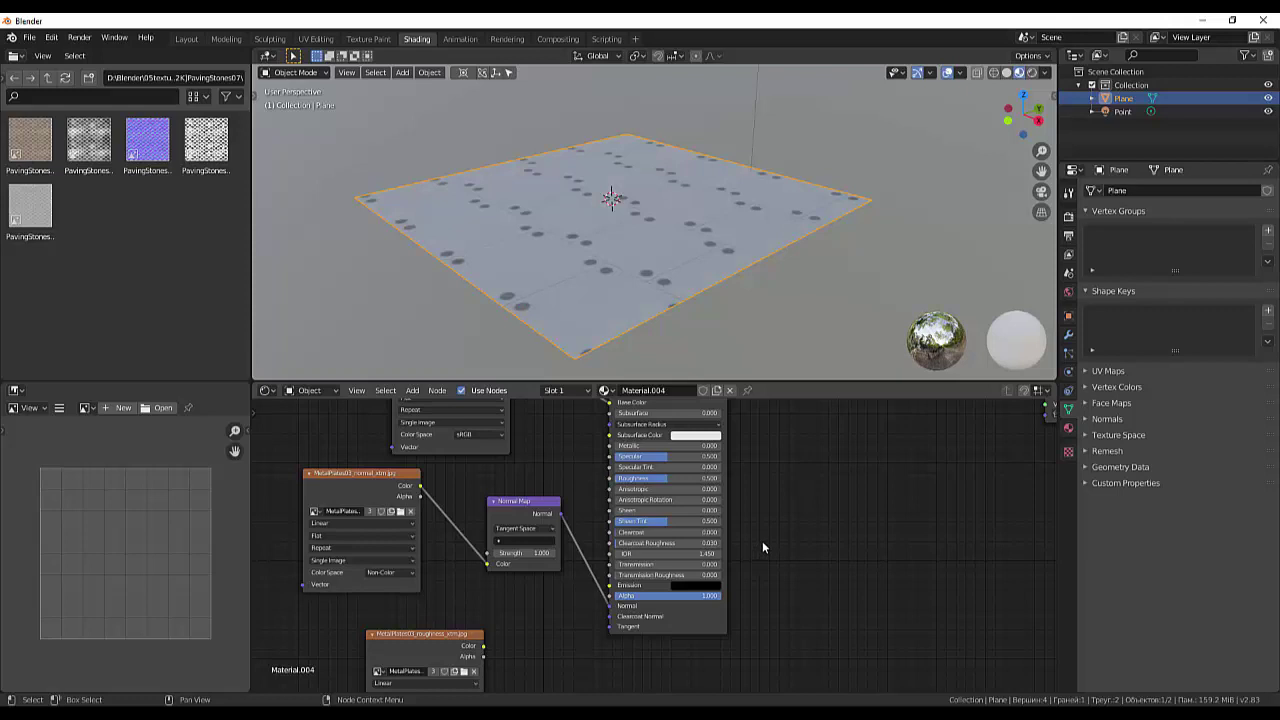
- Enlarge the node editor and set the Normal Map strength to 10
{"action": "scroll", "coordinate": [764, 535], "scroll_direction": "down", "scroll_amount": 1}
{"action": "scroll", "coordinate": [770, 510], "scroll_direction": "up", "scroll_amount": 1}
{"action": "scroll", "coordinate": [774, 496], "scroll_direction": "up", "scroll_amount": 1}
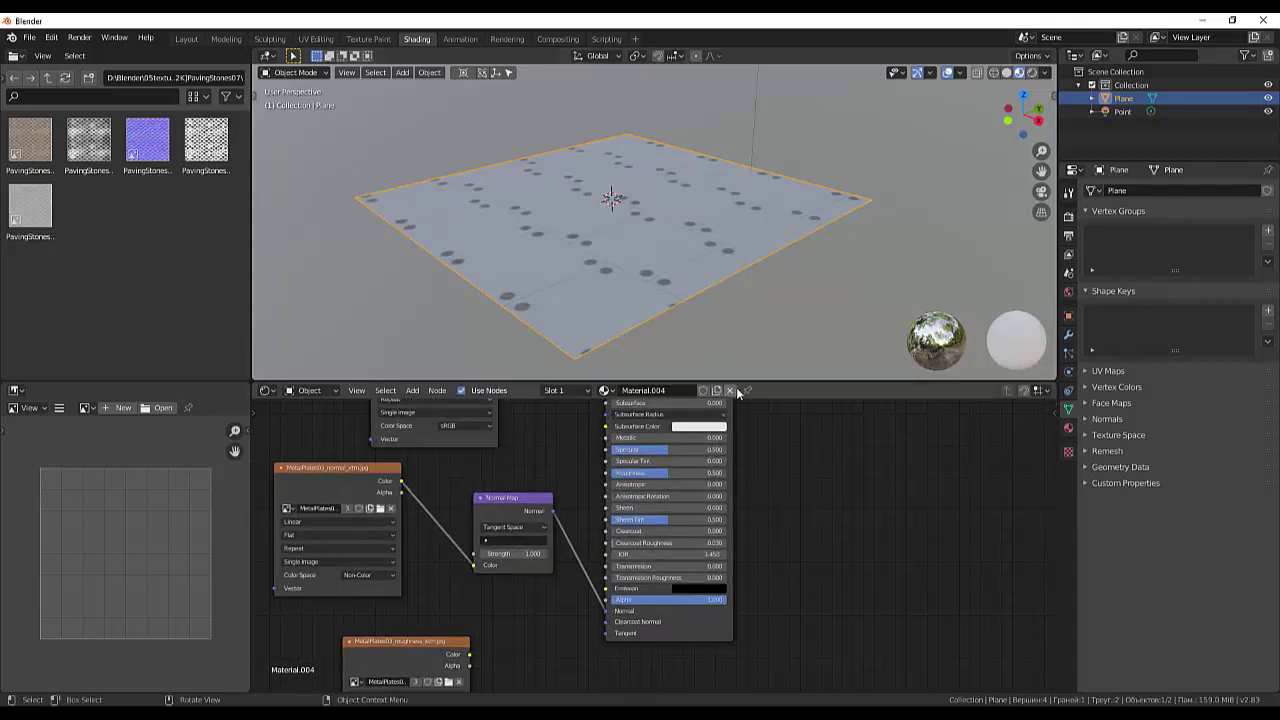
{"action": "left_click_drag", "start_coordinate": [760, 381], "coordinate": [760, 337]}
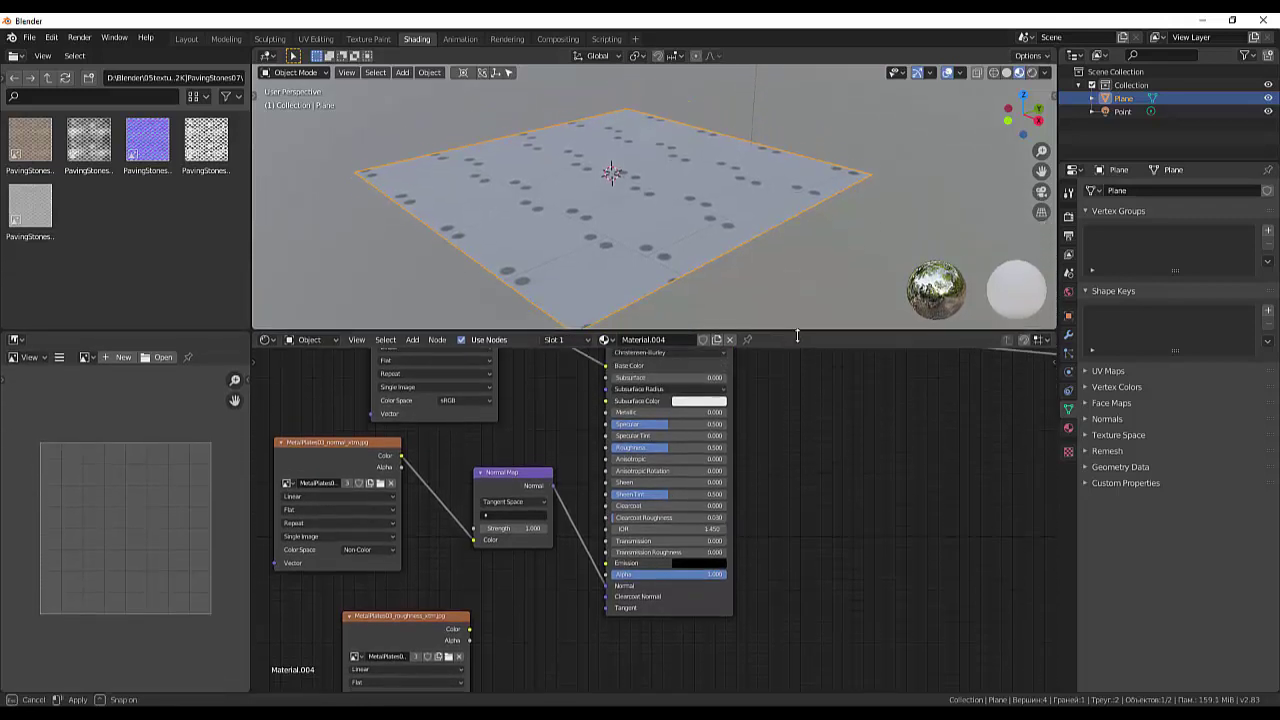
{"action": "left_click_drag", "start_coordinate": [407, 620], "coordinate": [411, 594]}
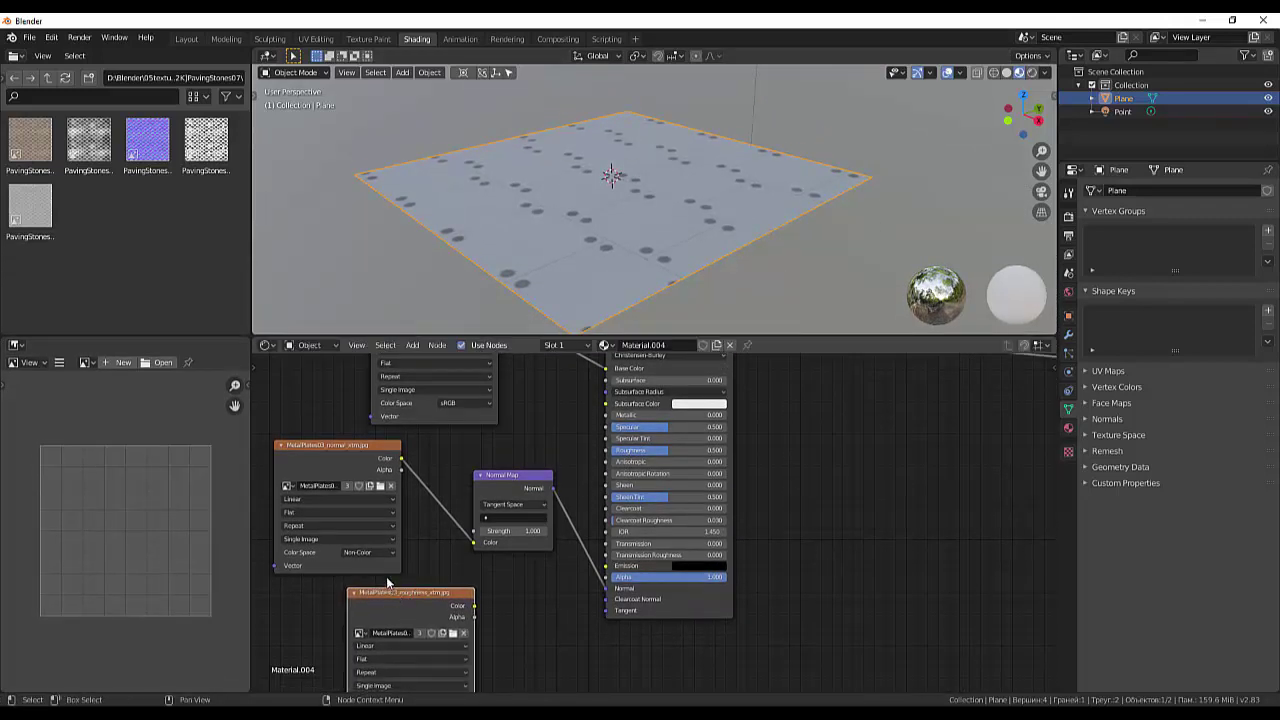
{"action": "left_click_drag", "start_coordinate": [490, 531], "coordinate": [520, 531]}
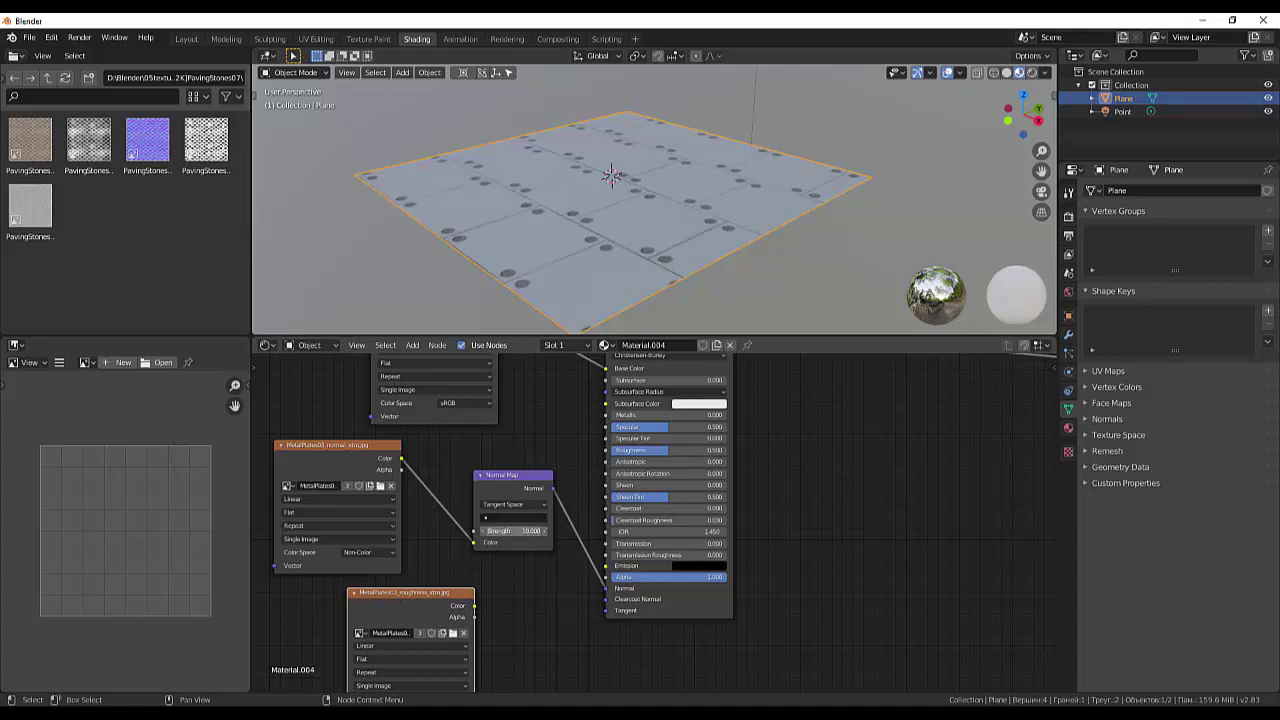
{"action": "left_click", "coordinate": [521, 531]}
{"action": "key", "text": "Return"}
- Set the roughness texture to Non-Color and arrange it beside the normal texture and Normal Map
{"action": "left_click_drag", "start_coordinate": [454, 597], "coordinate": [481, 567]}
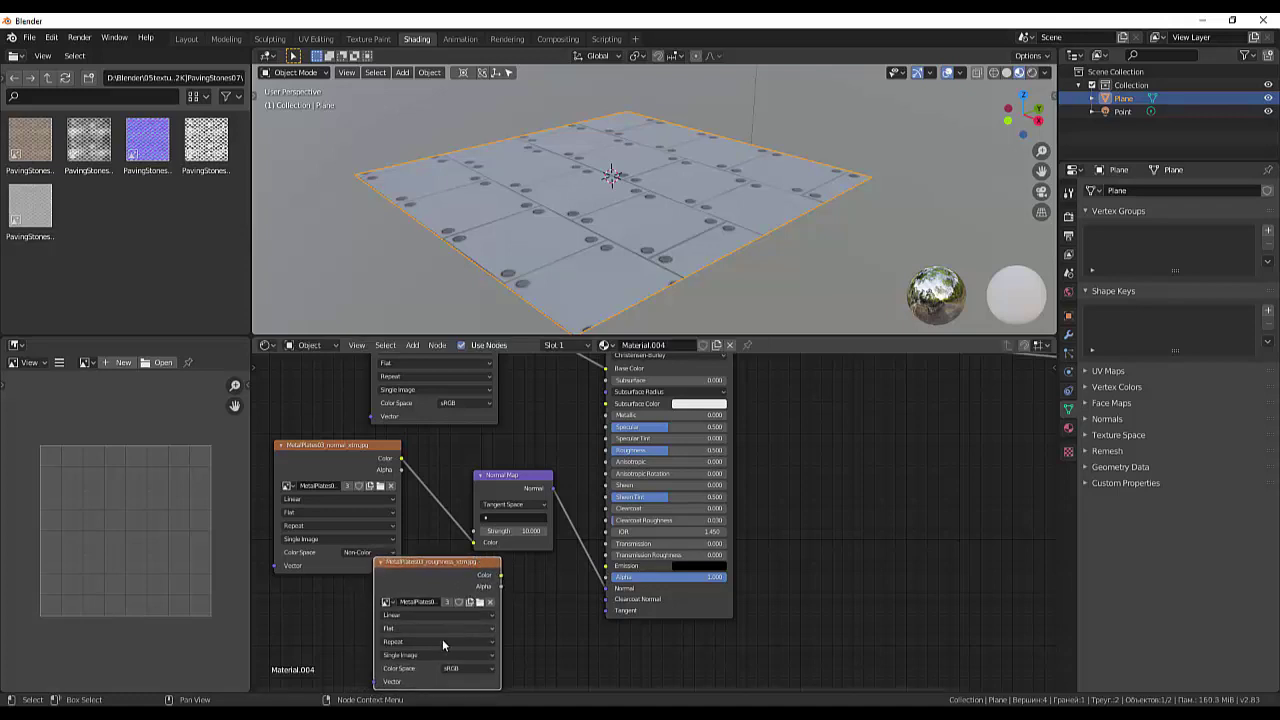
{"action": "left_click", "coordinate": [455, 669]}
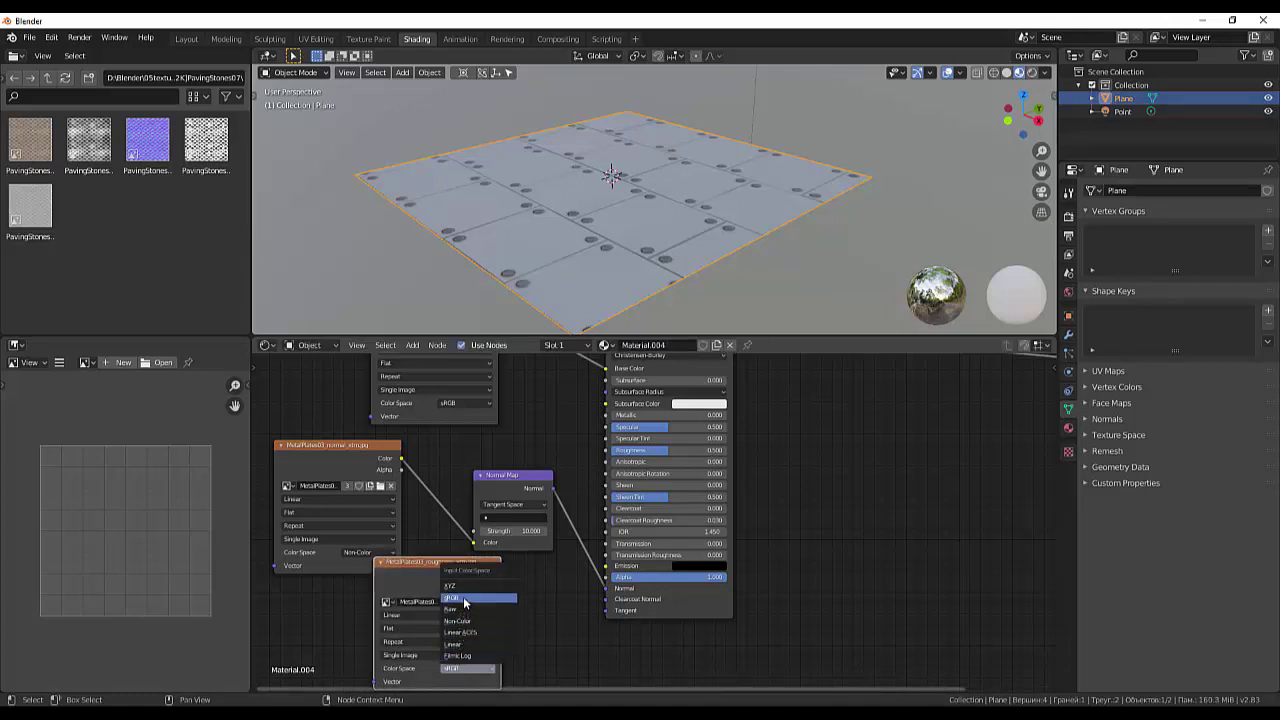
{"action": "left_click", "coordinate": [464, 622]}
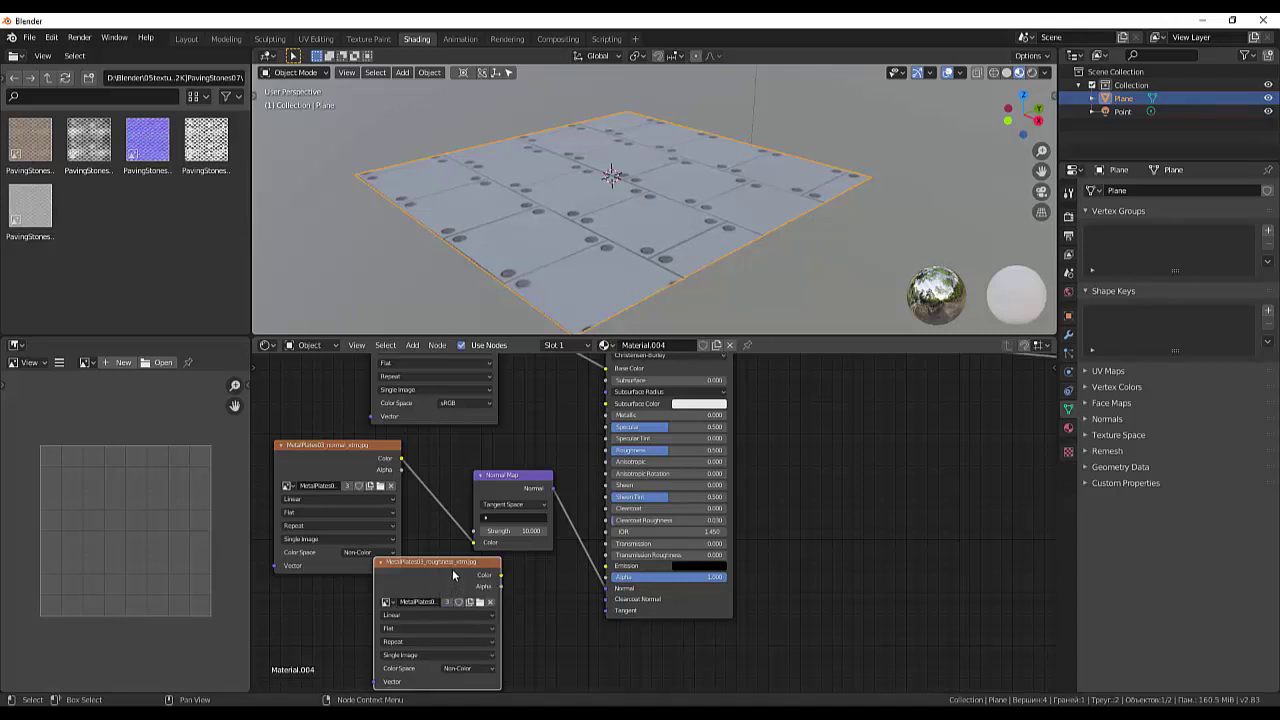
{"action": "mouse_move", "coordinate": [452, 575]}
{"action": "left_mouse_down"}
{"action": "mouse_move", "coordinate": [458, 611]}
{"action": "mouse_move", "coordinate": [606, 451]}
{"action": "left_mouse_up"}
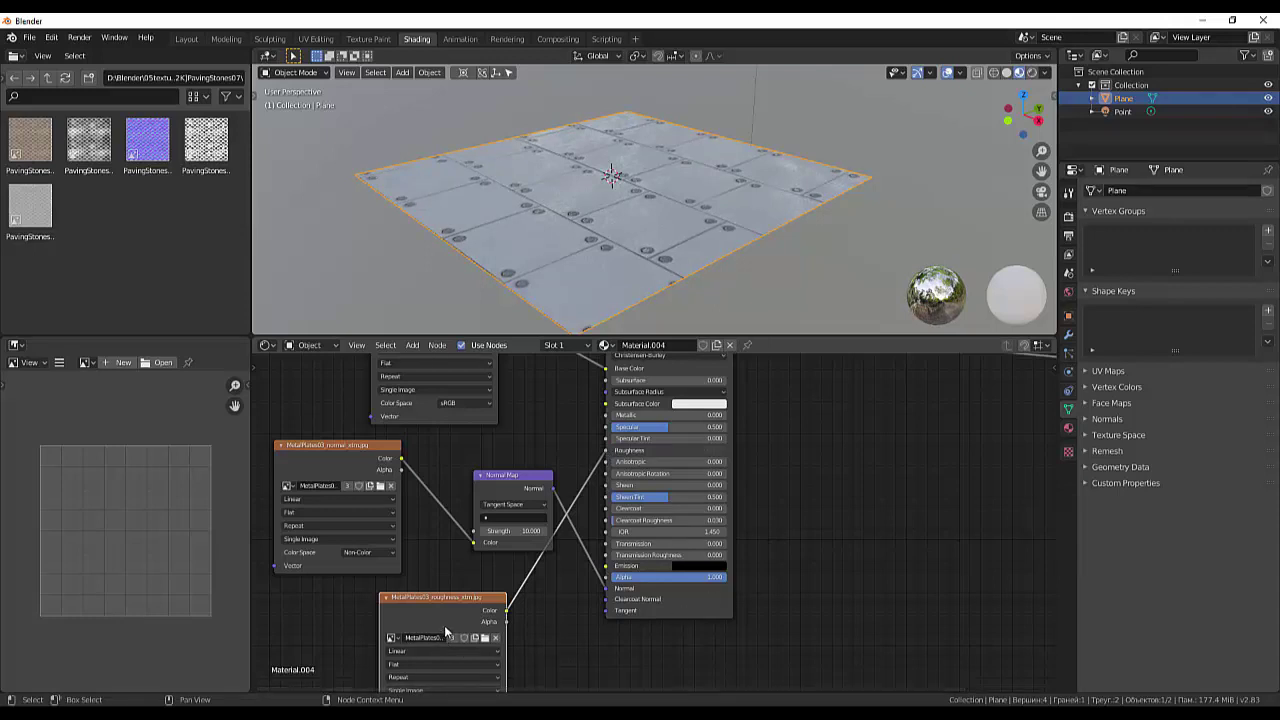
{"action": "left_click_drag", "start_coordinate": [461, 597], "coordinate": [356, 604]}
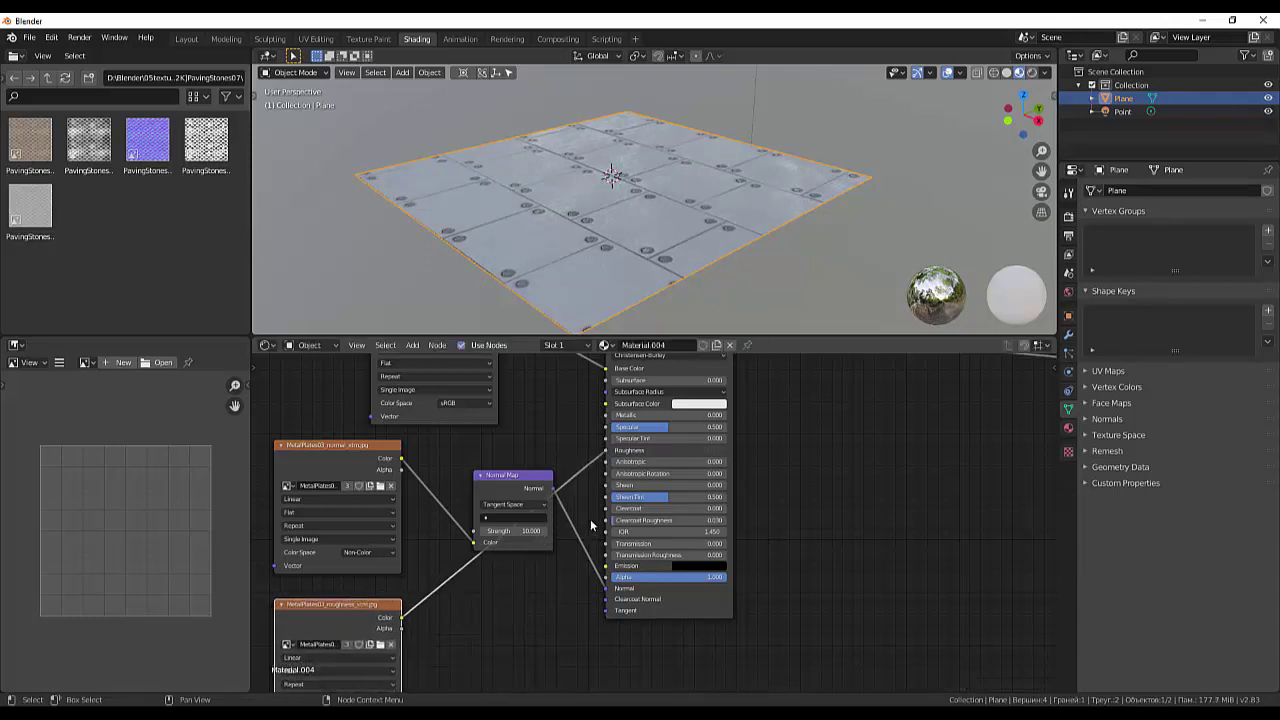
{"action": "right_click", "coordinate": [451, 620]}
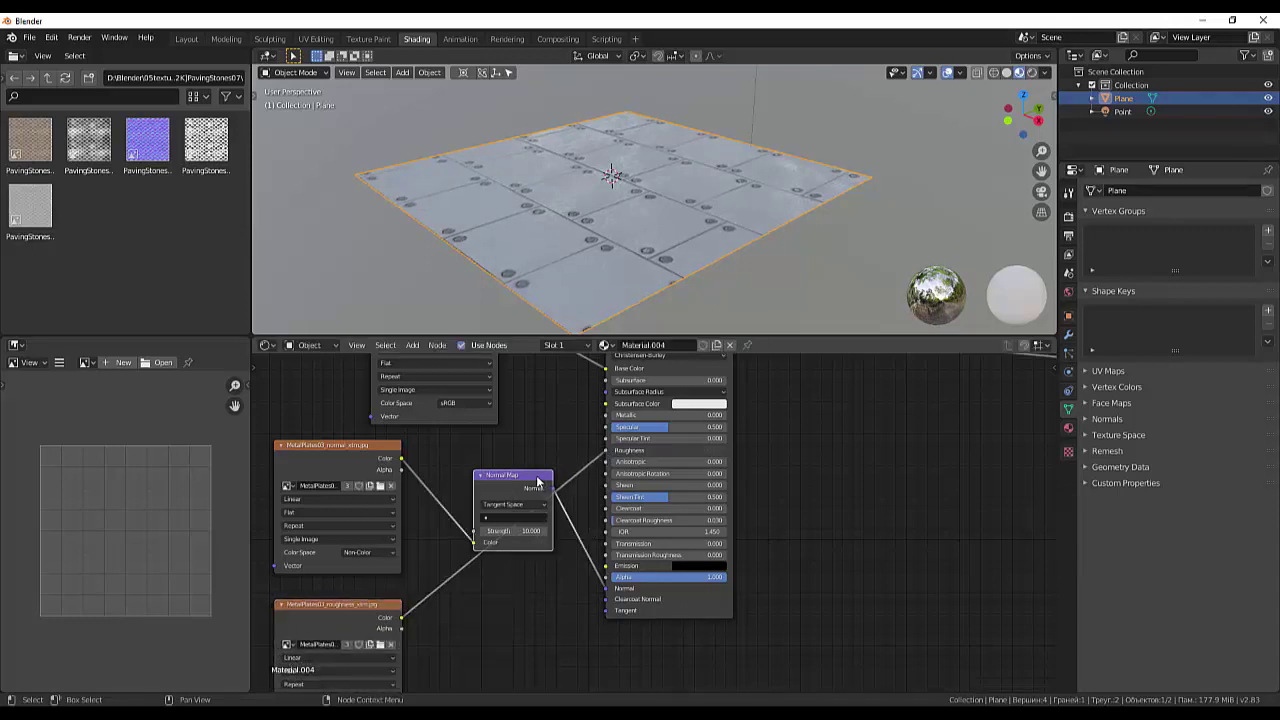
{"action": "mouse_move", "coordinate": [539, 467]}
{"action": "left_mouse_down"}
{"action": "mouse_move", "coordinate": [546, 436]}
{"action": "mouse_move", "coordinate": [510, 413]}
{"action": "left_mouse_up"}
{"action": "right_click", "coordinate": [494, 632]}
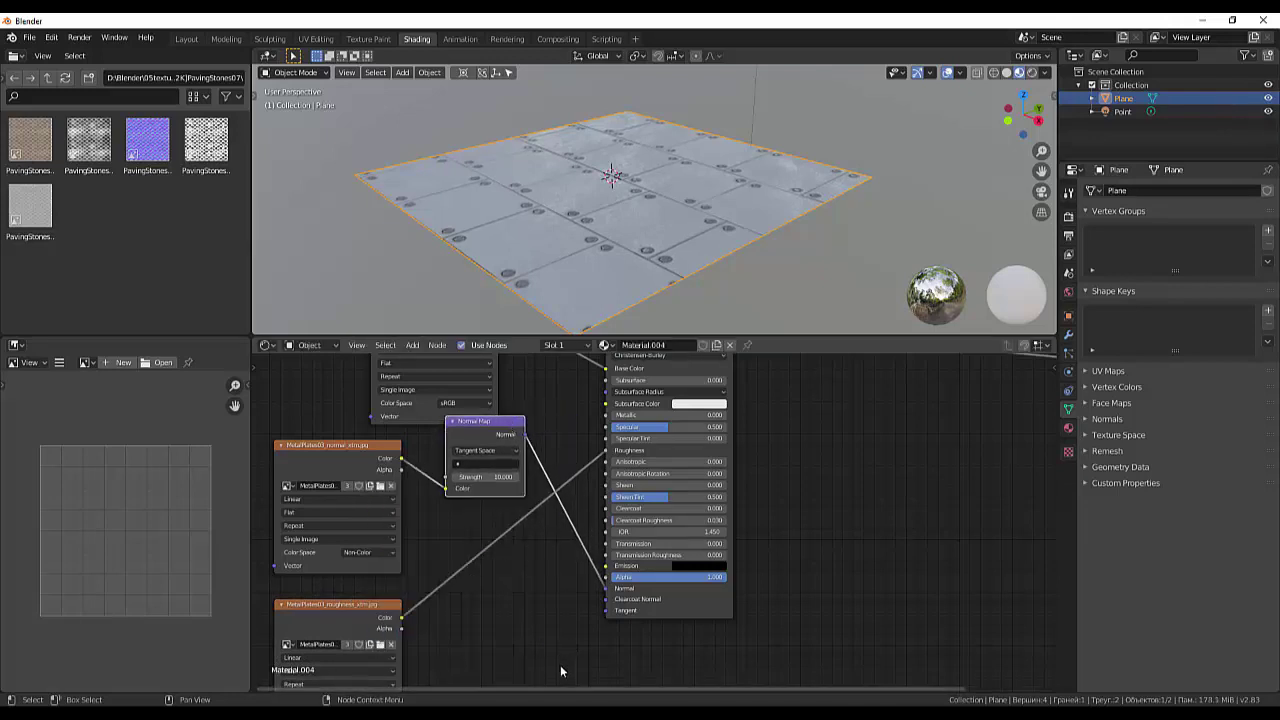
- Insert a ColorRamp node on the link from the roughness texture to Roughness
{"action": "key", "text": "shift+a"}
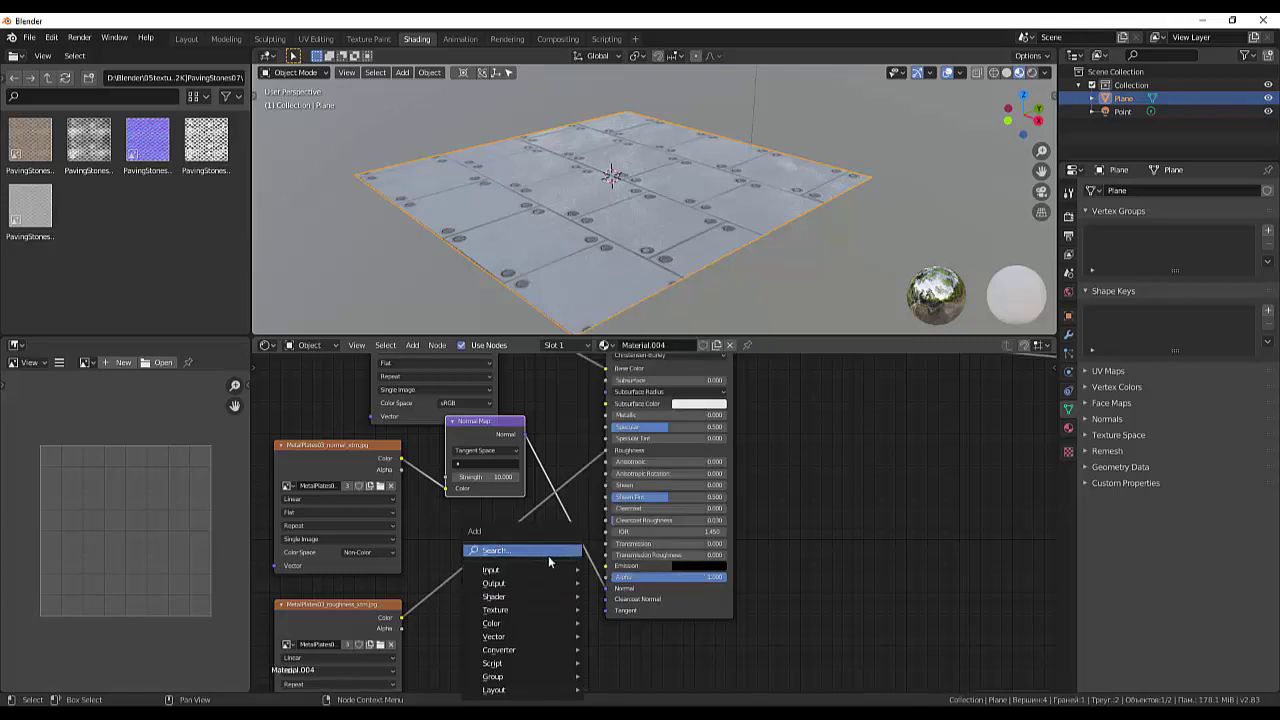
{"action": "left_click", "coordinate": [548, 555]}
{"action": "type", "text": "co"}
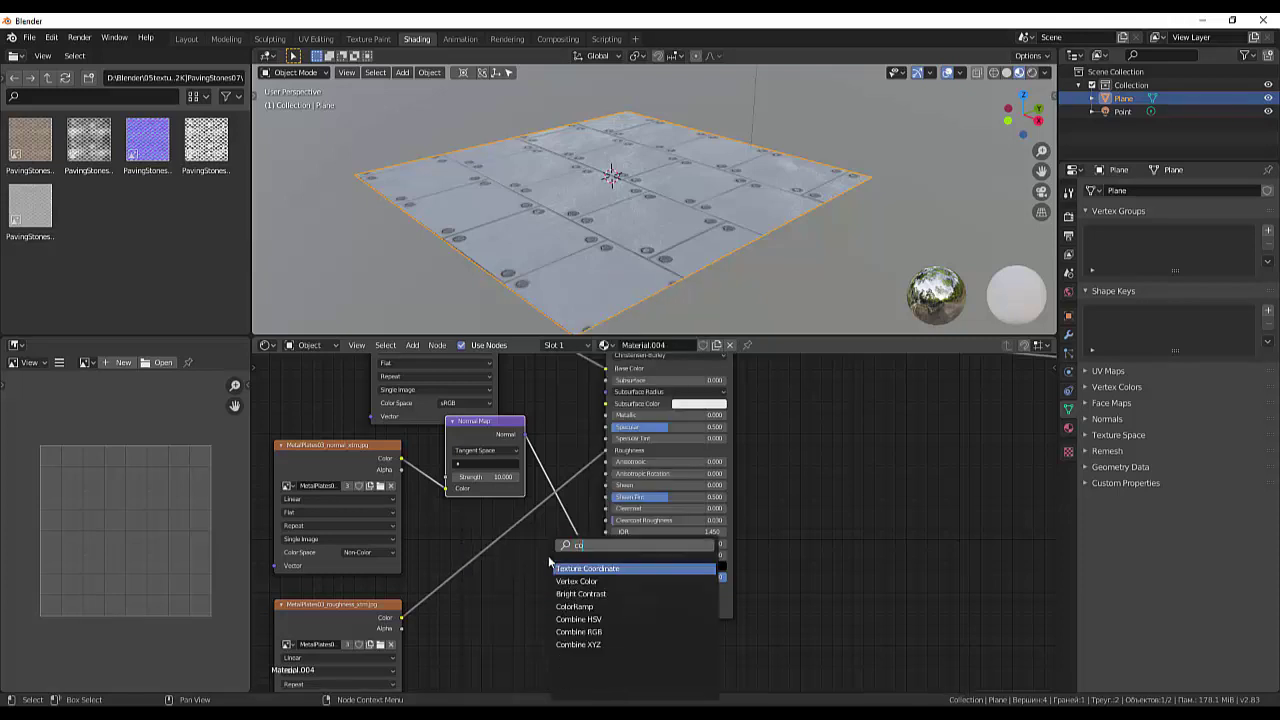
{"action": "type", "text": "lor"}
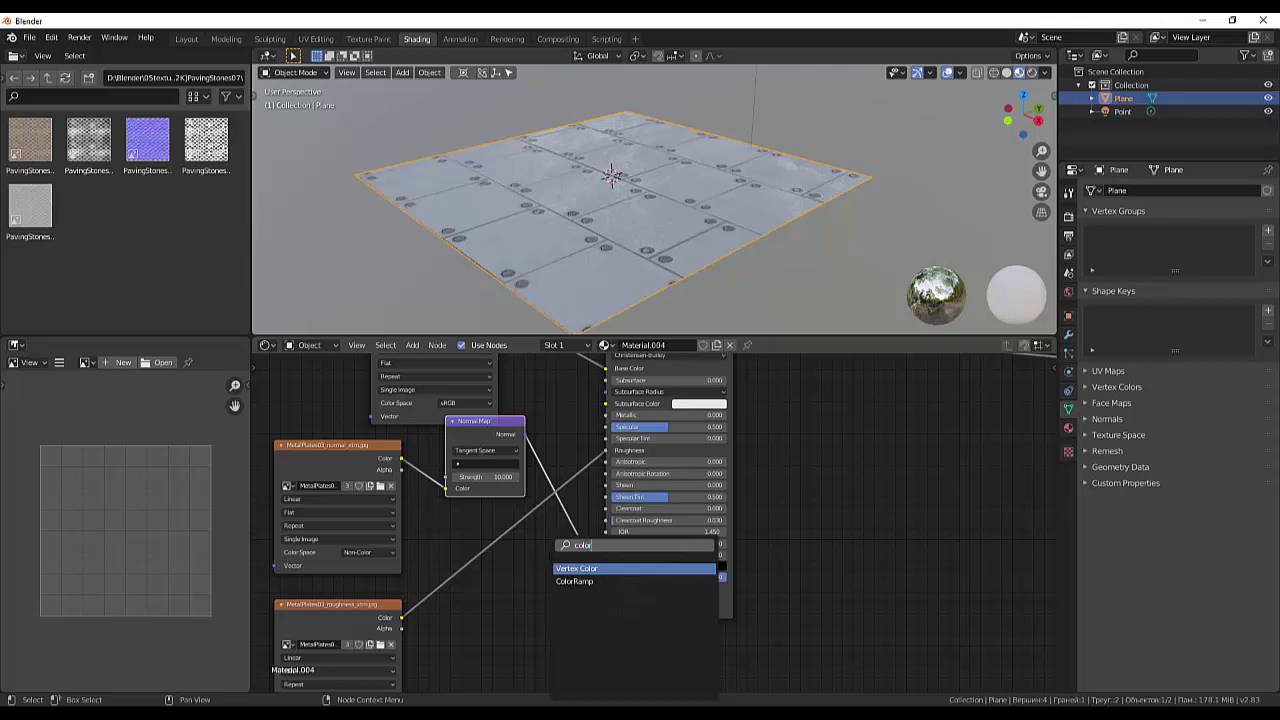
{"action": "left_click", "coordinate": [575, 581]}
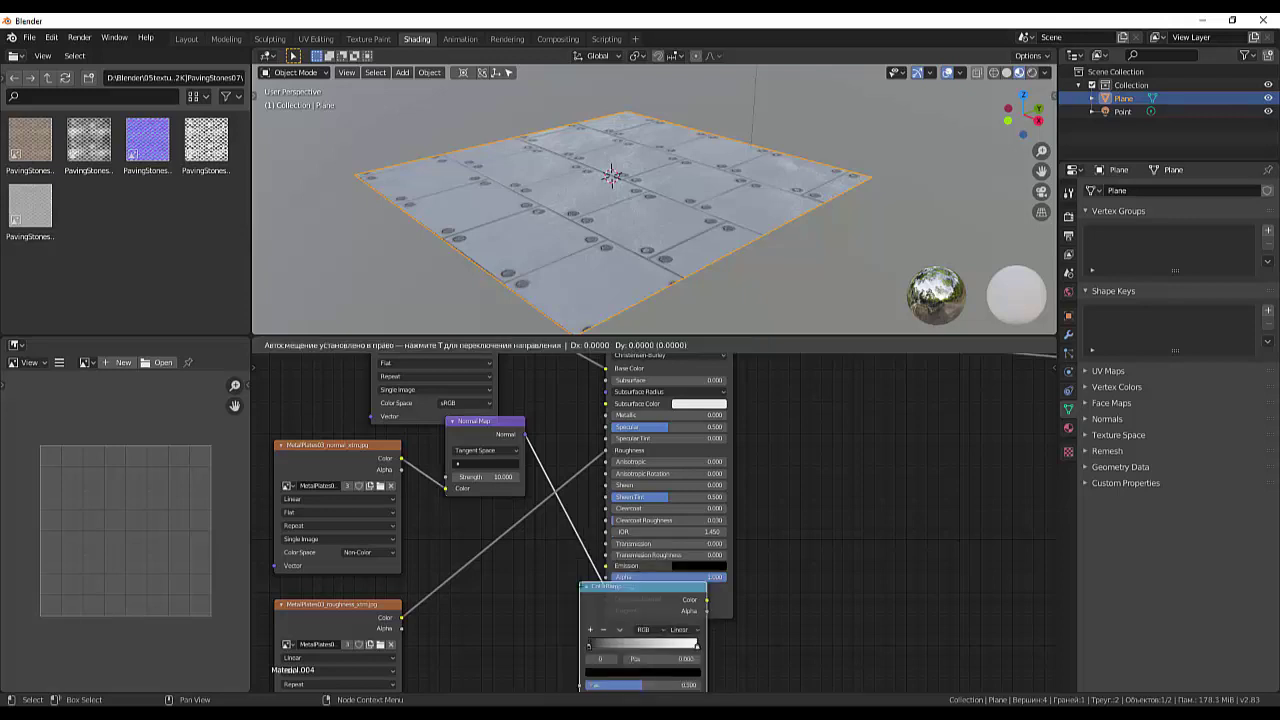
{"action": "left_click", "coordinate": [447, 568]}
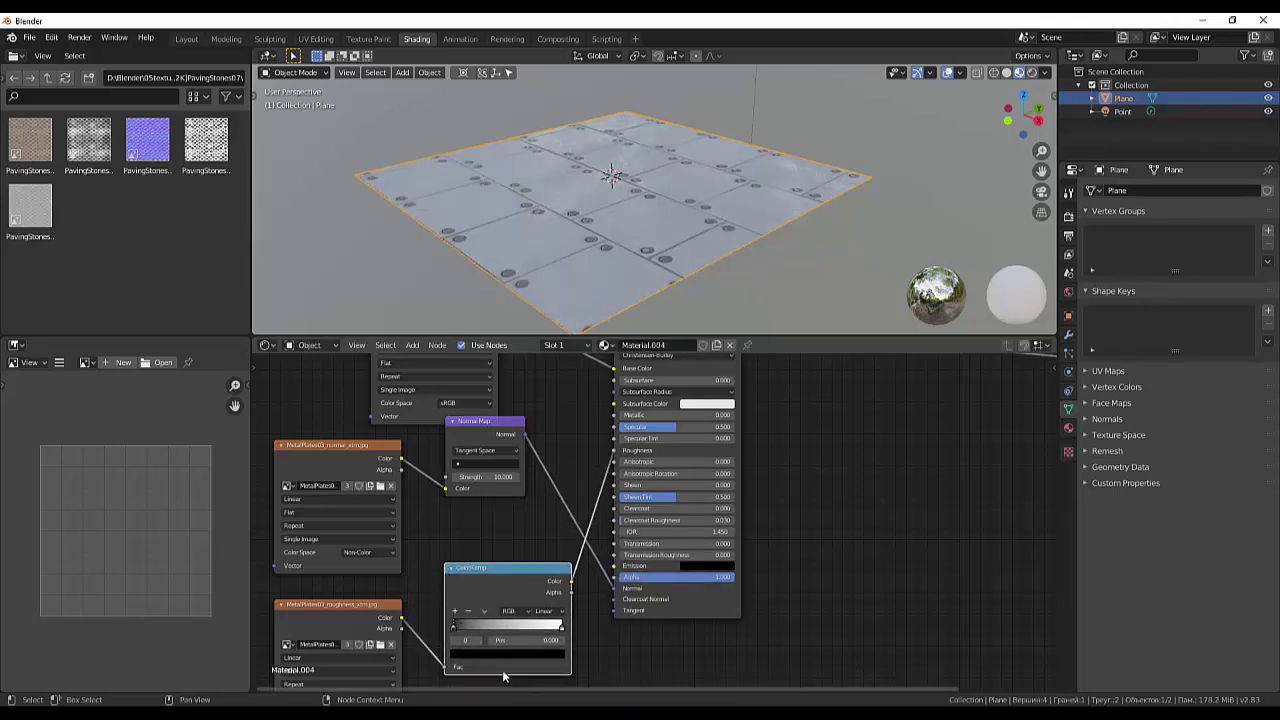
{"action": "key", "text": "g"}
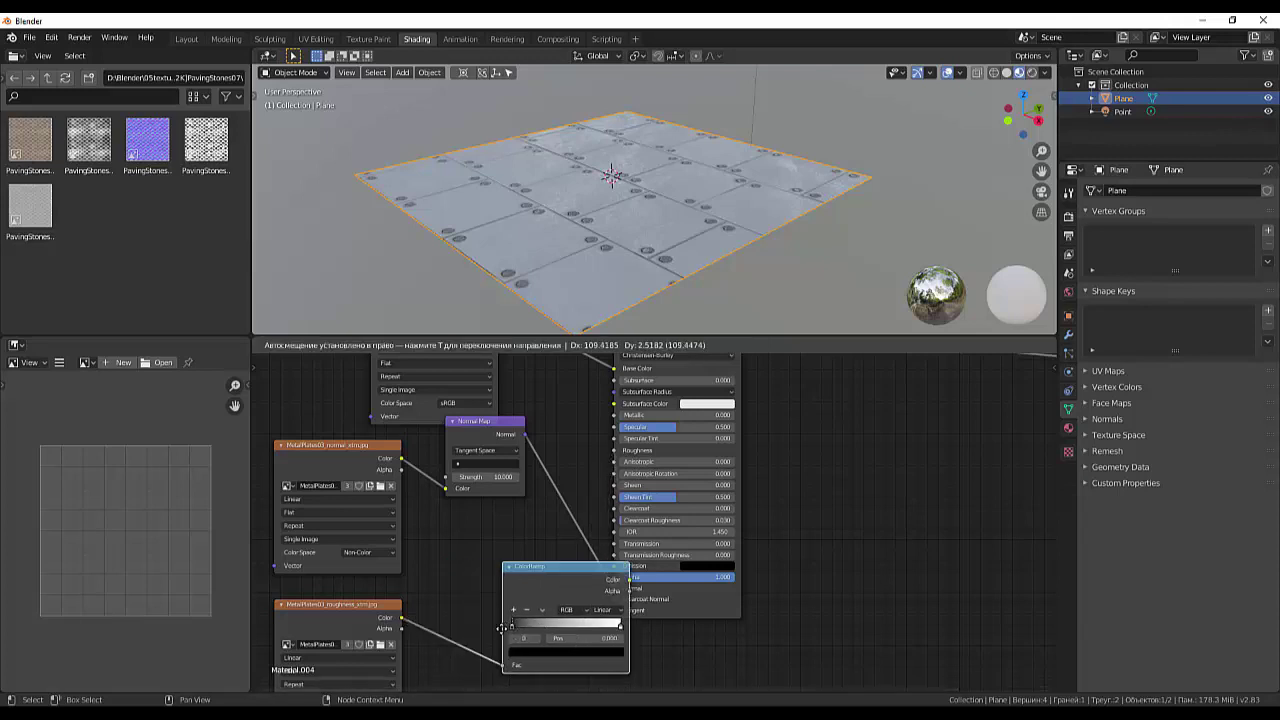
{"action": "left_click", "coordinate": [447, 627]}
- Pull the ColorRamp's black stop to 0.186 and the white stop inward, then view the plane from above
{"action": "mouse_move", "coordinate": [449, 627]}
{"action": "left_mouse_down"}
{"action": "mouse_move", "coordinate": [477, 629]}
{"action": "mouse_move", "coordinate": [464, 630]}
{"action": "left_mouse_up"}
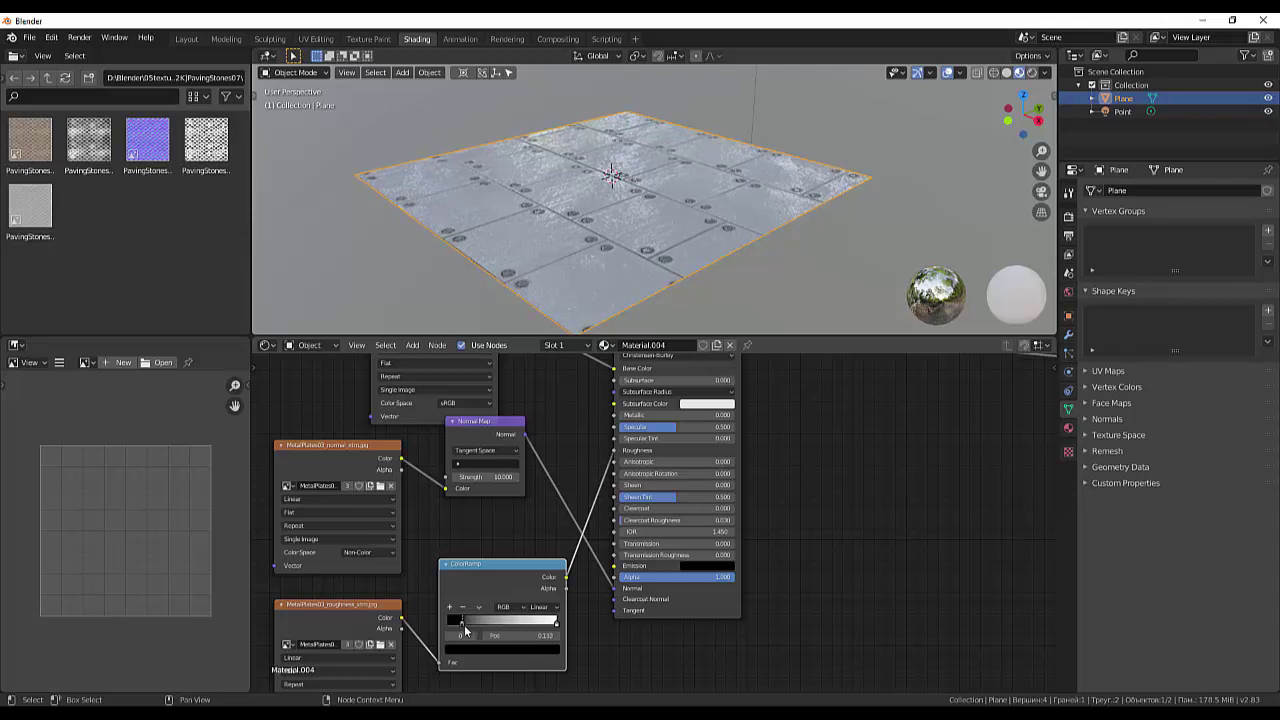
{"action": "mouse_move", "coordinate": [556, 623]}
{"action": "left_mouse_down"}
{"action": "mouse_move", "coordinate": [491, 629]}
{"action": "mouse_move", "coordinate": [519, 634]}
{"action": "left_mouse_up"}
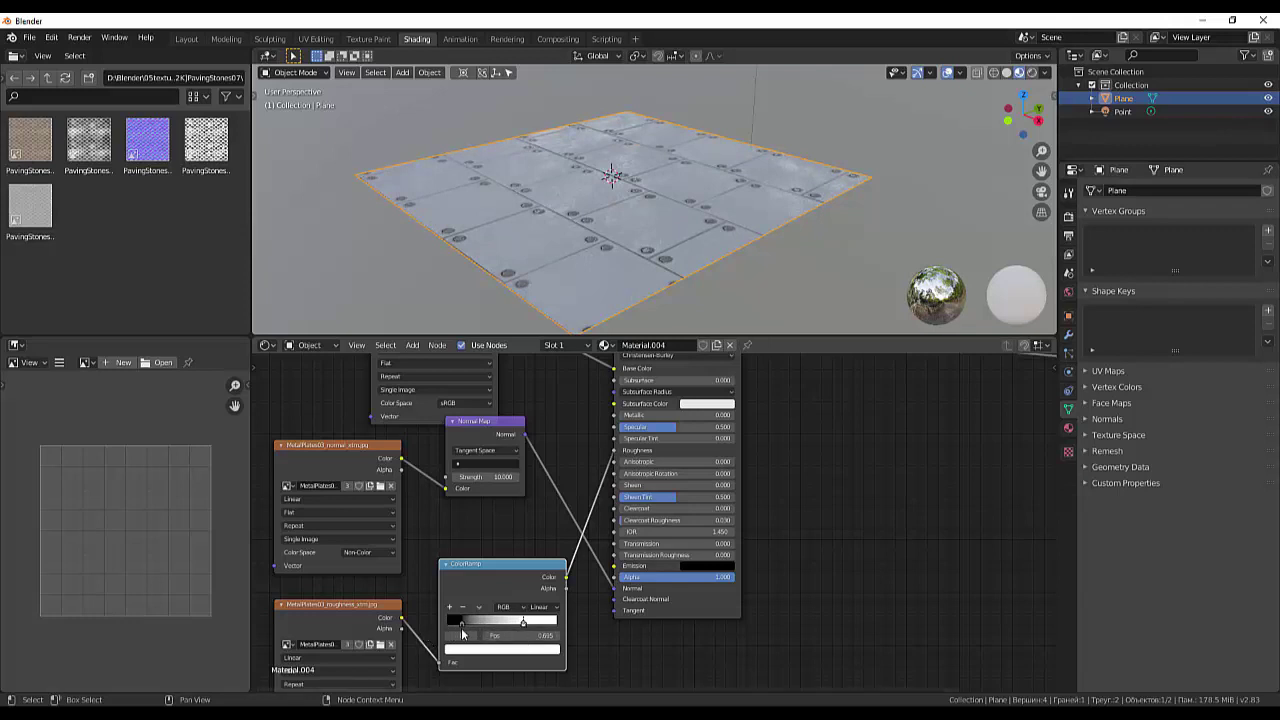
{"action": "mouse_move", "coordinate": [460, 630]}
{"action": "left_mouse_down"}
{"action": "mouse_move", "coordinate": [463, 612]}
{"action": "mouse_move", "coordinate": [489, 612]}
{"action": "mouse_move", "coordinate": [478, 621]}
{"action": "left_mouse_up"}
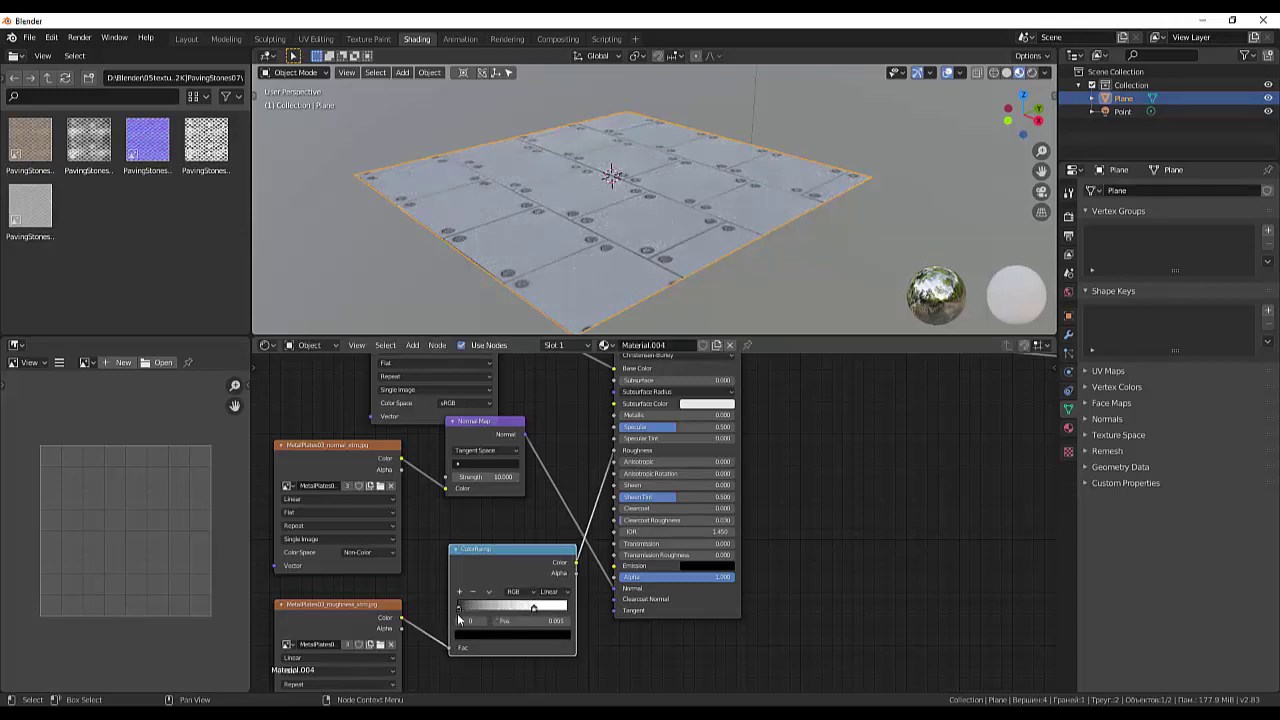
{"action": "mouse_move", "coordinate": [692, 245]}
{"action": "middle_mouse_down"}
{"action": "mouse_move", "coordinate": [623, 263]}
{"action": "mouse_move", "coordinate": [615, 237]}
{"action": "mouse_move", "coordinate": [676, 232]}
{"action": "middle_mouse_up"}
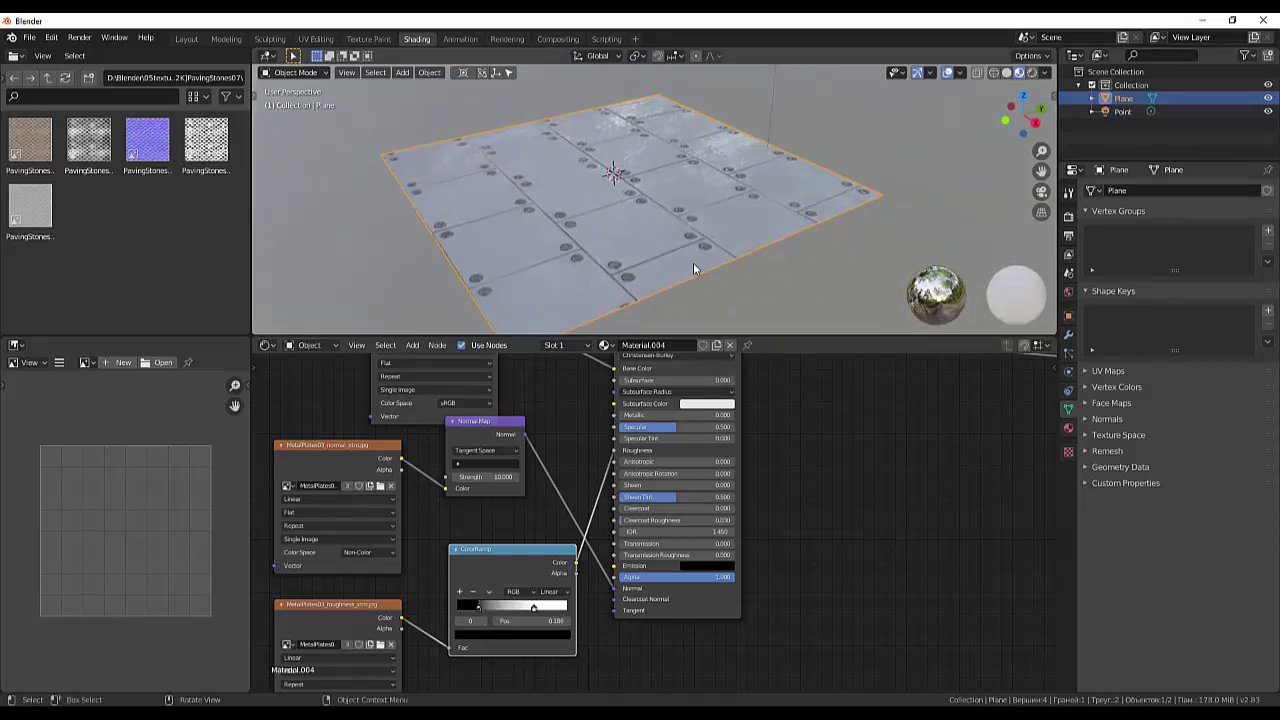
{"action": "scroll", "coordinate": [695, 262], "scroll_direction": "down", "scroll_amount": 3}
{"action": "scroll", "coordinate": [695, 262], "scroll_direction": "up", "scroll_amount": 2}
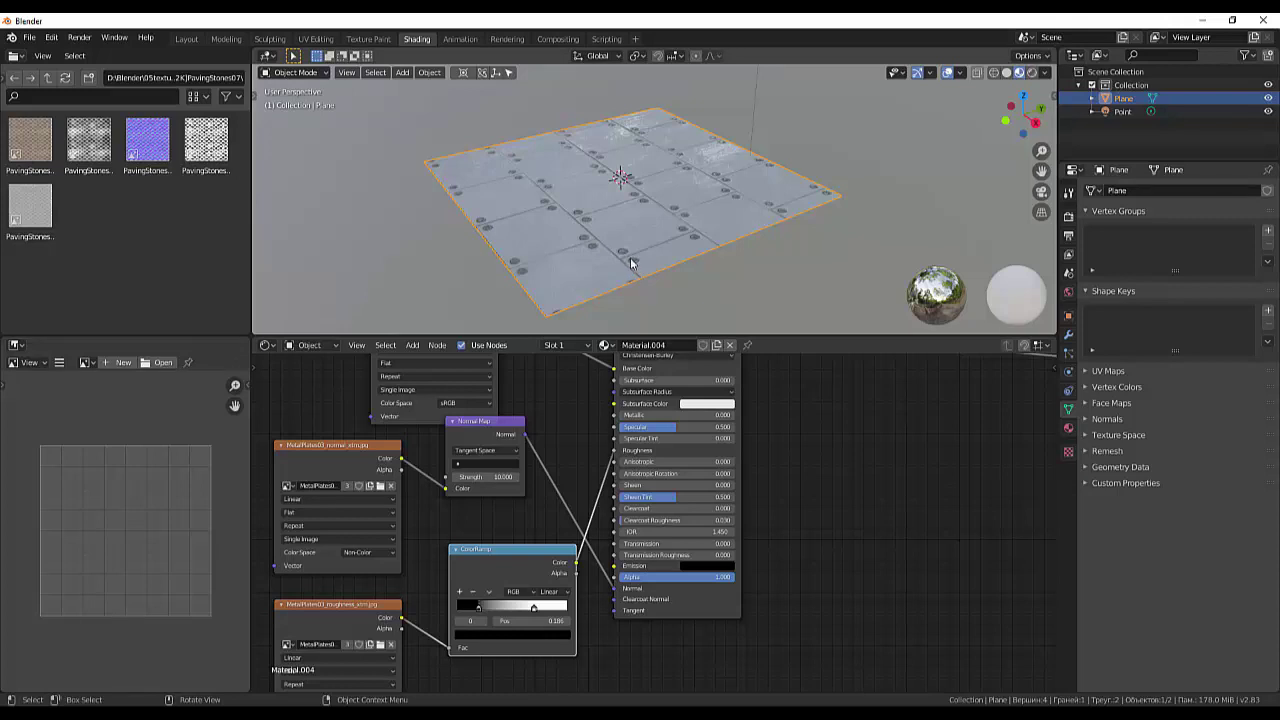
- Display MetalPlates03_diffuse_xtm.jpg in the image editor, then switch to the Modeling workspace
{"action": "left_click", "coordinate": [88, 362]}
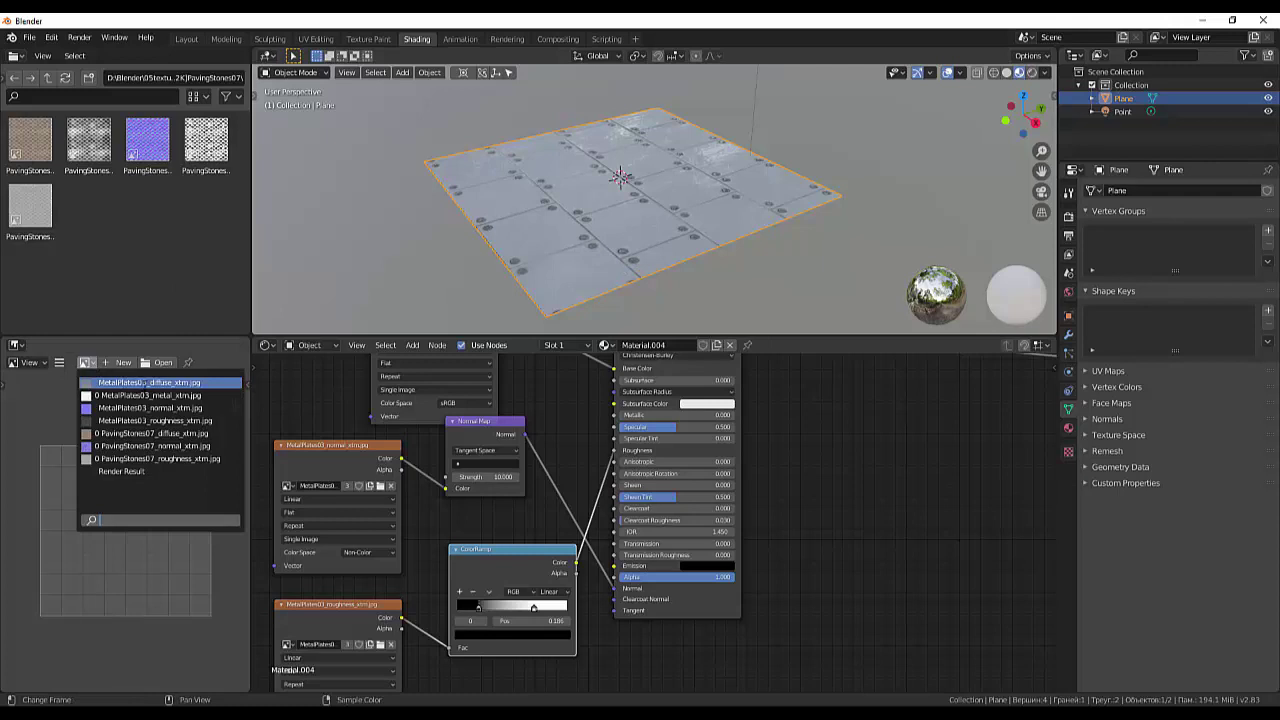
{"action": "left_click", "coordinate": [148, 383]}
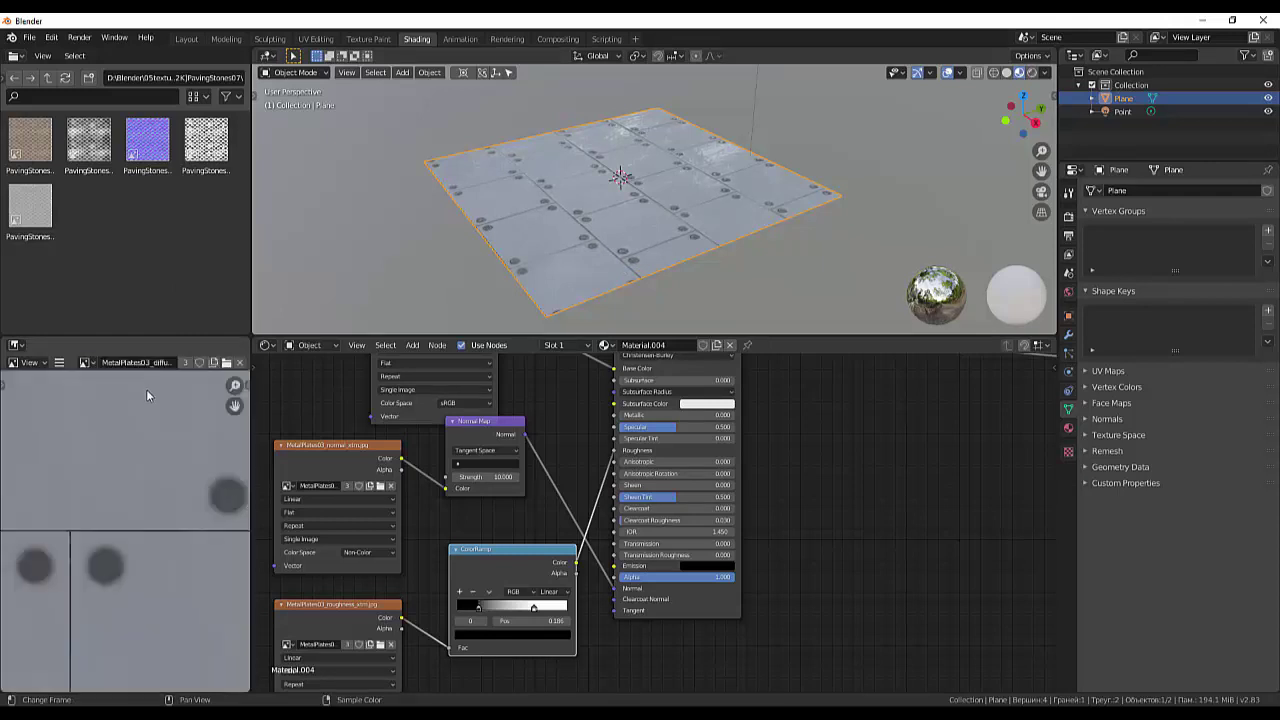
{"action": "scroll", "coordinate": [130, 476], "scroll_direction": "down", "scroll_amount": 5}
{"action": "scroll", "coordinate": [132, 474], "scroll_direction": "down", "scroll_amount": 3}
{"action": "scroll", "coordinate": [133, 473], "scroll_direction": "down", "scroll_amount": 2}
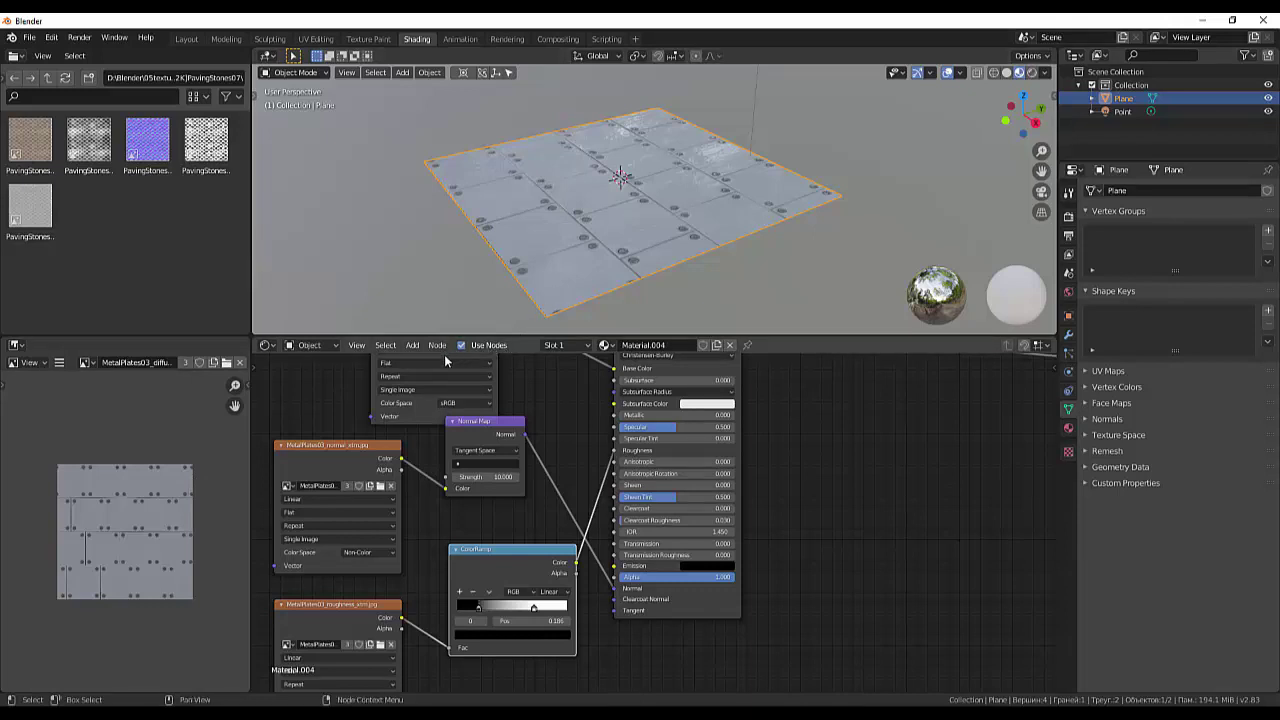
{"action": "left_click", "coordinate": [227, 39]}
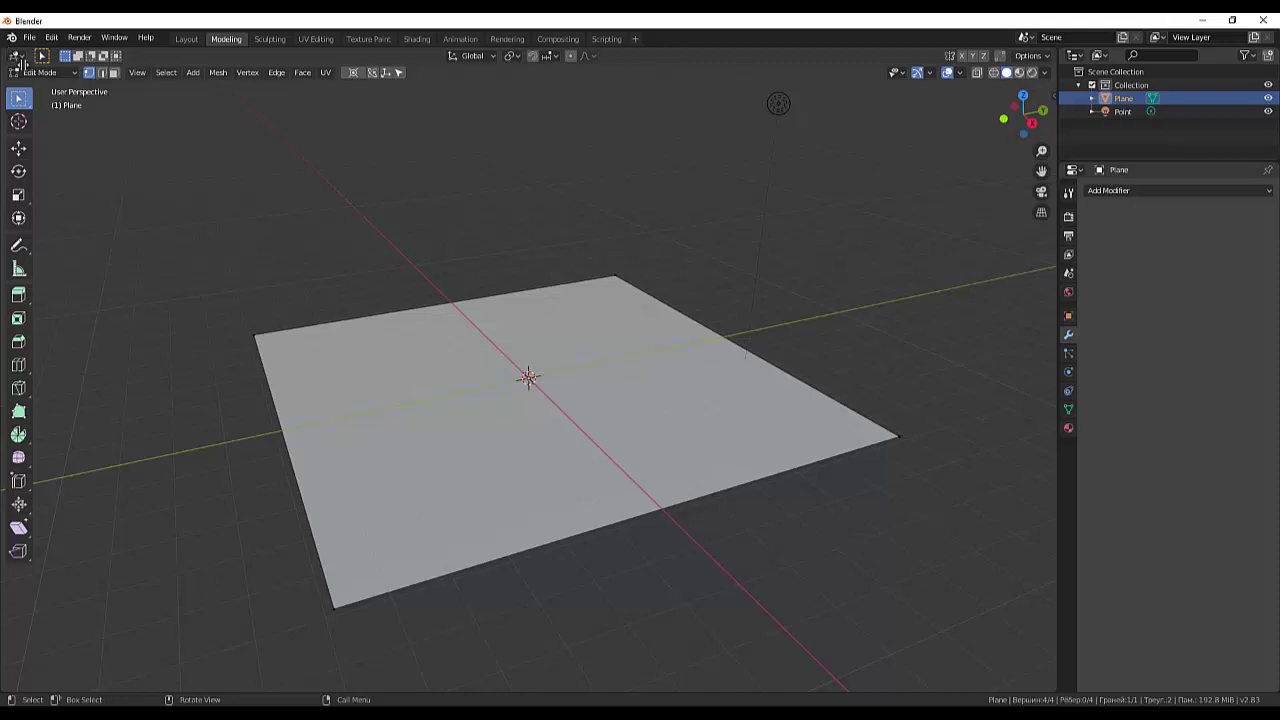
- Split the viewport into two views, cycle the plane through Object Mode back to Edit Mode, and select all
{"action": "left_click_drag", "start_coordinate": [20, 62], "coordinate": [414, 333]}
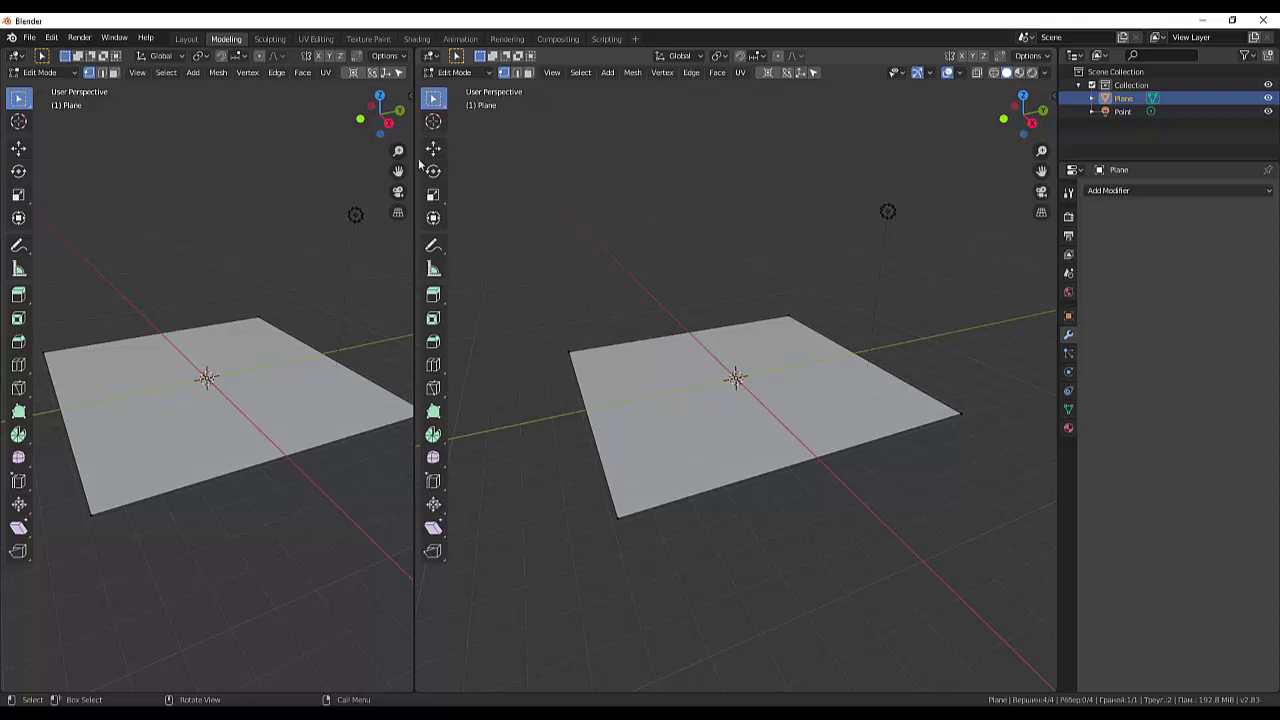
{"action": "left_click", "coordinate": [456, 73]}
{"action": "left_click", "coordinate": [456, 73]}
{"action": "left_click", "coordinate": [458, 90]}
{"action": "key", "text": "alt+a"}
{"action": "left_click", "coordinate": [745, 472]}
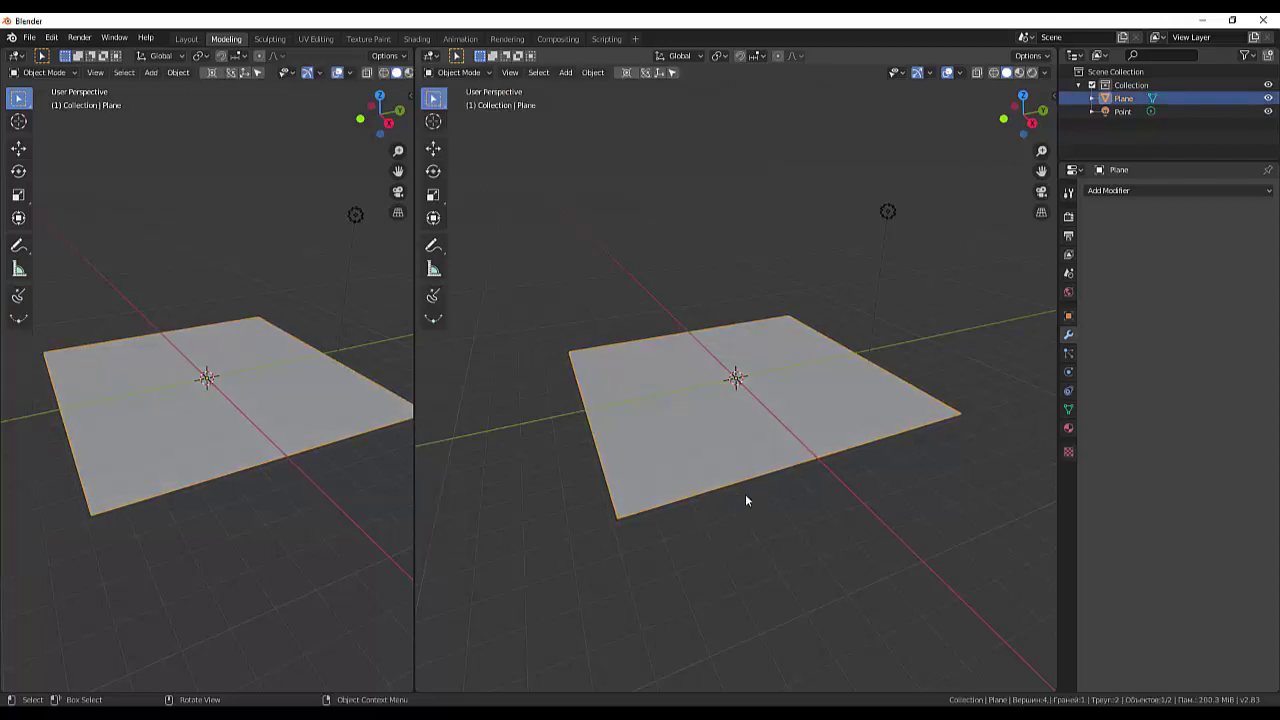
{"action": "left_click", "coordinate": [452, 73]}
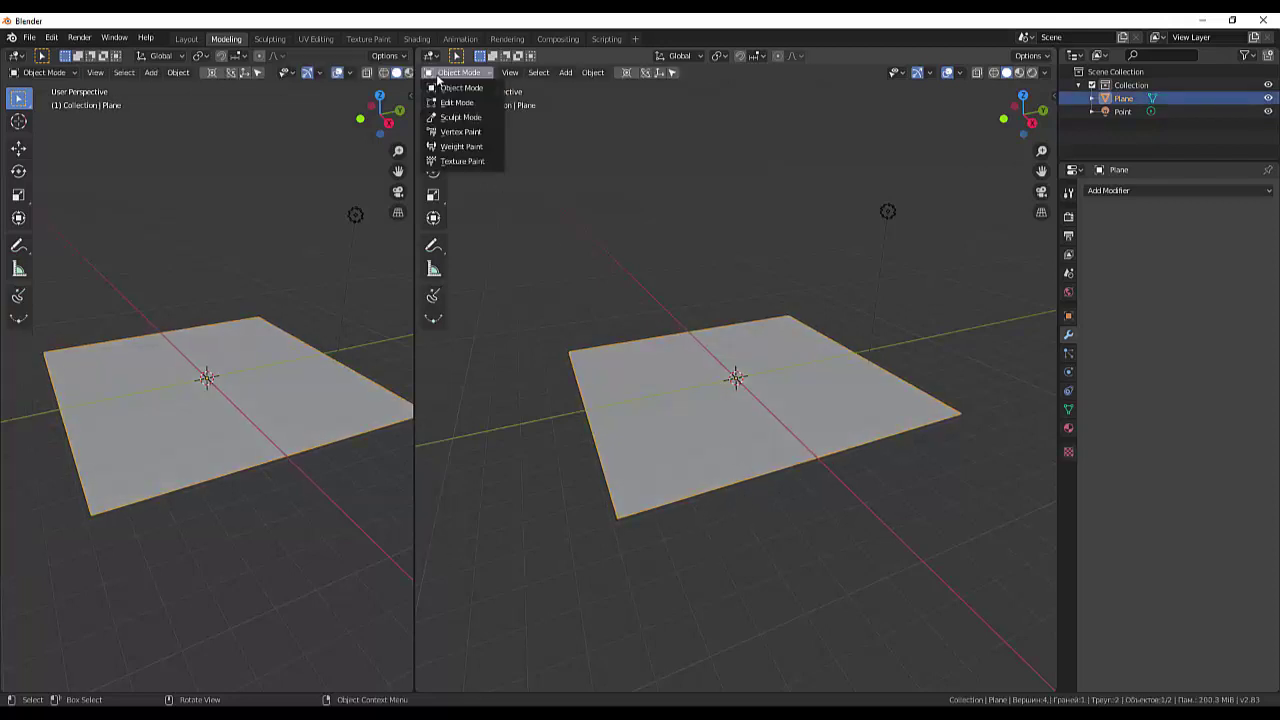
{"action": "left_click", "coordinate": [456, 102]}
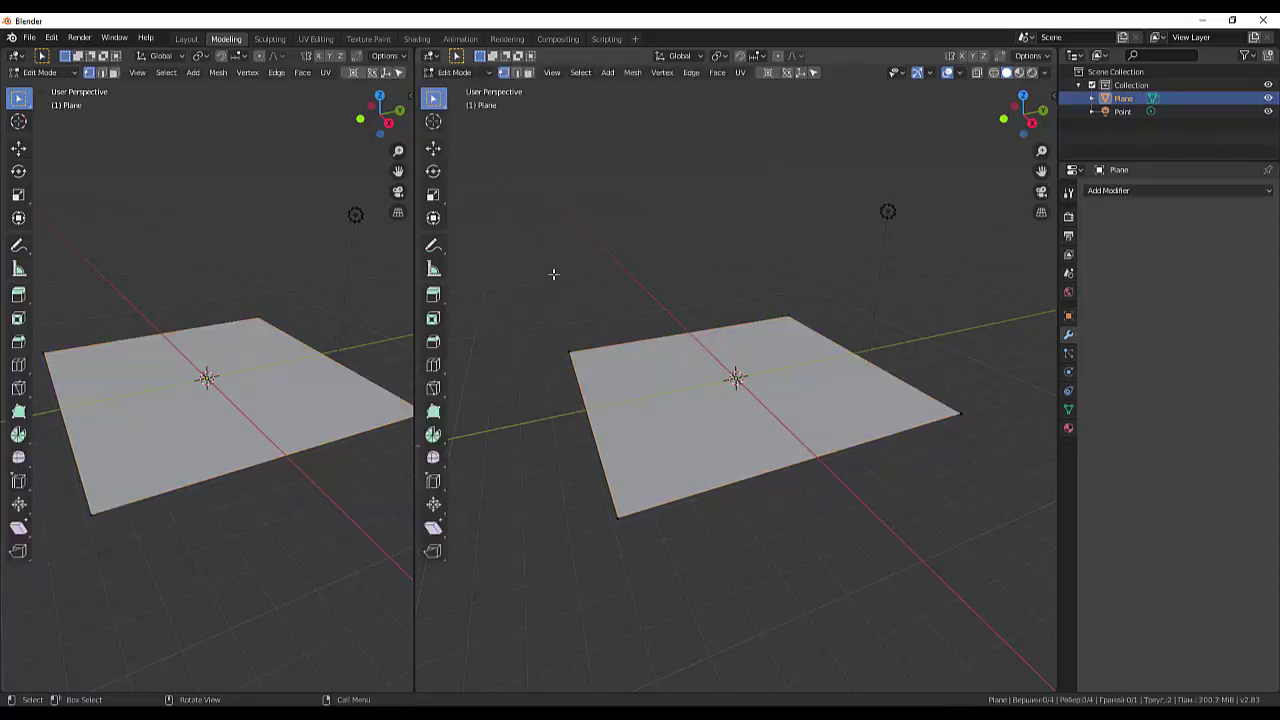
{"action": "right_click", "coordinate": [695, 460]}
{"action": "key", "text": "a"}
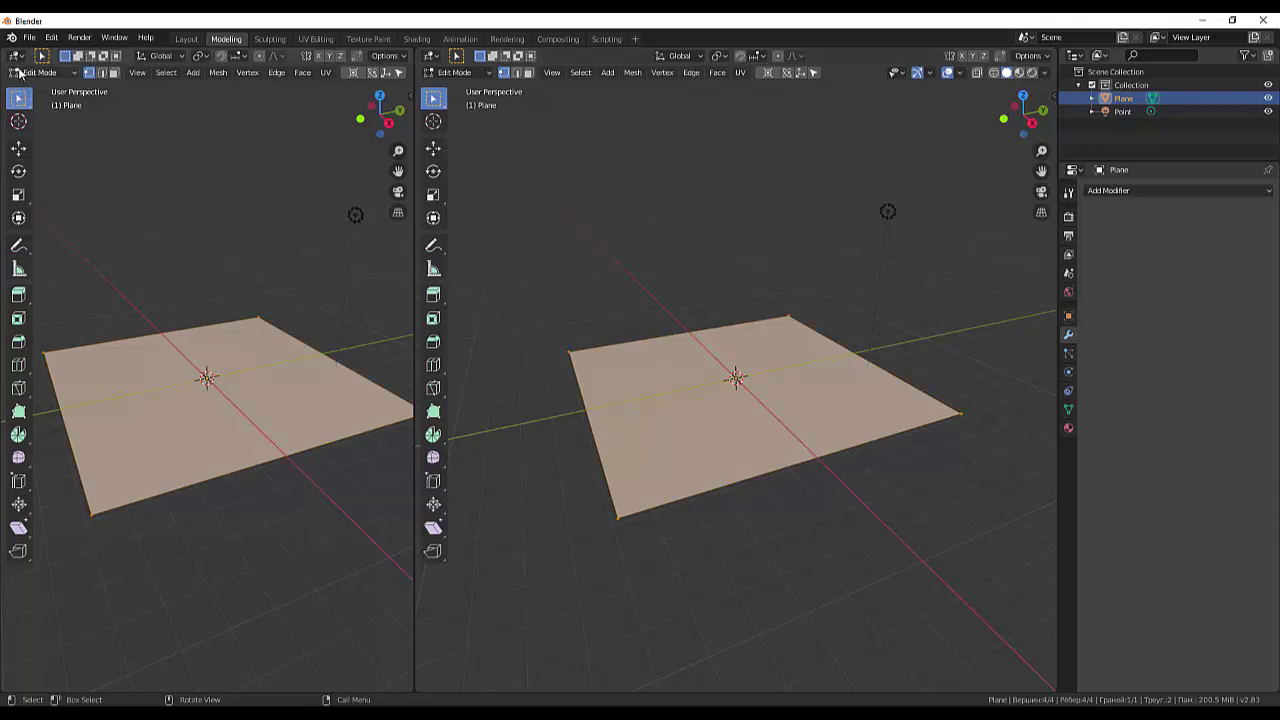
- Turn the left view into the UV Editor and zoom out
{"action": "left_click", "coordinate": [17, 56]}
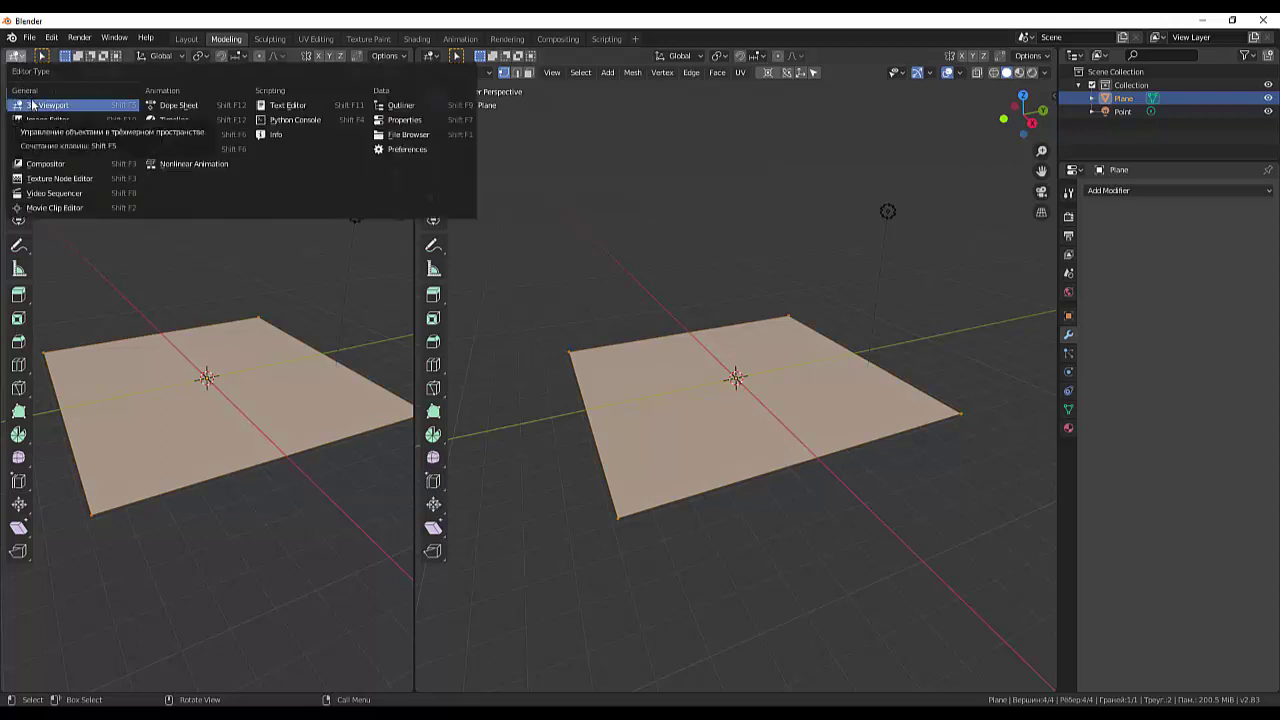
{"action": "left_click", "coordinate": [38, 133]}
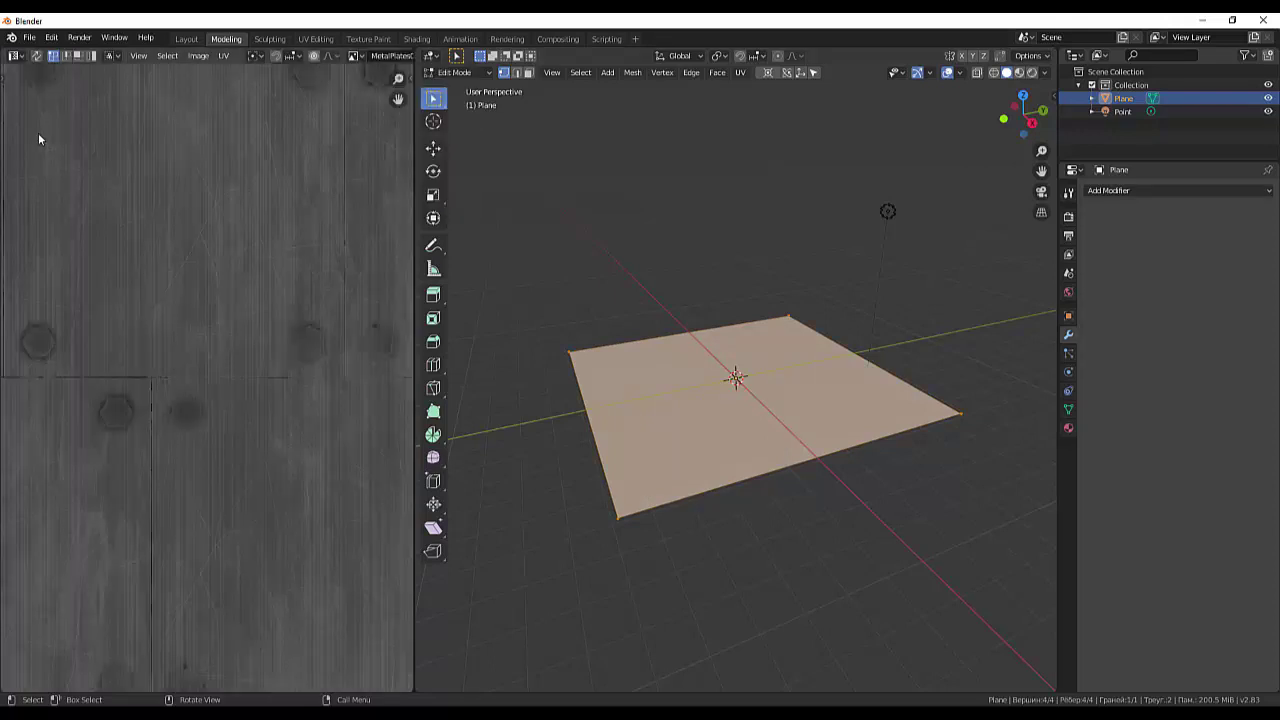
{"action": "scroll", "coordinate": [238, 341], "scroll_direction": "down", "scroll_amount": 2}
{"action": "scroll", "coordinate": [238, 341], "scroll_direction": "down", "scroll_amount": 2}
{"action": "scroll", "coordinate": [238, 341], "scroll_direction": "down", "scroll_amount": 1}
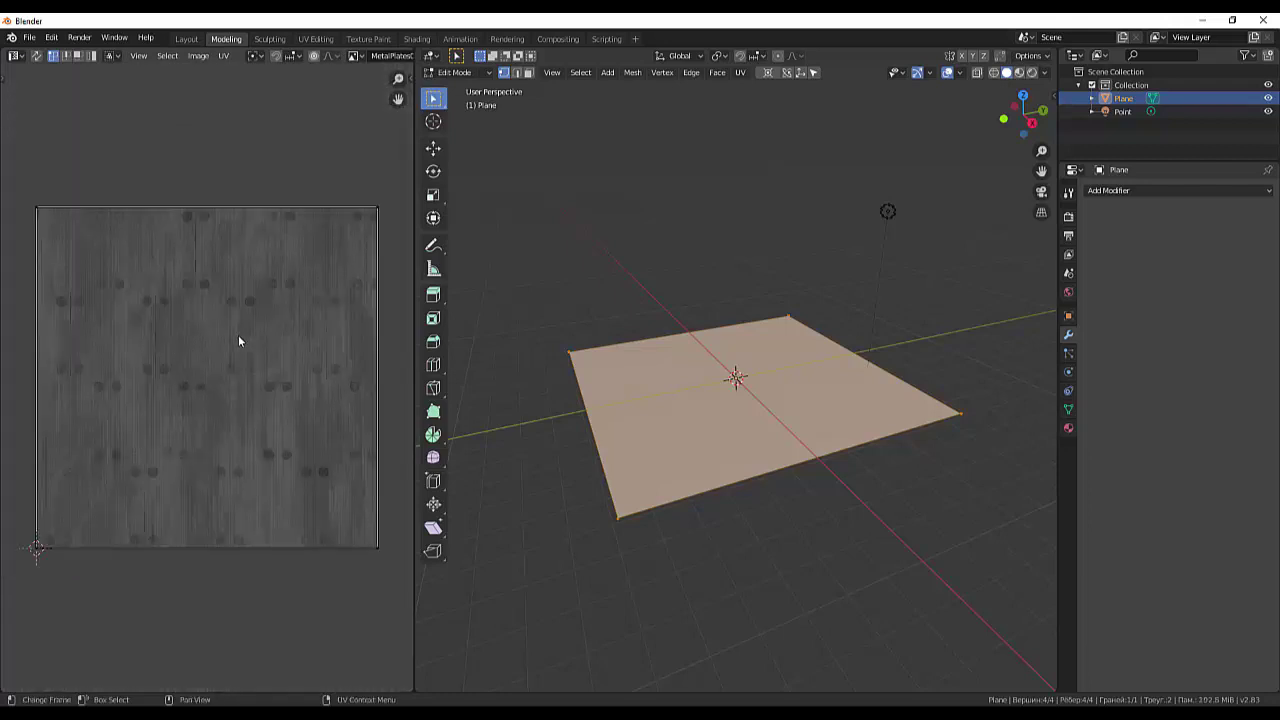
{"action": "scroll", "coordinate": [238, 341], "scroll_direction": "down", "scroll_amount": 1}
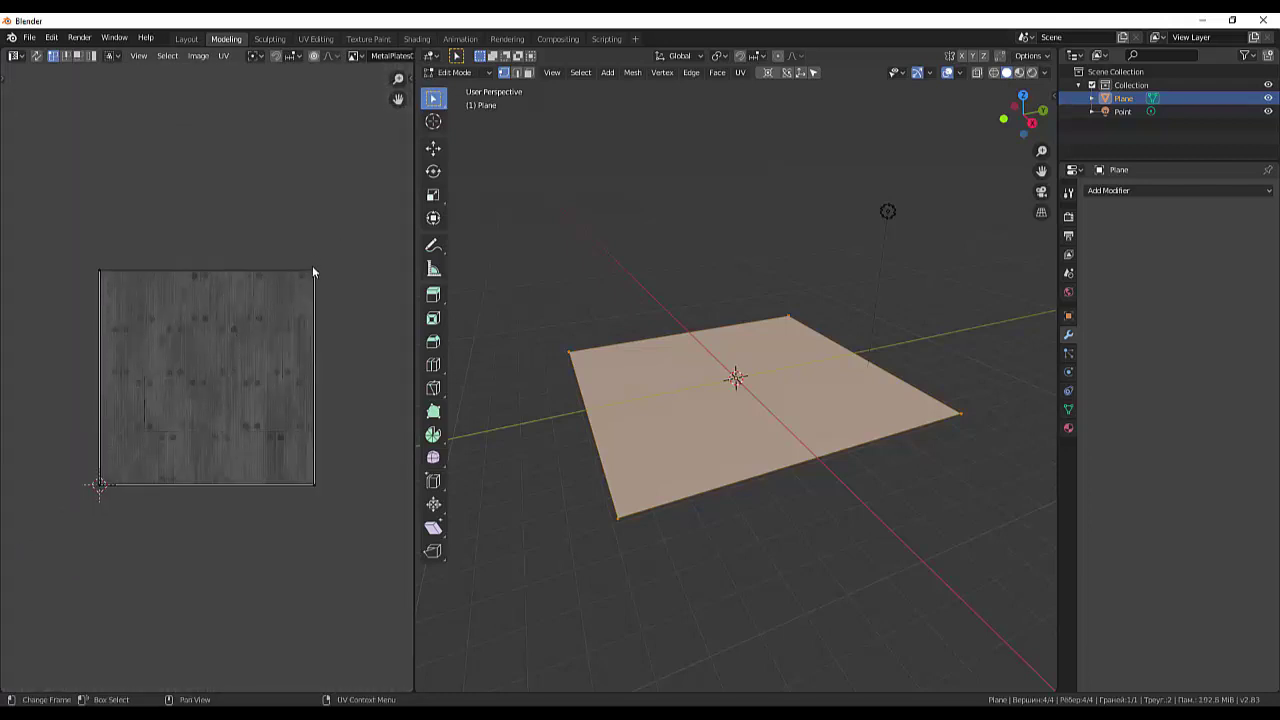
- Smart UV Project the plane and select the whole UV square
{"action": "right_click", "coordinate": [790, 178]}
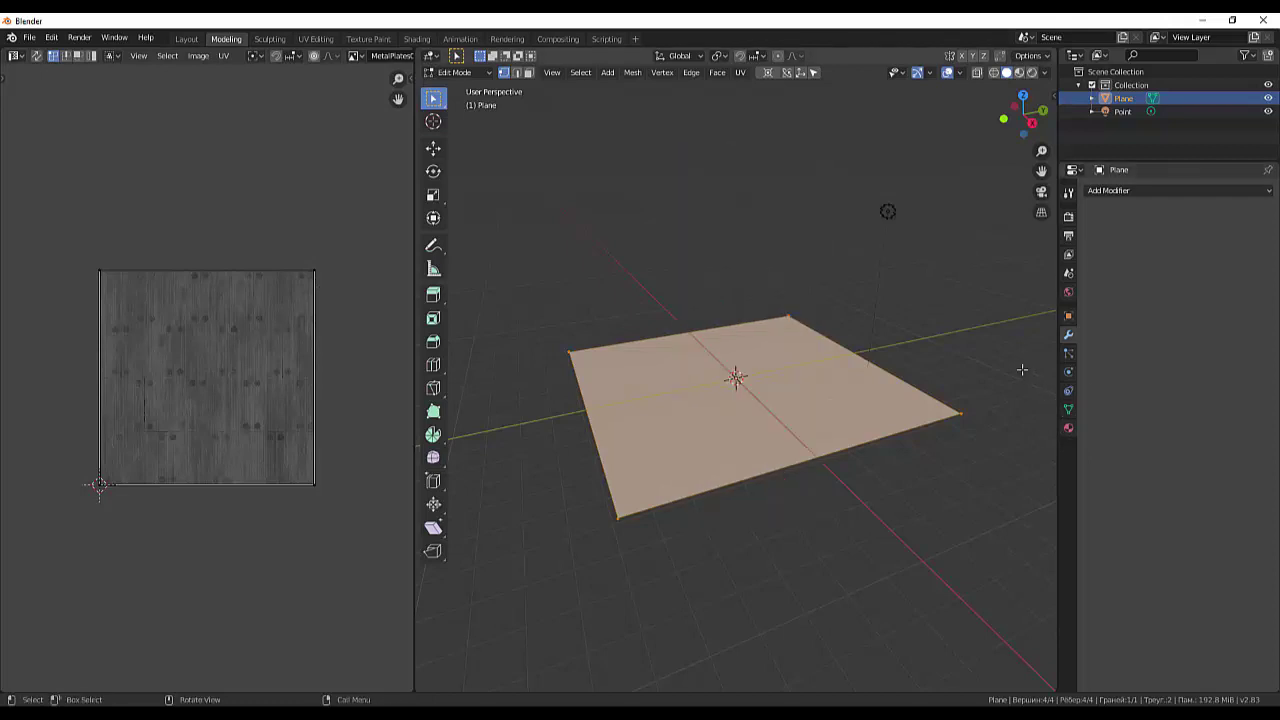
{"action": "key", "text": "u"}
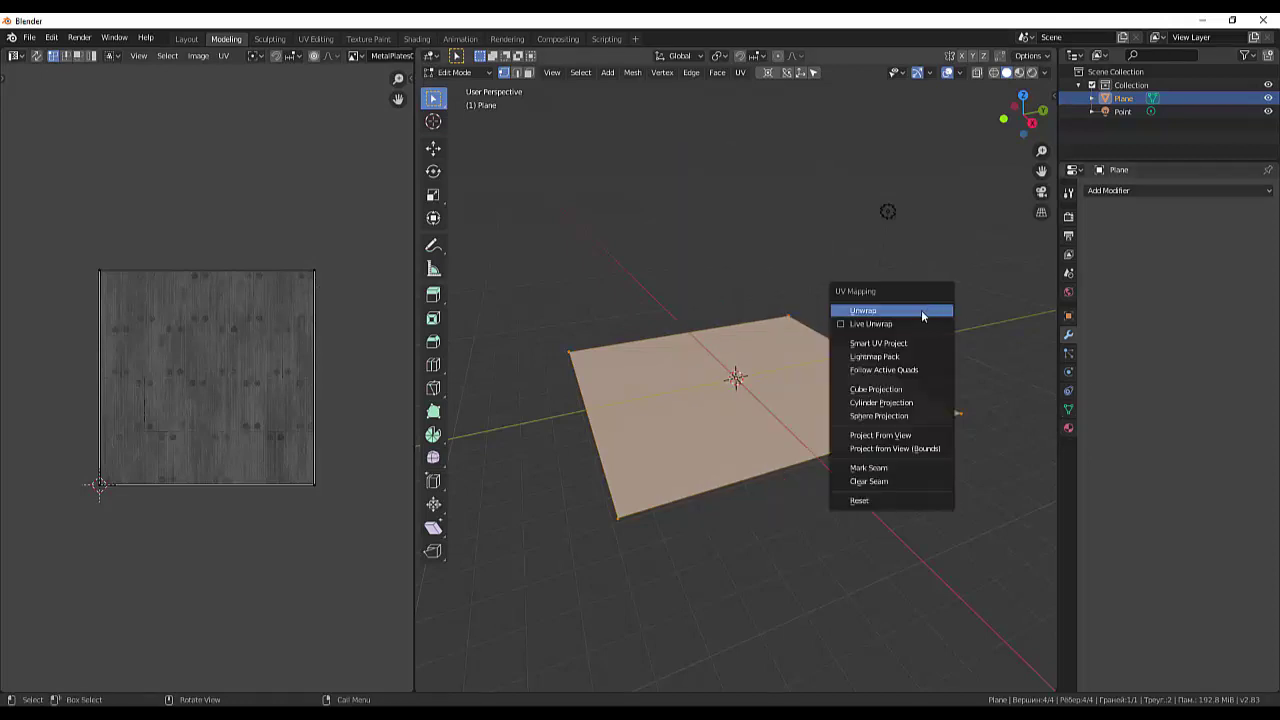
{"action": "left_click", "coordinate": [880, 343]}
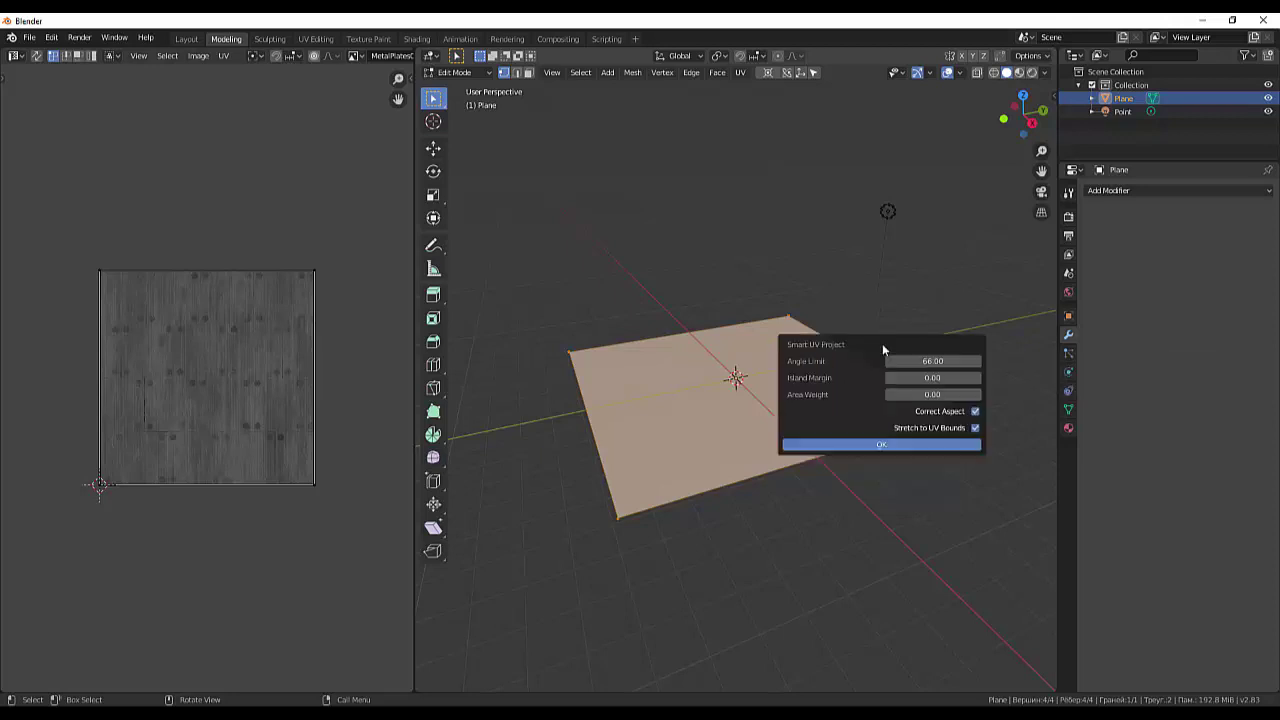
{"action": "left_click", "coordinate": [891, 446]}
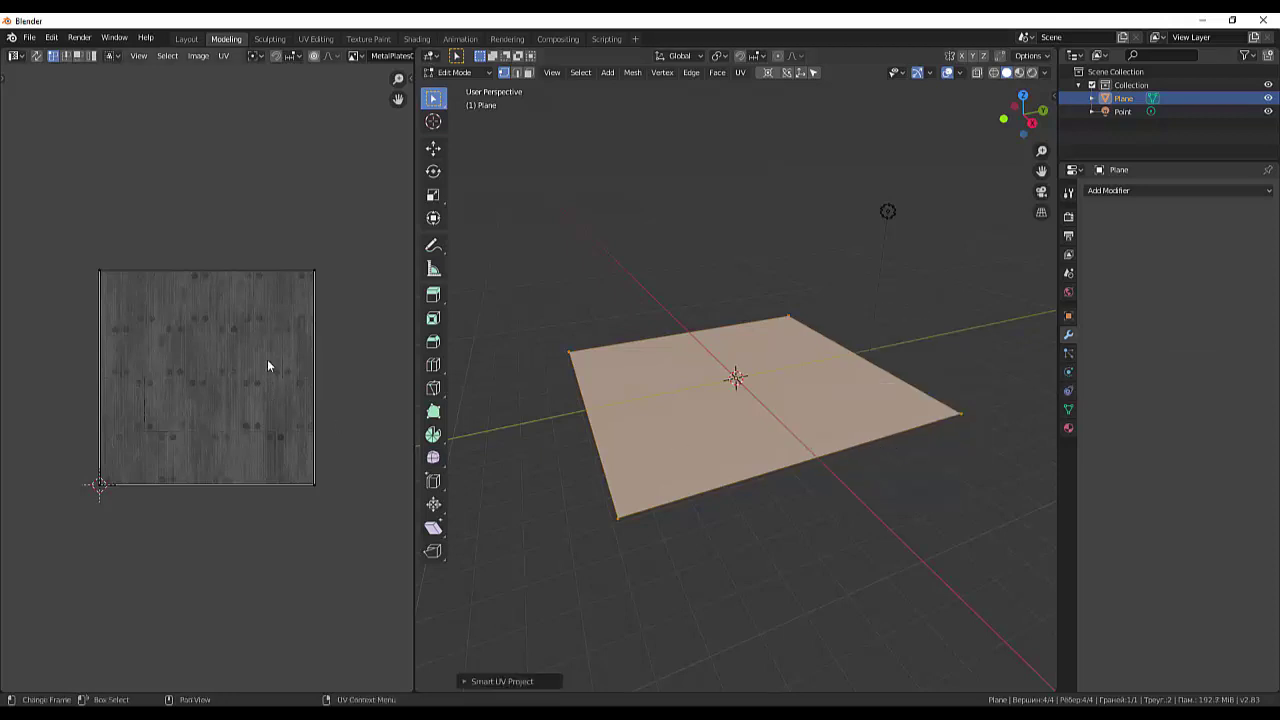
{"action": "left_click", "coordinate": [309, 318]}
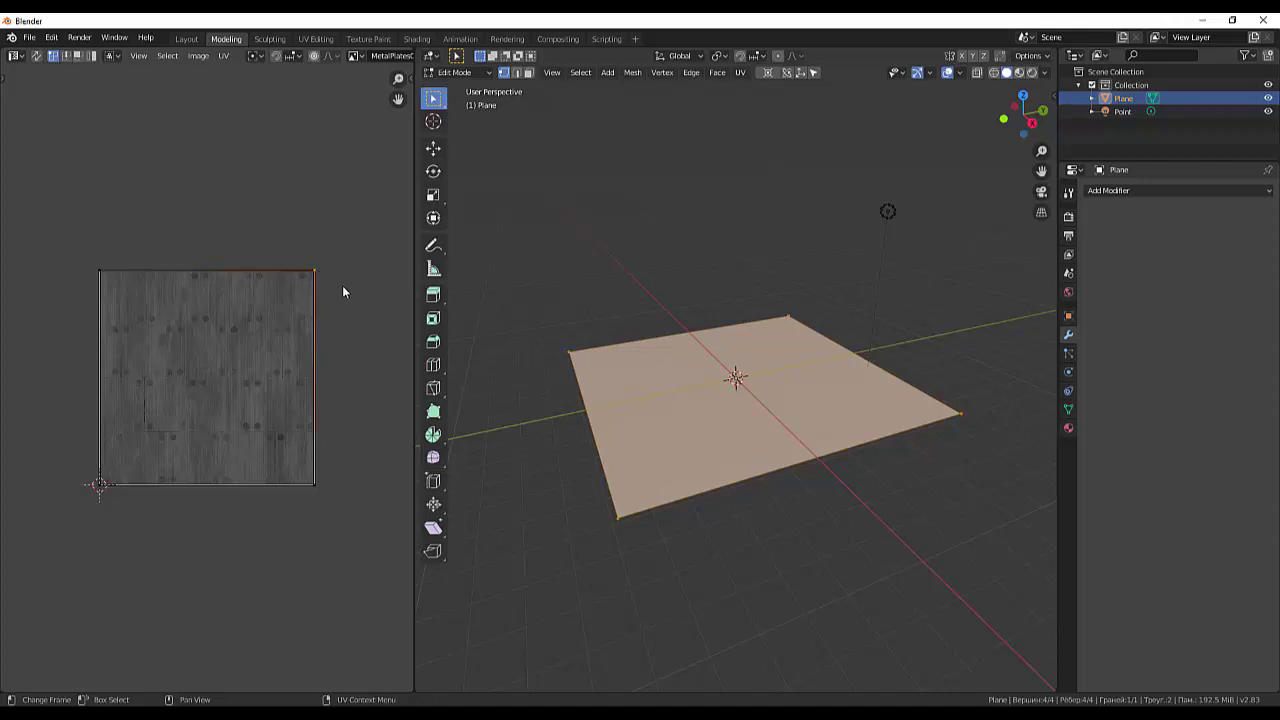
{"action": "key", "text": "a"}
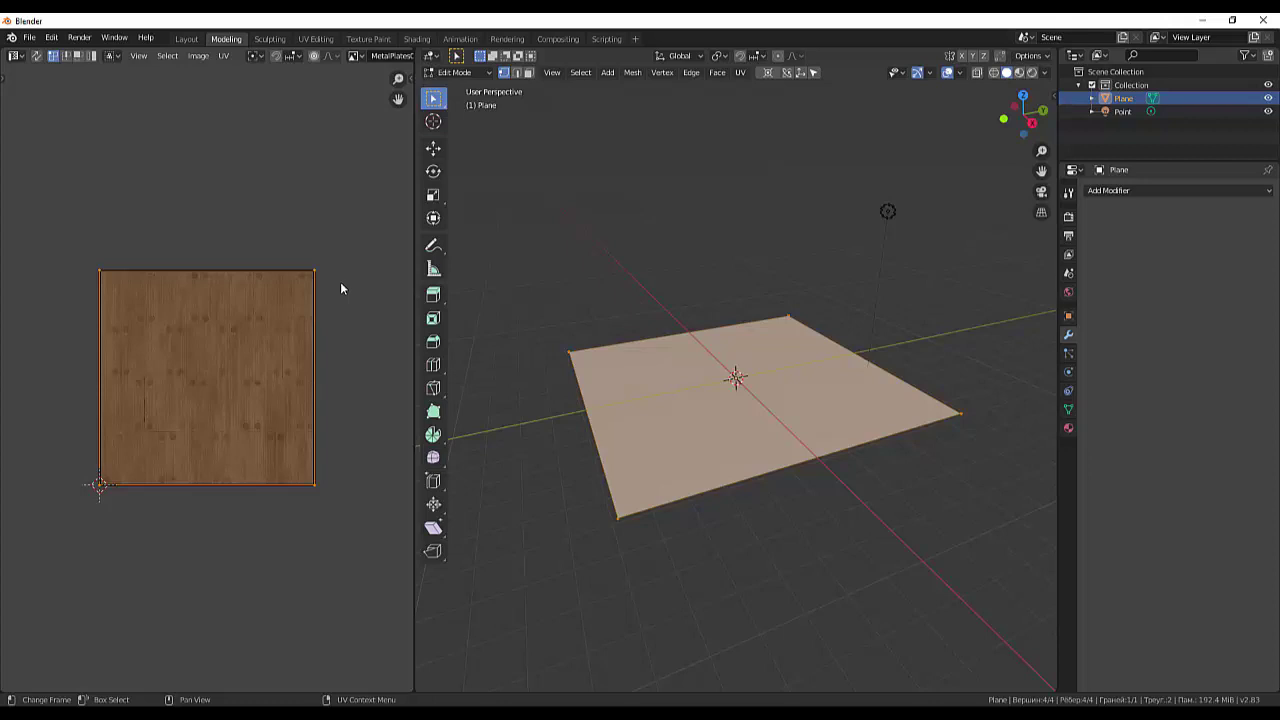
- Enlarge the UV square, enable UV Sync Selection, and switch the viewport to Rendered shading
{"action": "key", "text": "s"}
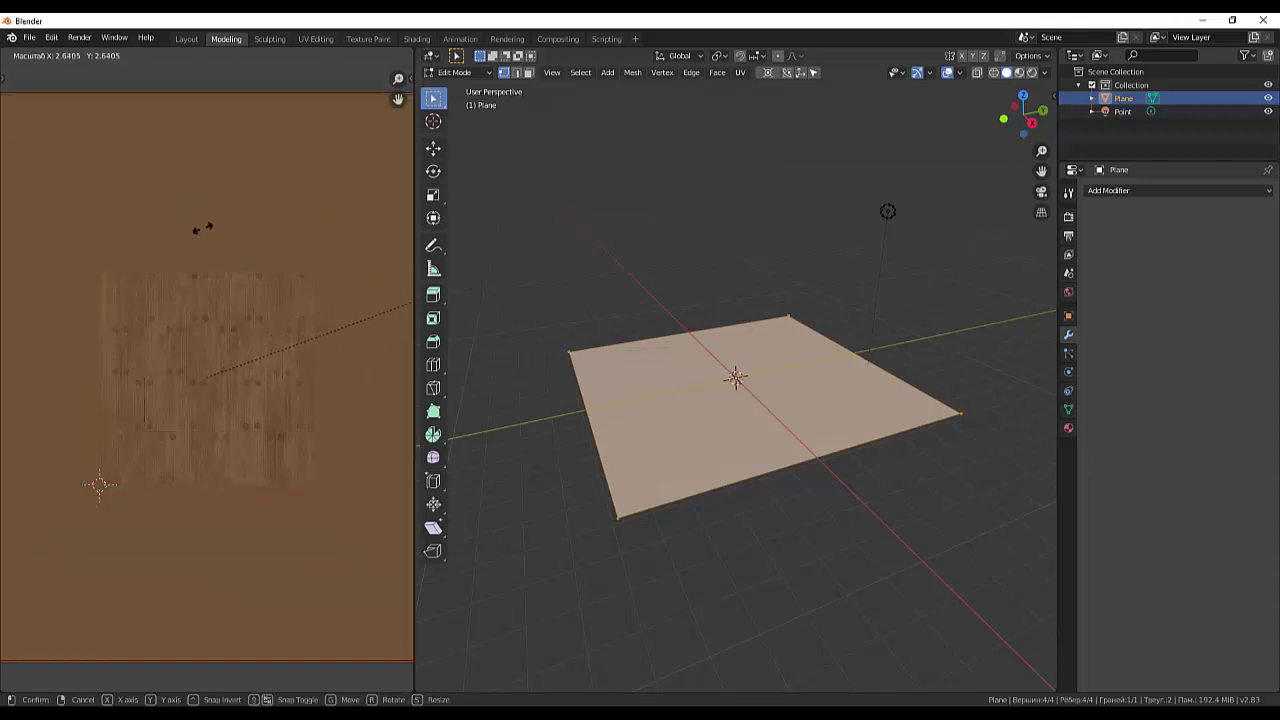
{"action": "left_click", "coordinate": [67, 252]}
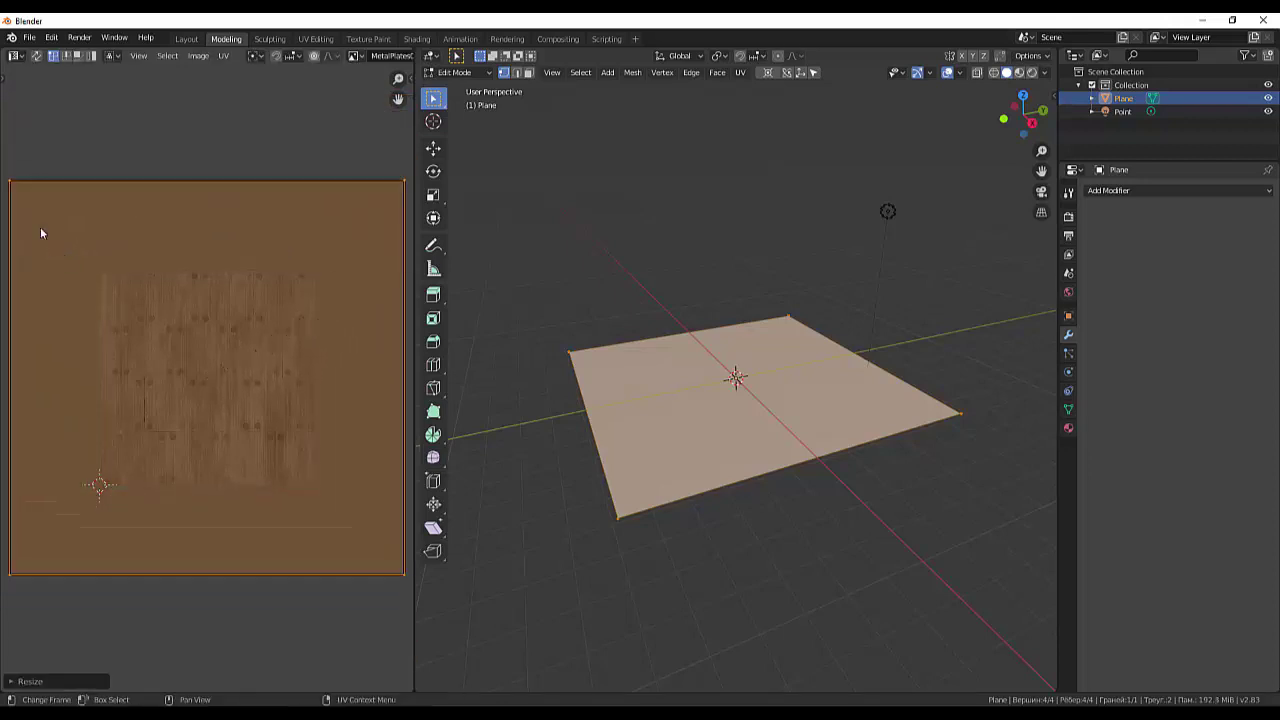
{"action": "left_click", "coordinate": [36, 57]}
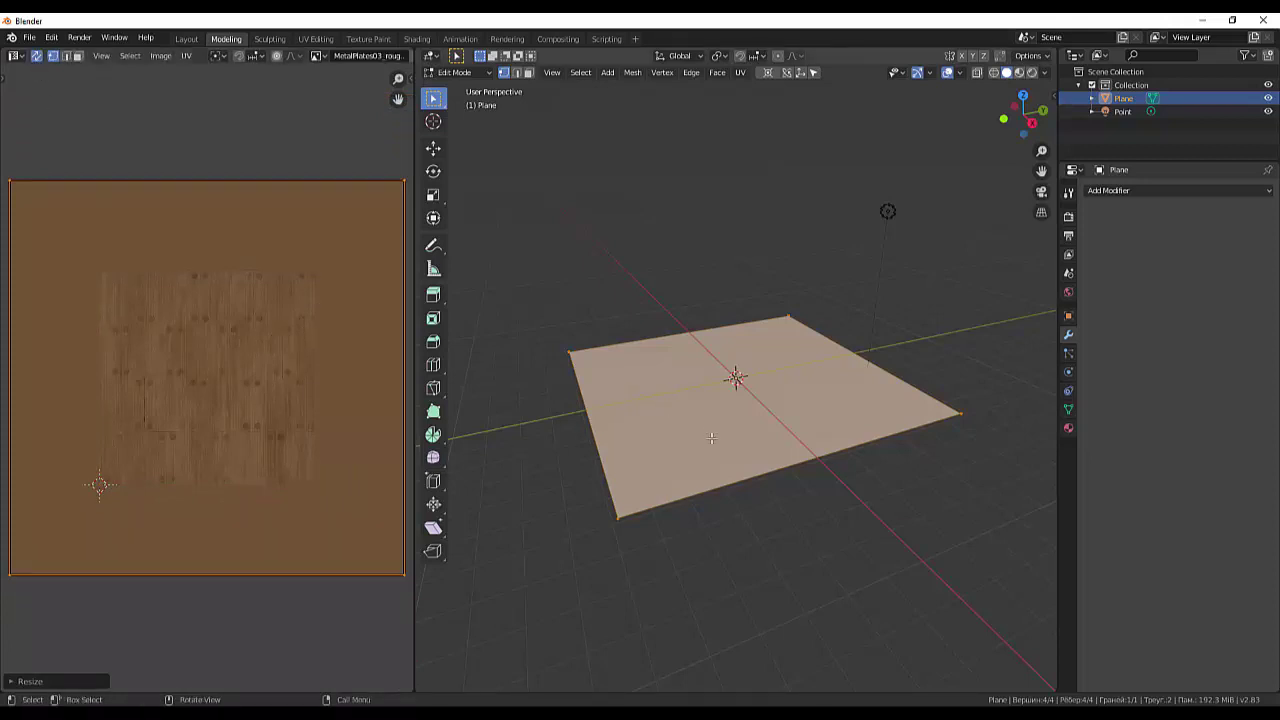
{"action": "left_click", "coordinate": [1018, 74]}
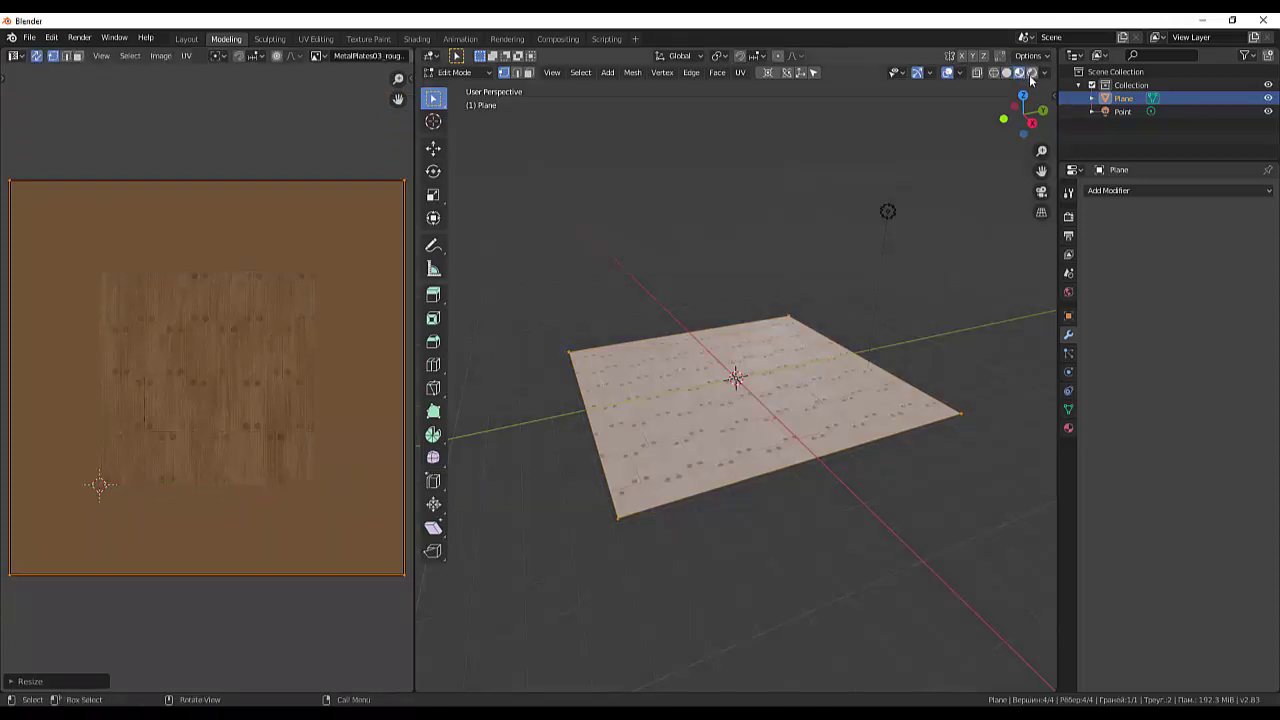
{"action": "left_click", "coordinate": [1035, 77]}
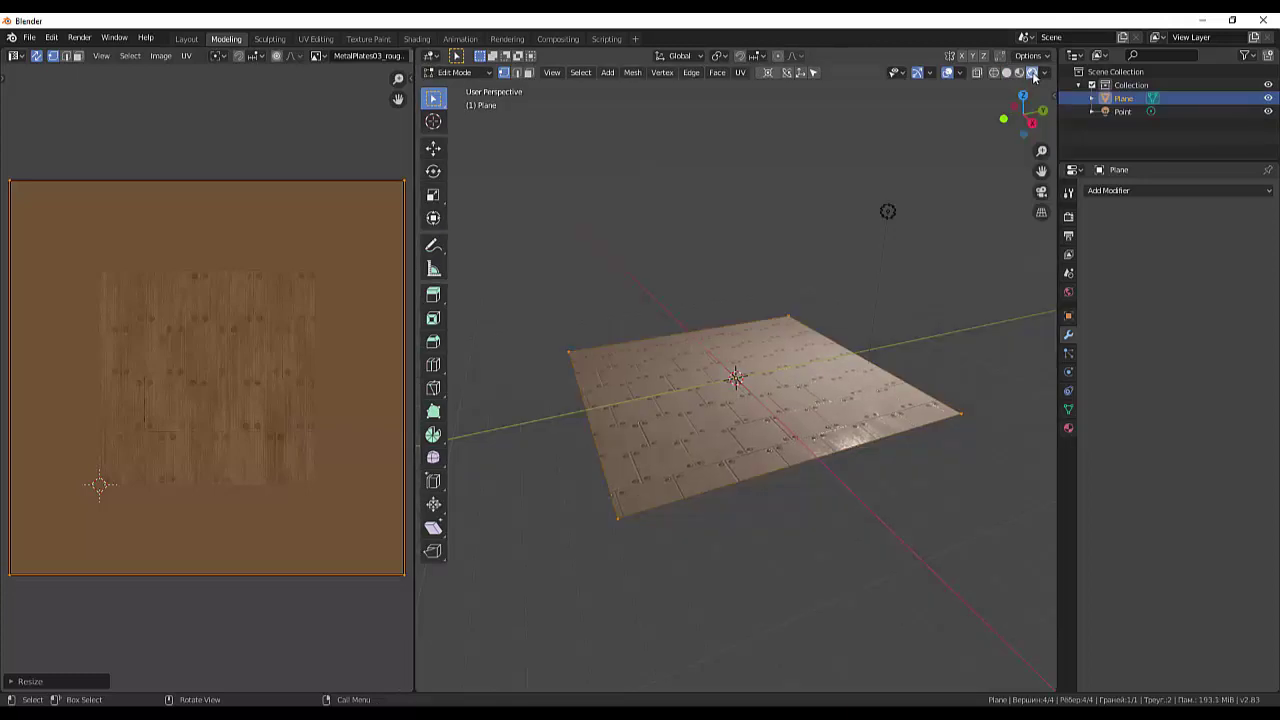
{"action": "scroll", "coordinate": [741, 357], "scroll_direction": "down", "scroll_amount": 2}
{"action": "scroll", "coordinate": [741, 357], "scroll_direction": "up", "scroll_amount": 3}
{"action": "middle_click_drag", "start_coordinate": [741, 357], "coordinate": [738, 386]}
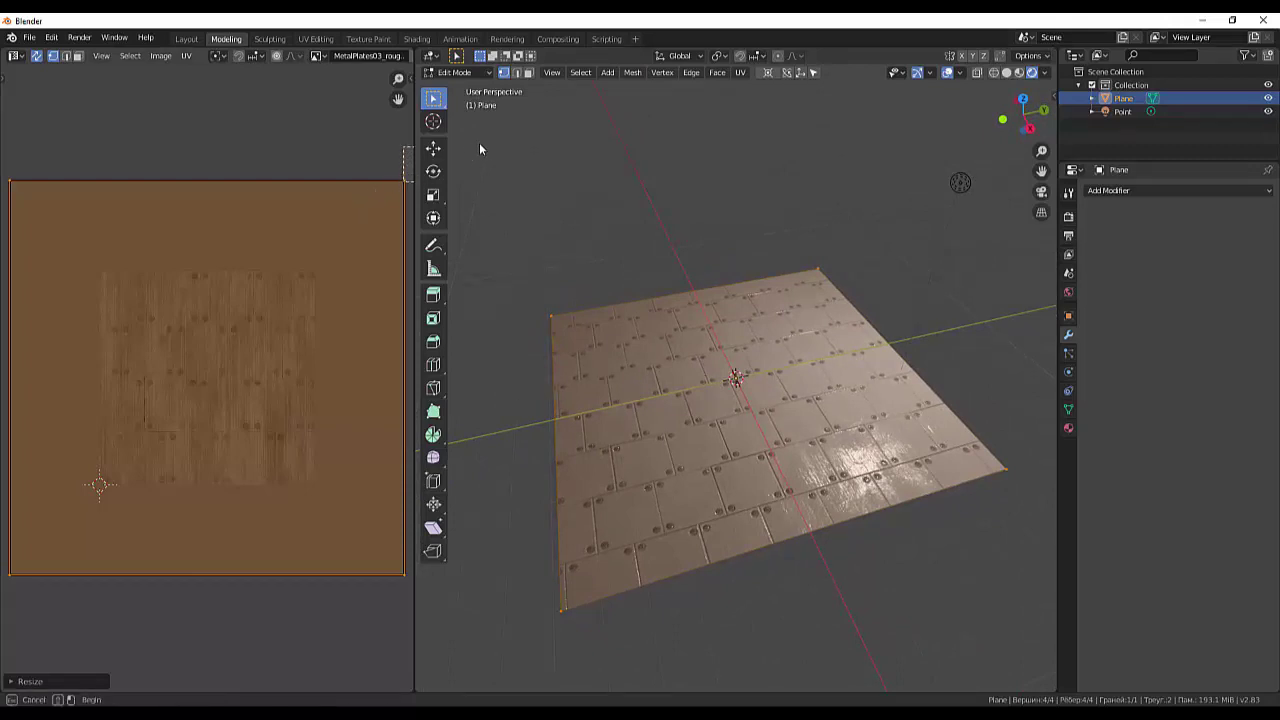
- Rescale the whole UV island so the metal plates tile across the plane
{"action": "left_click", "coordinate": [404, 150]}
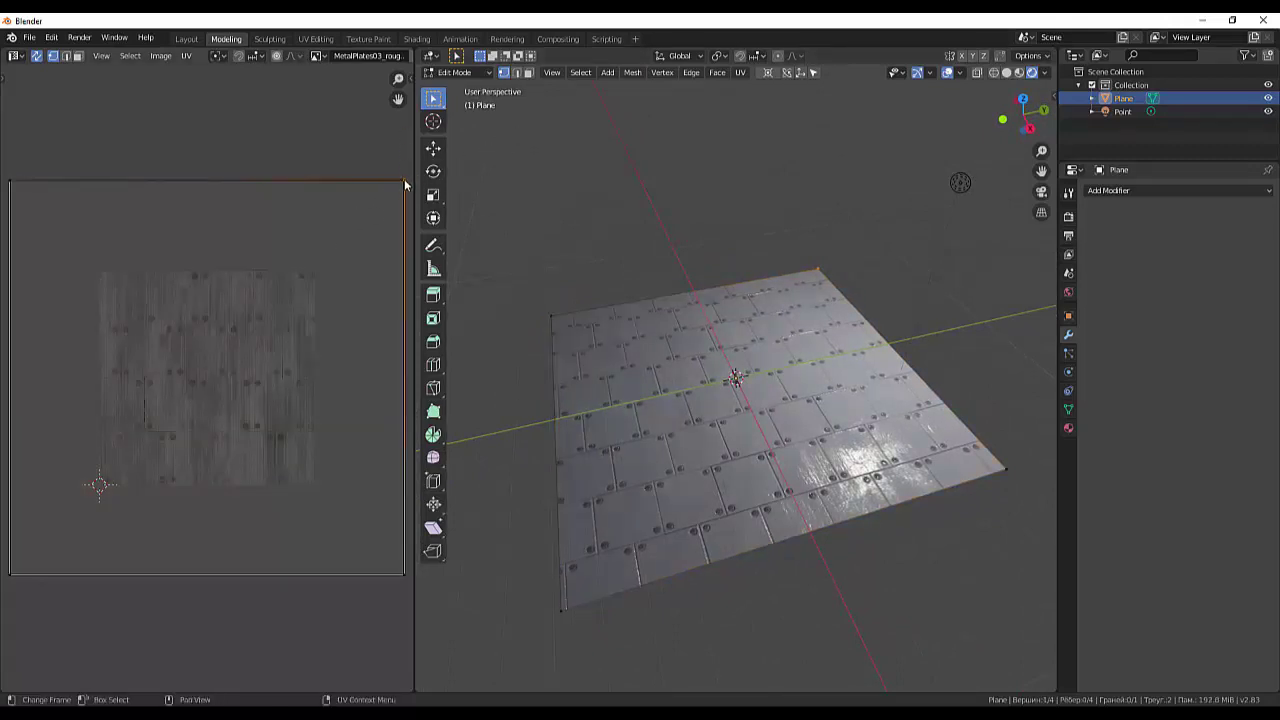
{"action": "key", "text": "a"}
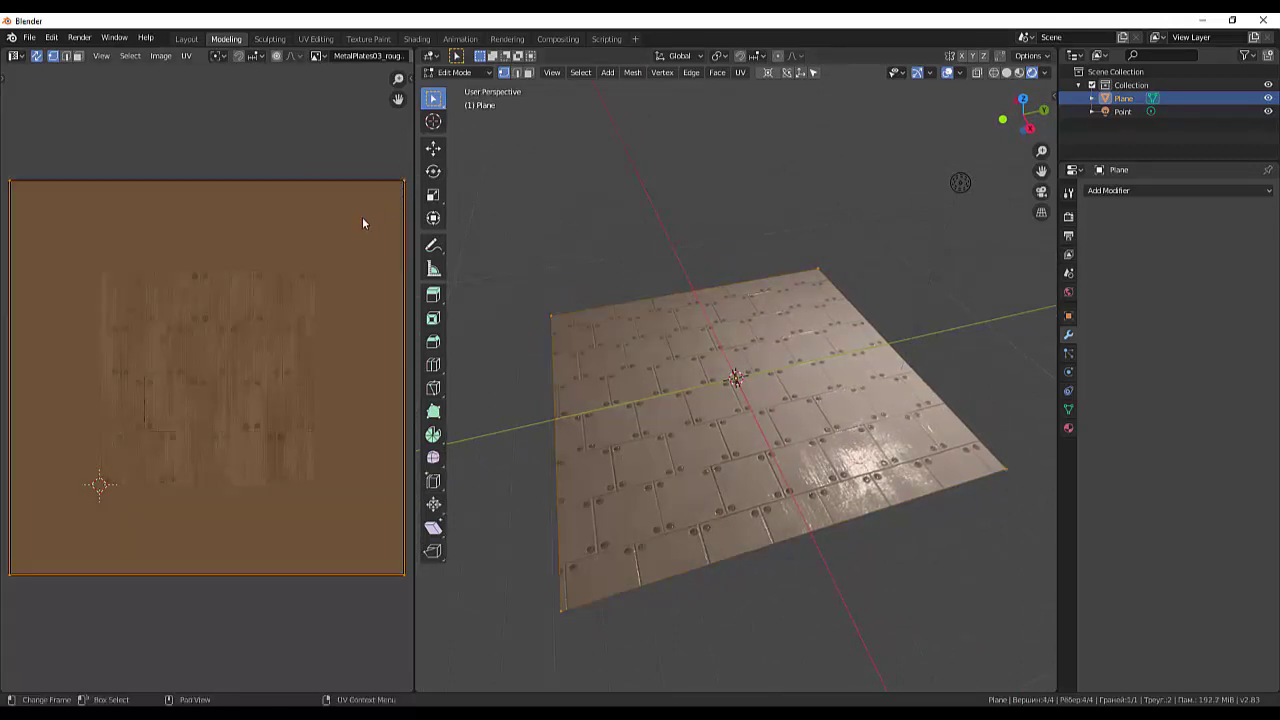
{"action": "key", "text": "s"}
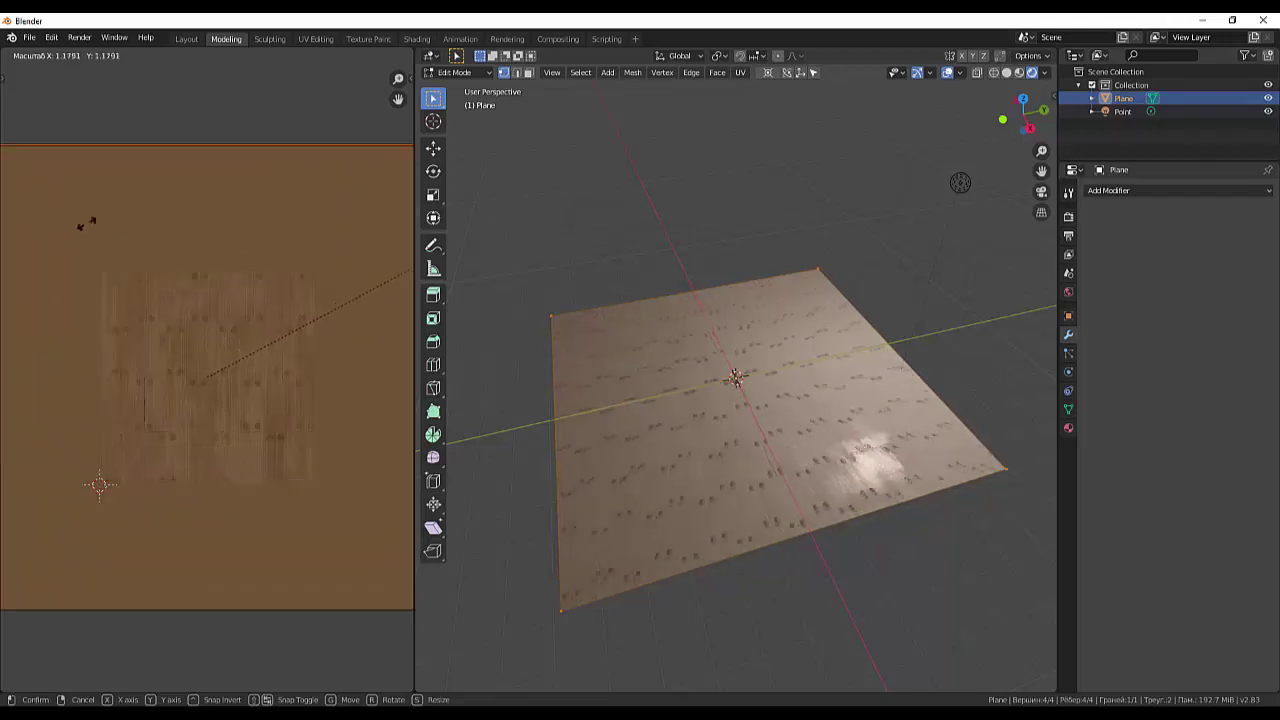
{"action": "left_click", "coordinate": [101, 380]}
{"action": "mouse_move", "coordinate": [513, 503]}
{"action": "middle_mouse_down"}
{"action": "mouse_move", "coordinate": [494, 499]}
{"action": "mouse_move", "coordinate": [563, 508]}
{"action": "middle_mouse_up"}
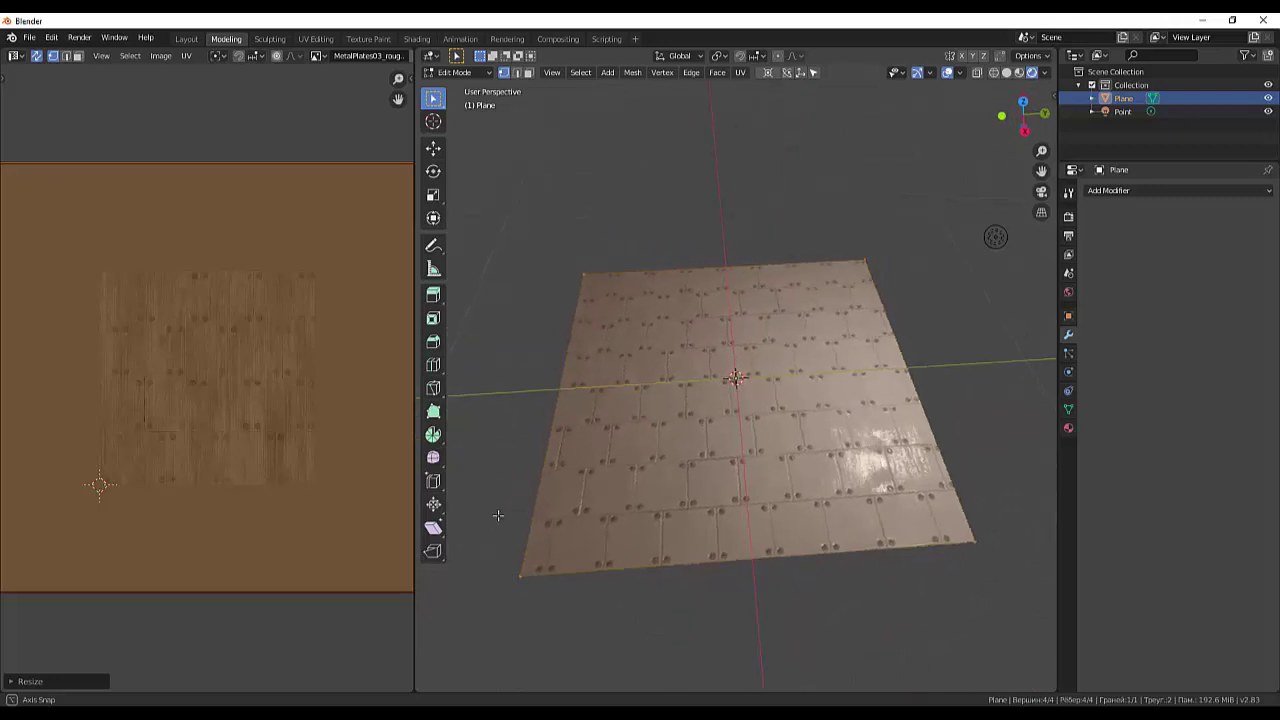
{"action": "scroll", "coordinate": [566, 502], "scroll_direction": "up", "scroll_amount": 4}
{"action": "scroll", "coordinate": [572, 492], "scroll_direction": "down", "scroll_amount": 5}
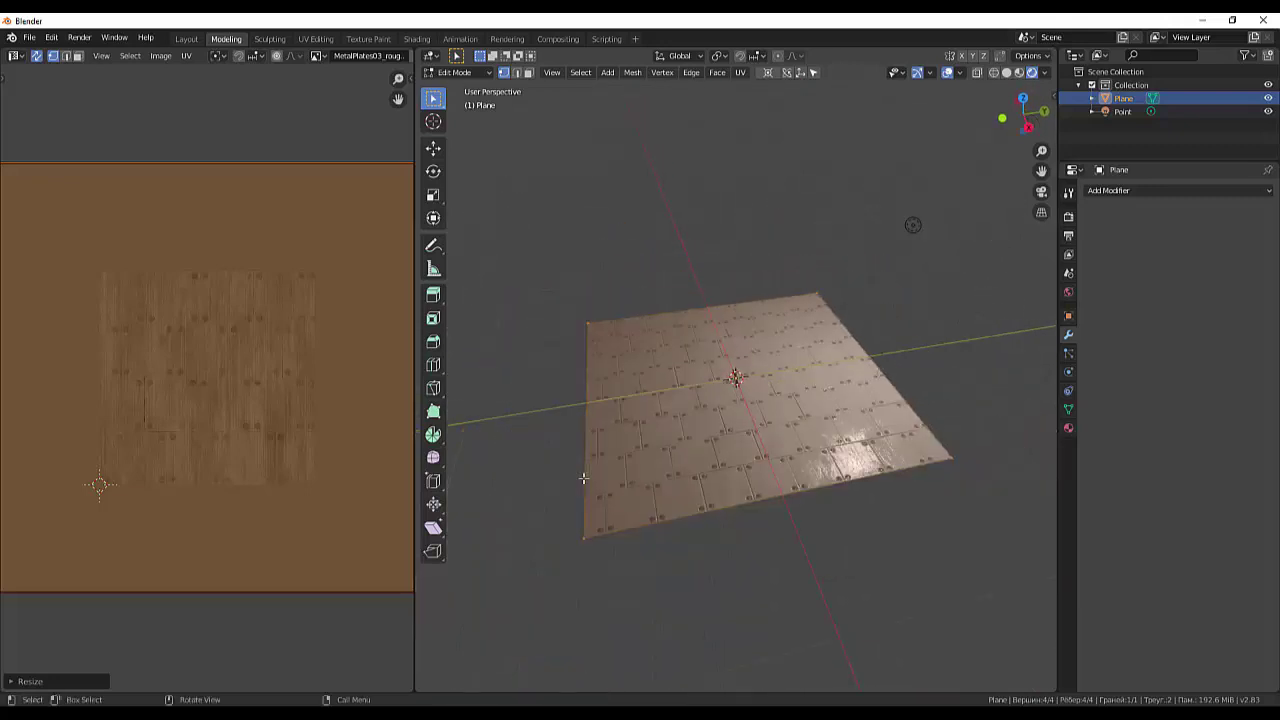
{"action": "scroll", "coordinate": [578, 482], "scroll_direction": "up", "scroll_amount": 3}
{"action": "scroll", "coordinate": [580, 478], "scroll_direction": "down", "scroll_amount": 2}
{"action": "middle_click_drag", "start_coordinate": [596, 458], "coordinate": [587, 460]}
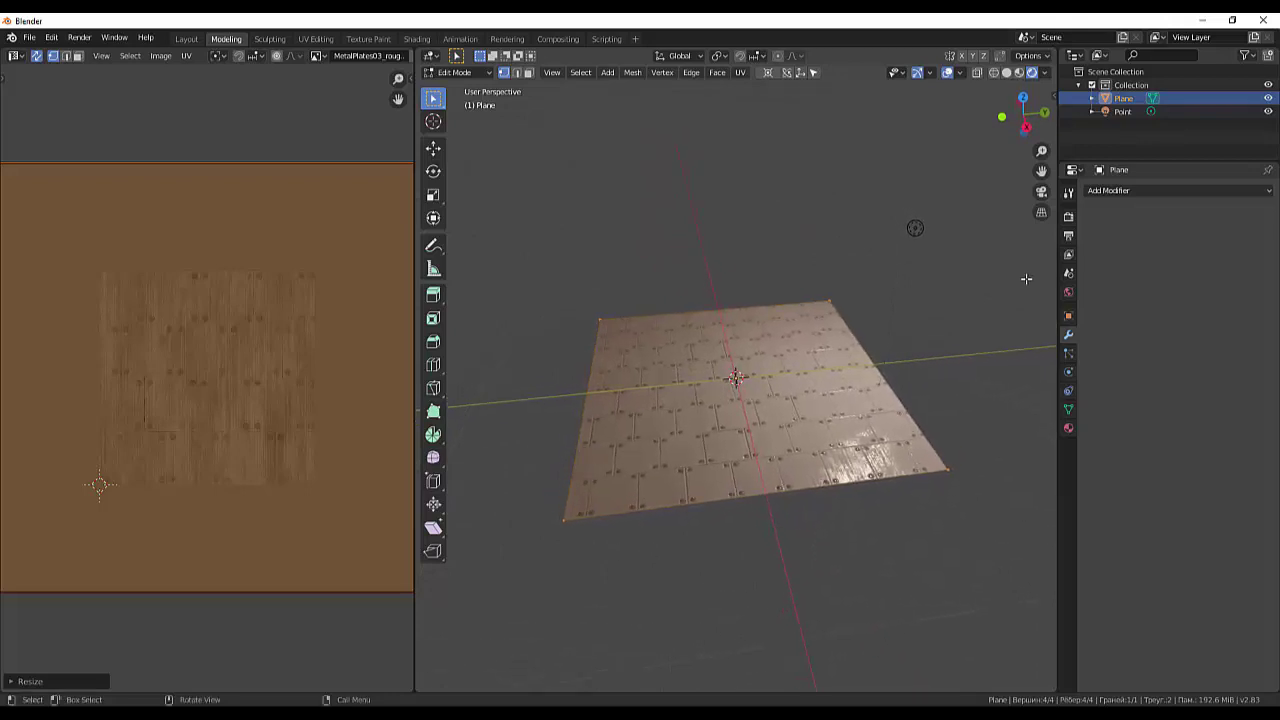
- Open the plane's Material Properties, leaving Material.004's name unchanged
{"action": "left_click", "coordinate": [1069, 429]}
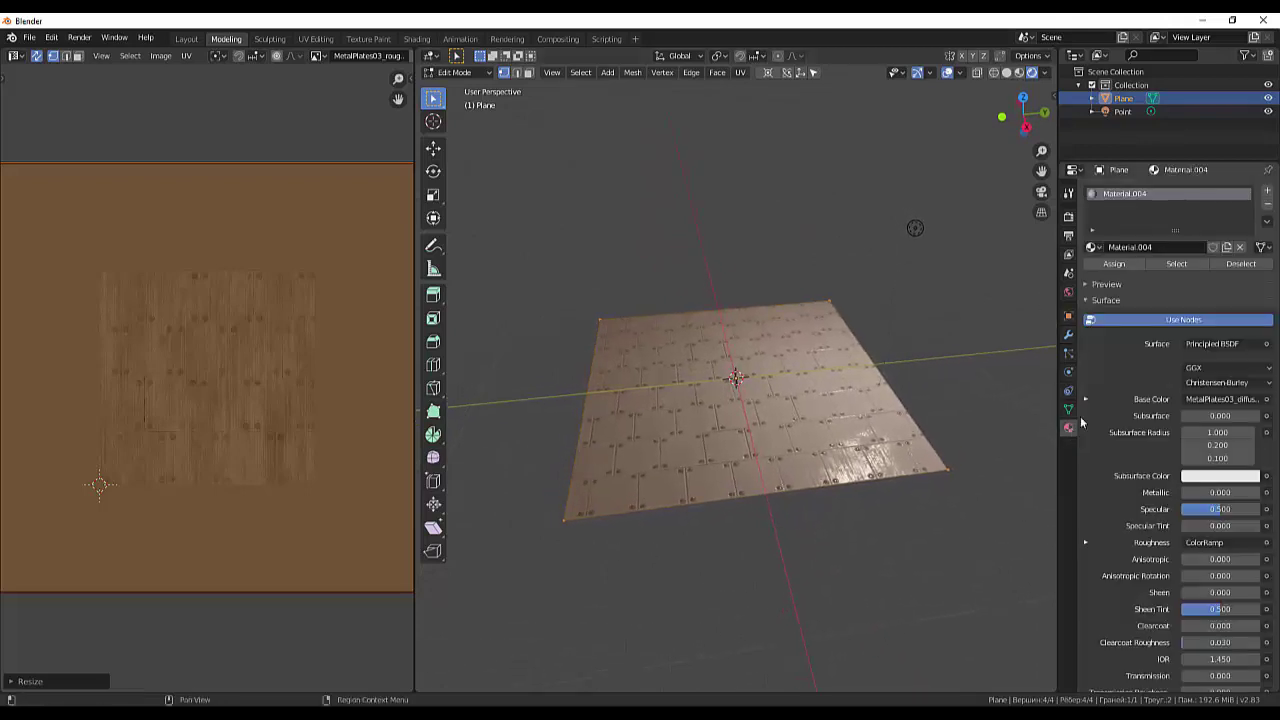
{"action": "left_click", "coordinate": [1161, 249]}
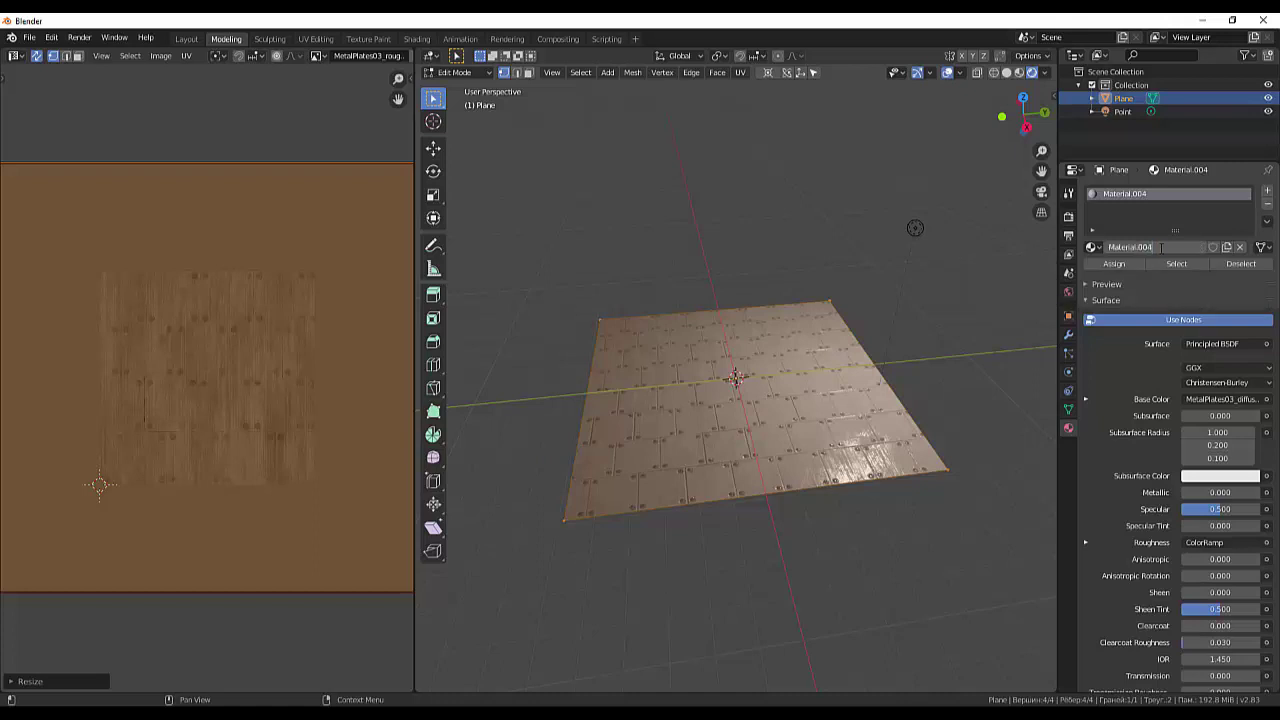
{"action": "left_click", "coordinate": [1121, 195]}
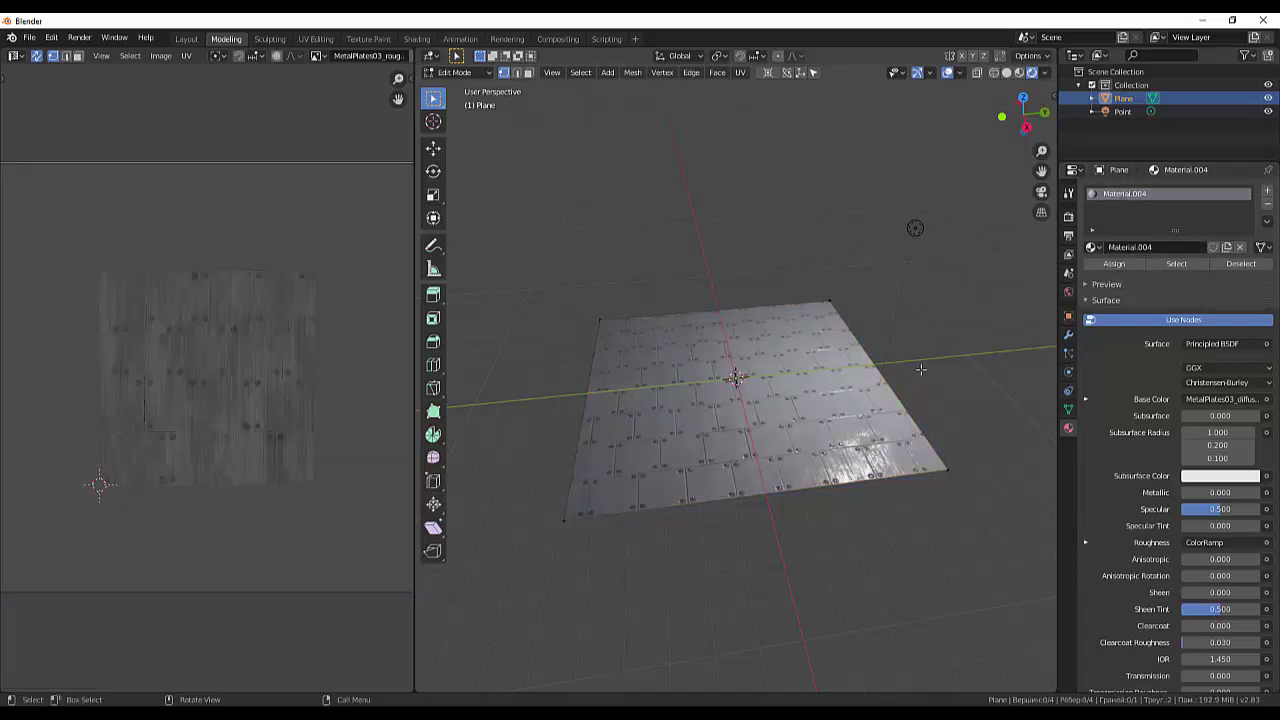
{"action": "mouse_move", "coordinate": [920, 368]}
{"action": "middle_mouse_down"}
{"action": "mouse_move", "coordinate": [944, 398]}
{"action": "mouse_move", "coordinate": [924, 395]}
{"action": "middle_mouse_up"}
{"action": "scroll", "coordinate": [803, 505], "scroll_direction": "up", "scroll_amount": 2}
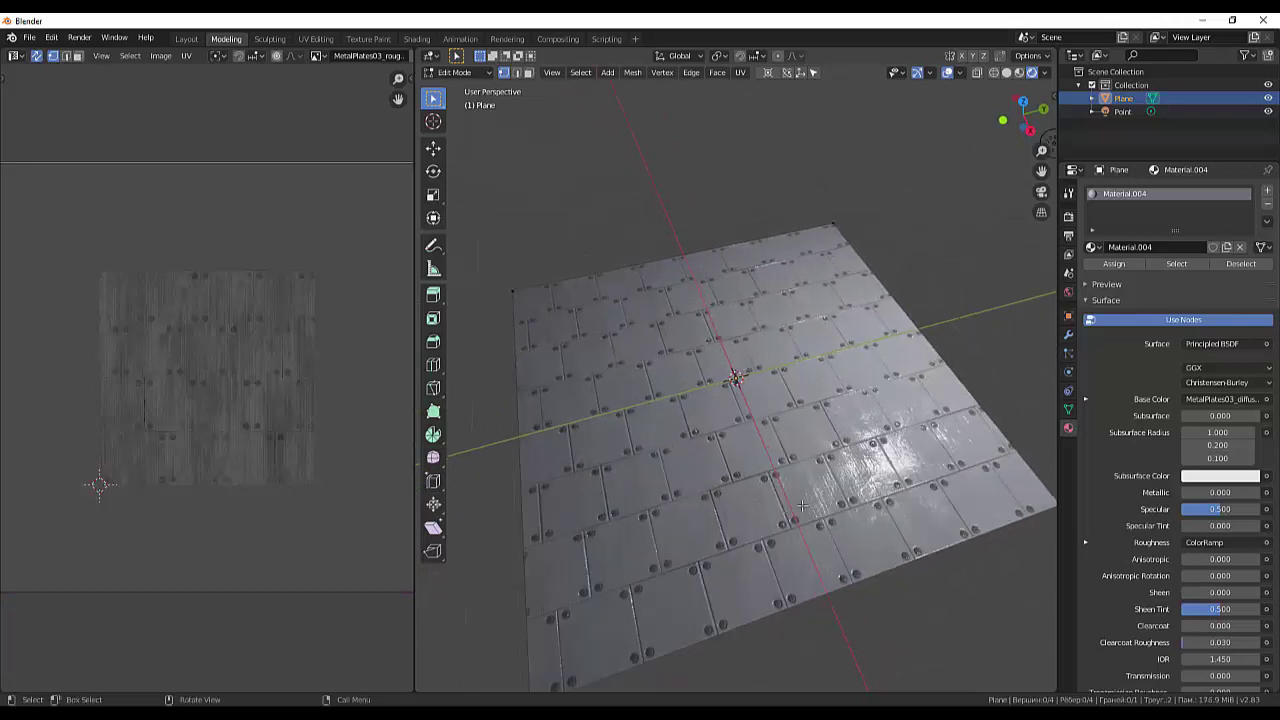
{"action": "scroll", "coordinate": [803, 505], "scroll_direction": "up", "scroll_amount": 2}
{"action": "mouse_move", "coordinate": [803, 505]}
{"action": "middle_mouse_down"}
{"action": "mouse_move", "coordinate": [807, 457]}
{"action": "mouse_move", "coordinate": [721, 556]}
{"action": "mouse_move", "coordinate": [775, 497]}
{"action": "middle_mouse_up"}
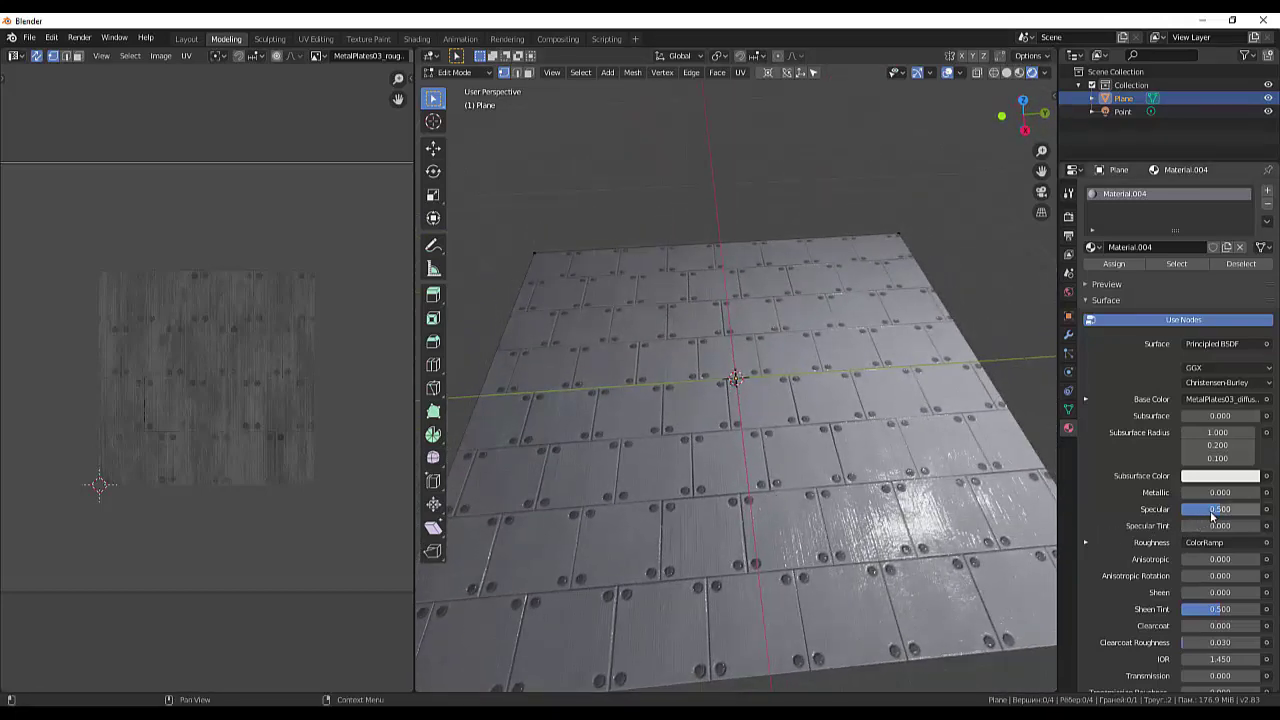
- Lower Specular to 0.017 and set Metallic to 0.442
{"action": "mouse_move", "coordinate": [1218, 509]}
{"action": "left_mouse_down"}
{"action": "mouse_move", "coordinate": [1150, 509]}
{"action": "mouse_move", "coordinate": [1180, 509]}
{"action": "left_mouse_up"}
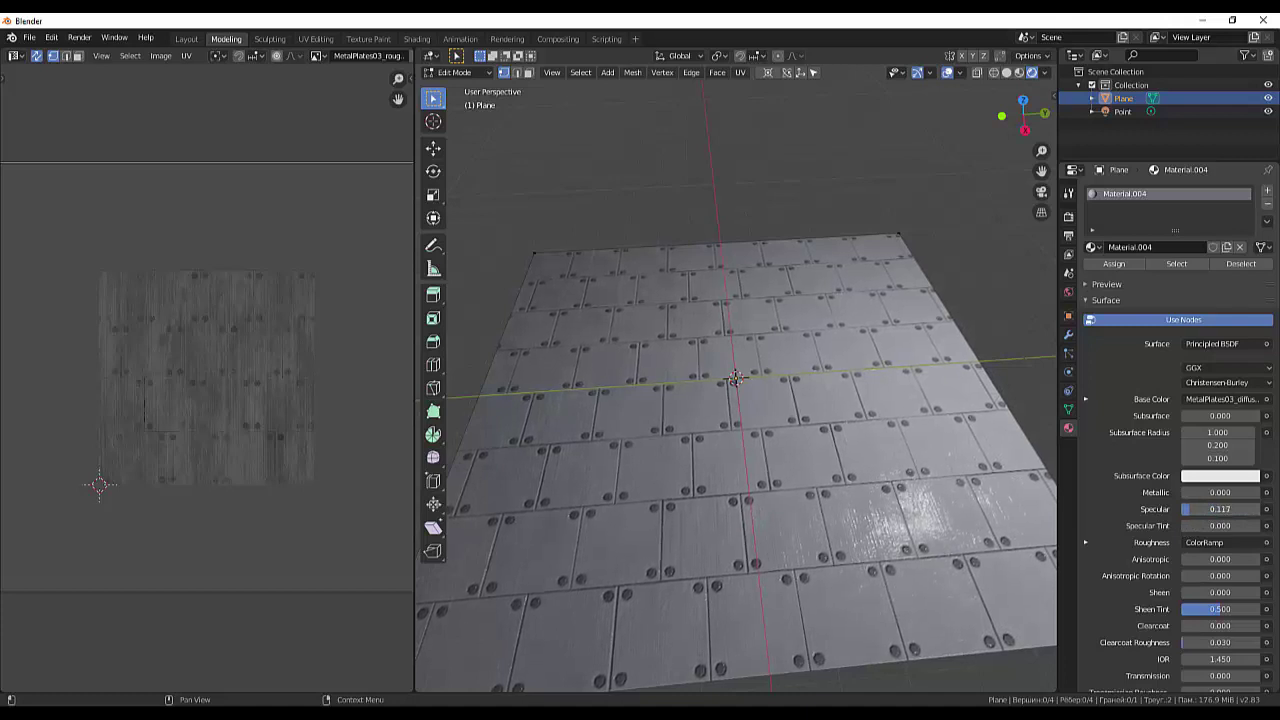
{"action": "left_click_drag", "start_coordinate": [1181, 492], "coordinate": [1258, 492]}
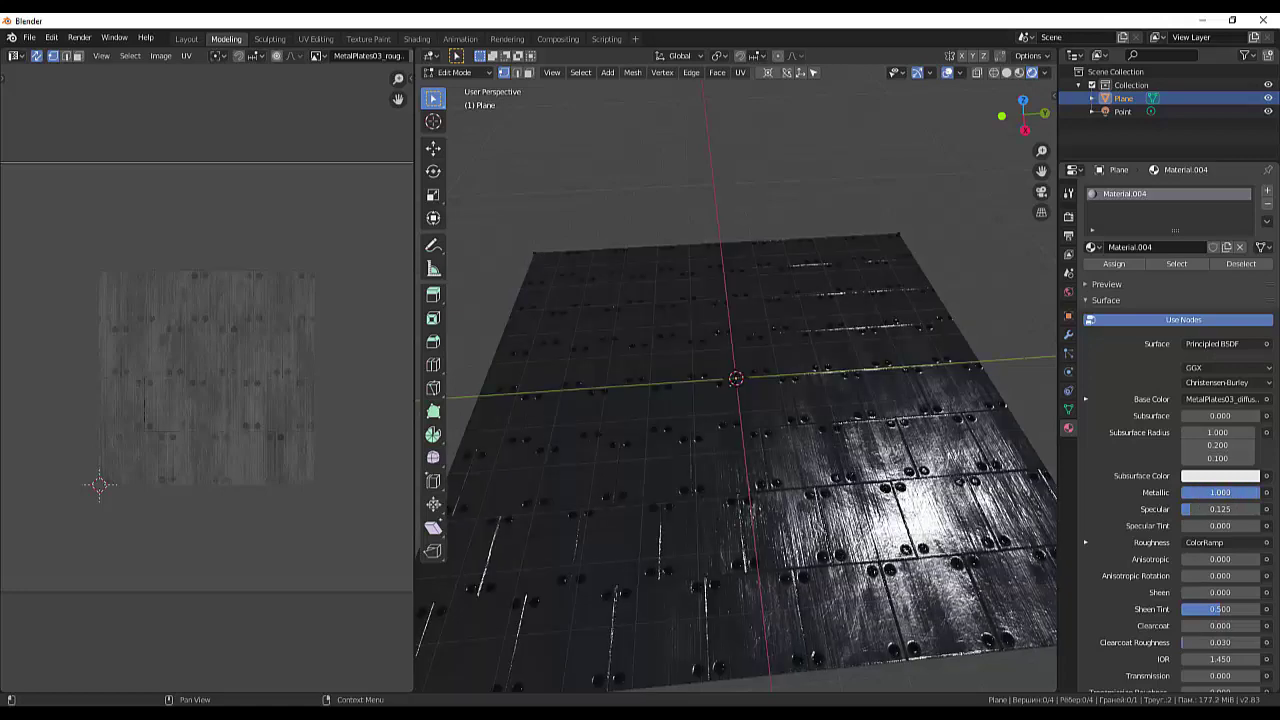
{"action": "left_click_drag", "start_coordinate": [1258, 492], "coordinate": [1238, 492]}
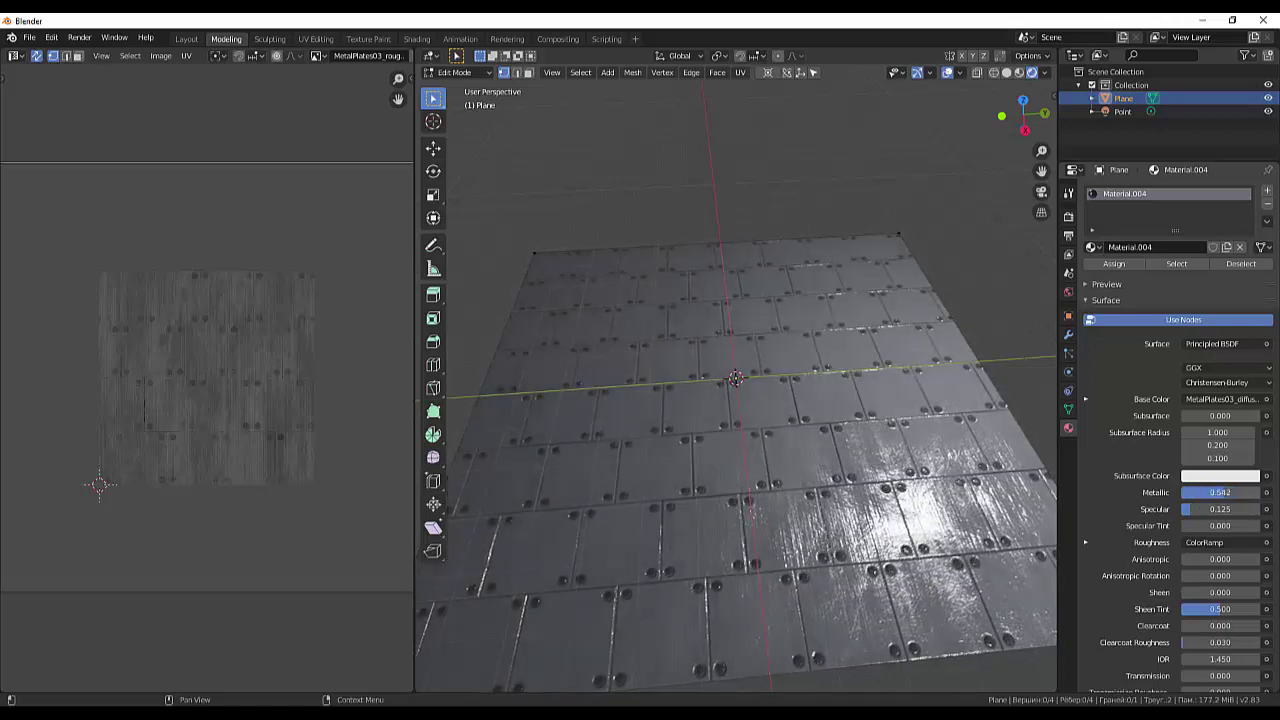
{"action": "mouse_move", "coordinate": [1220, 492]}
{"action": "left_mouse_down"}
{"action": "mouse_move", "coordinate": [1258, 492]}
{"action": "mouse_move", "coordinate": [1178, 511]}
{"action": "left_mouse_up"}
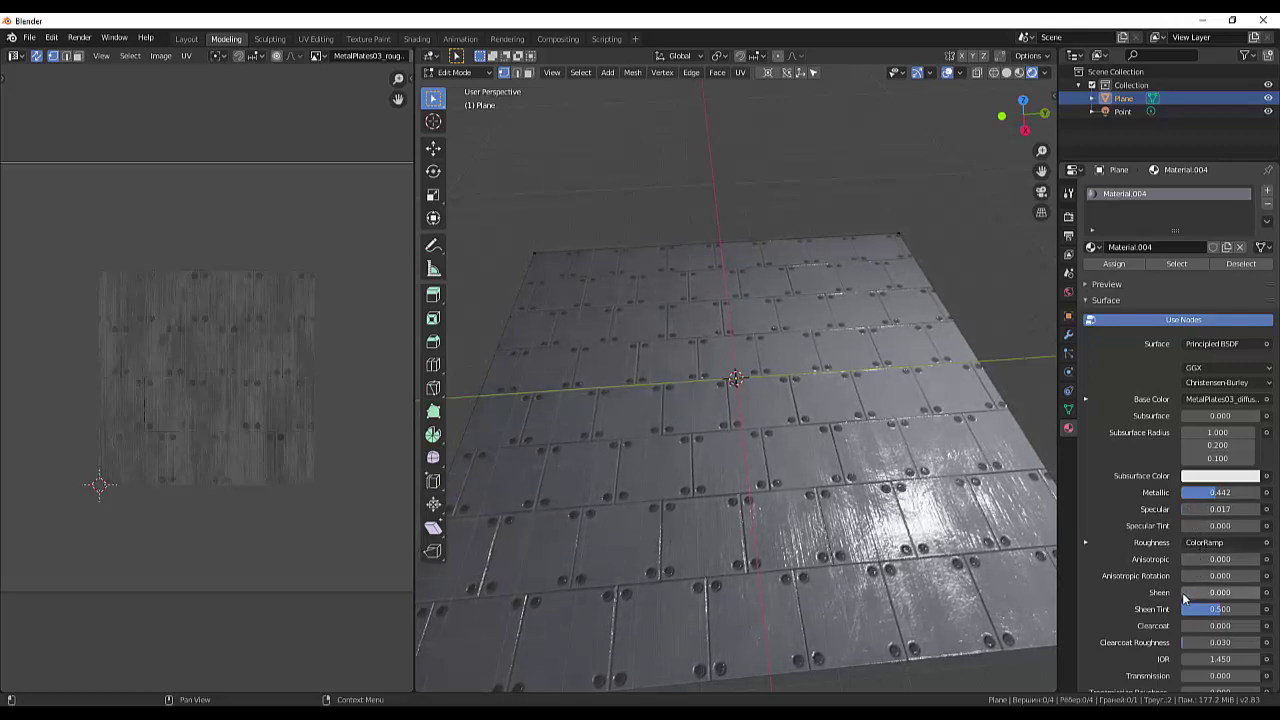
{"action": "left_click", "coordinate": [1190, 545]}
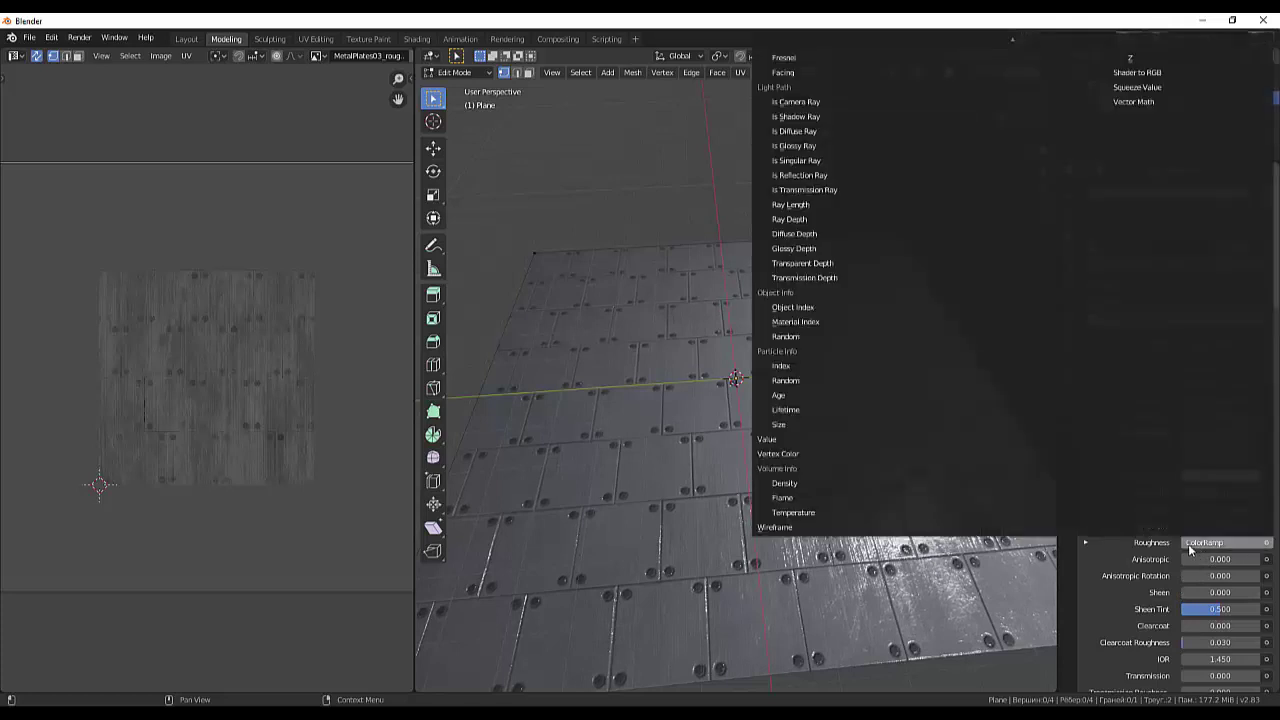
{"action": "key", "text": "Escape"}
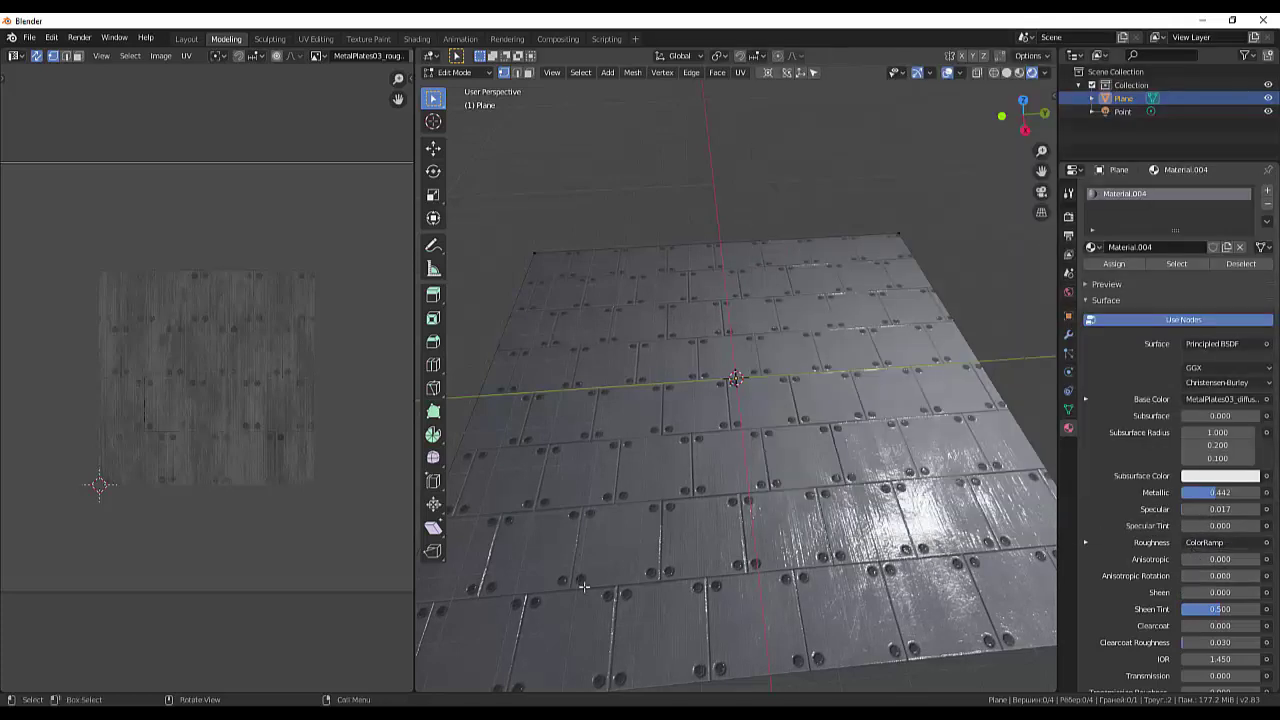
- Orbit and zoom around the plane to check reflections on the metal plates
{"action": "scroll", "coordinate": [929, 251], "scroll_direction": "down", "scroll_amount": 3}
{"action": "middle_click_drag", "start_coordinate": [929, 251], "coordinate": [893, 212]}
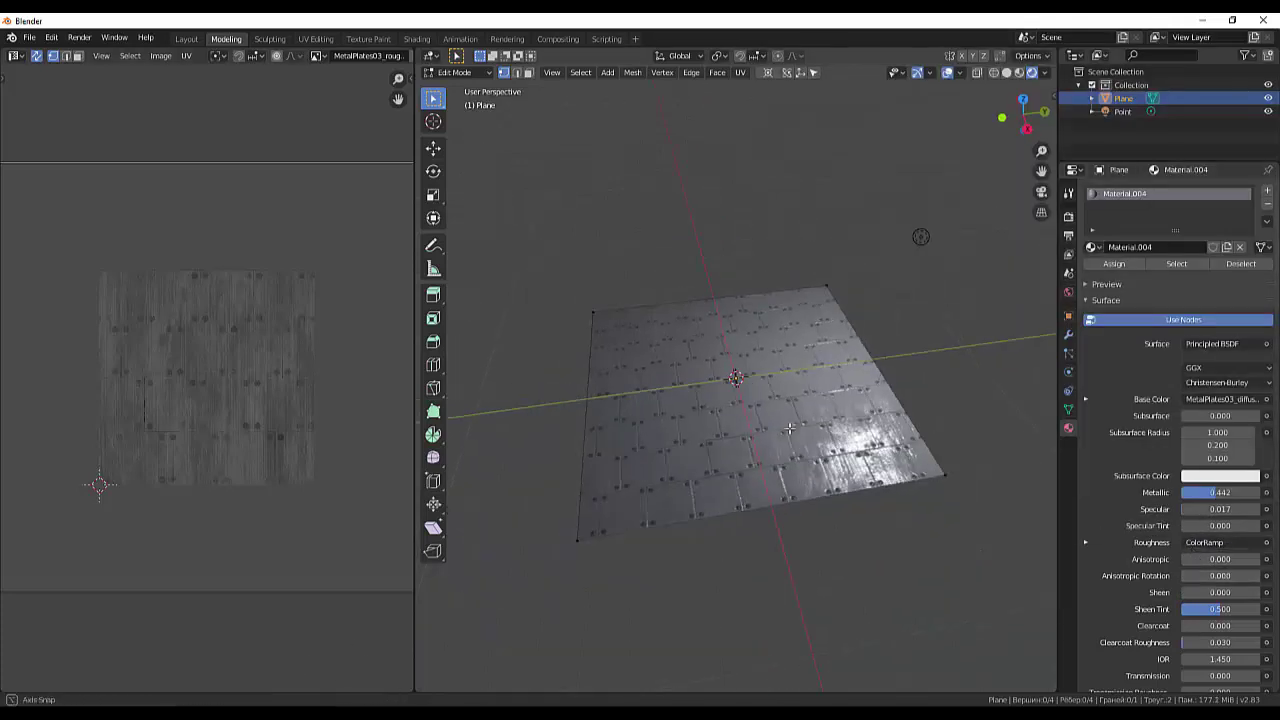
{"action": "scroll", "coordinate": [807, 410], "scroll_direction": "up", "scroll_amount": 1}
{"action": "scroll", "coordinate": [810, 411], "scroll_direction": "up", "scroll_amount": 1}
{"action": "scroll", "coordinate": [815, 413], "scroll_direction": "up", "scroll_amount": 1}
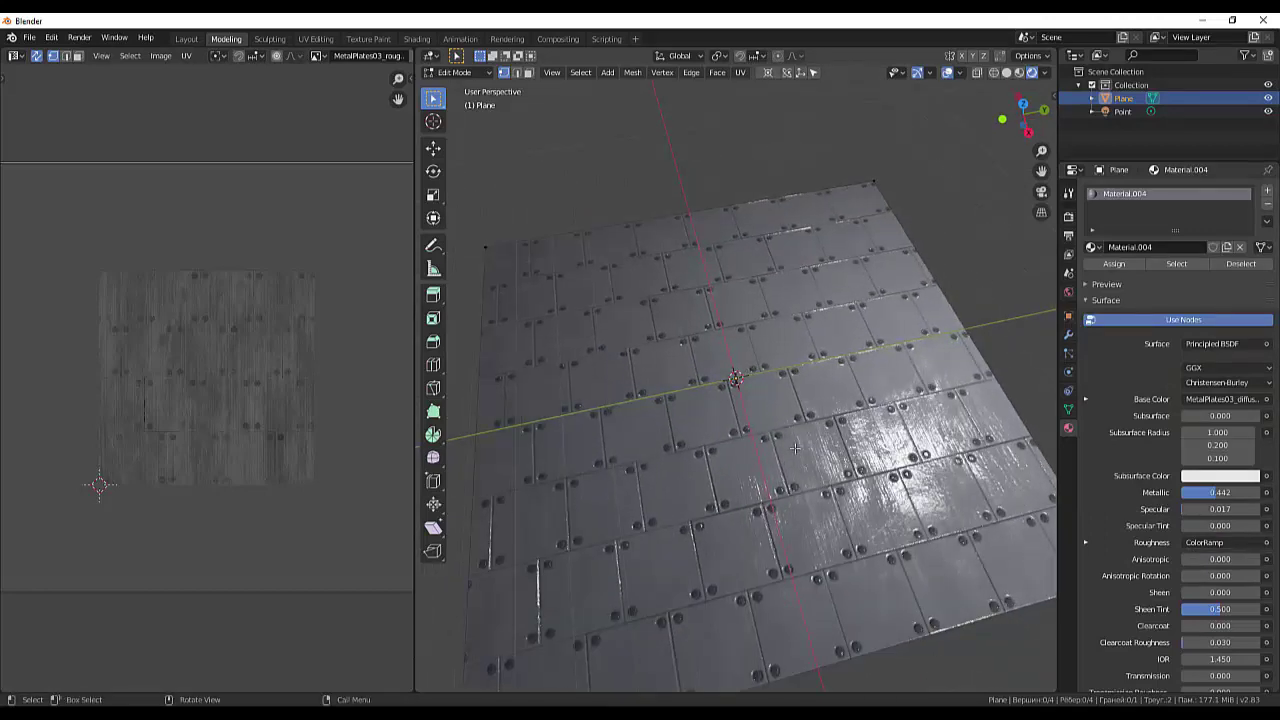
{"action": "scroll", "coordinate": [820, 415], "scroll_direction": "up", "scroll_amount": 1}
{"action": "mouse_move", "coordinate": [820, 415]}
{"action": "middle_mouse_down"}
{"action": "mouse_move", "coordinate": [836, 428]}
{"action": "mouse_move", "coordinate": [813, 420]}
{"action": "mouse_move", "coordinate": [861, 342]}
{"action": "middle_mouse_up"}
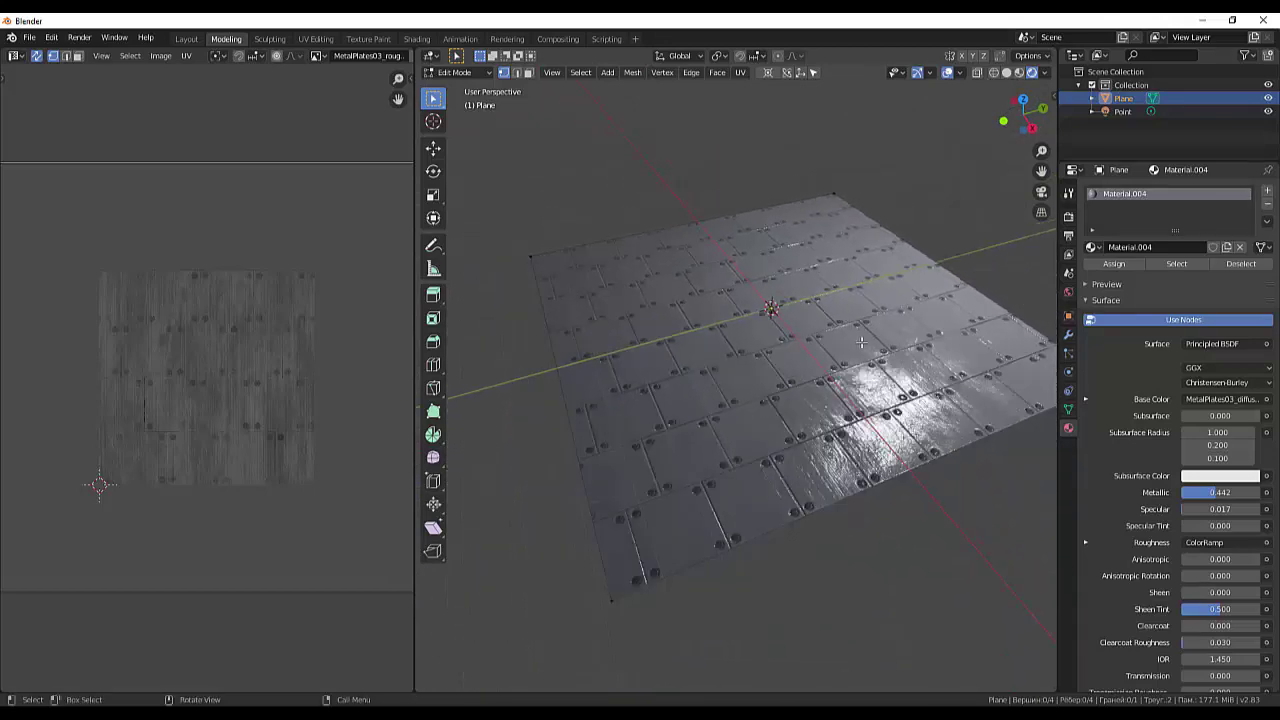
{"action": "mouse_move", "coordinate": [868, 387]}
{"action": "middle_mouse_down"}
{"action": "mouse_move", "coordinate": [848, 413]}
{"action": "mouse_move", "coordinate": [860, 380]}
{"action": "middle_mouse_up"}
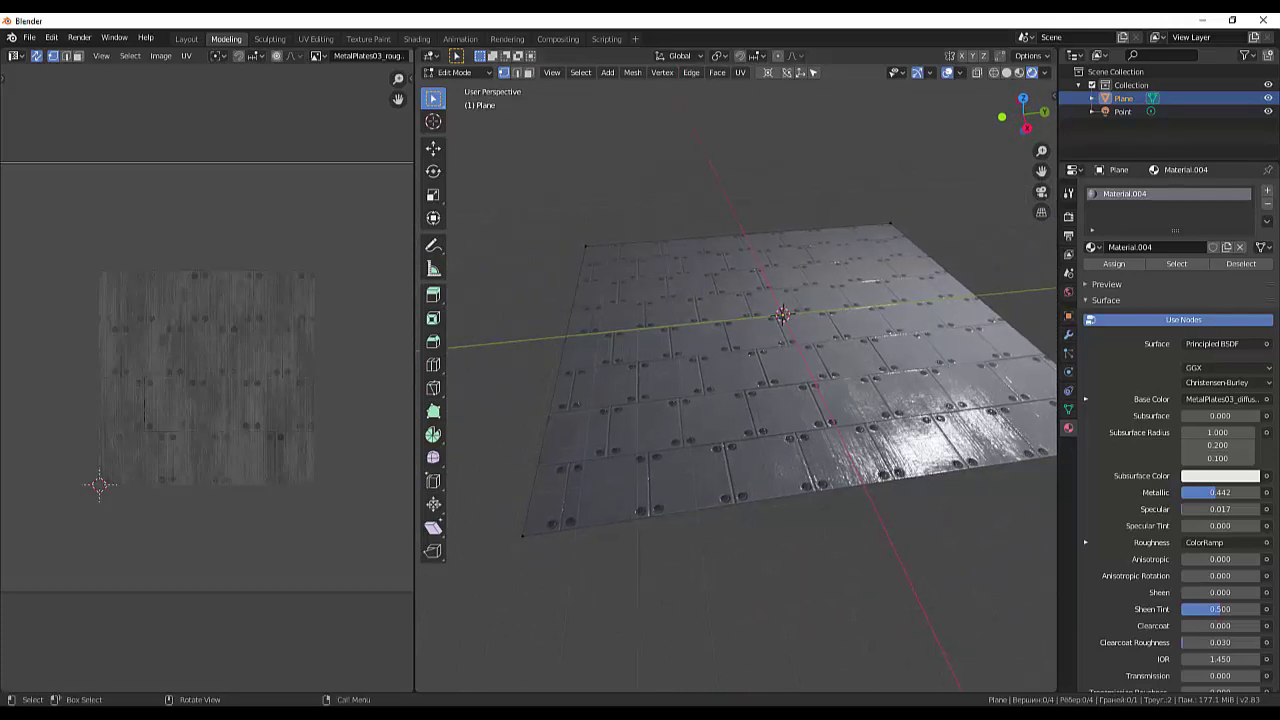